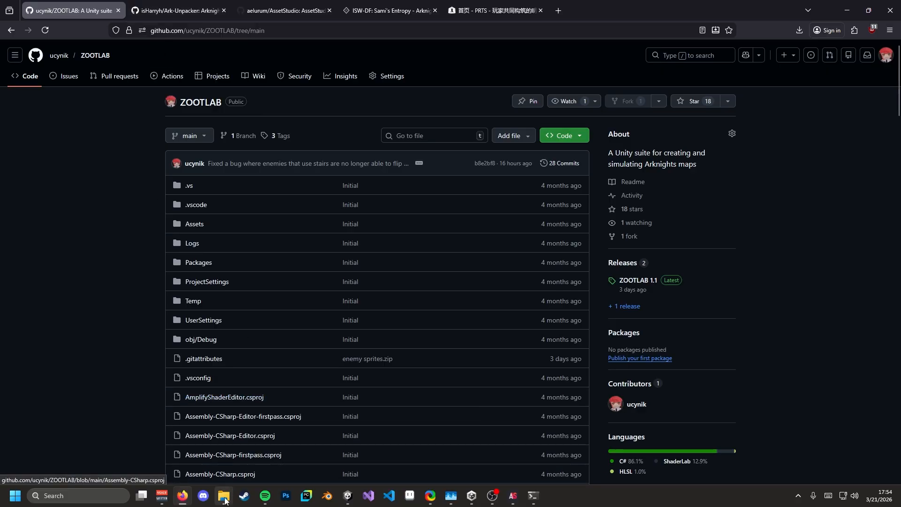
- In File Explorer, go up from map_icewild to the ArknightsDownloader-main folder
mouse_move(223, 496)
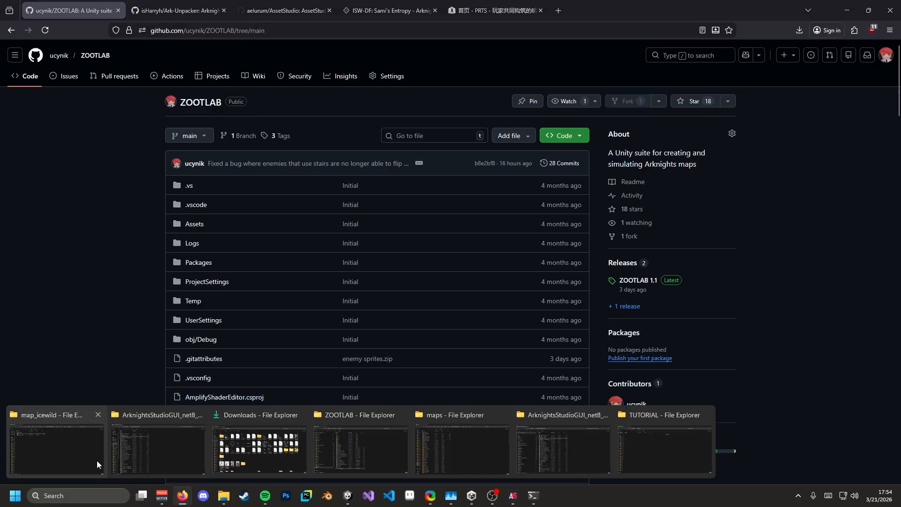
left_click(66, 449)
left_click(318, 26)
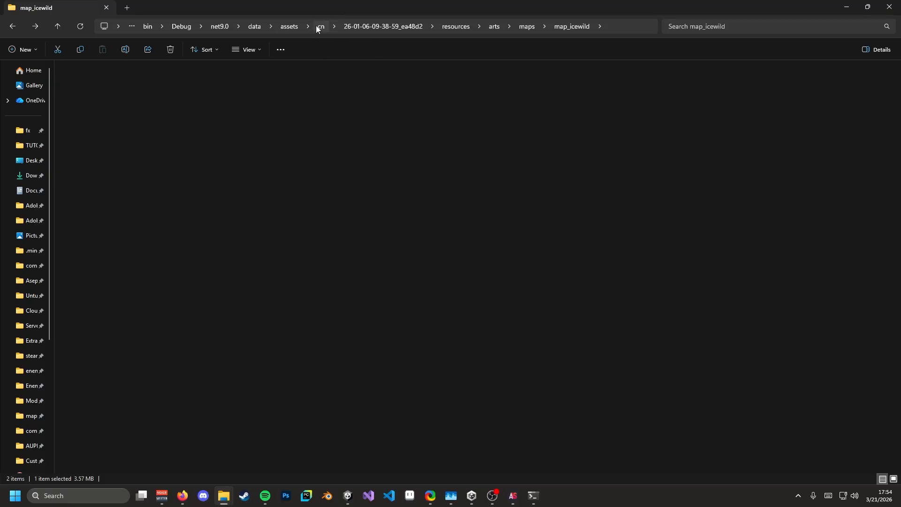
left_click(334, 30)
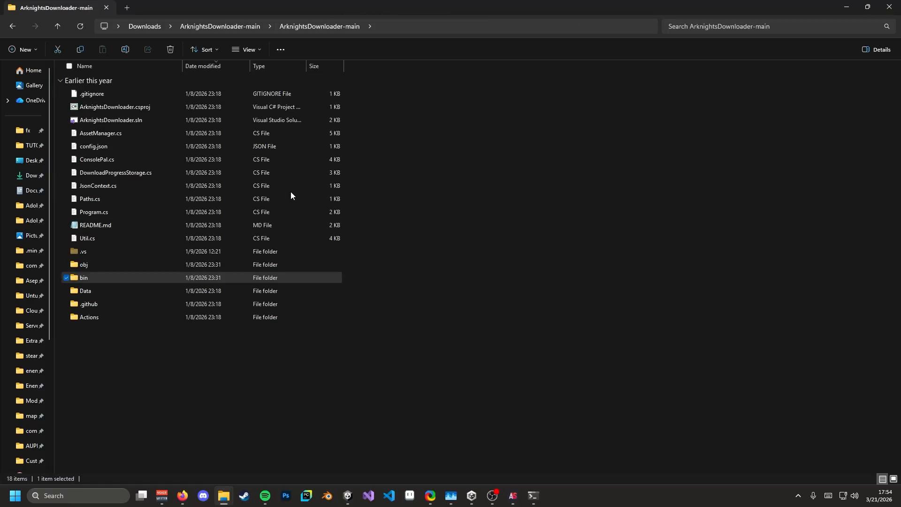
- In Firefox, look over the Ark-Unpacker repository page, then return to the ZOOTLAB README
left_click(183, 496)
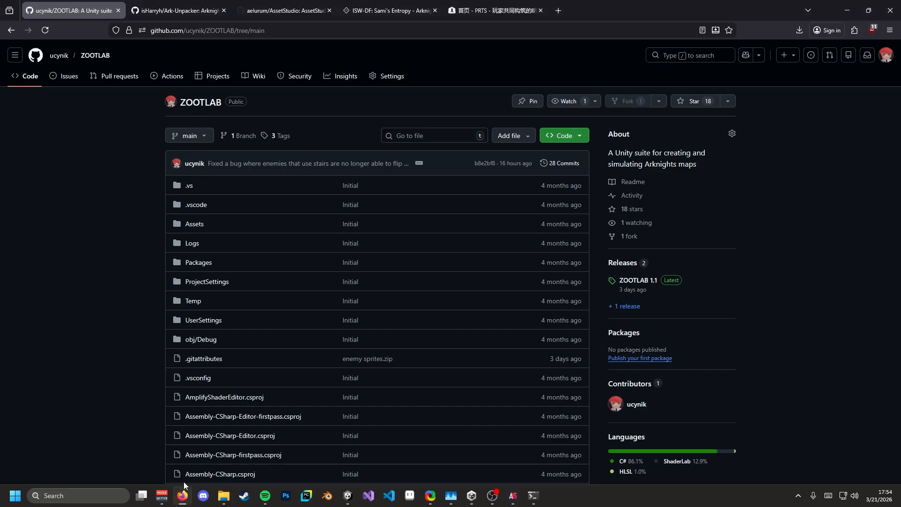
left_click(178, 11)
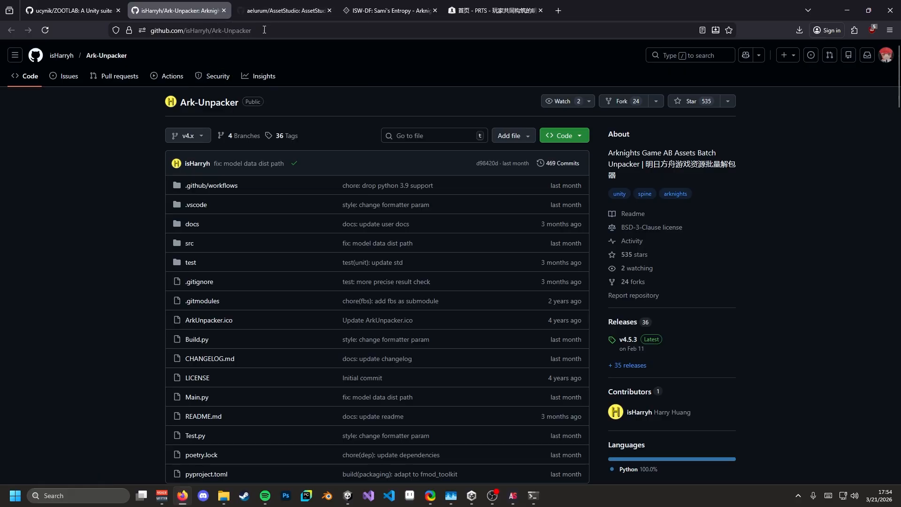
scroll(275, 204, "down", 15)
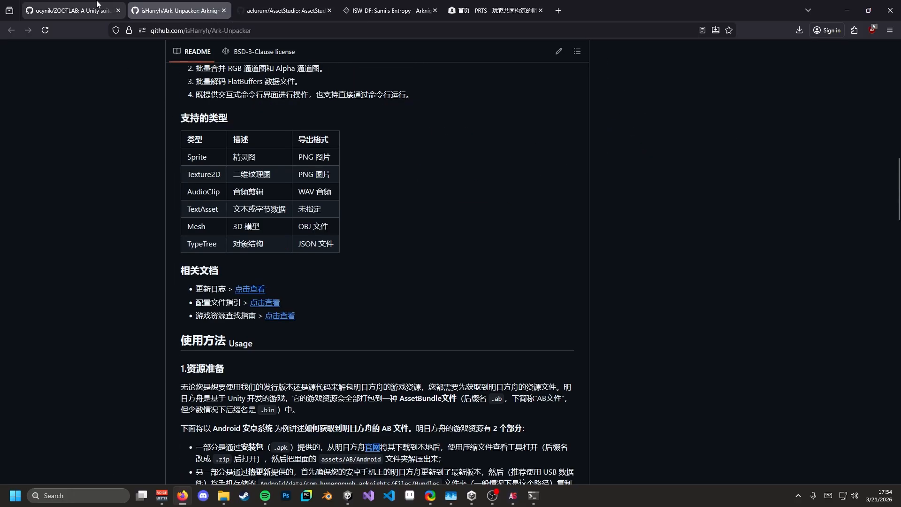
key("ctrl+shift+Tab")
scroll(233, 244, "down", 15)
- Follow the README's 'this tool' link to ArknightsDownloader and view its Code clone/download options
left_click(282, 360)
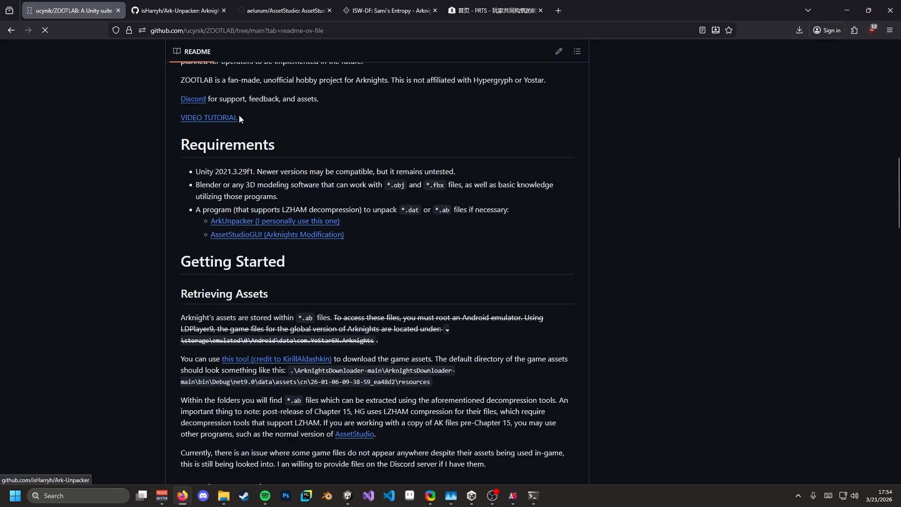
scroll(307, 187, "down", 15)
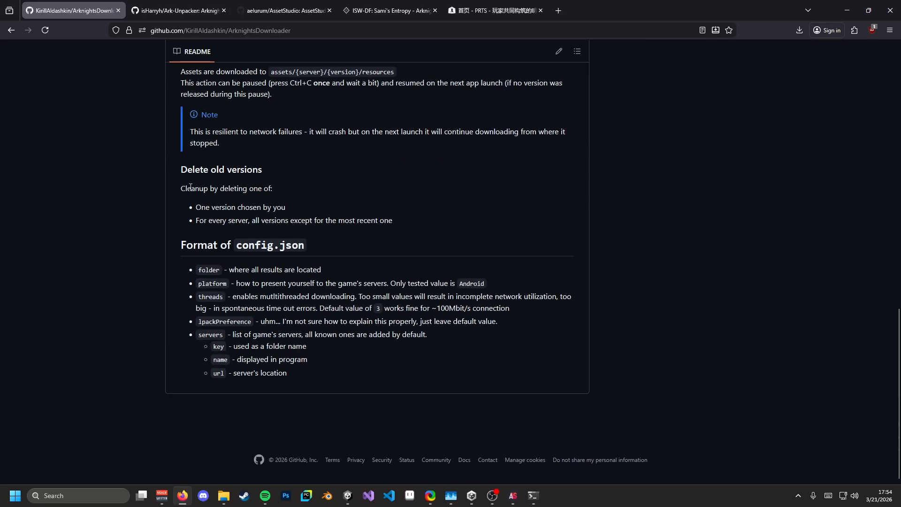
scroll(243, 205, "up", 7)
scroll(243, 205, "up", 8)
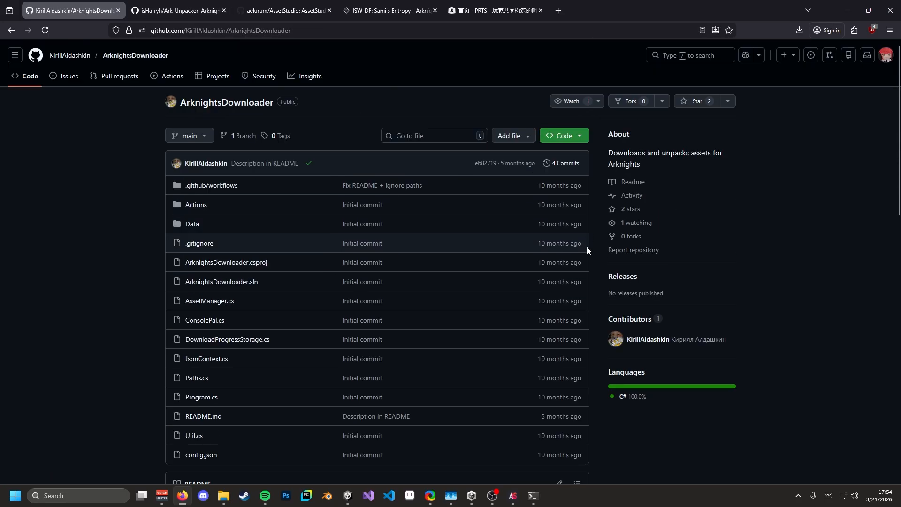
left_click(569, 135)
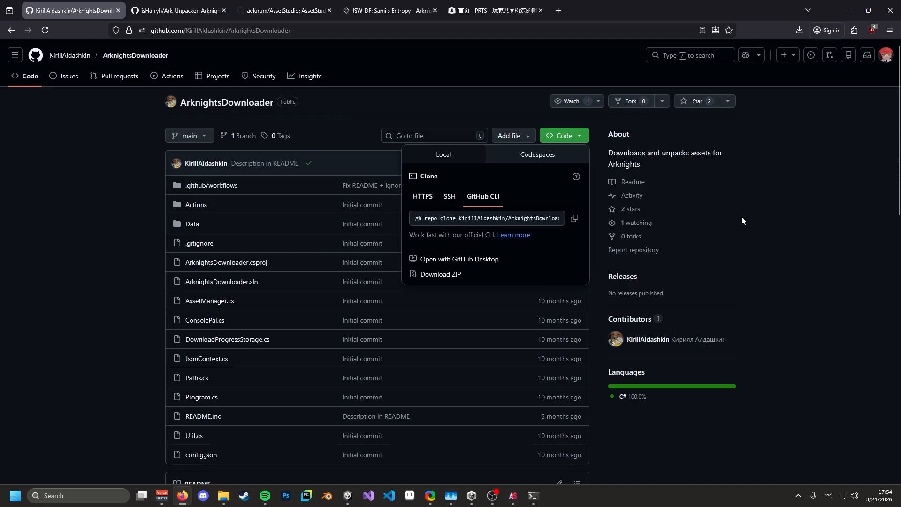
scroll(742, 216, "down", 9)
scroll(373, 176, "up", 9)
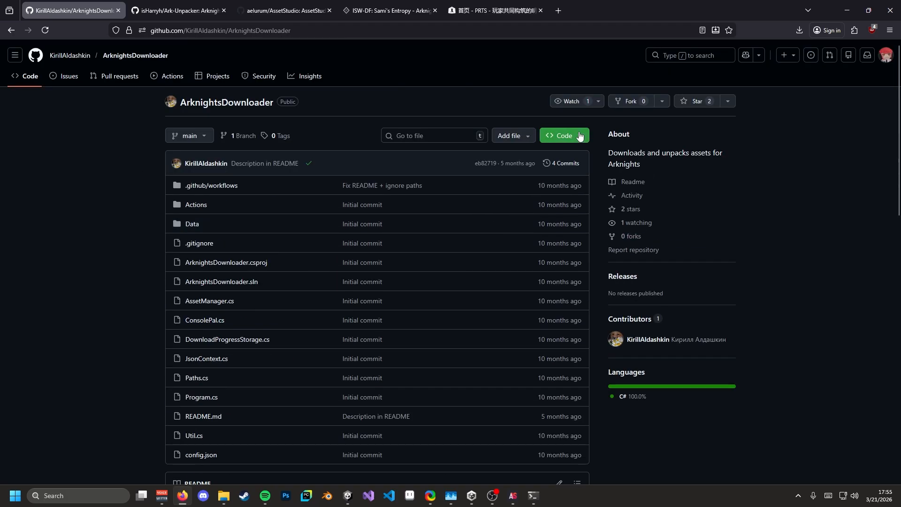
left_click(569, 135)
- Close the Code dropdown and open ArknightsDownloader.sln in Visual Studio
left_click(581, 137)
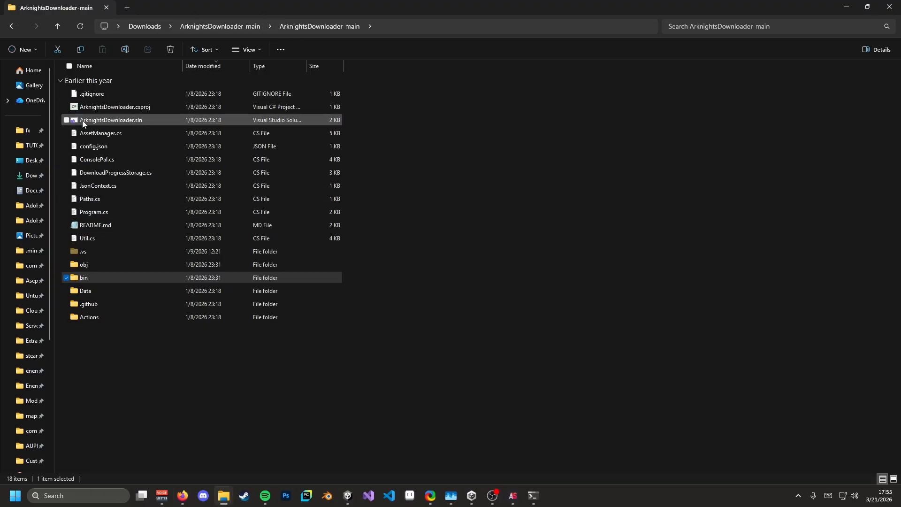
double_click(160, 120)
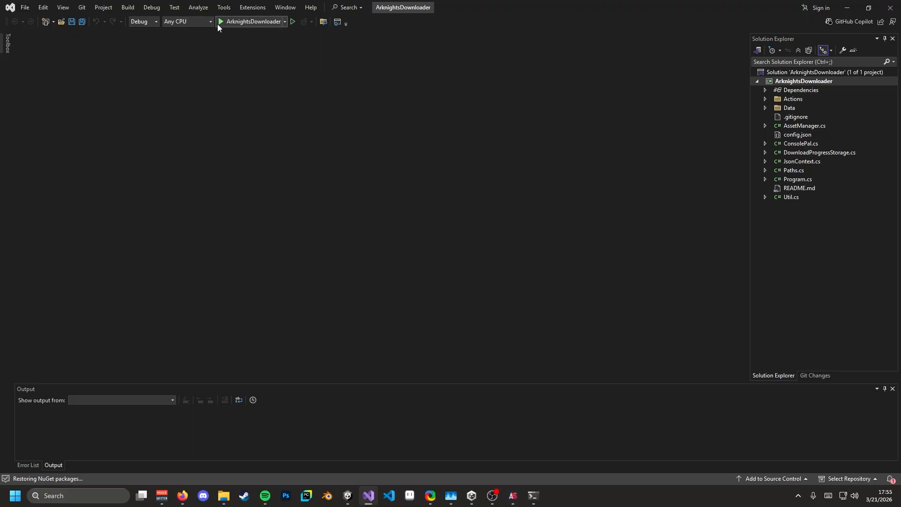
- Run ArknightsDownloader with the argument 'help' to print its menu, then close the console
left_click(229, 22)
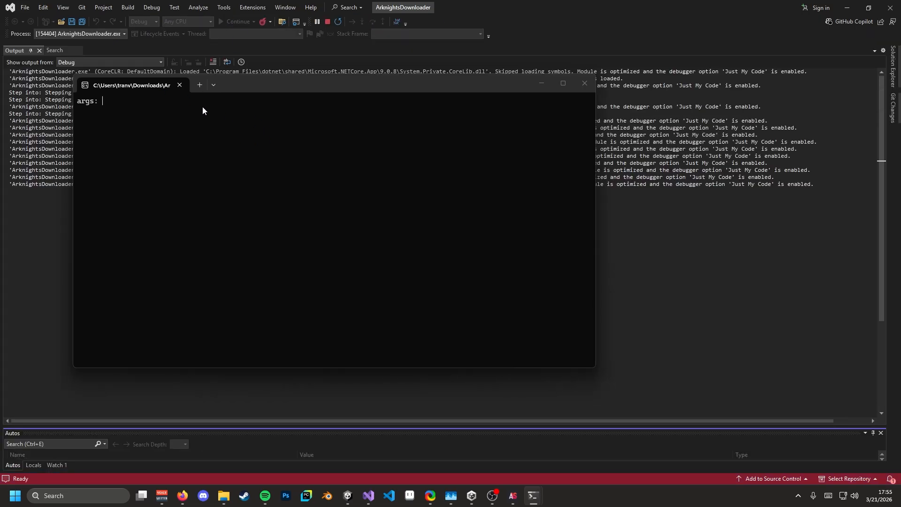
type("help")
key("Return")
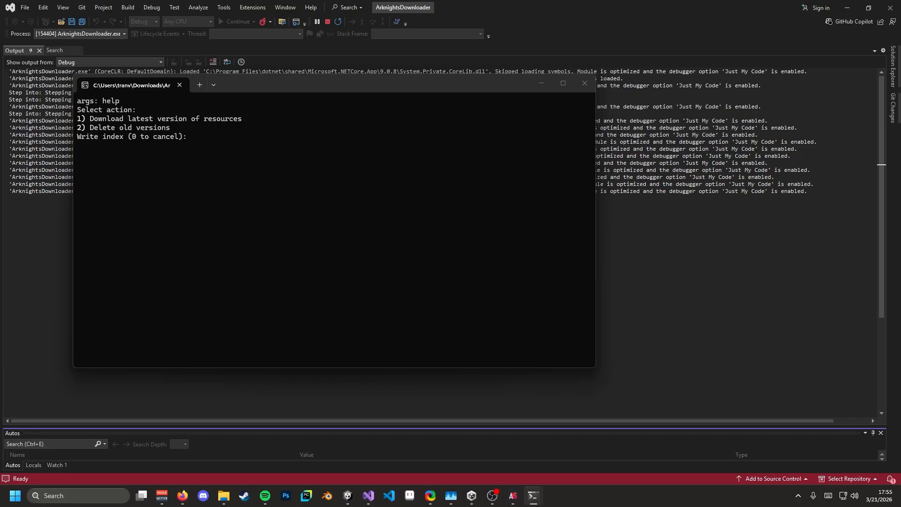
left_click(584, 84)
- Launch LDPlayer9 and start the File Manager from System Apps
left_click(105, 494)
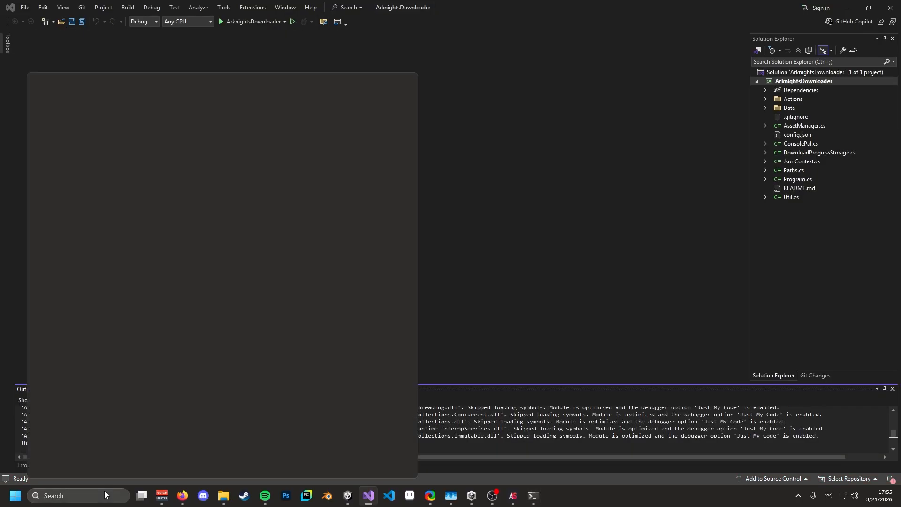
type("l;dpl")
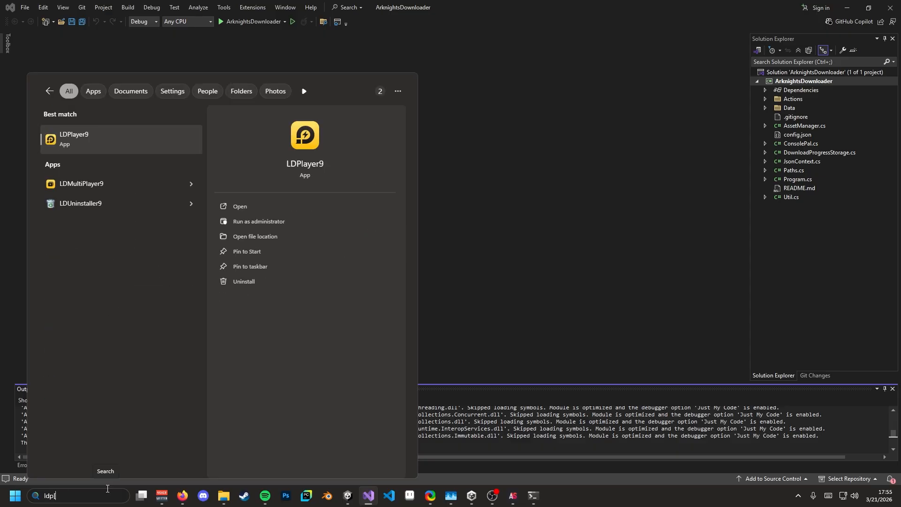
key("Return")
left_click(183, 496)
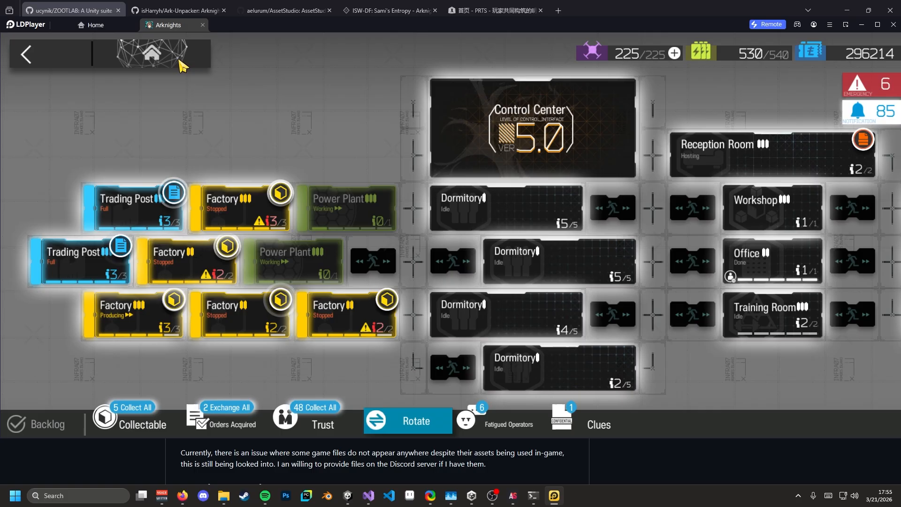
left_click(178, 60)
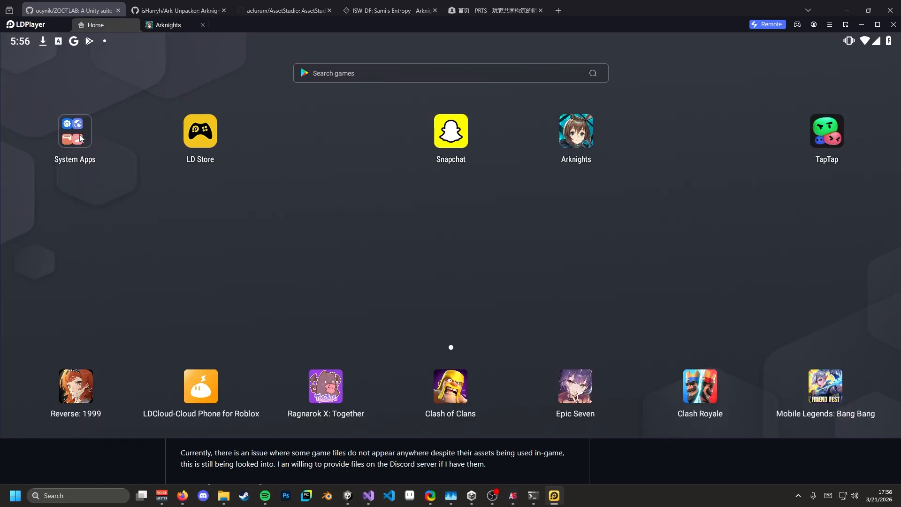
left_click(80, 137)
left_click(164, 151)
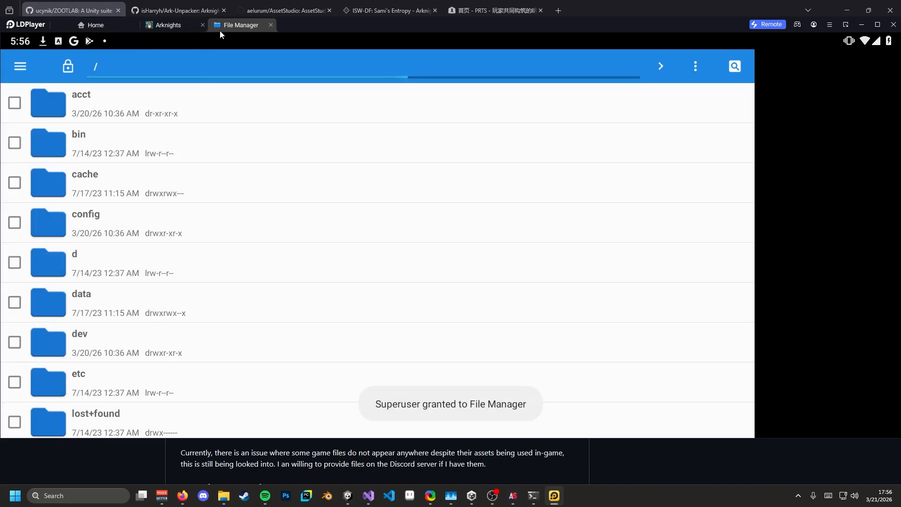
- Browse to storage/emulated/0/Android/data/com.YoStarEN.Arknights/files/Bundles in the File Manager
left_click_drag(225, 332, 258, 115)
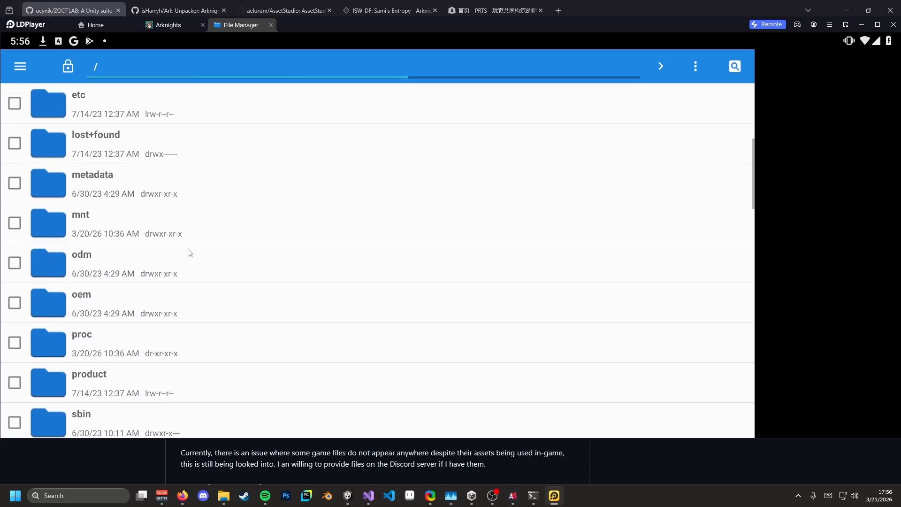
left_click(113, 336)
left_click(119, 143)
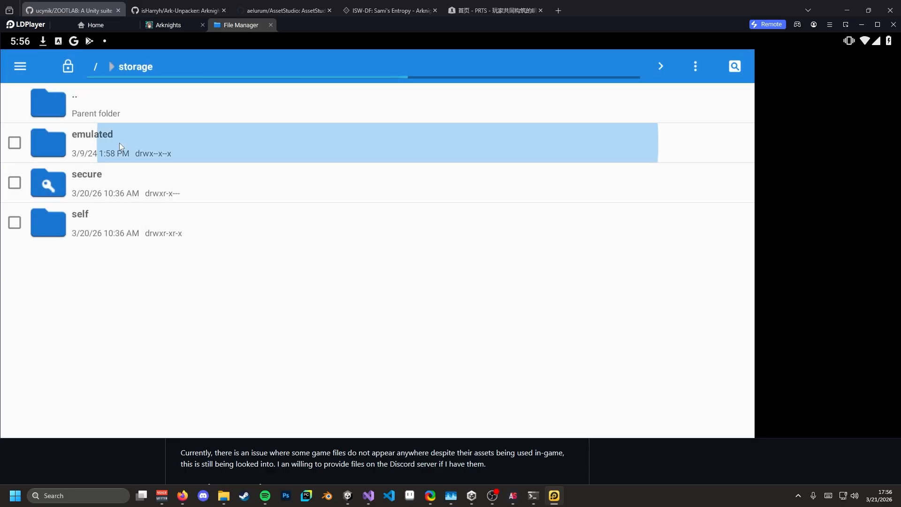
left_click(116, 148)
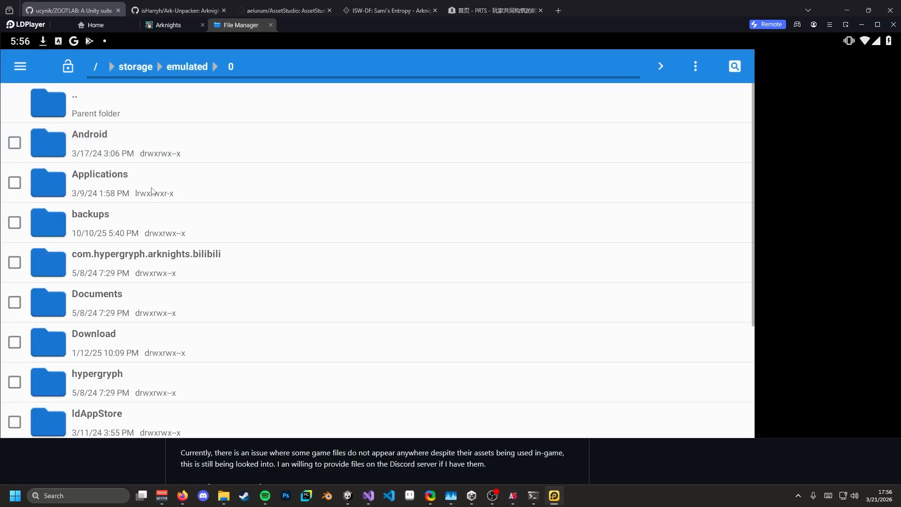
left_click(111, 134)
left_click(113, 136)
left_click_drag(181, 273, 164, 254)
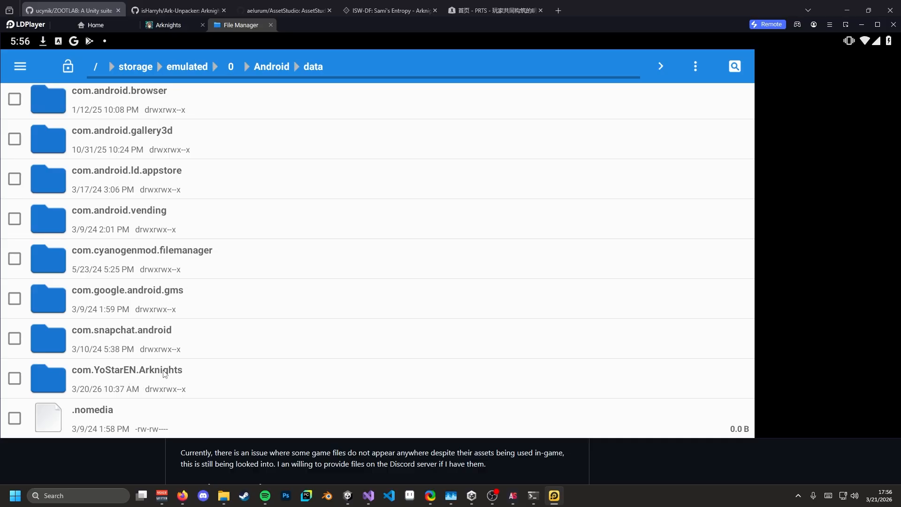
left_click(115, 383)
left_click(119, 141)
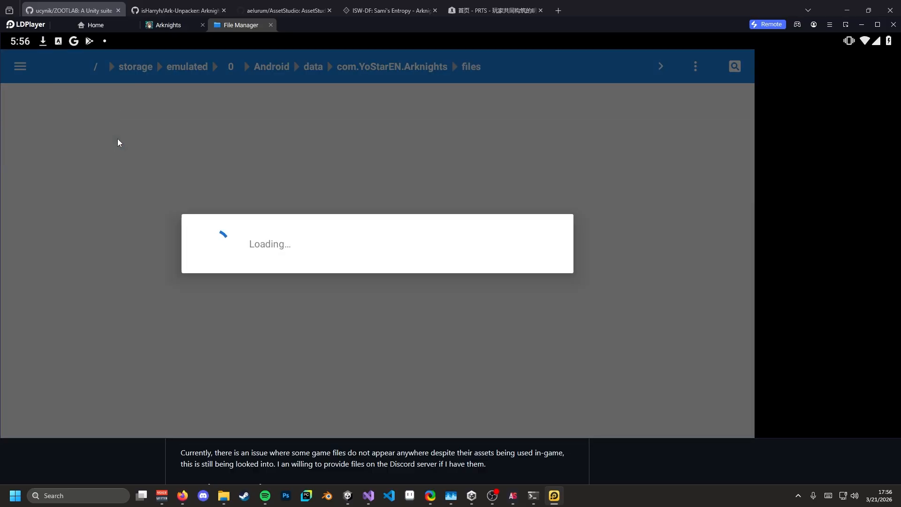
left_click(129, 151)
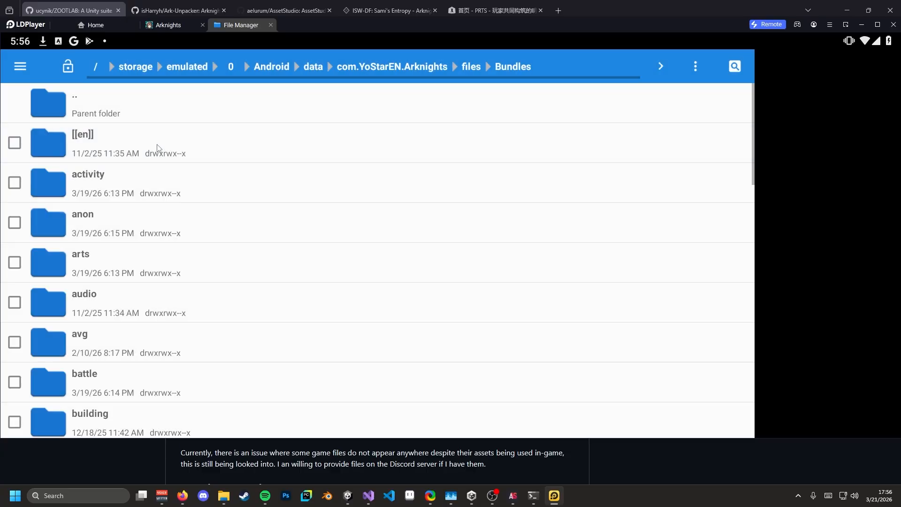
- Scroll through the Bundles folders, then return to the ZOOTLAB README in Firefox
scroll(144, 157, "down", 2)
scroll(145, 177, "down", 3)
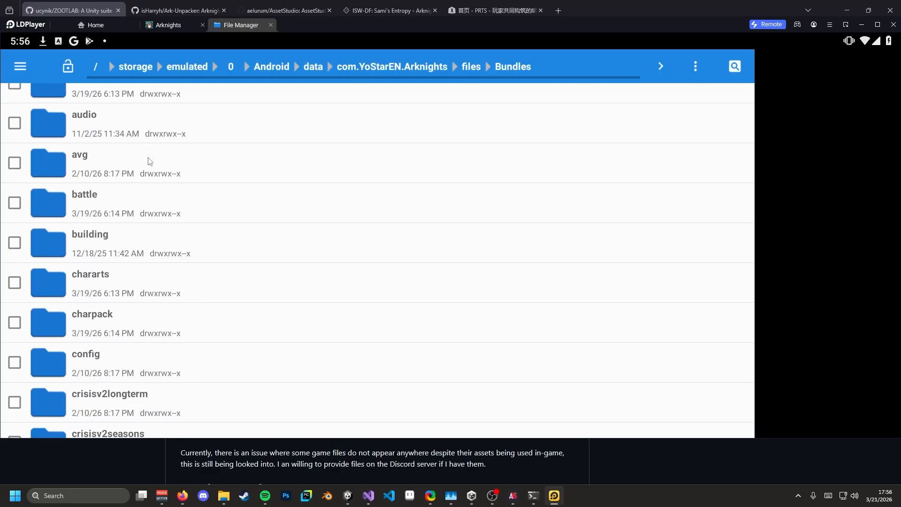
scroll(190, 170, "up", 2)
left_click(75, 4)
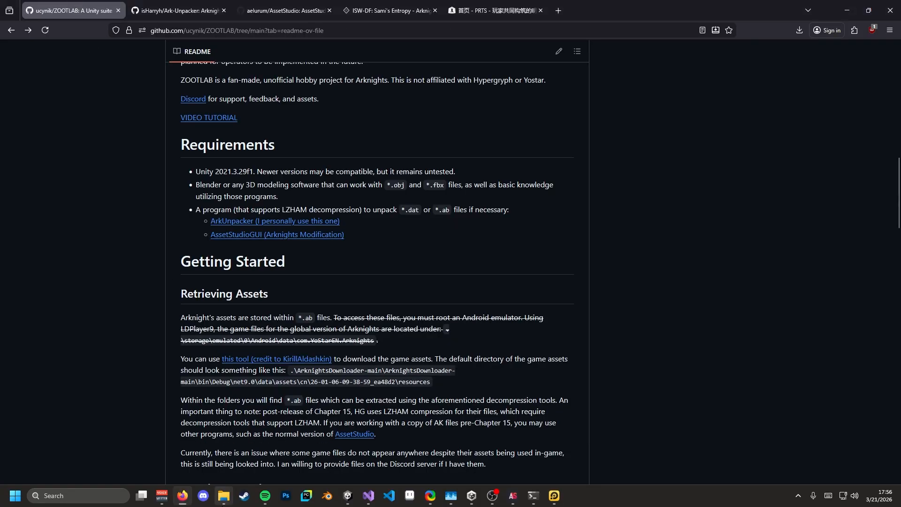
mouse_move(224, 496)
left_click(98, 458)
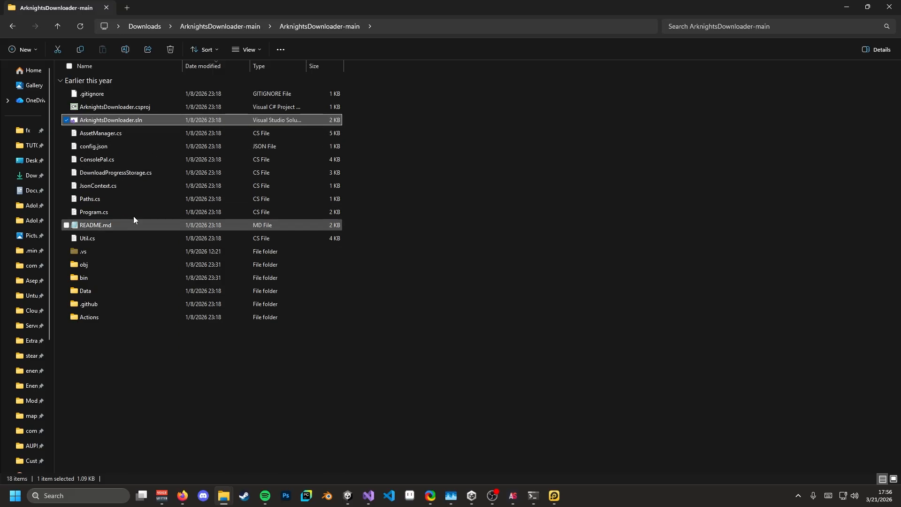
double_click(98, 279)
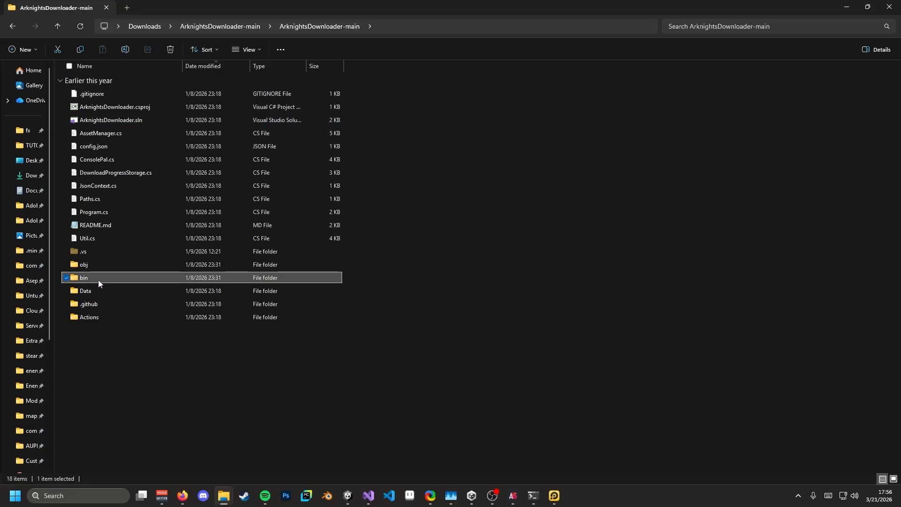
double_click(120, 96)
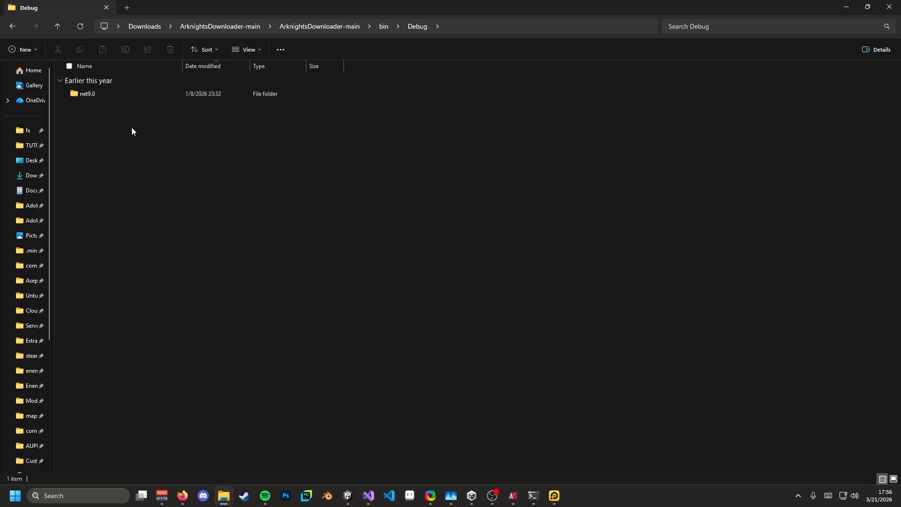
double_click(114, 90)
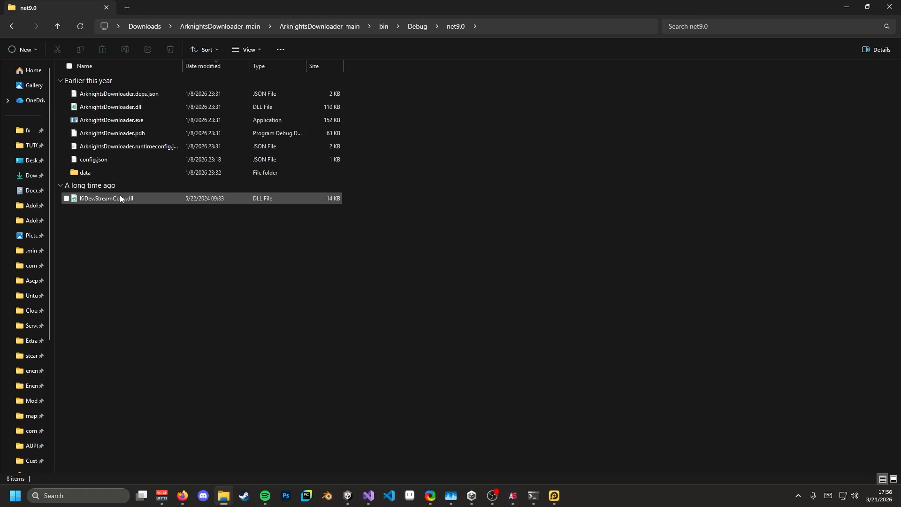
double_click(113, 173)
double_click(119, 91)
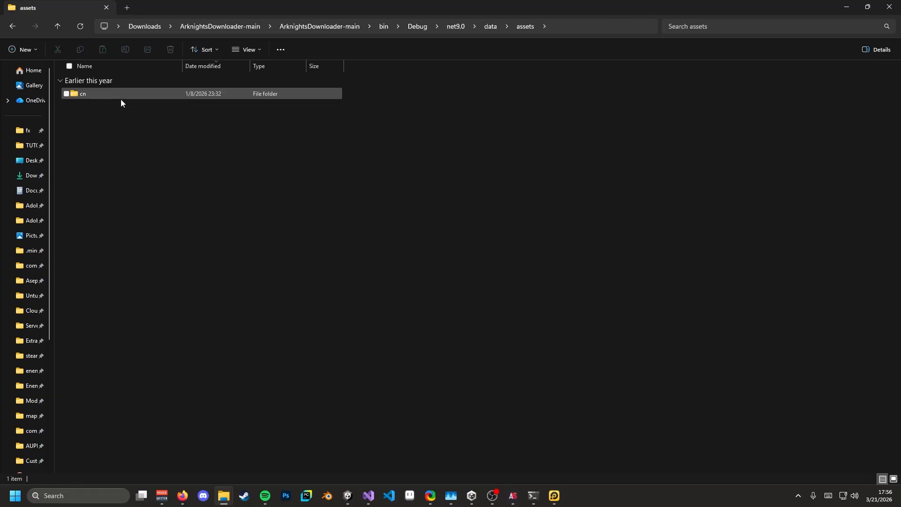
double_click(123, 92)
double_click(123, 92)
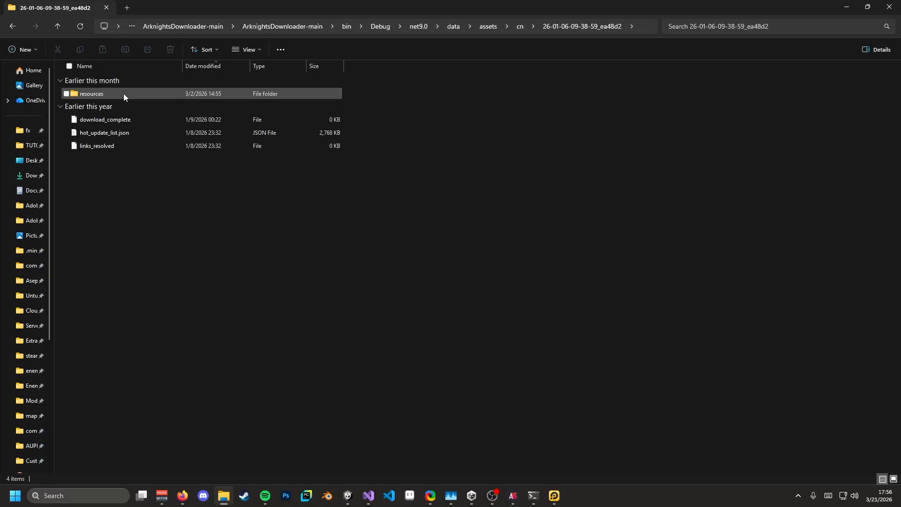
double_click(134, 92)
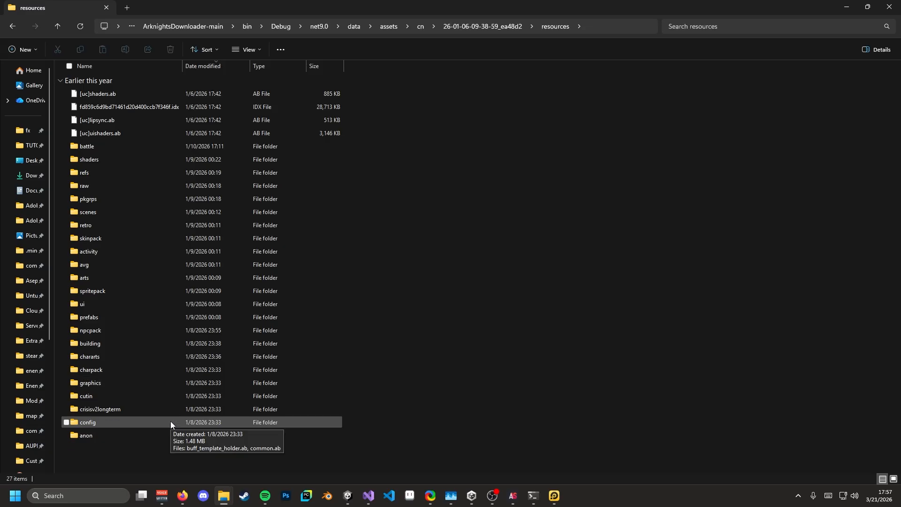
- Go to the aelurum/AssetStudio Releases page and scroll down to ArknightsStudio v1.2.3
left_click(181, 493)
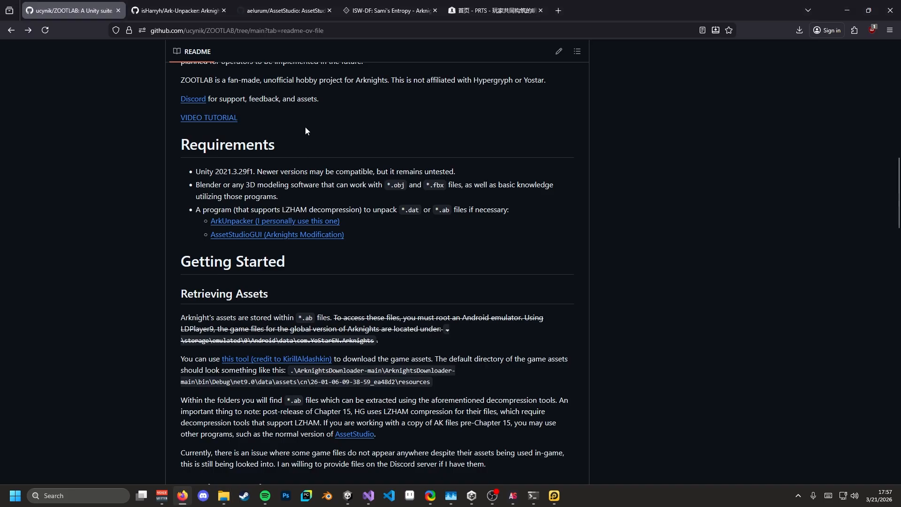
left_click(287, 11)
scroll(286, 221, "up", 20)
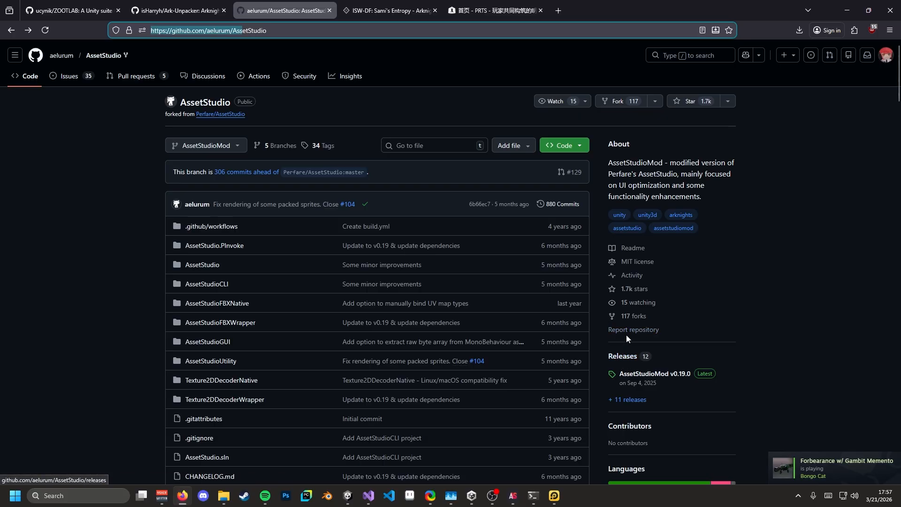
scroll(626, 335, "down", 2)
left_click(624, 259)
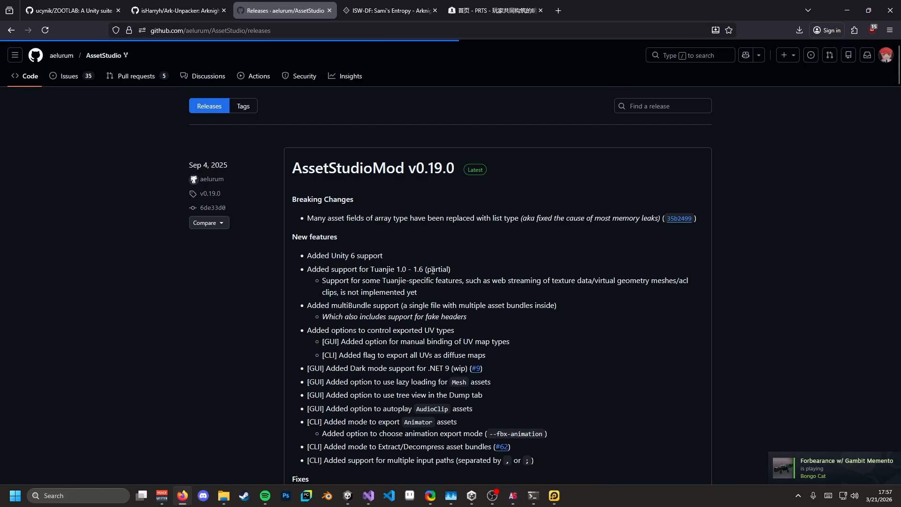
scroll(328, 263, "down", 20)
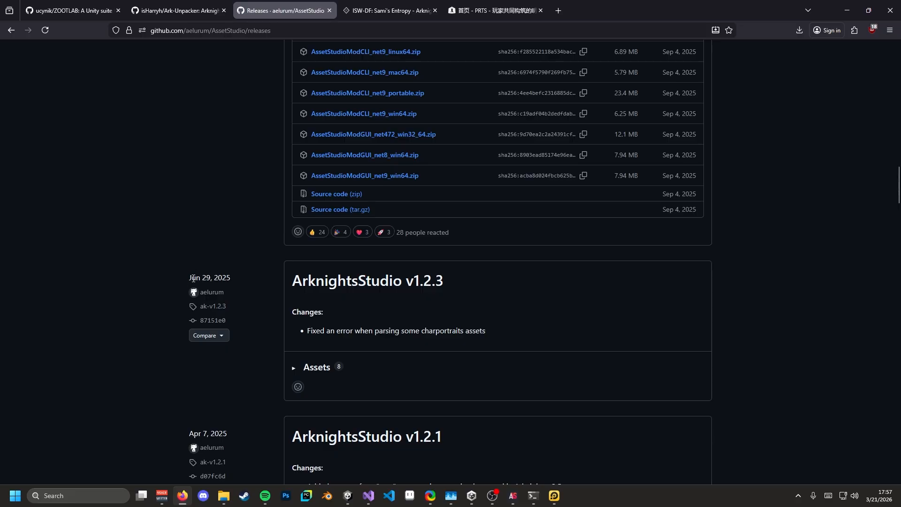
left_click_drag(195, 278, 204, 278)
- Move the ArknightsStudioGUI window down-right, then return to the resources folder in File Explorer
mouse_move(513, 496)
left_click(570, 452)
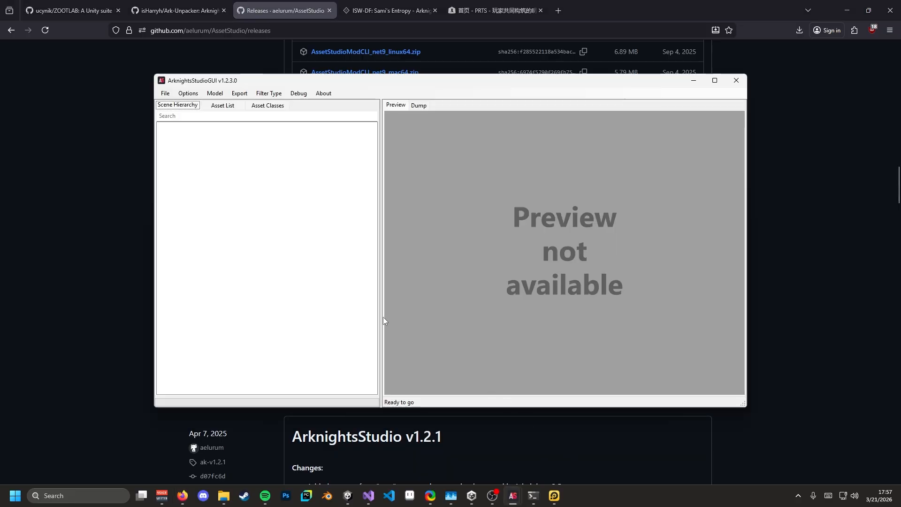
left_click_drag(341, 96, 425, 121)
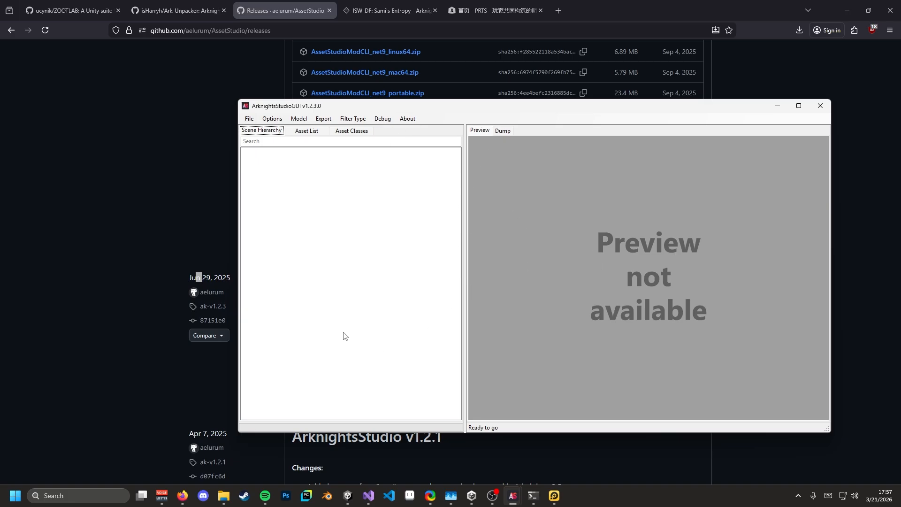
left_click(224, 498)
left_click(78, 458)
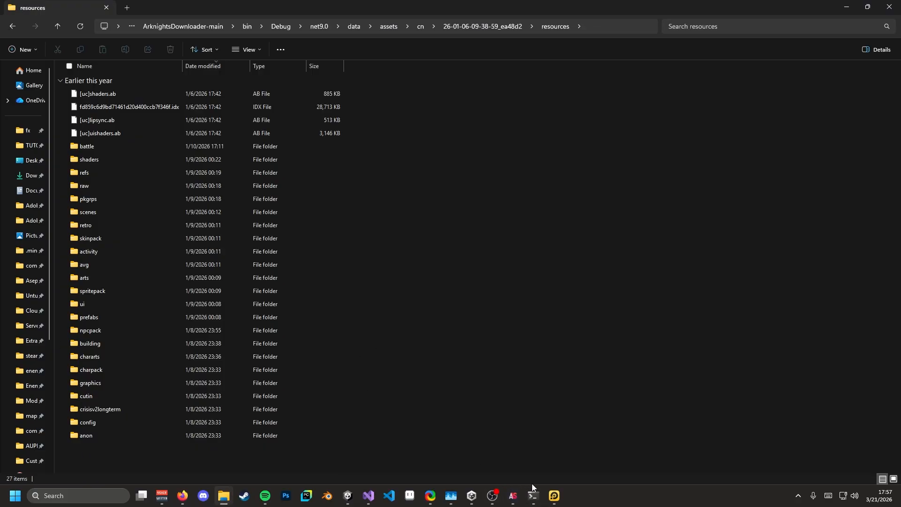
- Browse to scenes\obt\main\level_main_01-07 and select the level_main_01-07.ab file
mouse_move(514, 499)
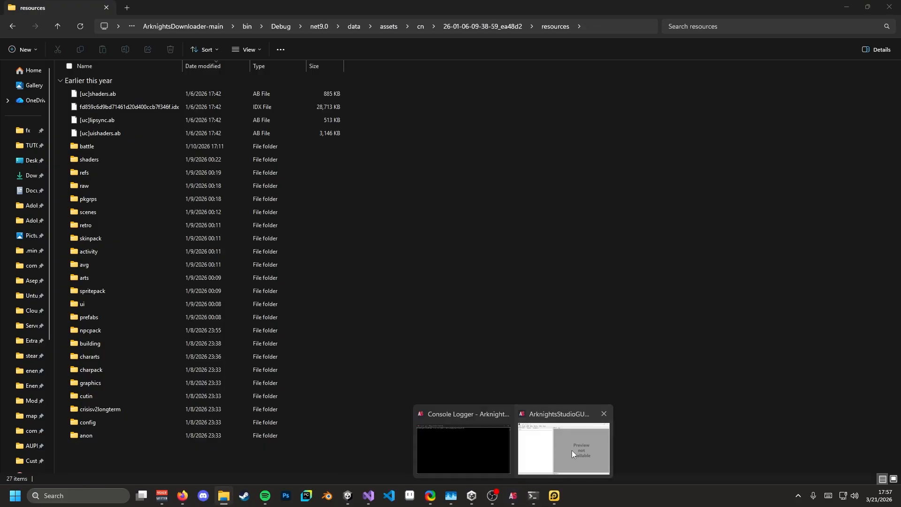
left_click(572, 450)
left_click(531, 452)
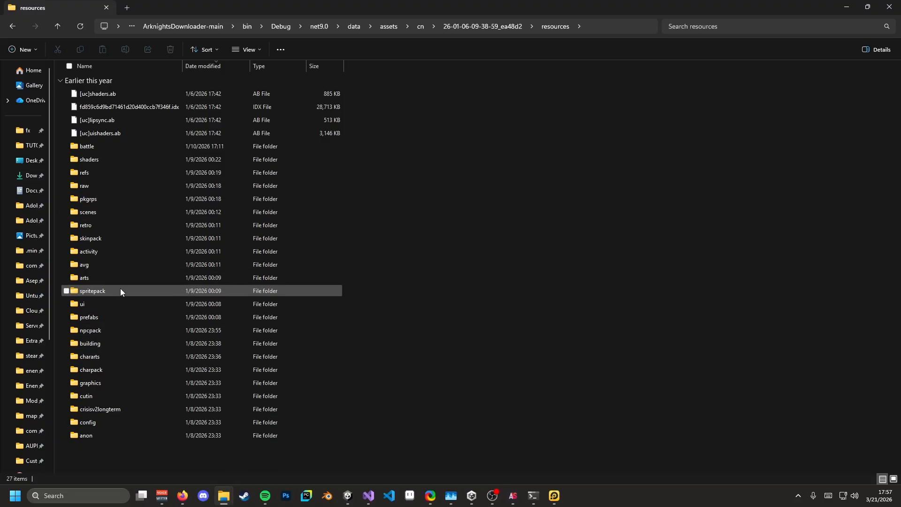
double_click(92, 214)
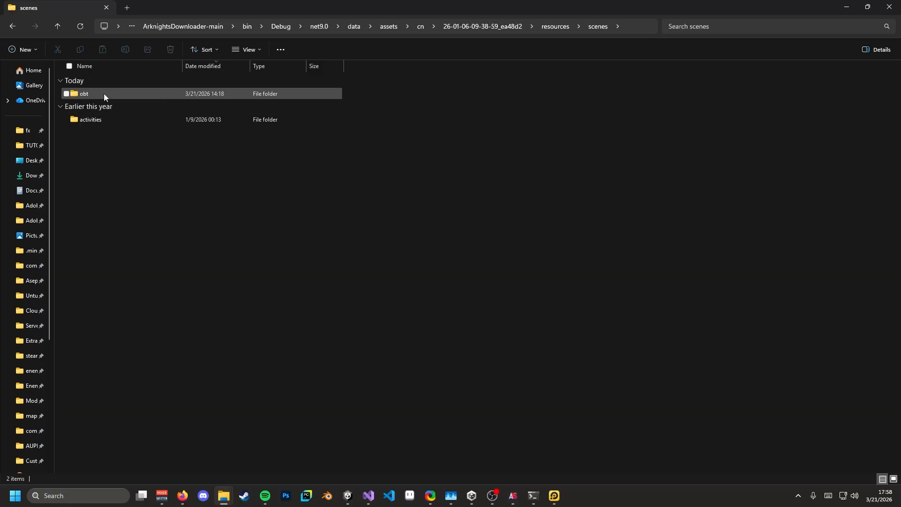
mouse_move(103, 92)
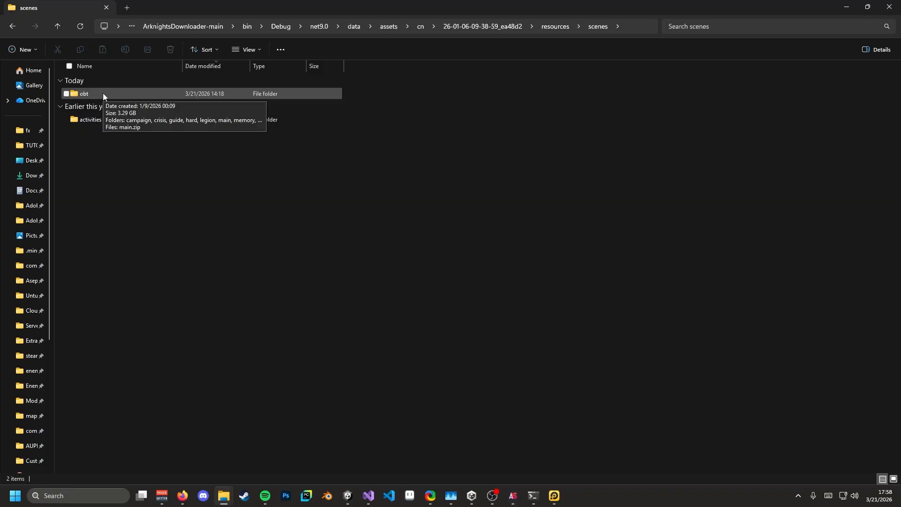
double_click(102, 93)
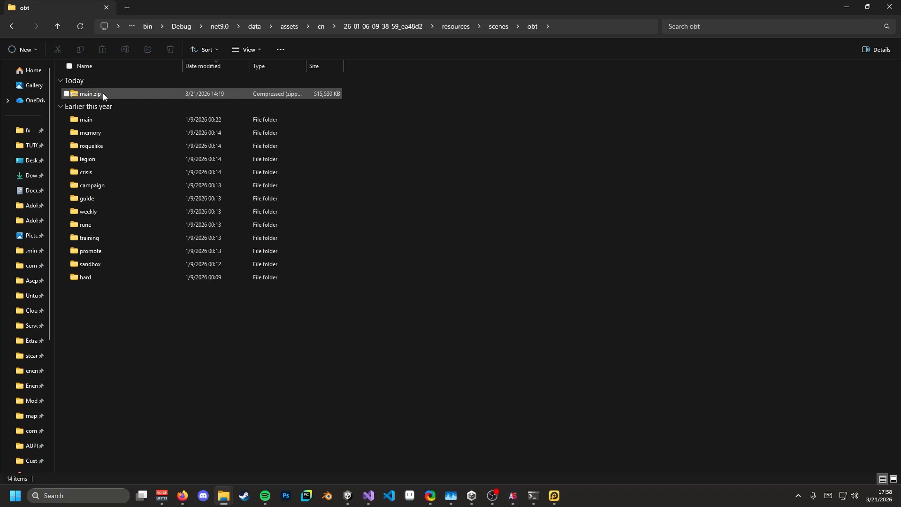
double_click(141, 121)
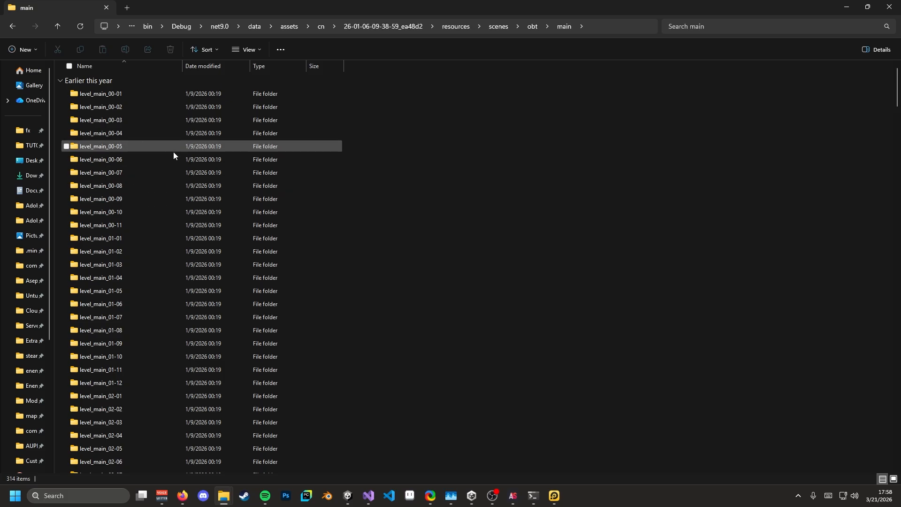
scroll(131, 263, "down", 2)
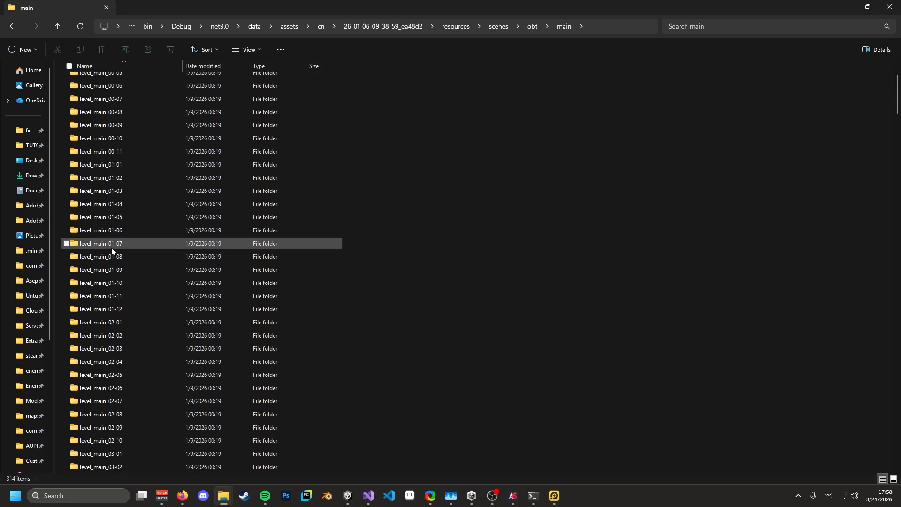
double_click(129, 245)
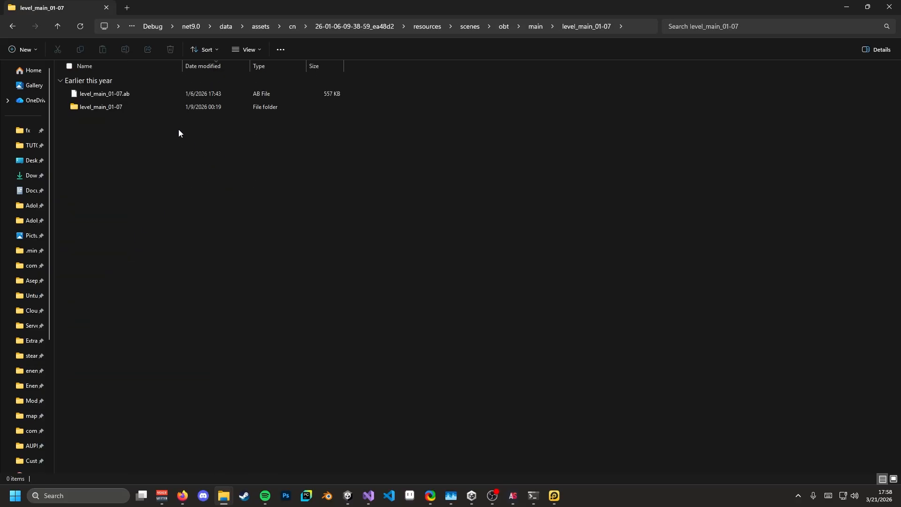
left_click(133, 94)
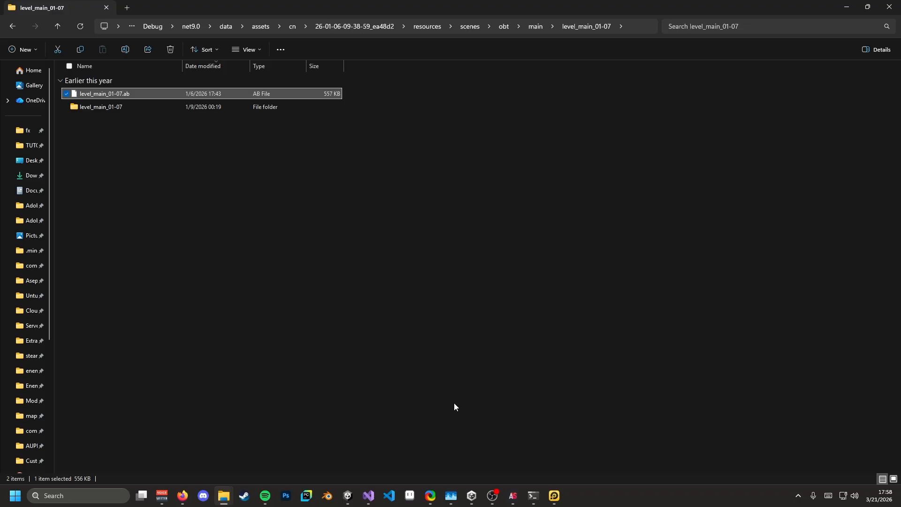
- Drag level_main_01-07.ab into ArknightsStudioGUI and show its asset list with the Preview pane
mouse_move(513, 496)
left_click(550, 442)
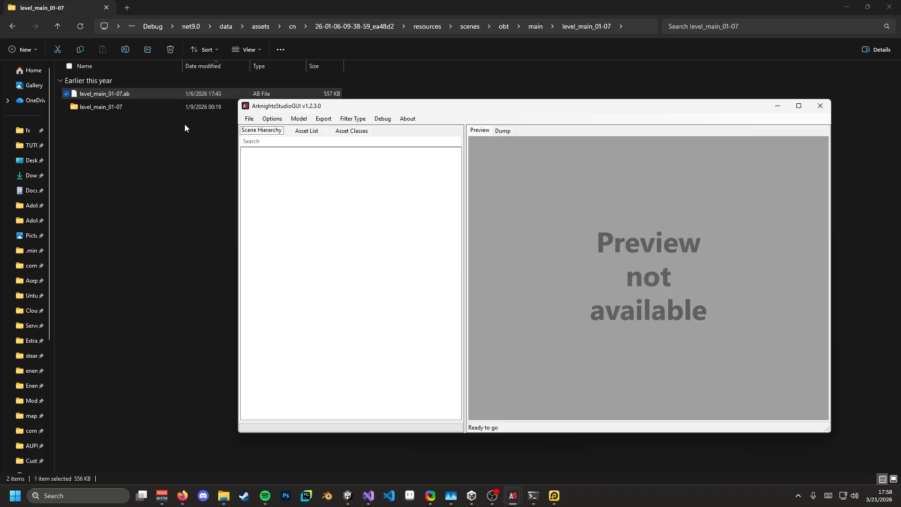
left_click_drag(106, 94, 324, 211)
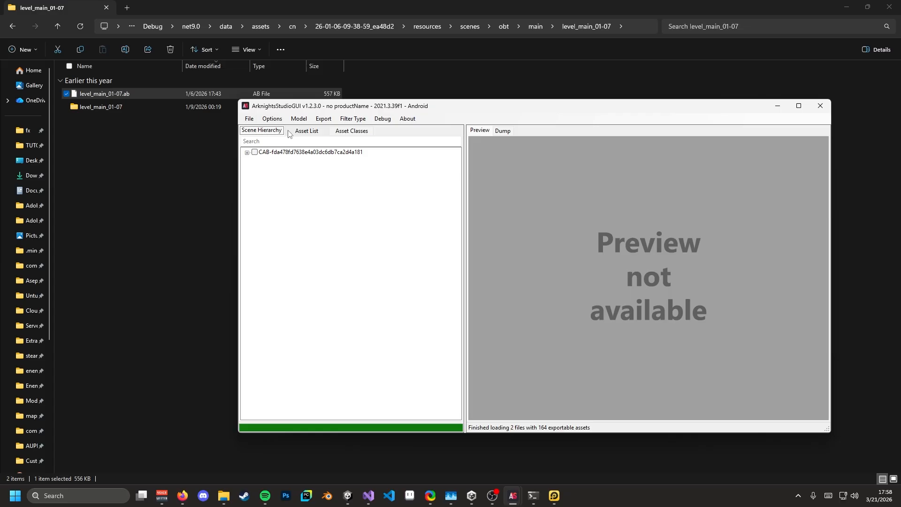
left_click(307, 131)
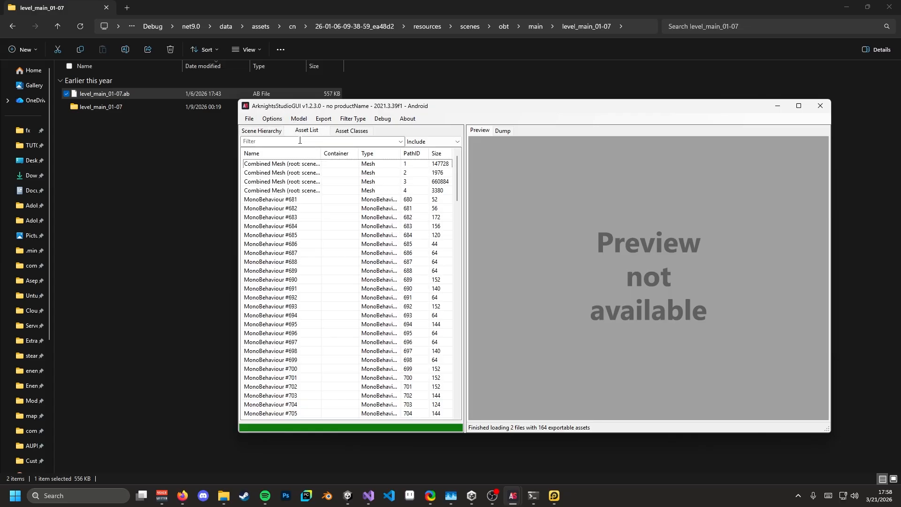
left_click(276, 131)
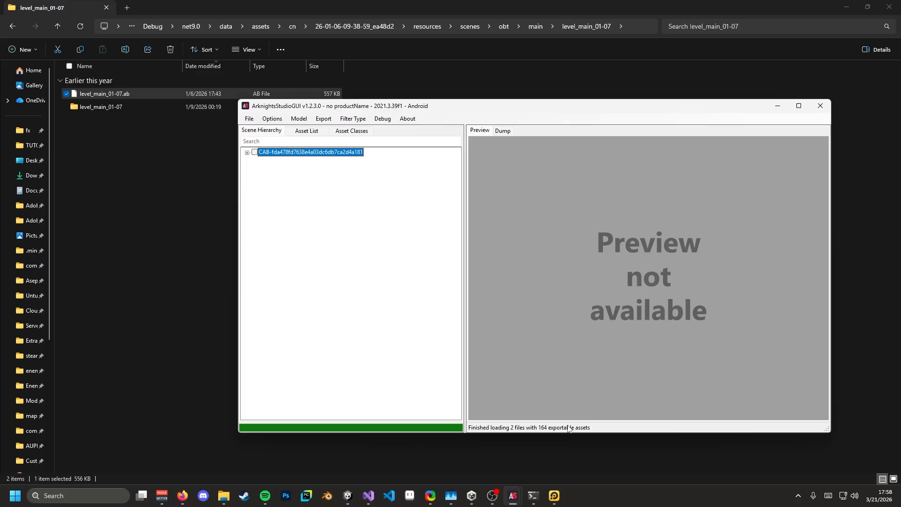
left_click(301, 133)
left_click(483, 133)
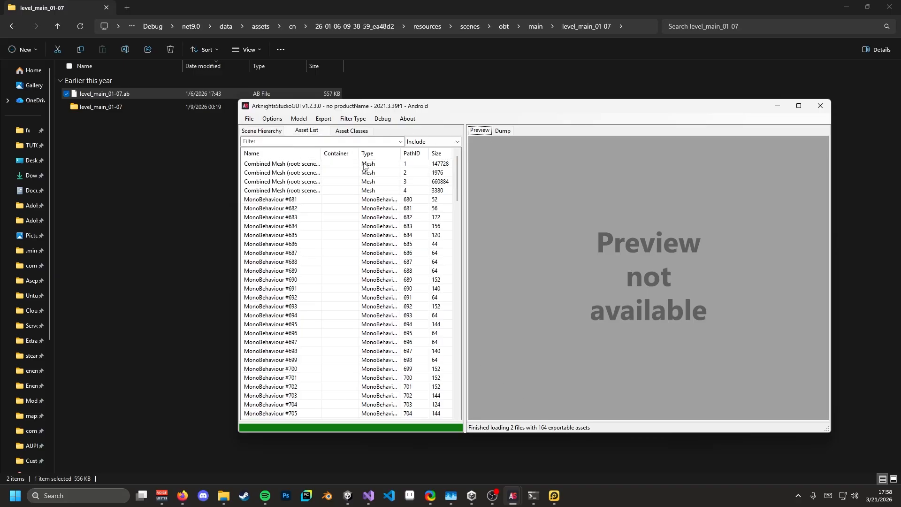
- Preview the first Combined Mesh and rotate it to inspect its shape
left_click(306, 164)
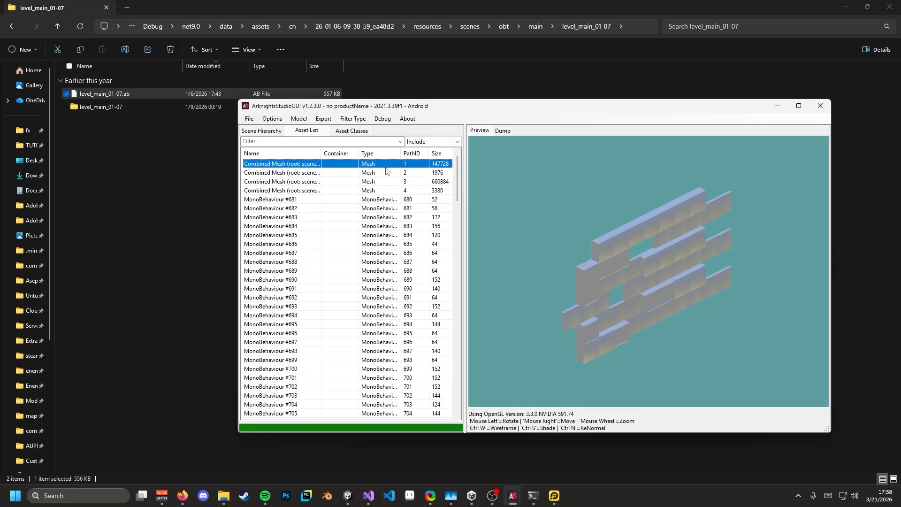
left_click_drag(540, 253, 638, 230)
left_click_drag(554, 272, 619, 174)
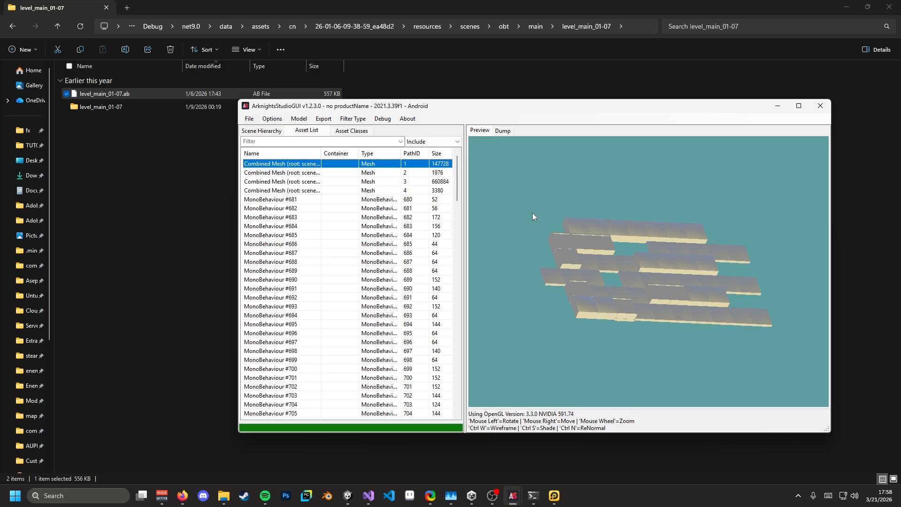
left_click_drag(532, 214, 604, 279)
- Preview the other Combined Meshes, select all four, then return File Explorer to the main folder
left_click(341, 181)
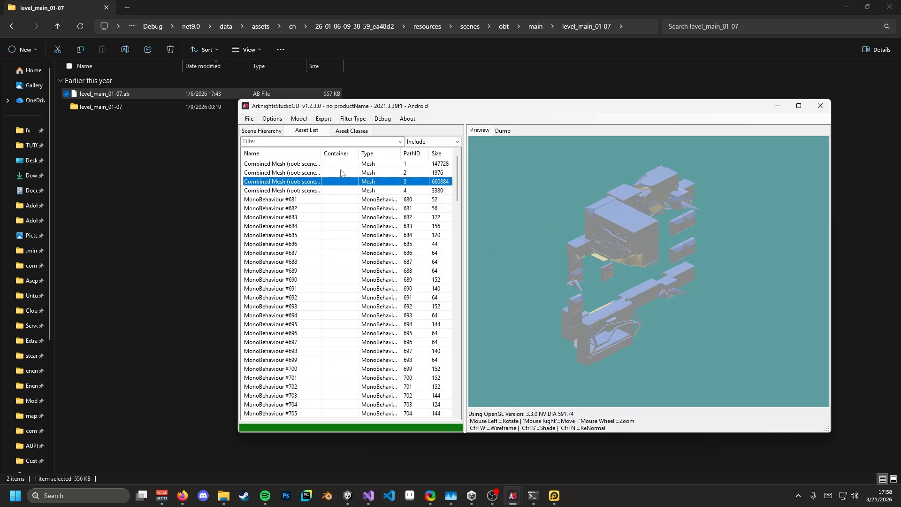
left_click(341, 173)
left_click(344, 164)
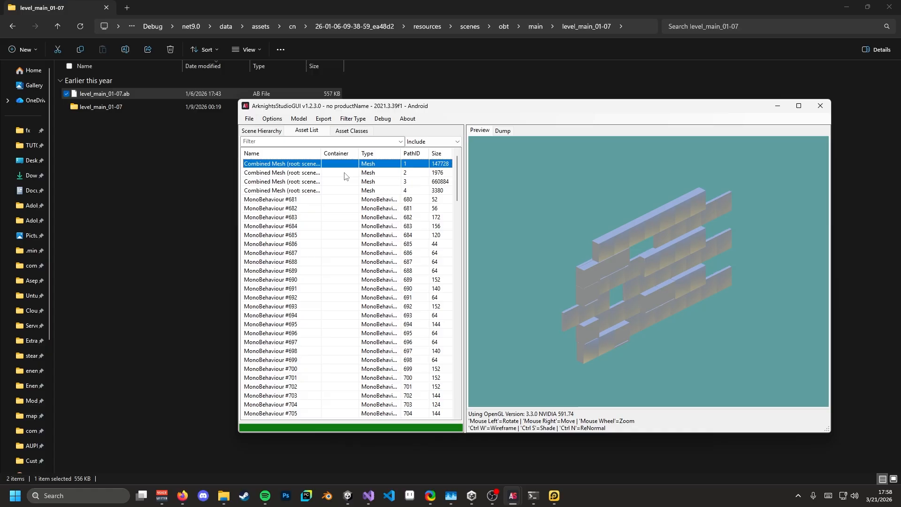
left_click(344, 175, "shift")
left_click(343, 183, "shift")
left_click(342, 191, "shift")
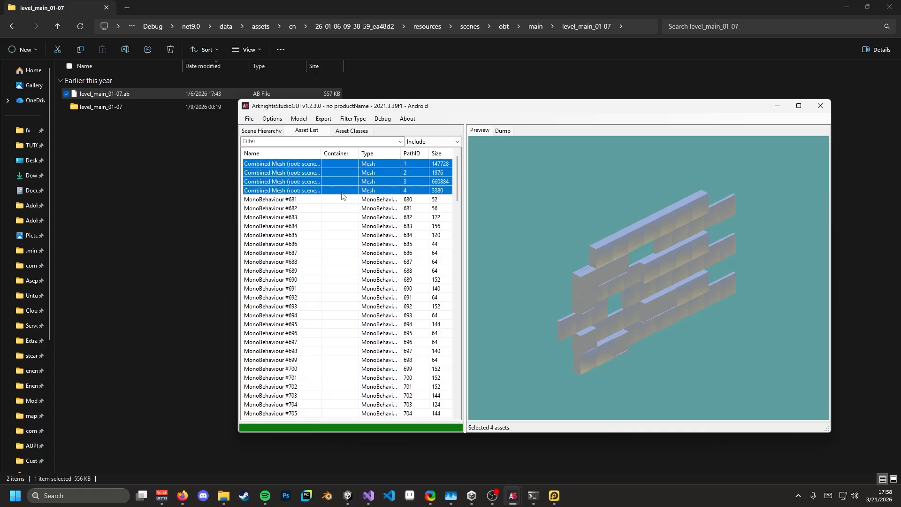
left_click_drag(558, 225, 371, 190)
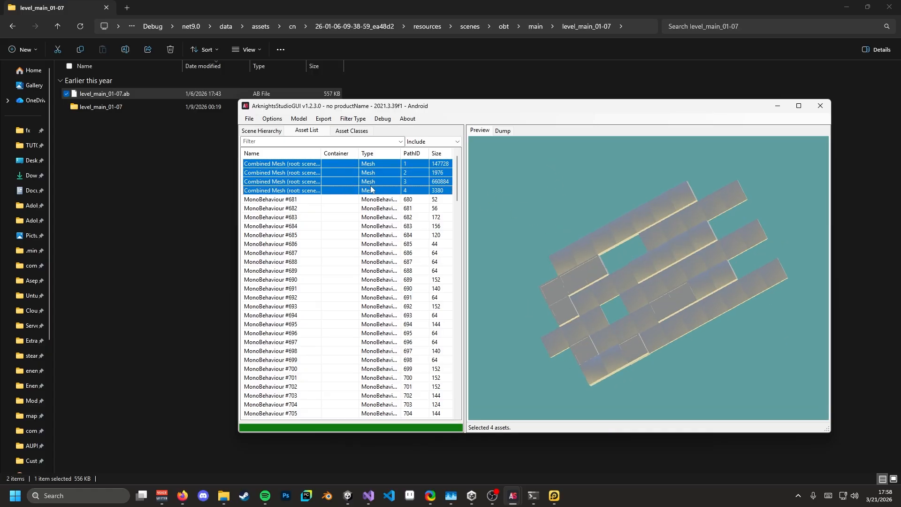
left_click(191, 166)
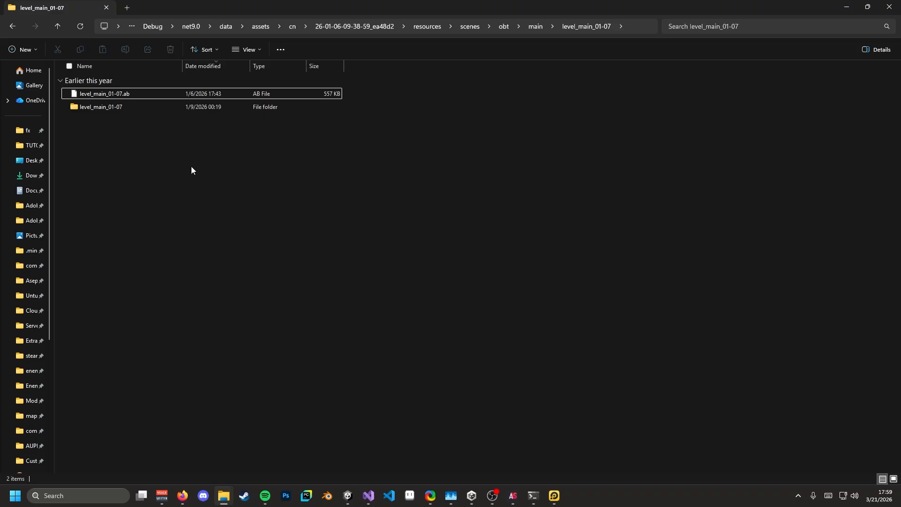
left_click(13, 27)
- Find the level_main_08-11 folder and open level_main_08-11.ab in ArknightsStudioGUI
scroll(238, 220, "down", 20)
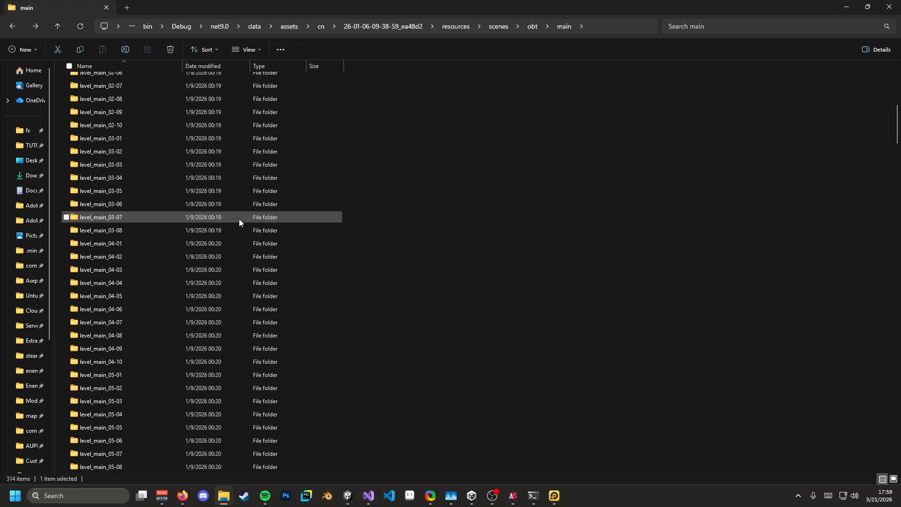
scroll(228, 214, "down", 10)
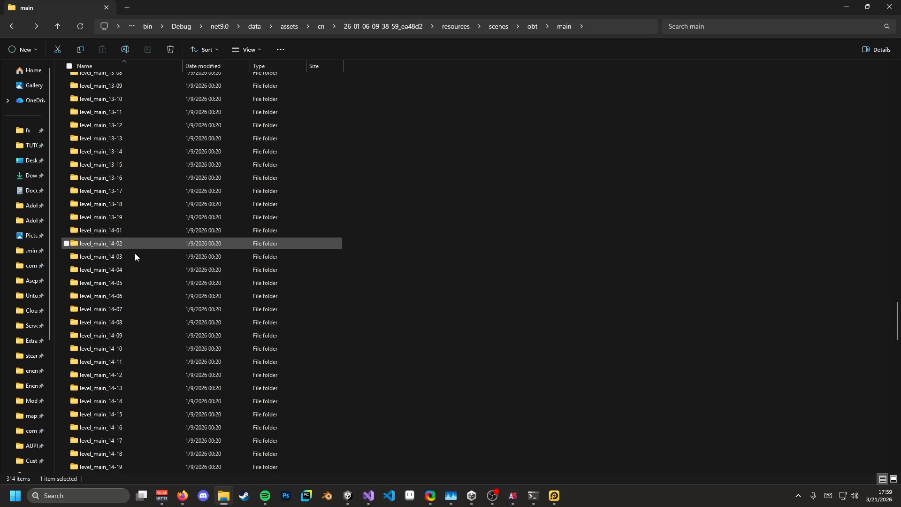
scroll(142, 275, "up", 1)
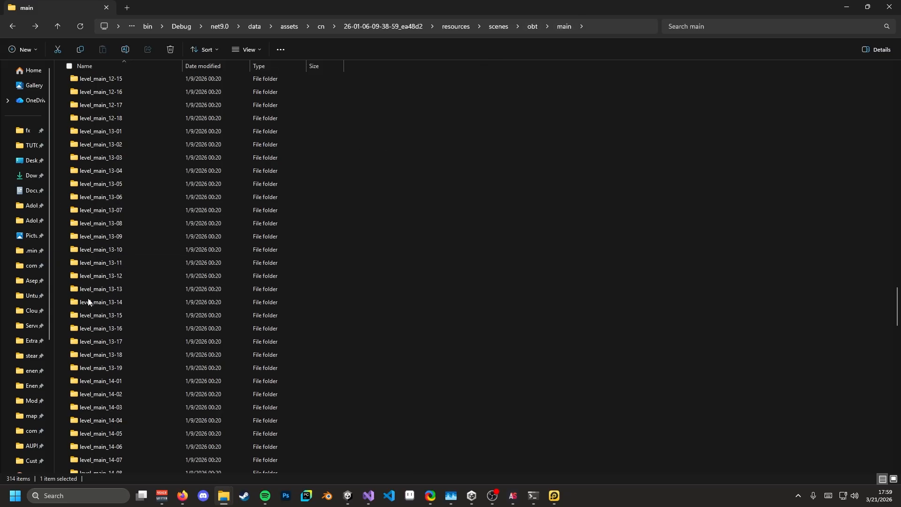
scroll(117, 328, "down", 8)
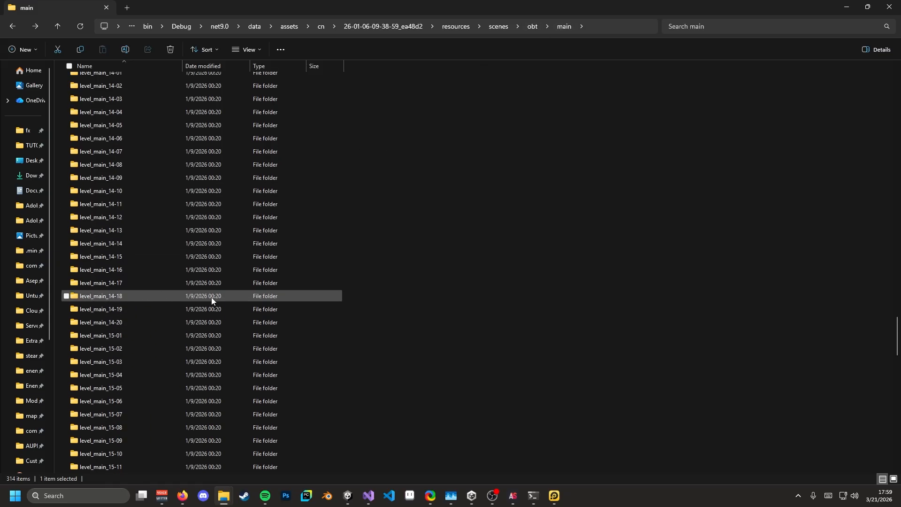
scroll(211, 297, "up", 20)
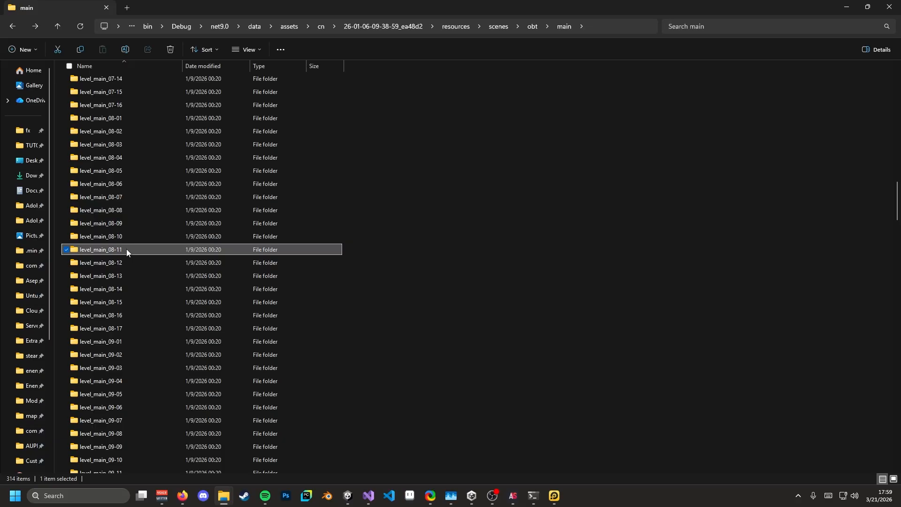
double_click(126, 249)
double_click(155, 93)
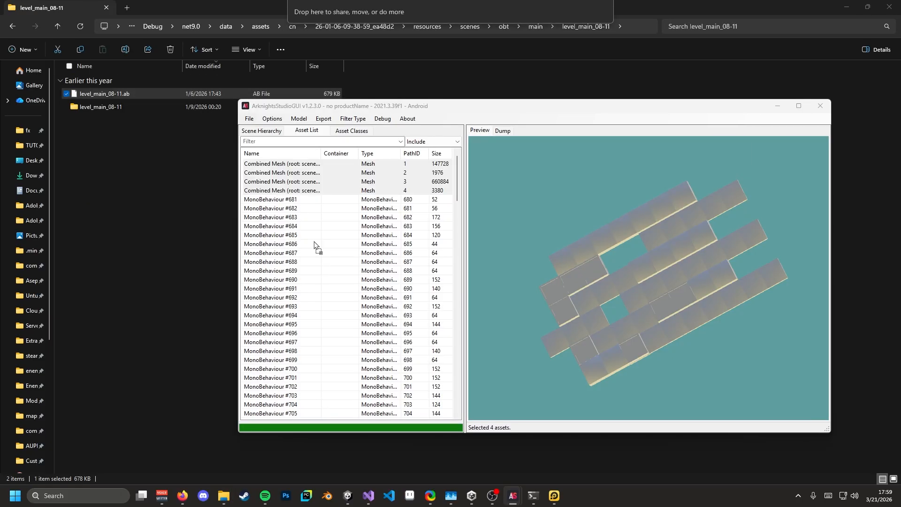
- Preview the level_main_08-11 meshes, including S_outworld_icewall6, individually and all five together
left_click(365, 168)
left_click(327, 199, "shift")
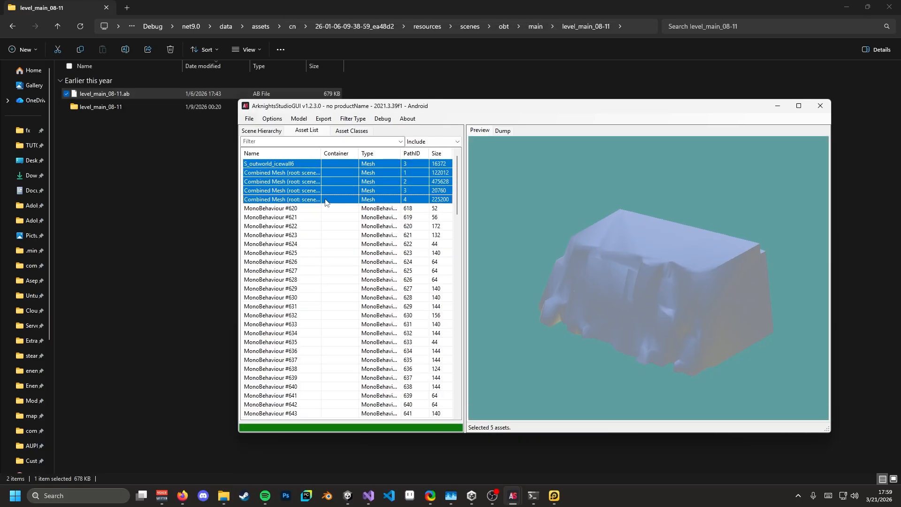
left_click_drag(625, 311, 587, 298)
left_click(358, 189)
left_click(354, 182)
left_click(349, 167)
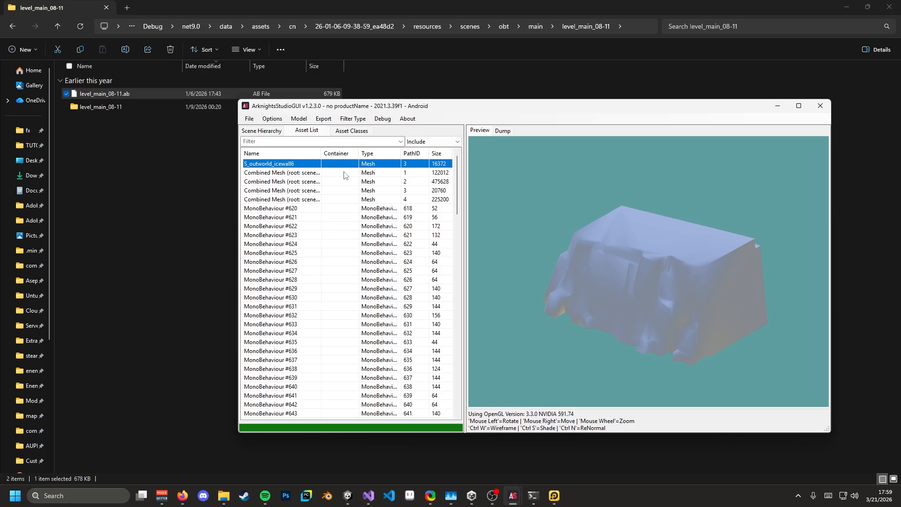
left_click(333, 200, "shift")
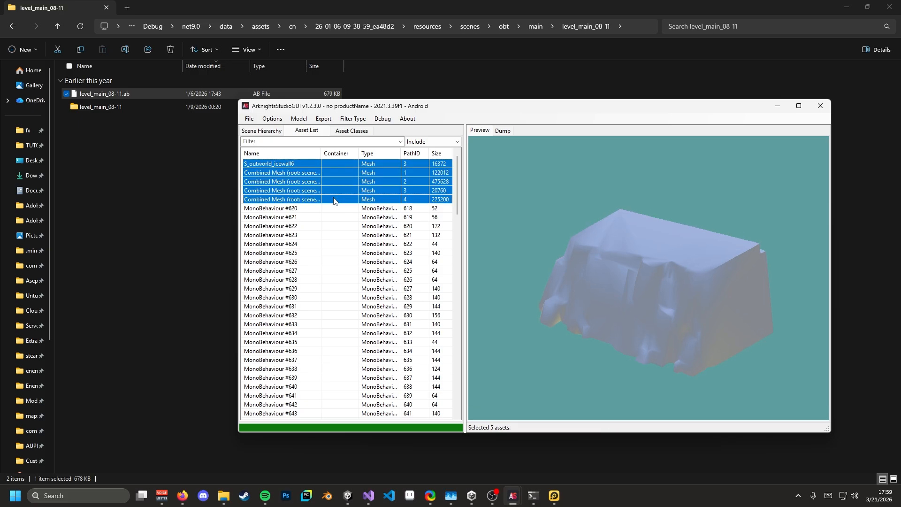
left_click(339, 165)
left_click(331, 172)
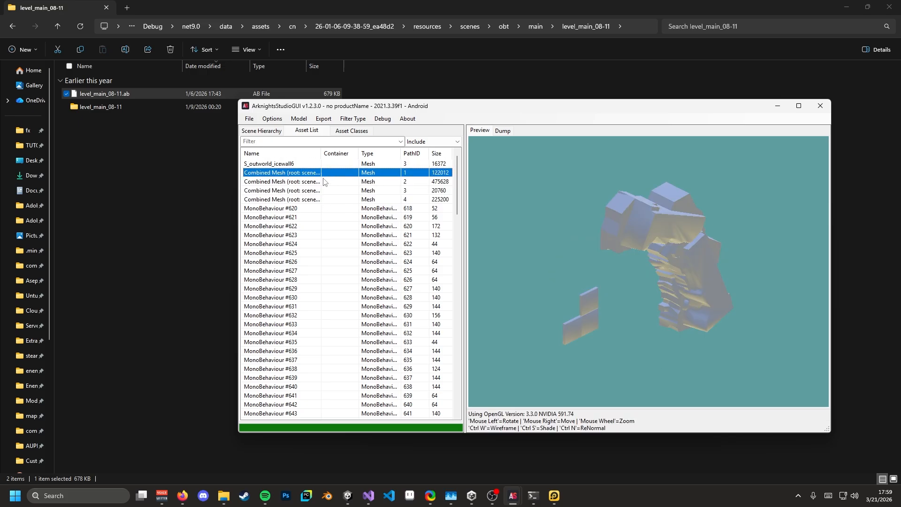
left_click(310, 200, "shift")
left_click(312, 165)
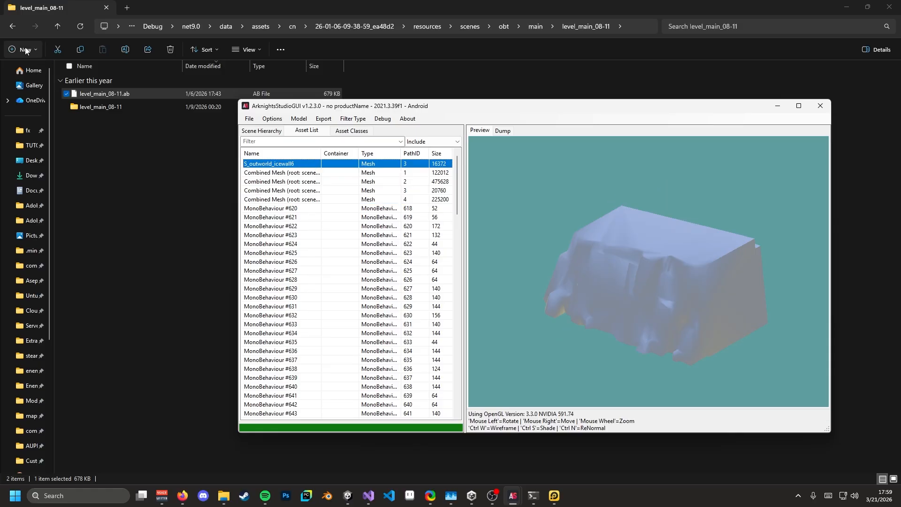
- Go back to the levels folder and open level_main_07-16.ab in the asset viewer
left_click(12, 27)
scroll(198, 268, "down", 6)
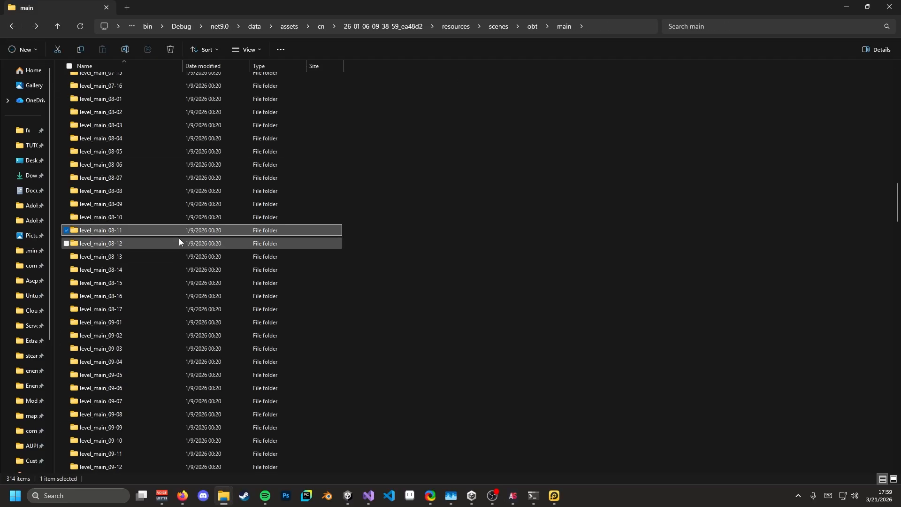
scroll(179, 242, "up", 6)
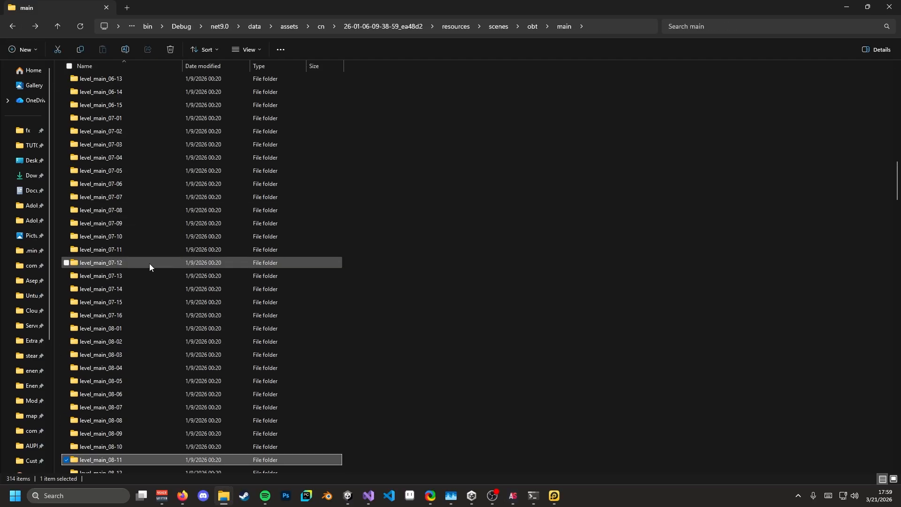
double_click(131, 317)
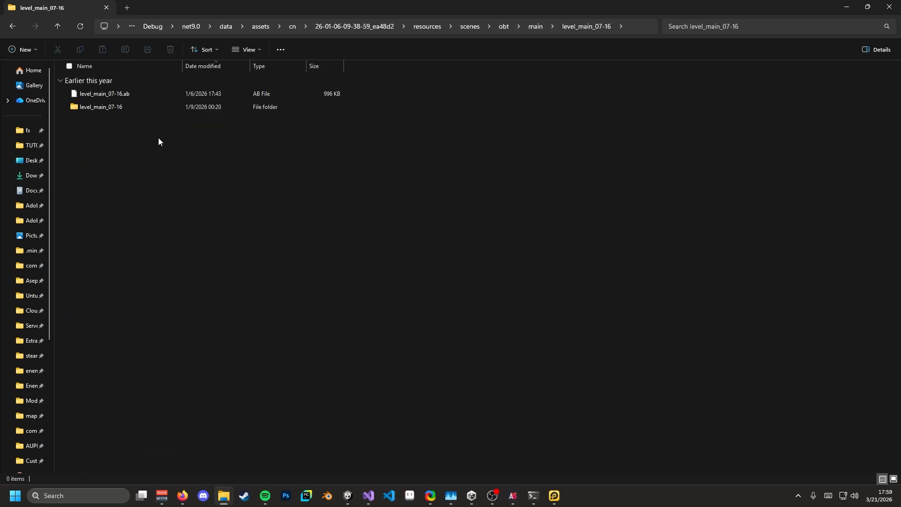
double_click(165, 94)
- Preview each of the five 07-16 Combined Meshes, then select all five together
left_click(365, 173)
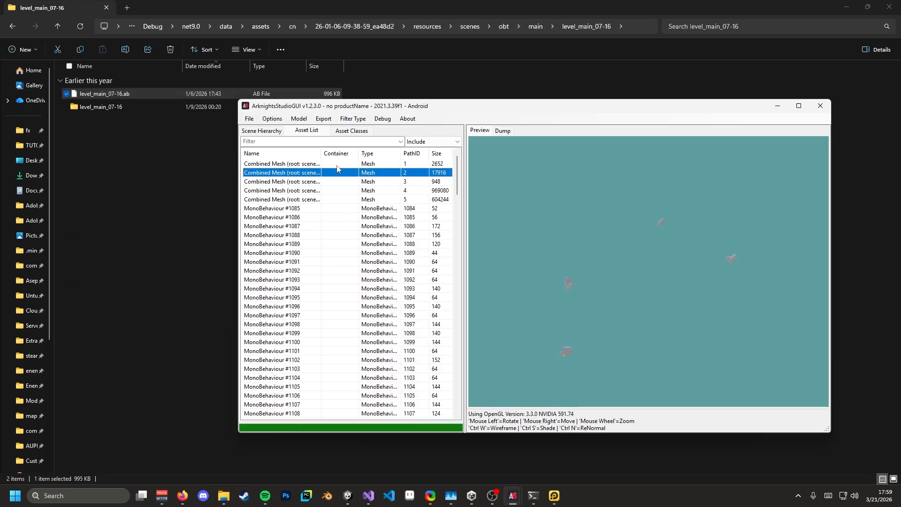
left_click(331, 181)
left_click(329, 190)
left_click(326, 200)
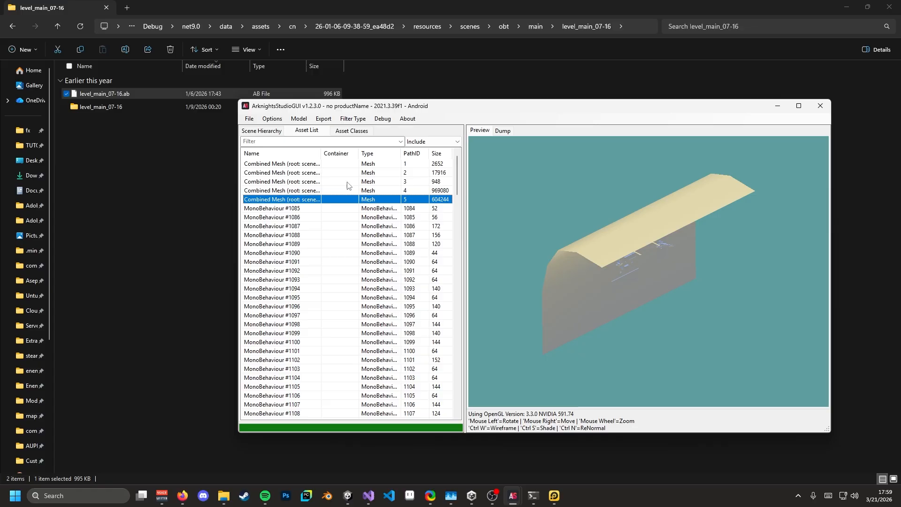
scroll(532, 232, "up", 5)
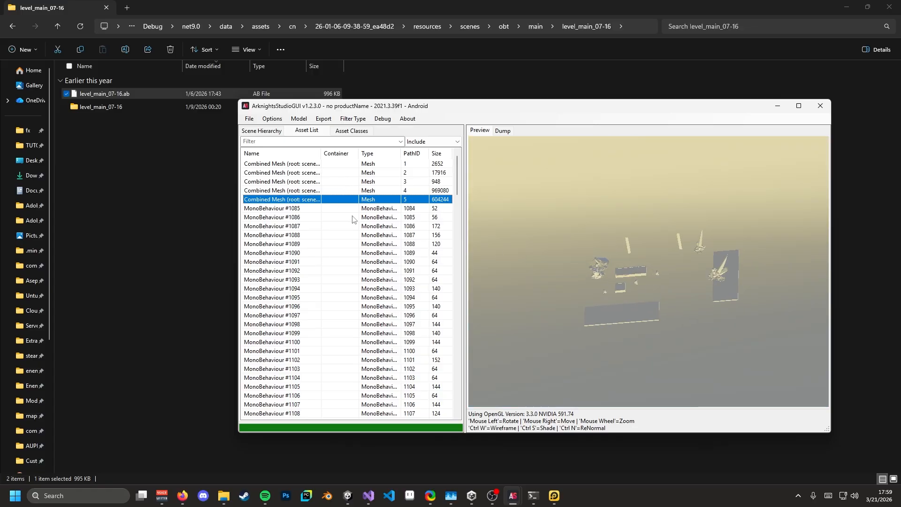
left_click(336, 164)
left_click(336, 199, "shift")
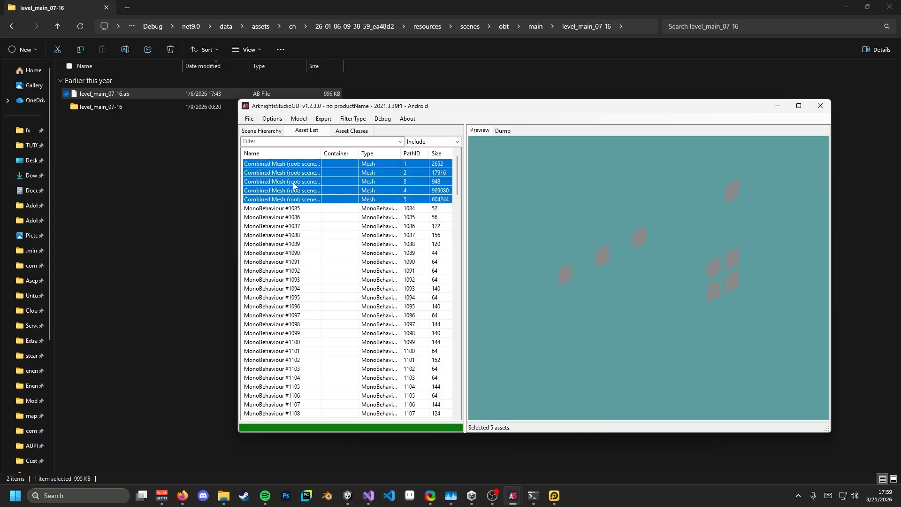
- Export the five selected Combined Meshes as .obj into Downloads\TUTORIAL and open its Mesh folder
right_click(319, 182)
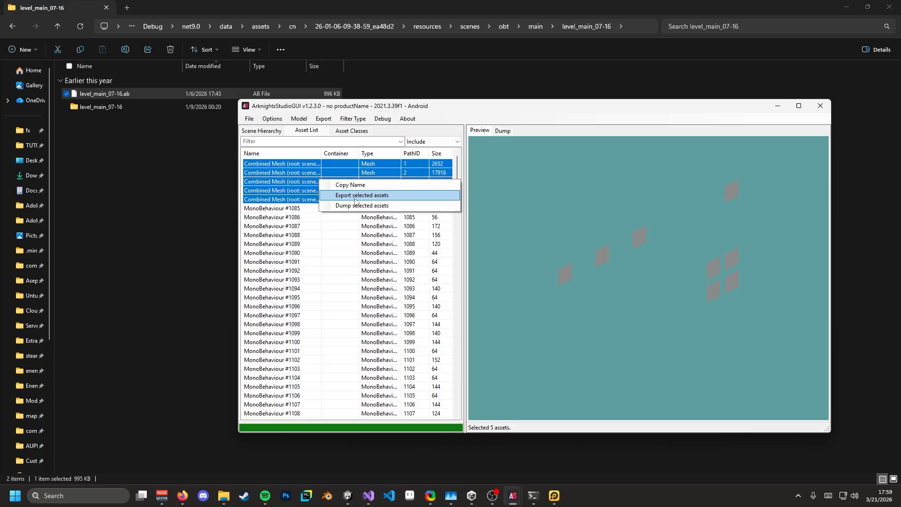
left_click(355, 200)
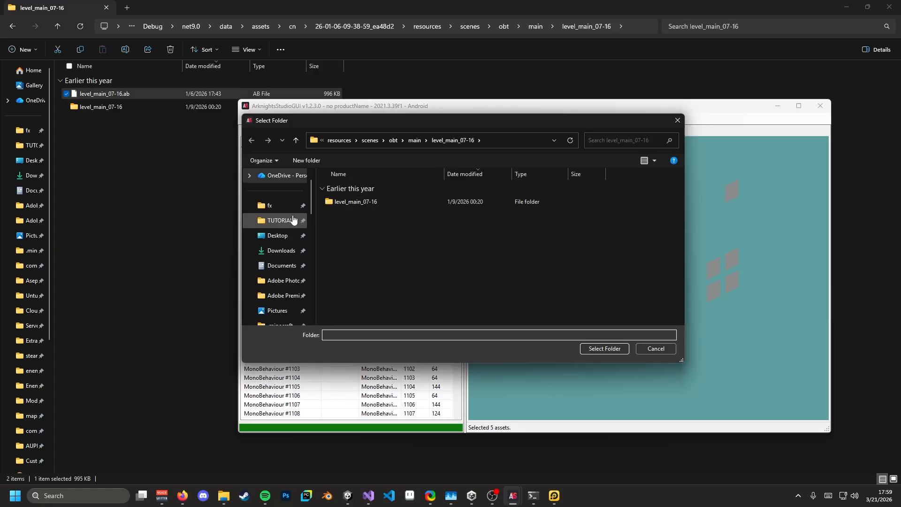
left_click(293, 220)
left_click(611, 349)
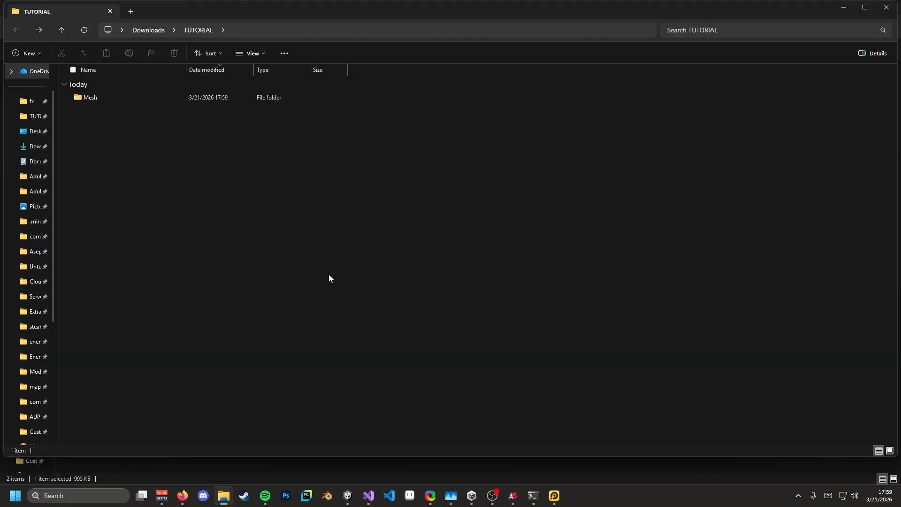
double_click(161, 97)
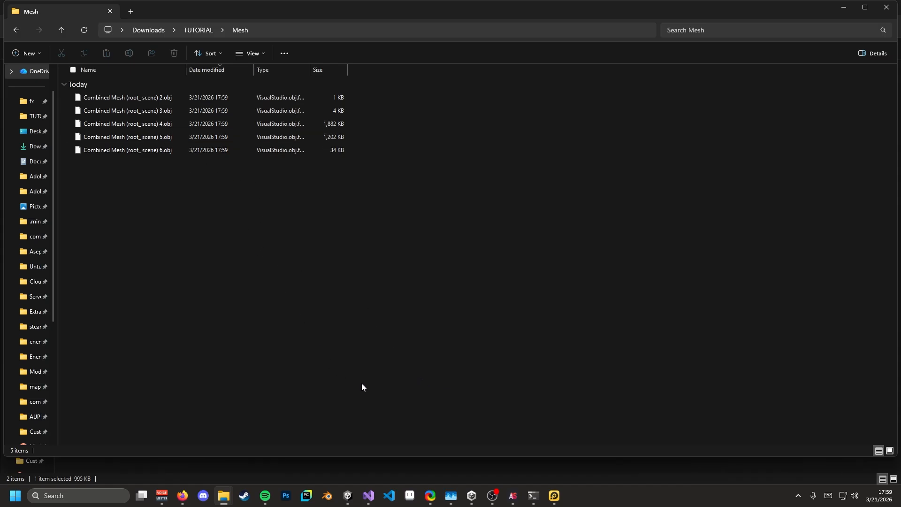
left_click(101, 499)
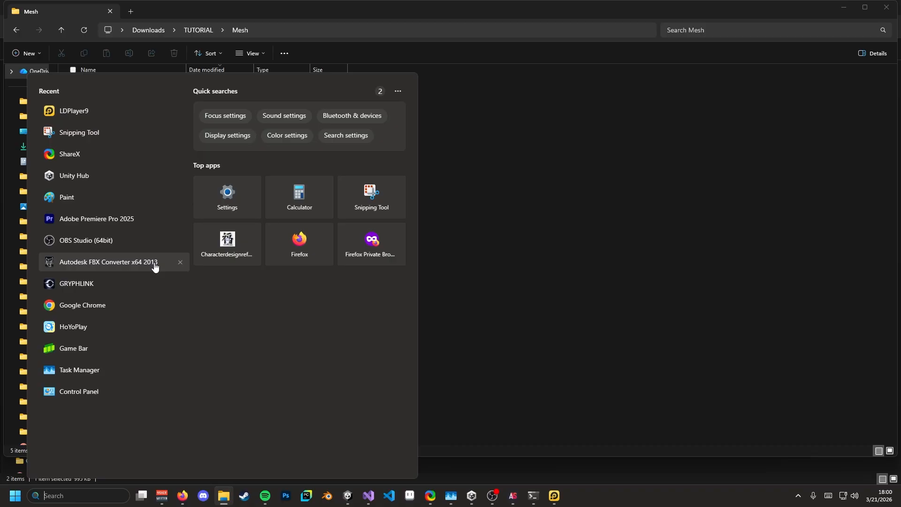
- Launch Autodesk FBX Converter and select the five exported .obj files in the Mesh folder
left_click(110, 268)
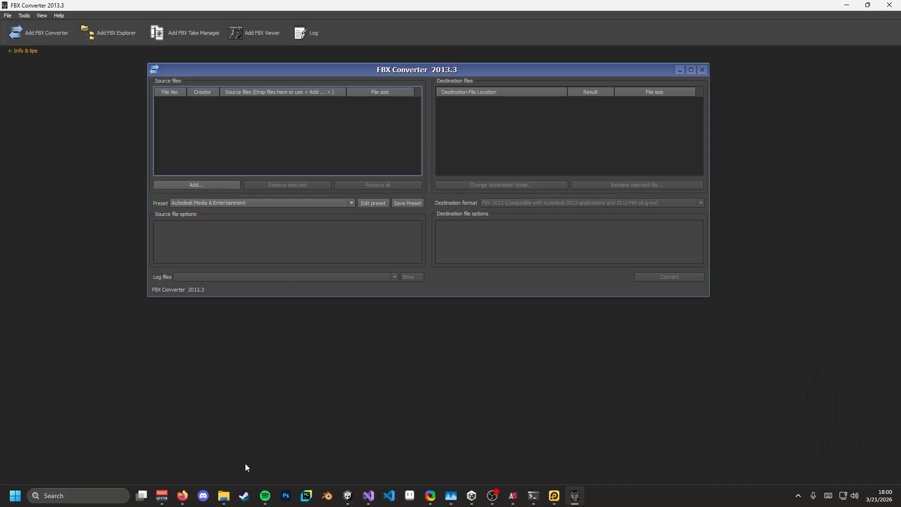
mouse_move(224, 495)
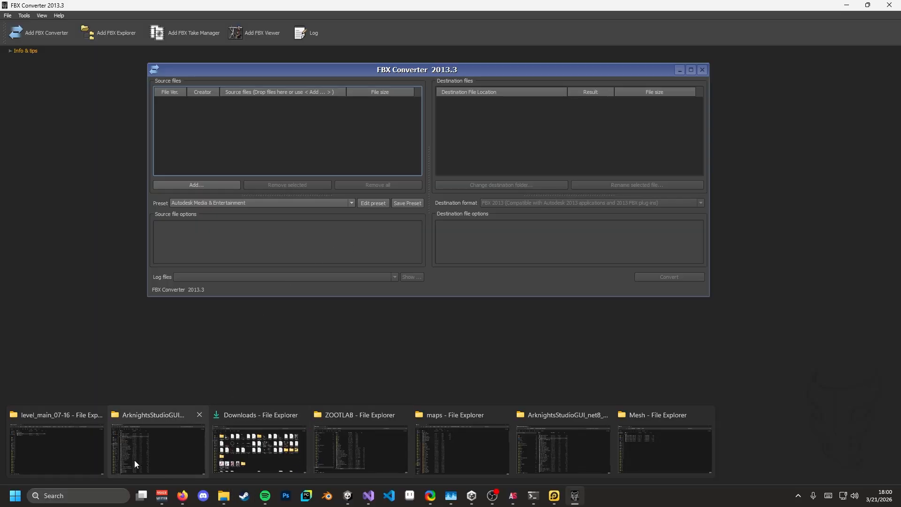
left_click(63, 449)
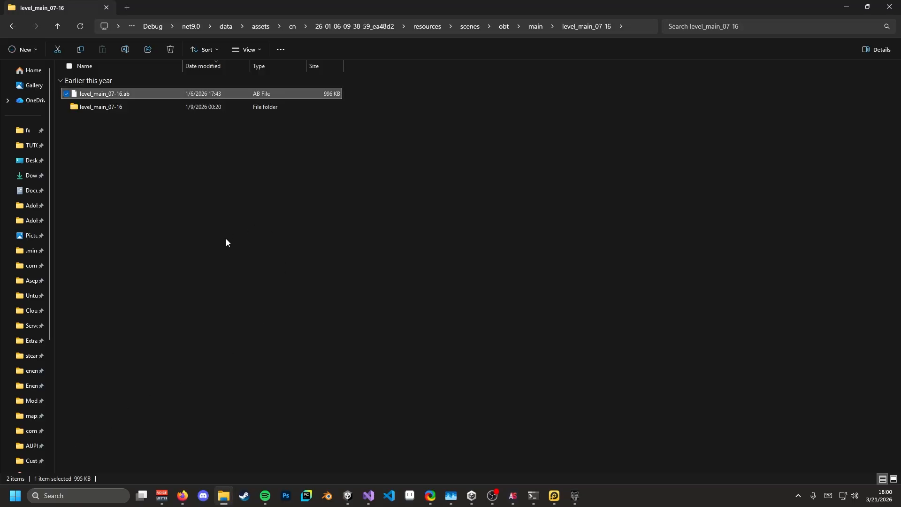
mouse_move(223, 491)
left_click(638, 440)
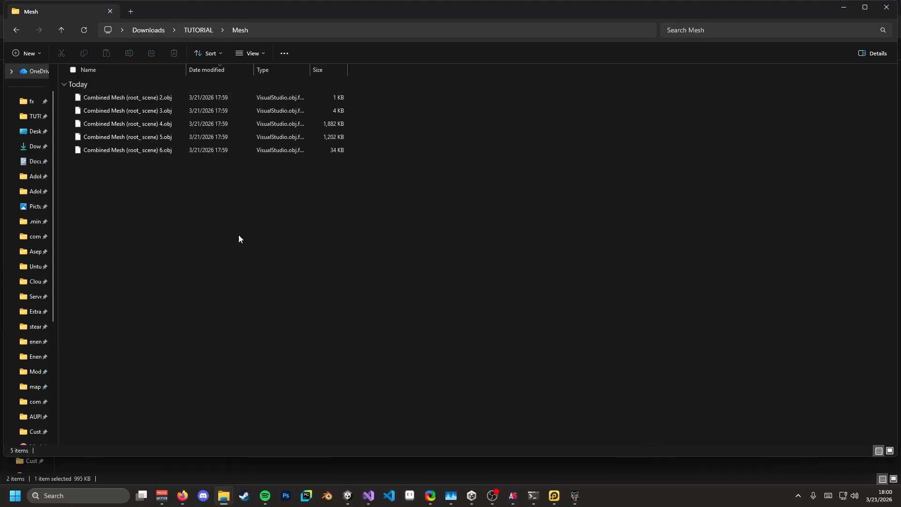
left_click_drag(168, 202, 210, 96)
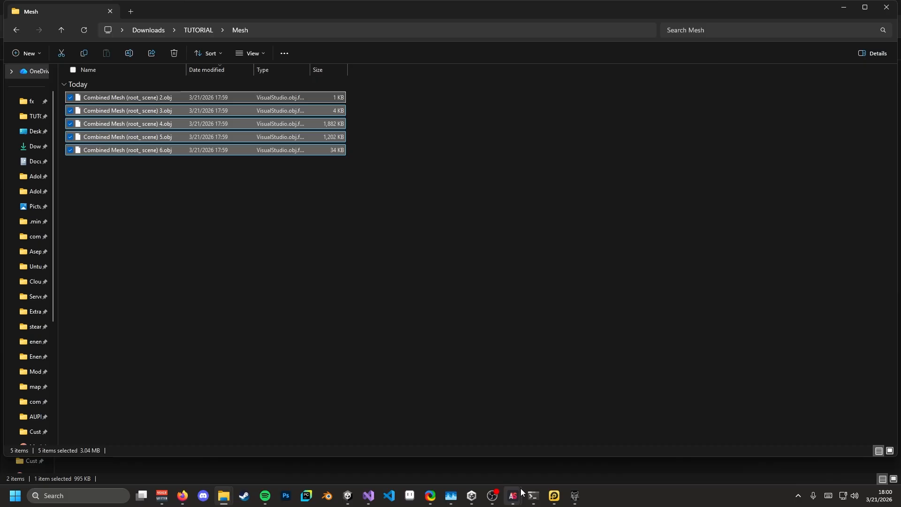
mouse_move(515, 490)
left_click(565, 455)
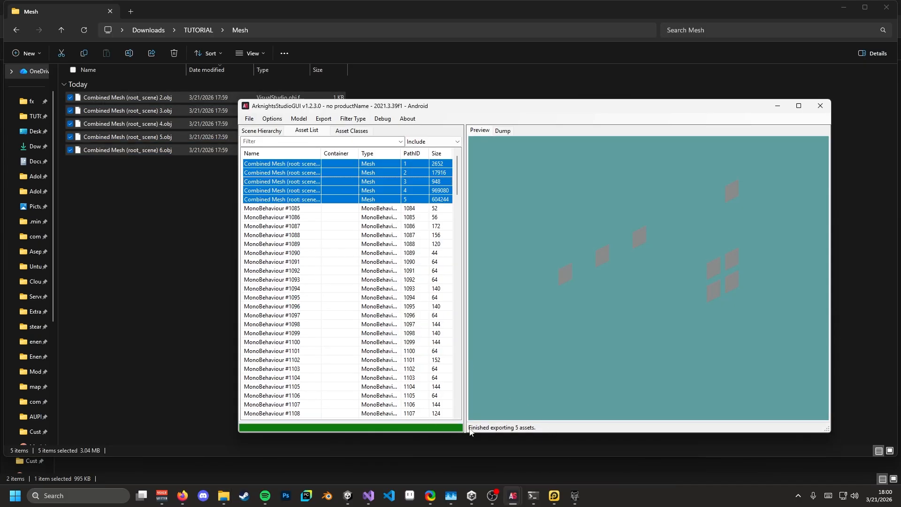
left_click(205, 362)
left_click(575, 495)
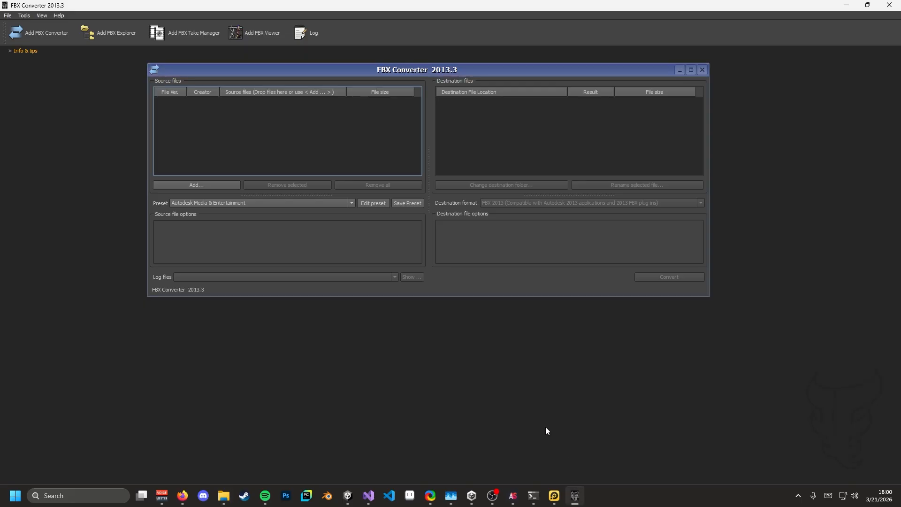
key("alt+Tab")
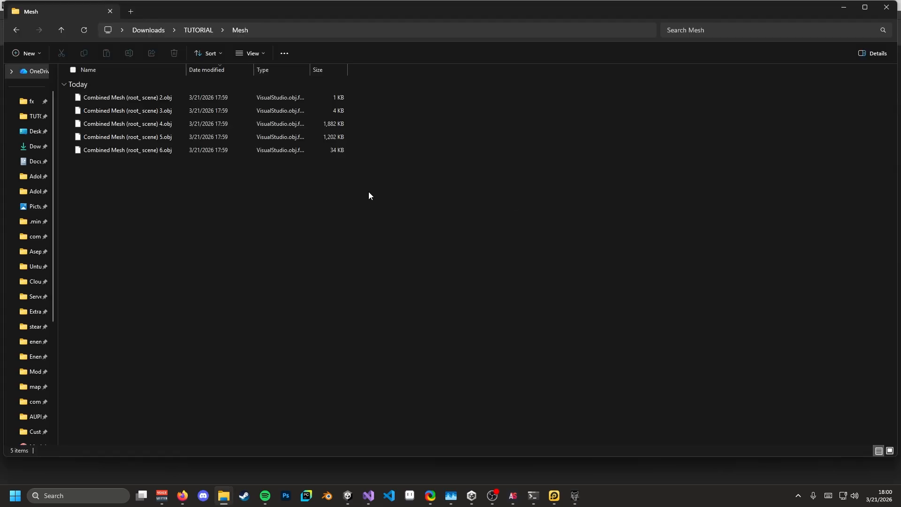
left_click_drag(188, 192, 190, 78)
- Add the five .obj files to FBX Converter and convert them to FBX 2013
left_click(572, 501)
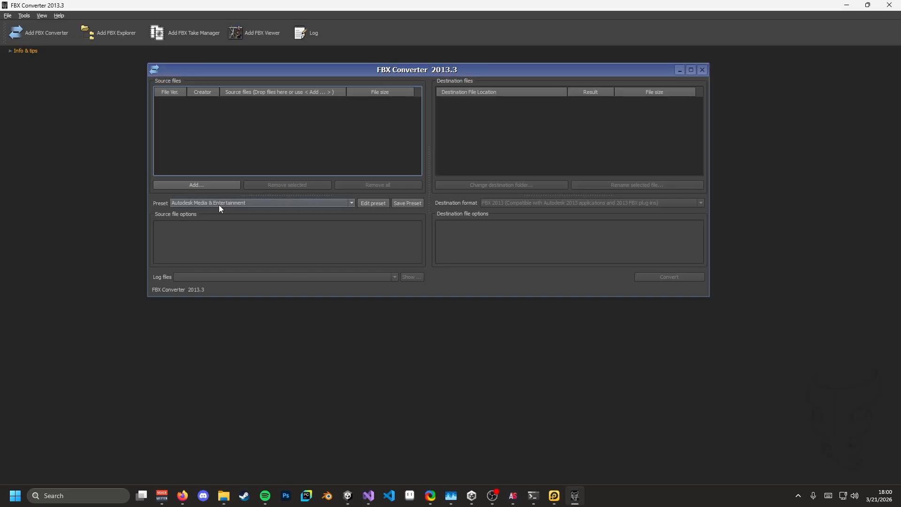
key("alt+Tab")
left_click_drag(210, 112, 373, 131)
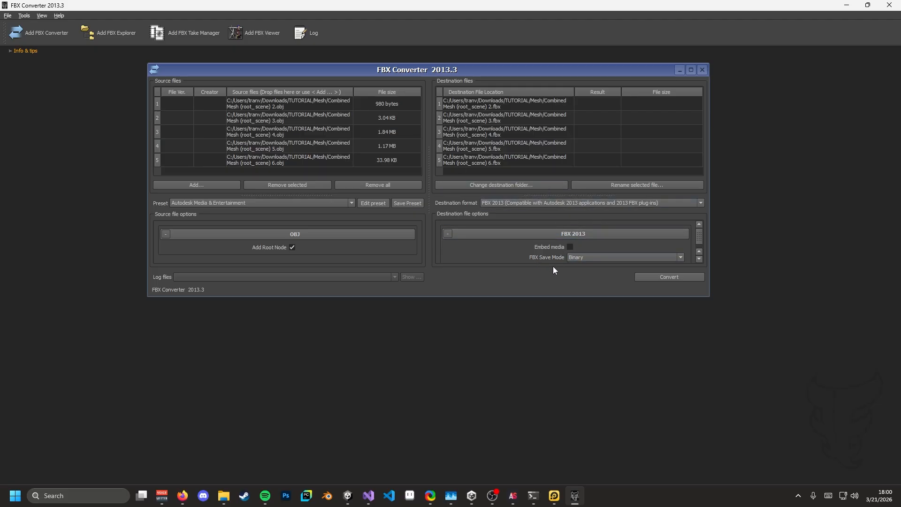
left_click(669, 278)
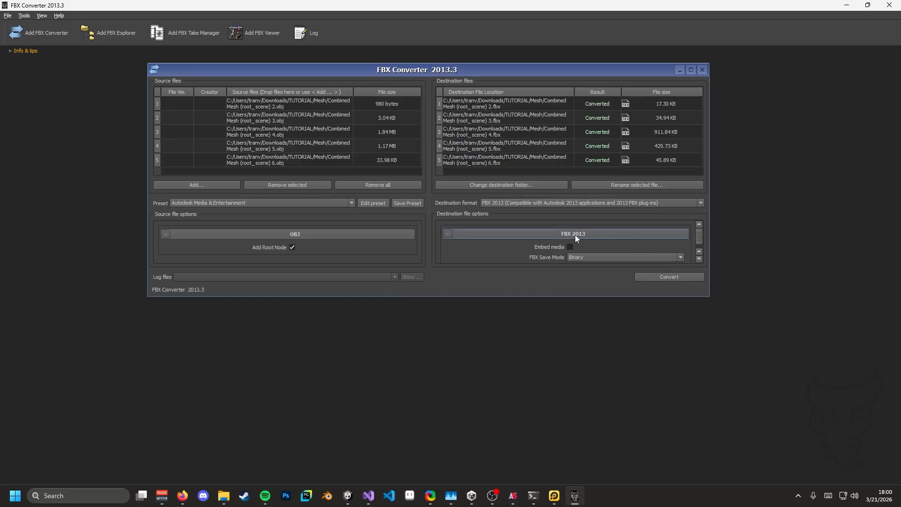
key("alt+Tab")
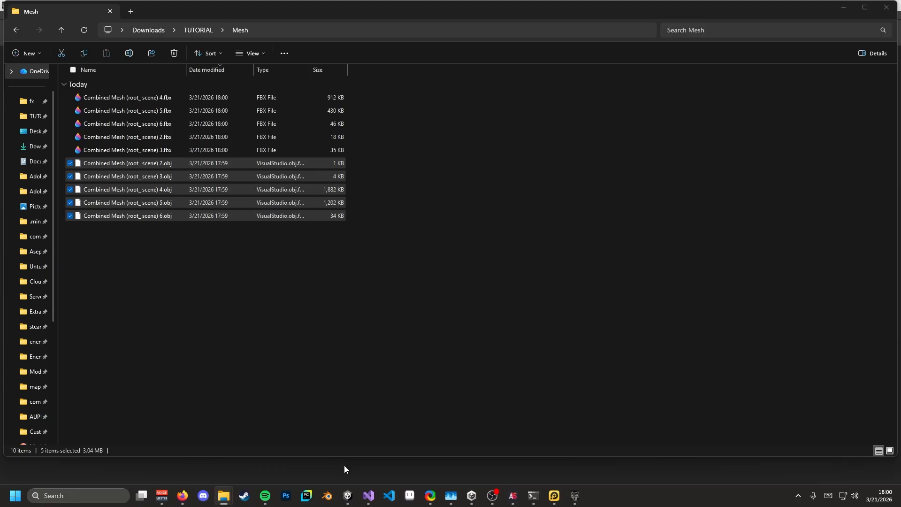
- Delete Blender's default cube and import the five Combined Mesh .fbx files from the Mesh folder
key("alt+Tab")
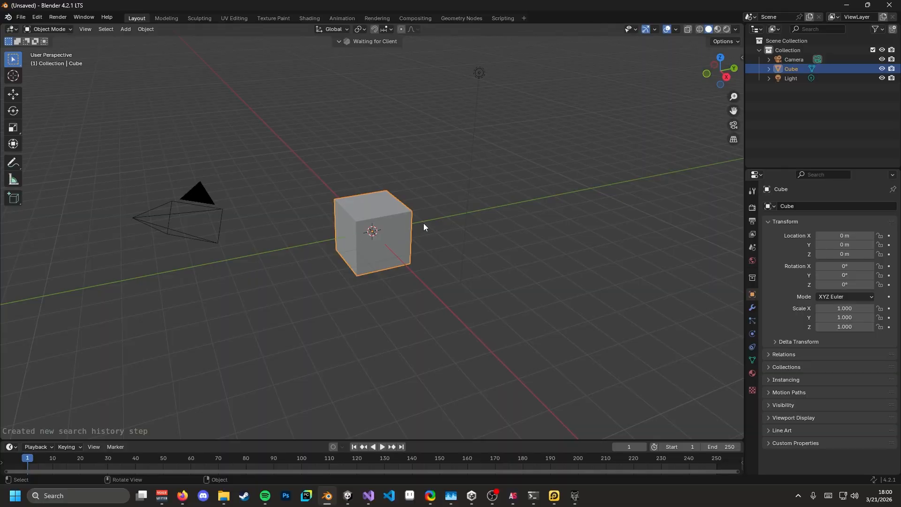
key("Delete")
key("alt+Tab")
left_click(155, 97)
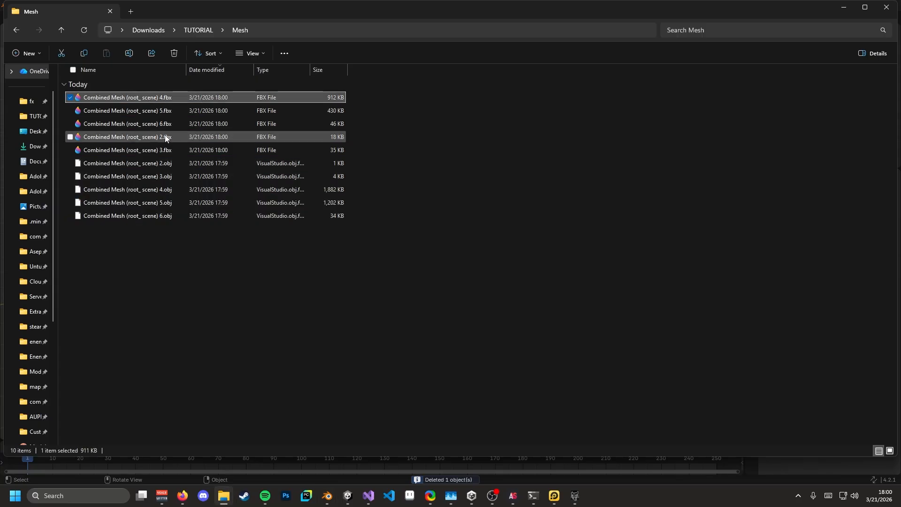
left_click(166, 151, "shift")
left_click_drag(210, 125, 395, 219)
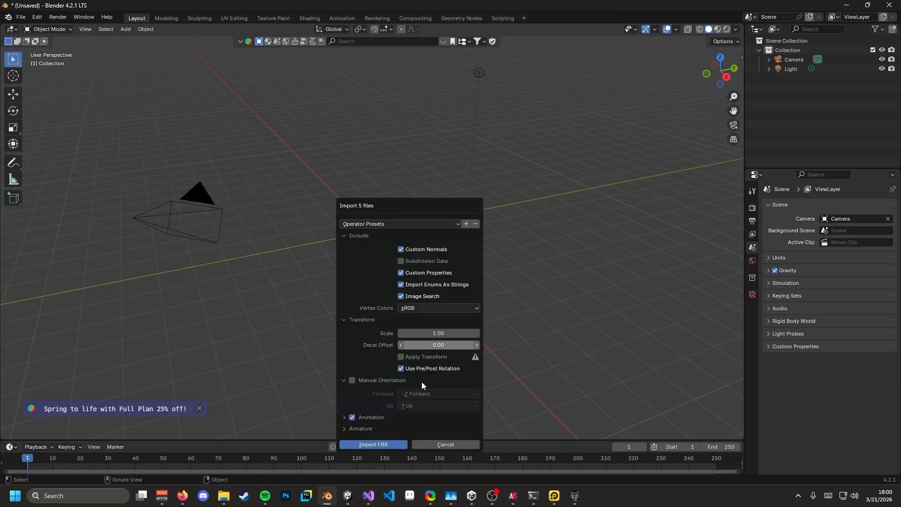
left_click(378, 443)
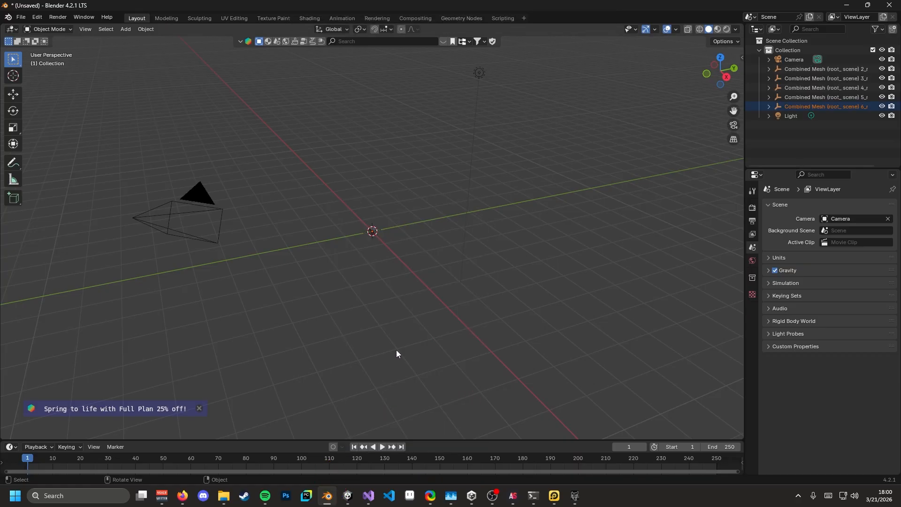
middle_click_drag(396, 354, 450, 244)
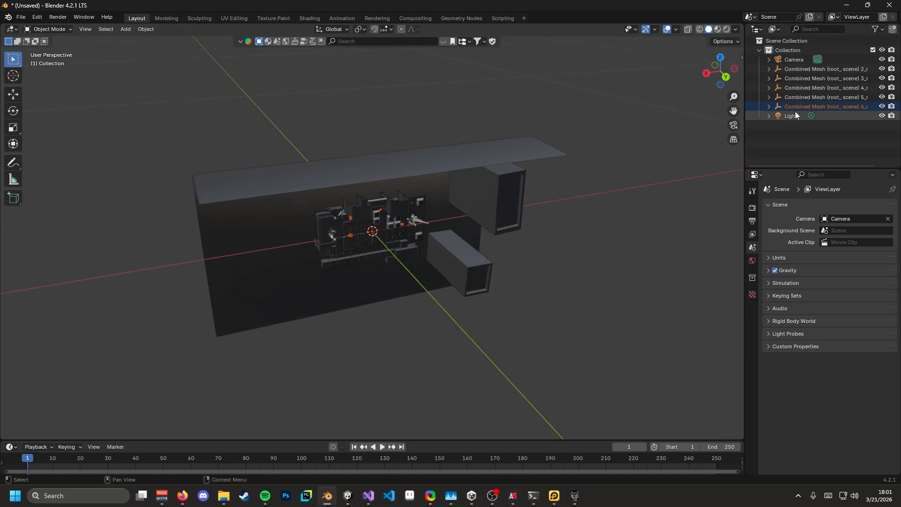
- Set X rotation to 180° in Object properties on the first Combined Meshes, including 2_root
left_click(821, 73)
left_click(826, 104, "shift")
right_click(827, 103)
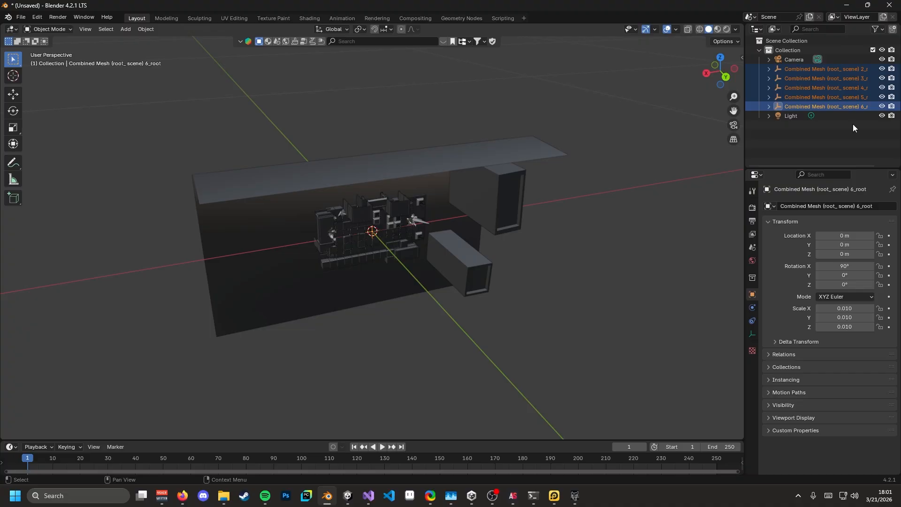
left_click(853, 266)
type("180")
key("Return")
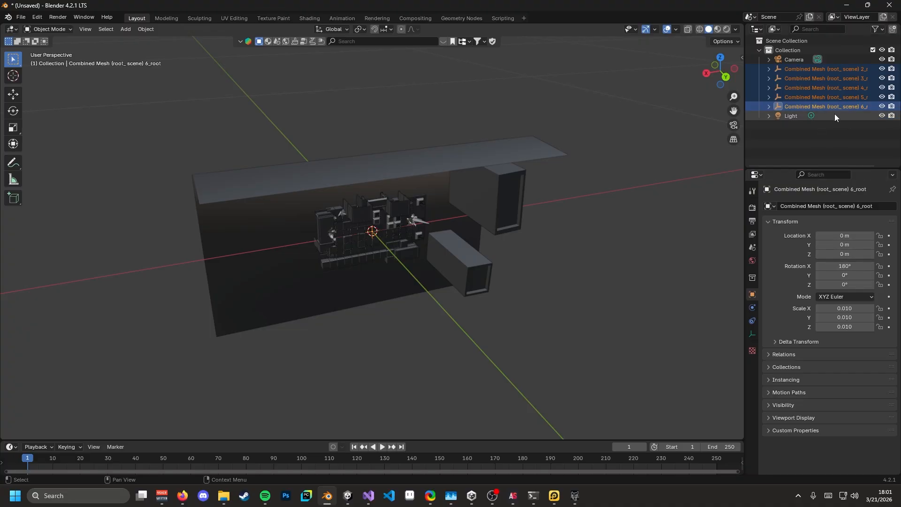
left_click(826, 68, "ctrl")
left_click(853, 266)
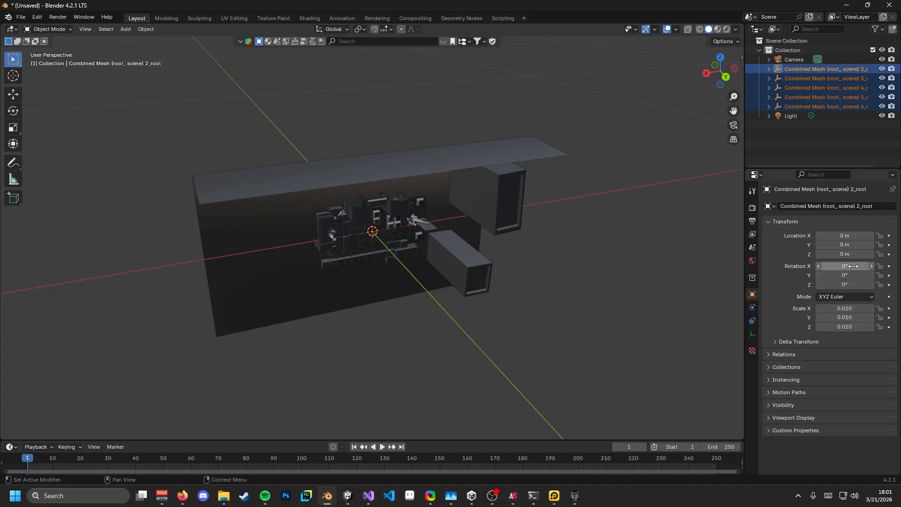
key("Escape")
key("alt+a")
left_click(825, 69)
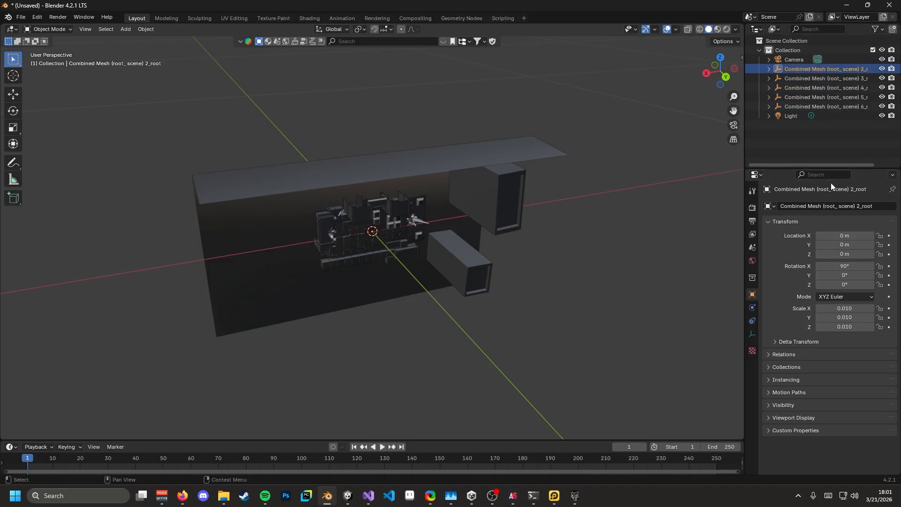
left_click(850, 266)
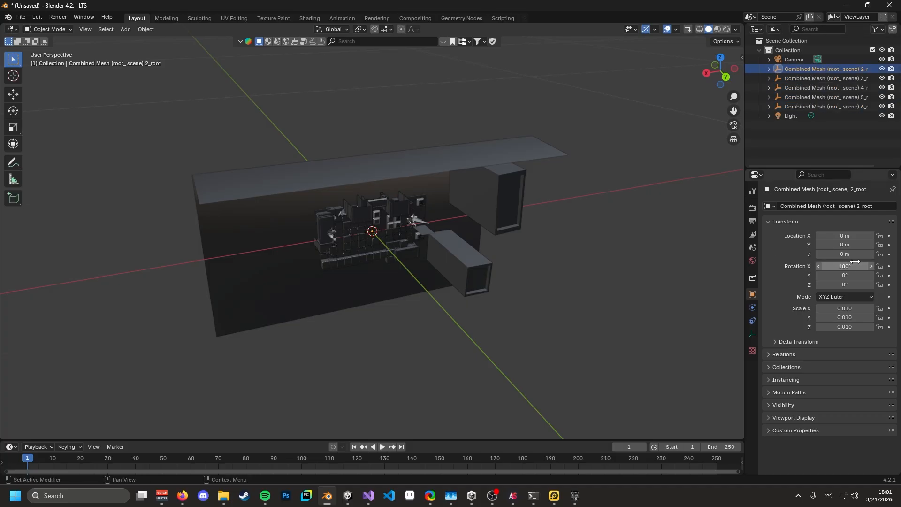
- Paste the 180° X rotation onto Combined Meshes 3_root through 6_root
left_click(825, 78)
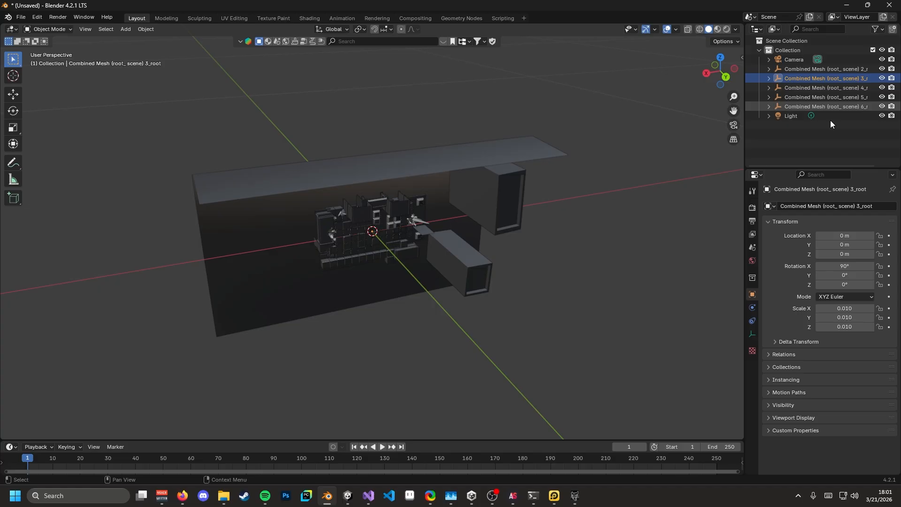
left_click(826, 90)
type("180°")
left_click(837, 97)
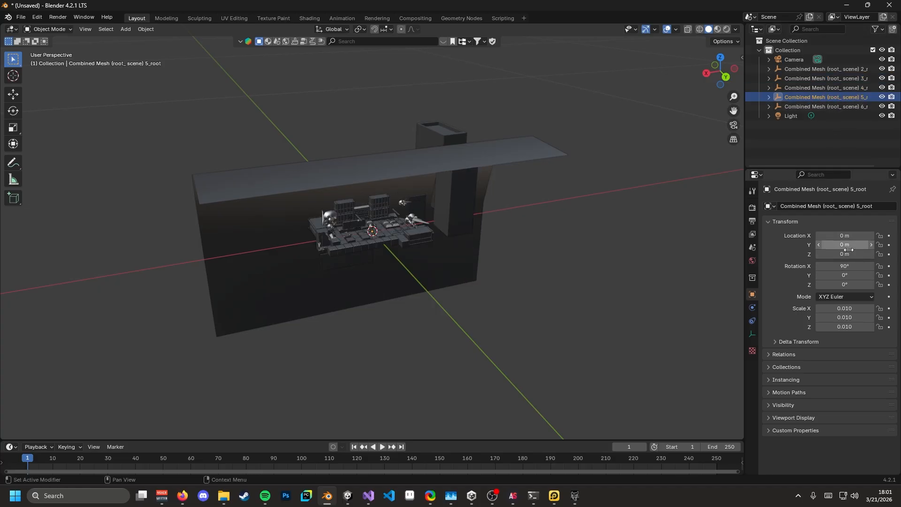
key("ctrl+v")
left_click(838, 106)
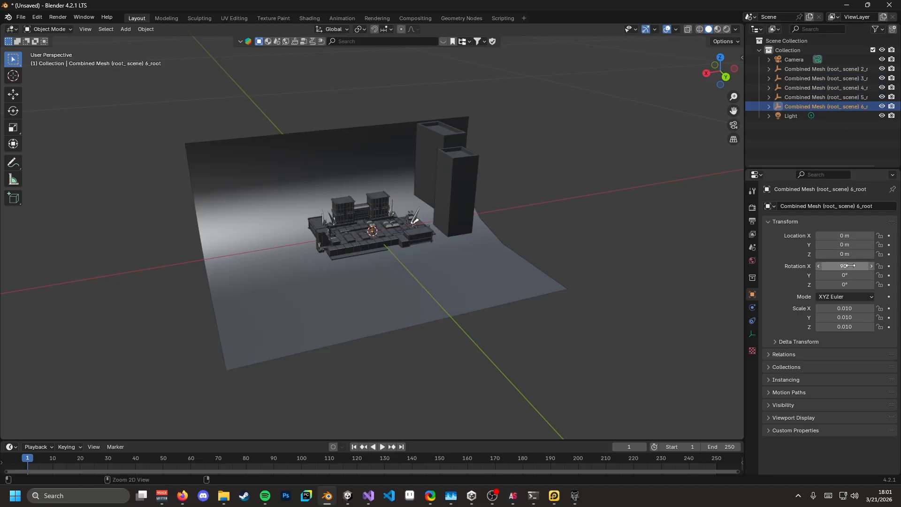
key("ctrl+v")
- Inspect the flipped level from low, top-down and front angles, then select all objects
middle_click_drag(510, 254, 728, 280)
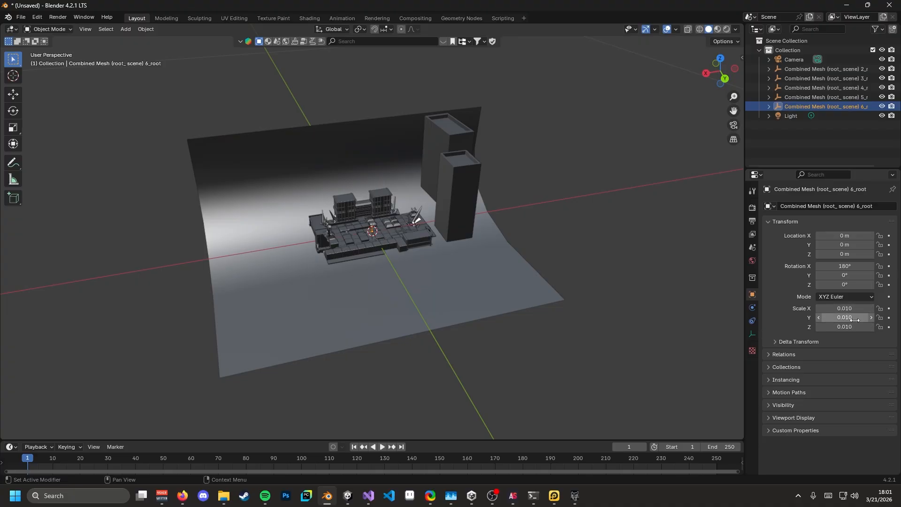
scroll(384, 330, "up", 8)
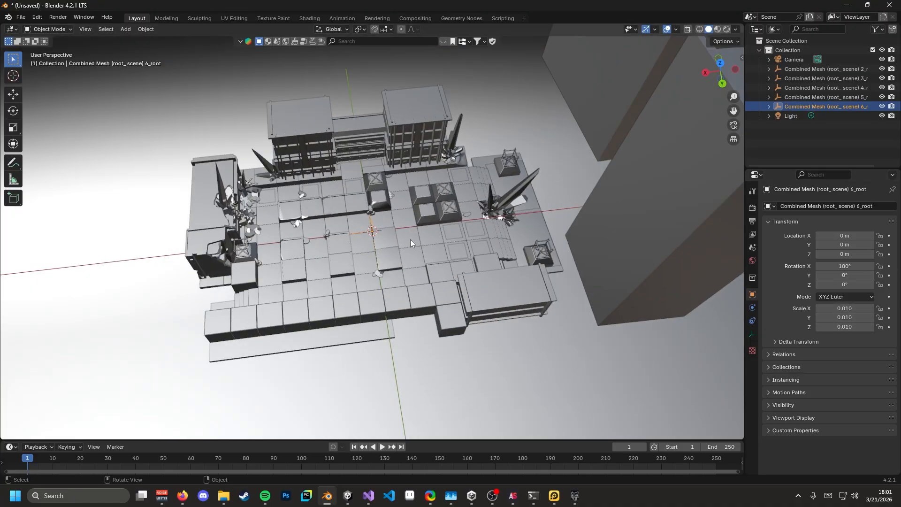
scroll(411, 240, "down", 6)
middle_click_drag(399, 297, 635, 266)
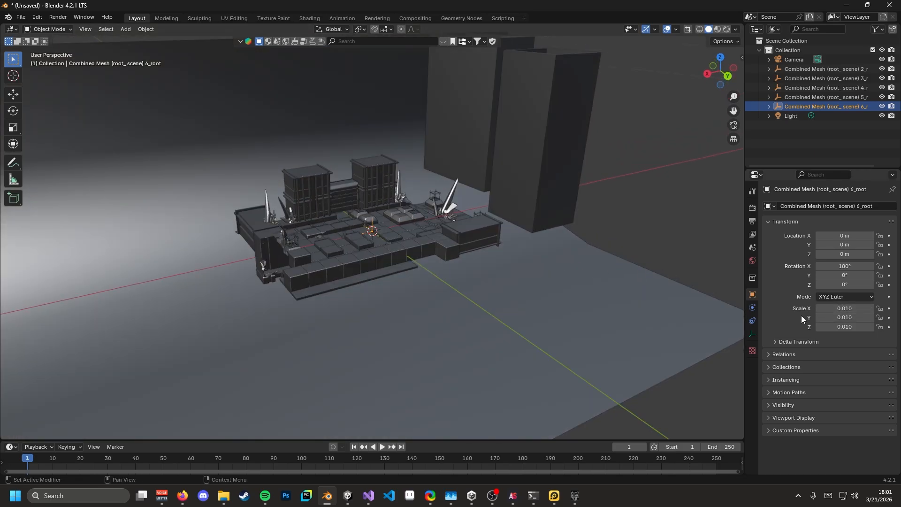
middle_click_drag(433, 218, 723, 121)
middle_click_drag(484, 218, 469, 201)
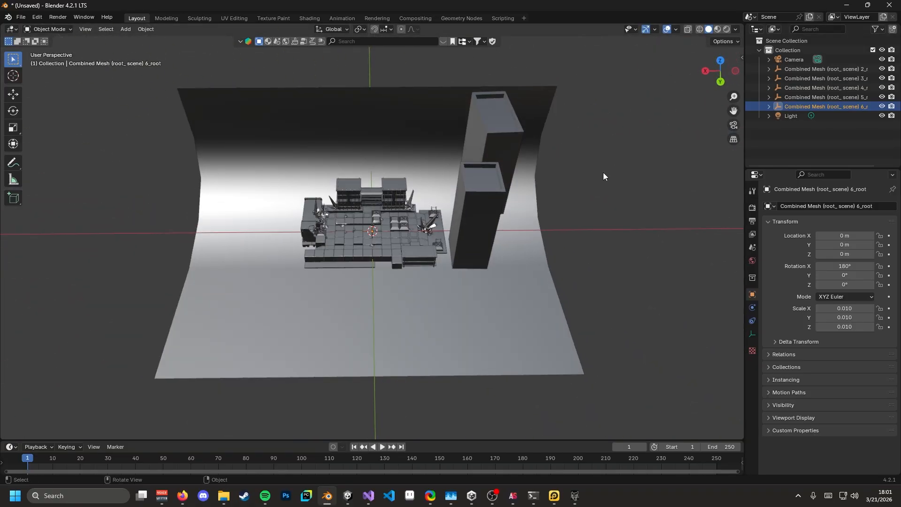
key("a")
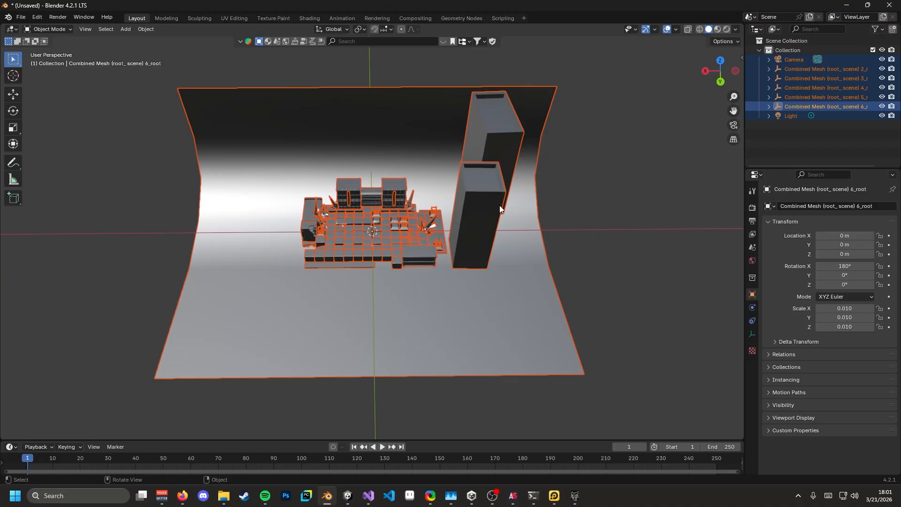
- Apply rotation, then all transforms, to every selected object
key("ctrl+a")
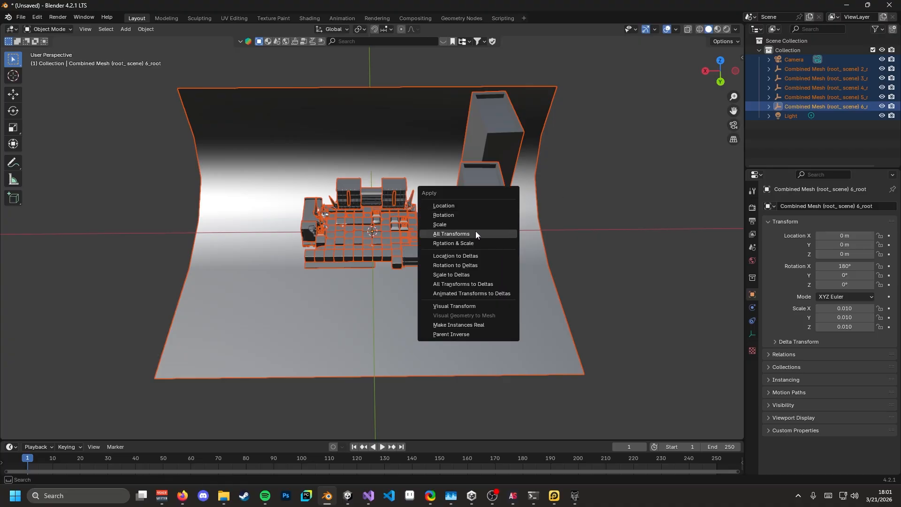
left_click(453, 215)
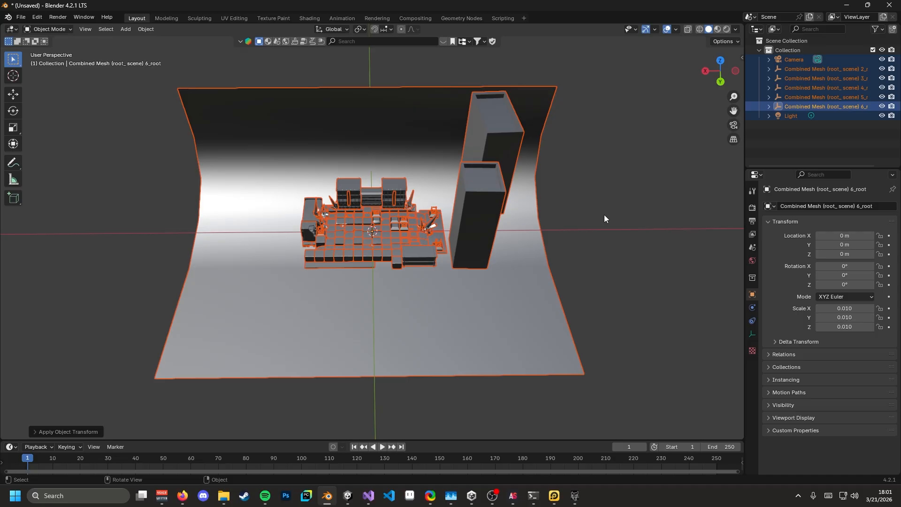
key("ctrl+a")
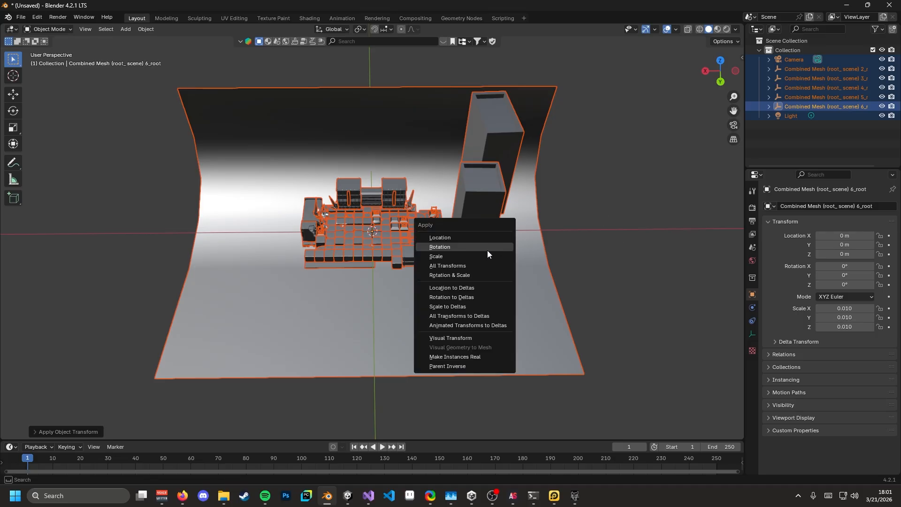
left_click(463, 265)
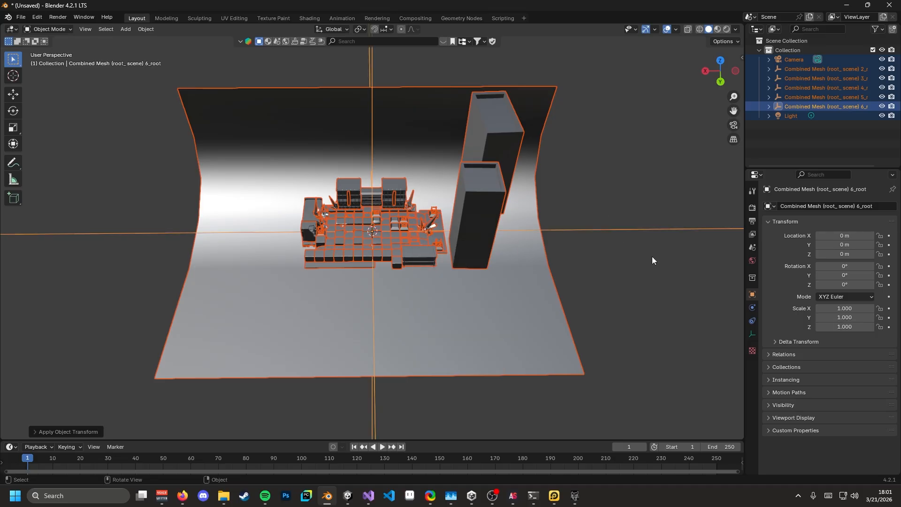
- Dismiss the save dialog and check mesh 2_root now reads 0° rotation and 1.000 scale
left_click(669, 261)
key("ctrl+s")
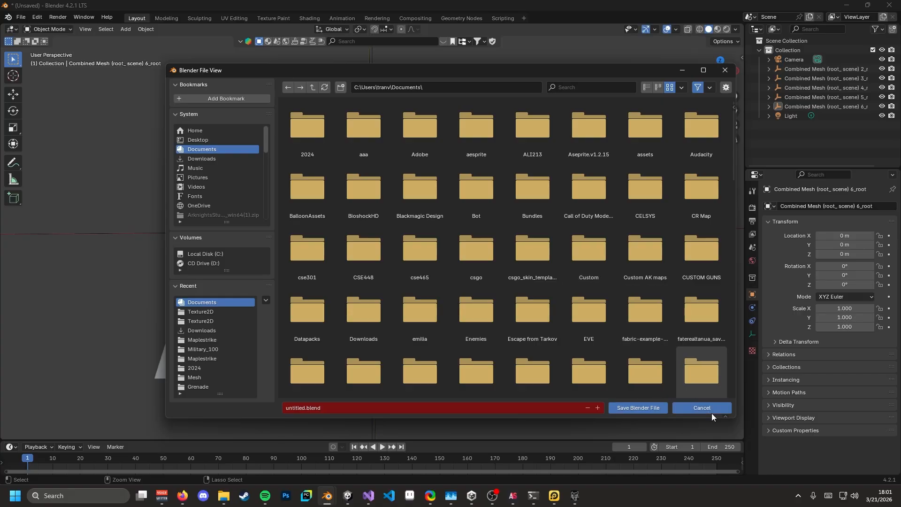
left_click(711, 411)
scroll(362, 230, "up", 5)
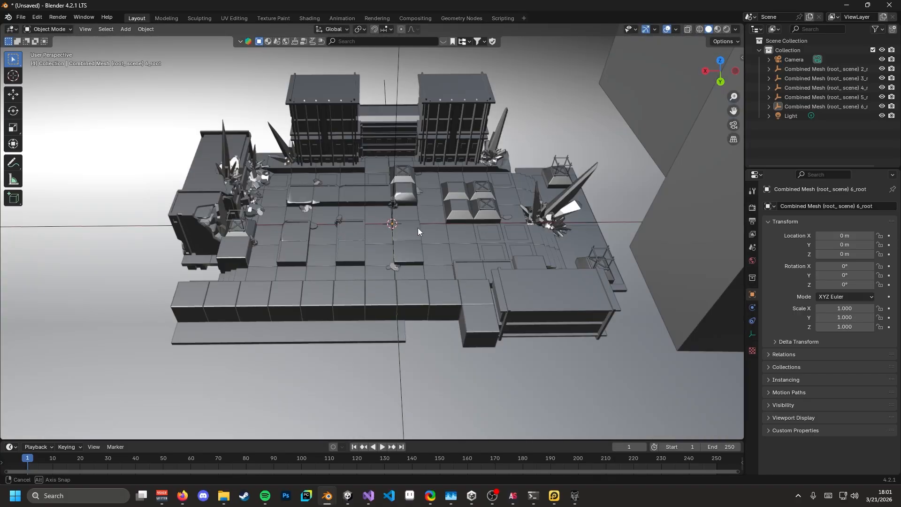
middle_click_drag(418, 227, 455, 202)
key("Left")
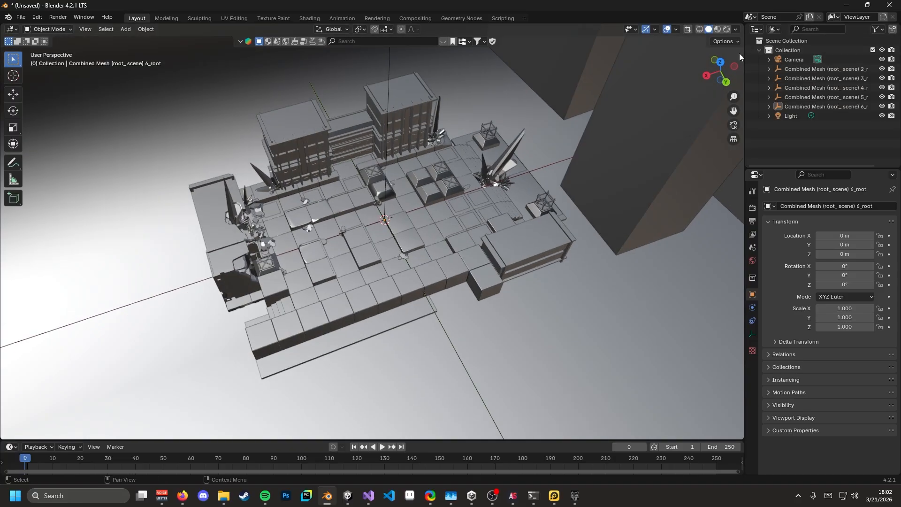
left_click(804, 69)
scroll(399, 226, "down", 6)
middle_click_drag(420, 224, 383, 214)
scroll(383, 214, "up", 5)
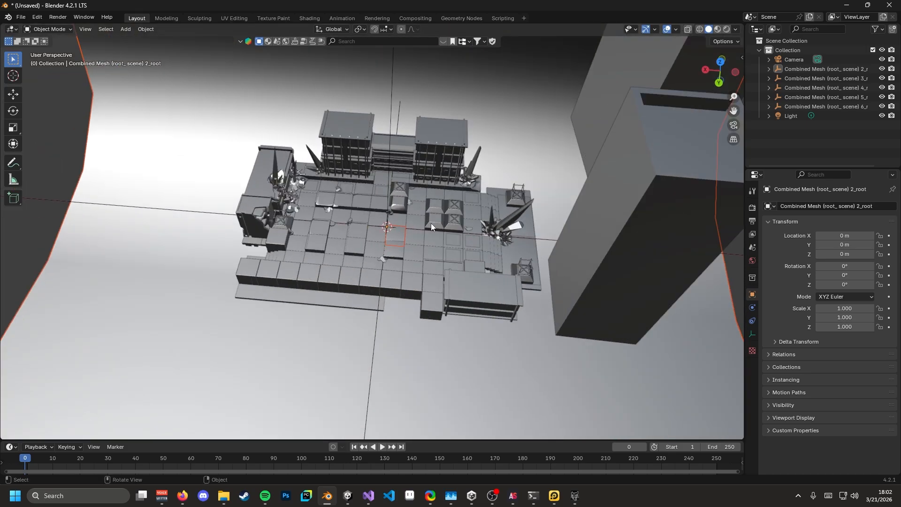
- Select all objects and clear their parents with Clear and Keep Transformation
key("a")
key("s")
right_click(457, 224)
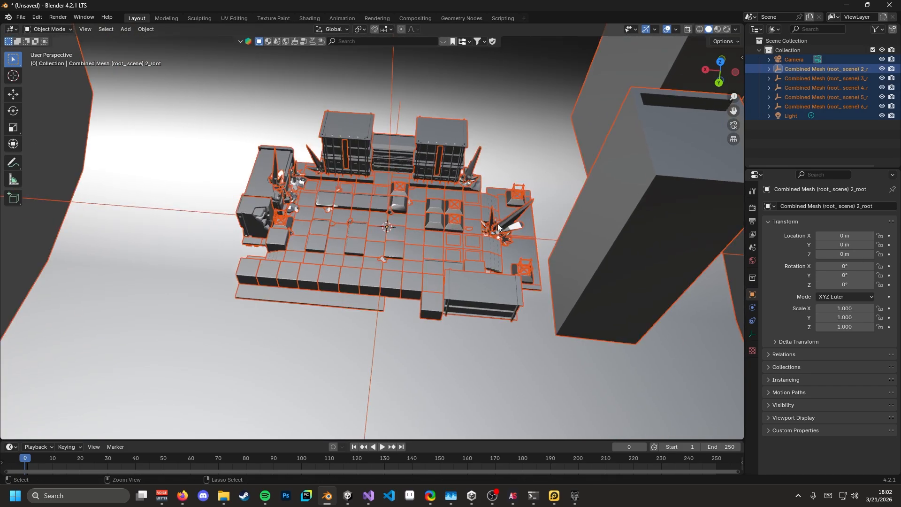
key("ctrl+z")
key("a")
middle_click_drag(359, 190, 474, 202)
right_click(436, 207)
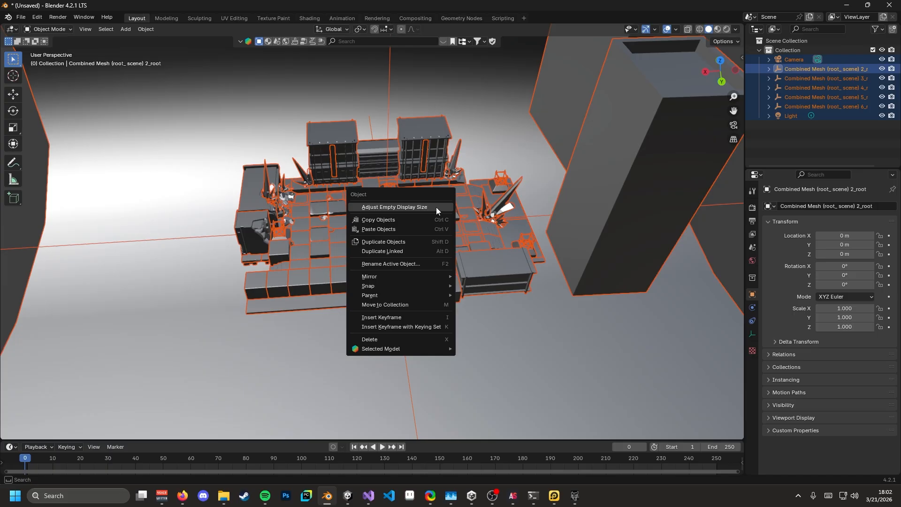
mouse_move(423, 294)
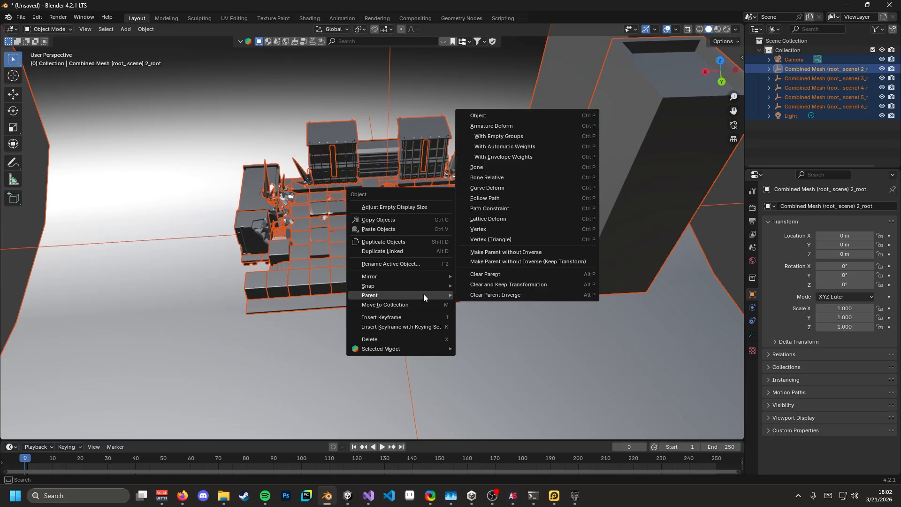
left_click(482, 285)
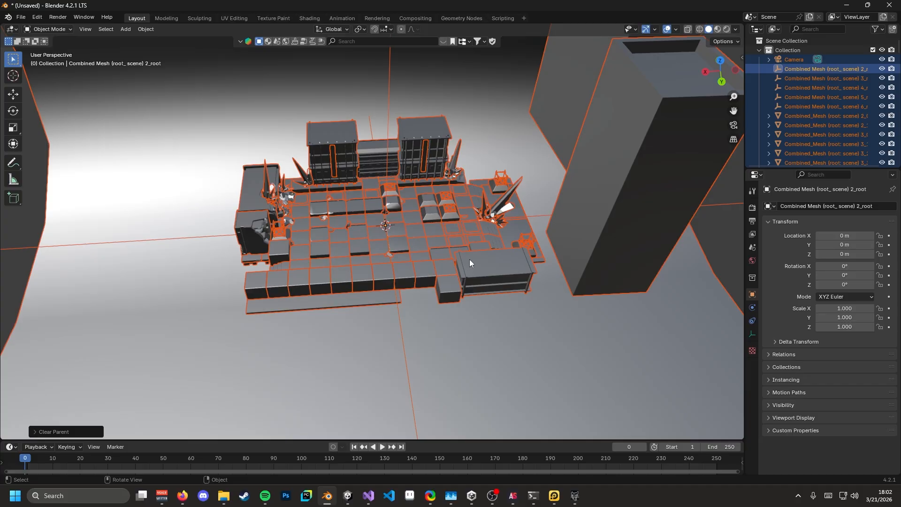
- Set every object's origin to its geometry with Origin to Geometry
left_click(432, 265)
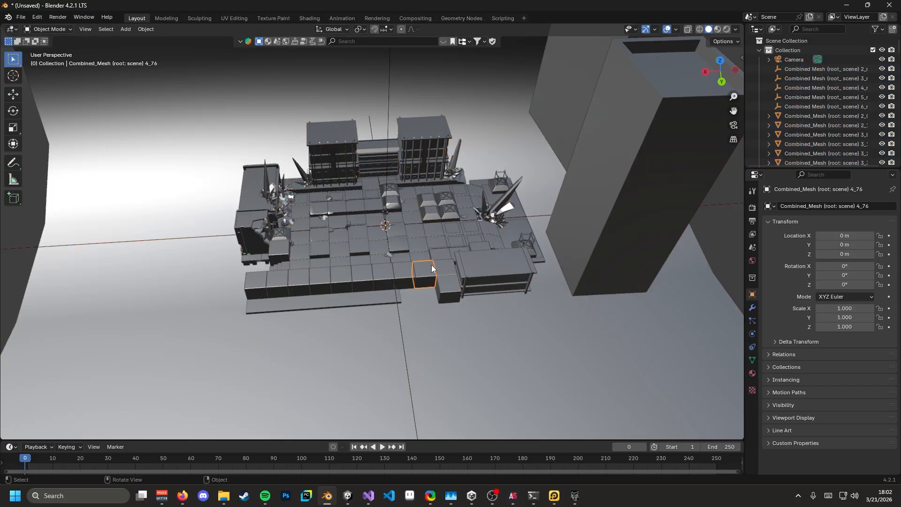
scroll(438, 240, "down", 5)
scroll(437, 239, "up", 2)
key("a")
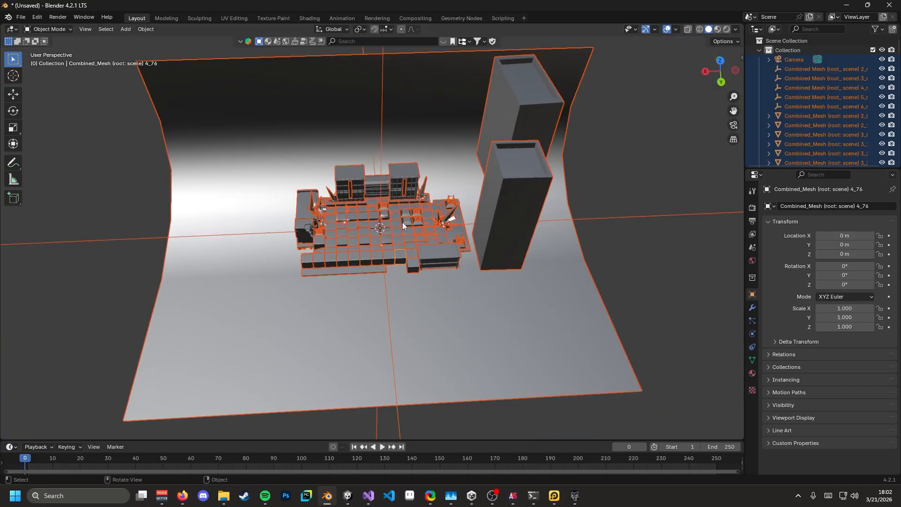
key("Tab")
scroll(400, 220, "up", 4)
right_click(422, 202)
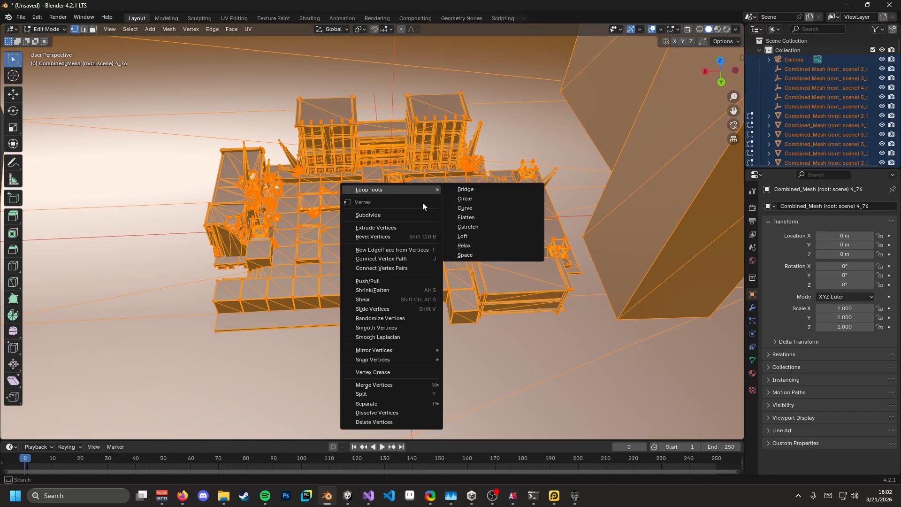
key("Tab")
scroll(416, 215, "down", 3)
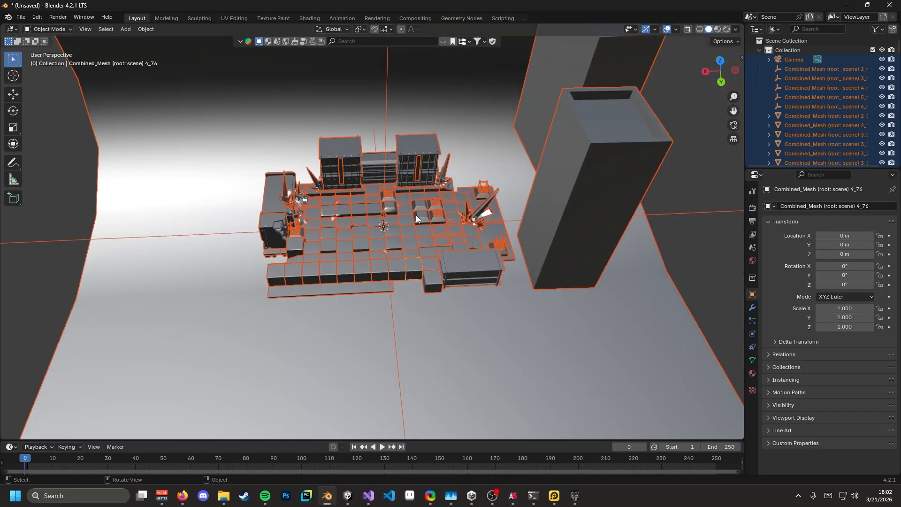
right_click(416, 216)
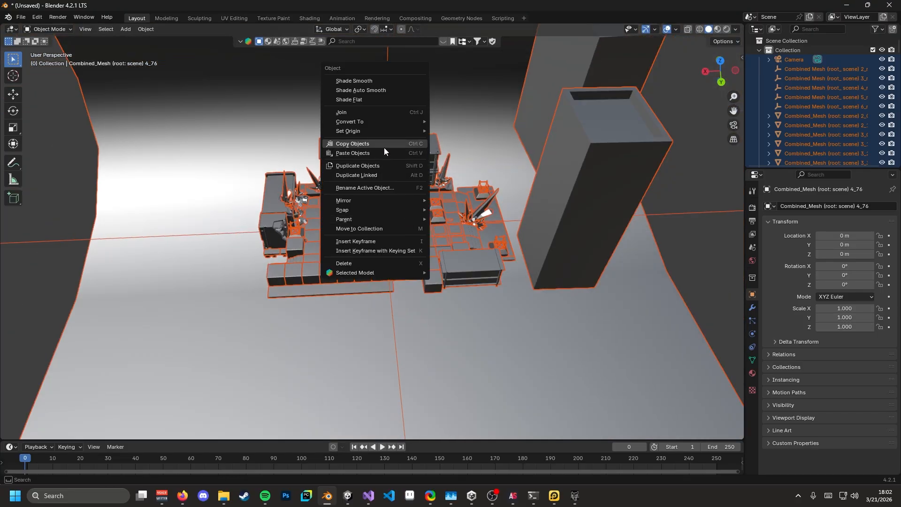
mouse_move(389, 133)
left_click(449, 141)
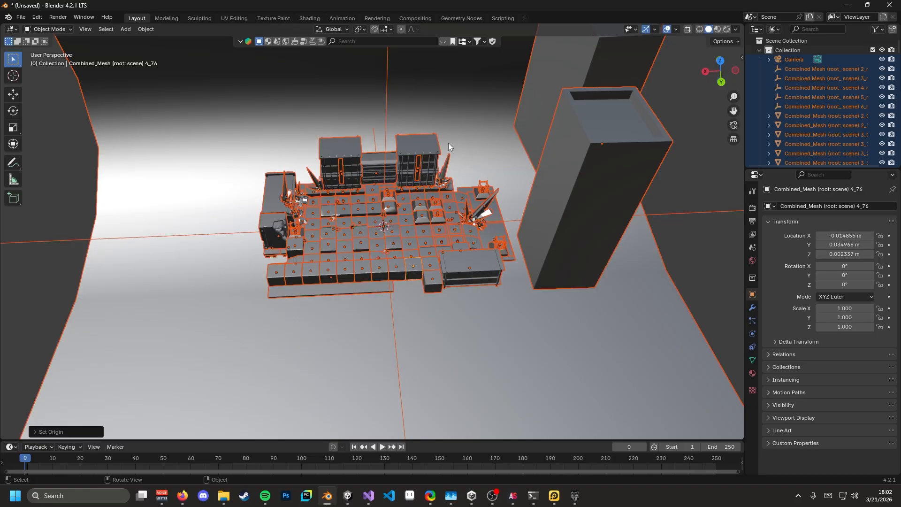
- Select a floor tile near the centre of the level with the Move tool active
left_click(404, 245)
scroll(384, 249, "up", 4)
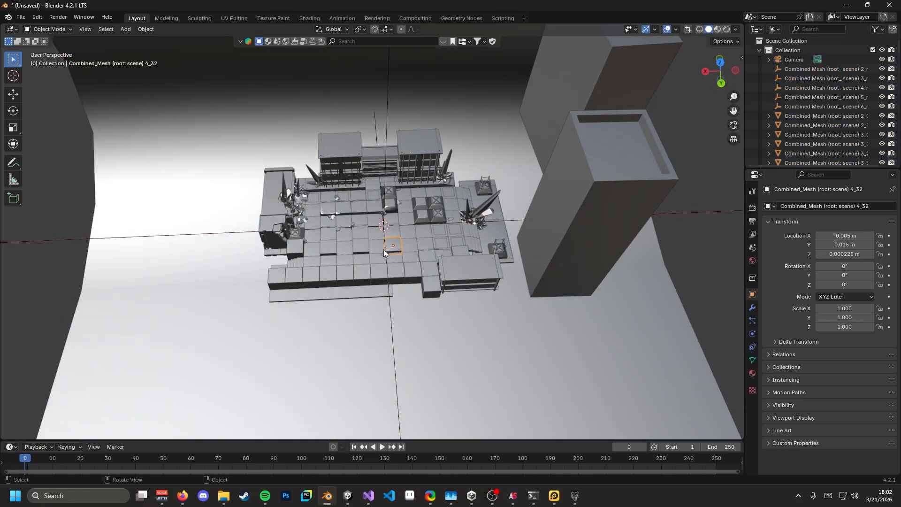
left_click(13, 95)
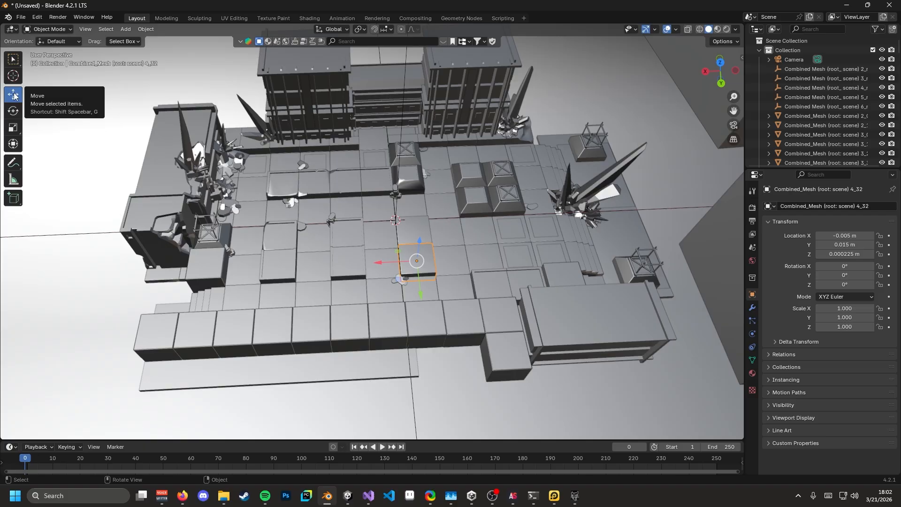
left_click(351, 247)
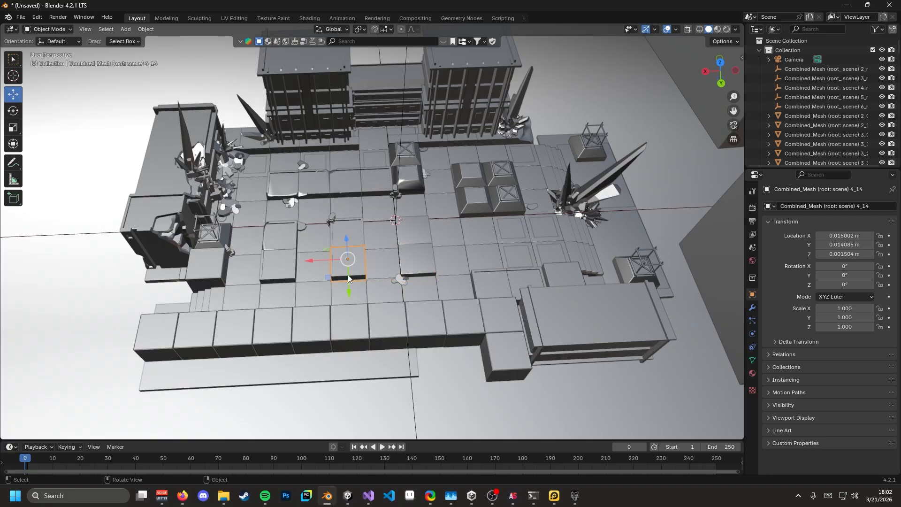
mouse_move(348, 275)
middle_mouse_down()
mouse_move(391, 254)
mouse_move(426, 266)
mouse_move(323, 243)
middle_mouse_up()
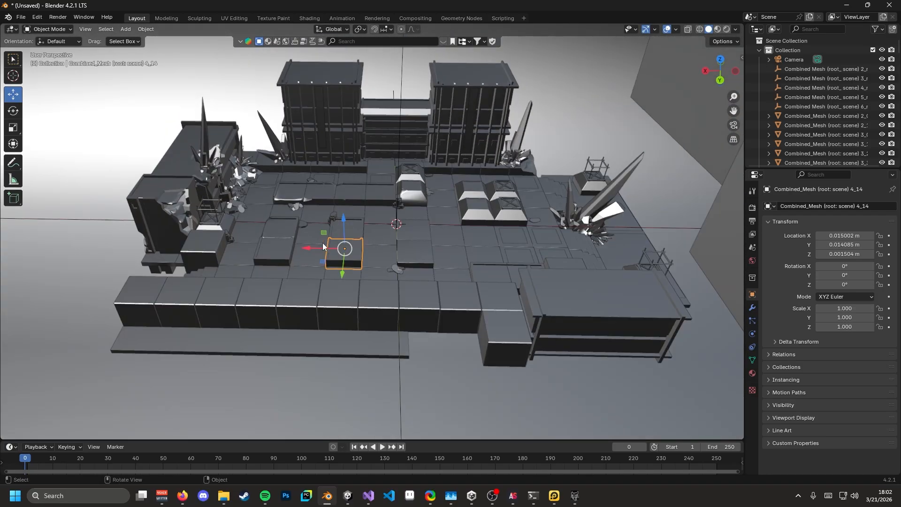
mouse_move(425, 235)
middle_mouse_down()
mouse_move(415, 261)
mouse_move(409, 189)
middle_mouse_up()
scroll(409, 189, "down", 5)
middle_click_drag(421, 73, 430, 97)
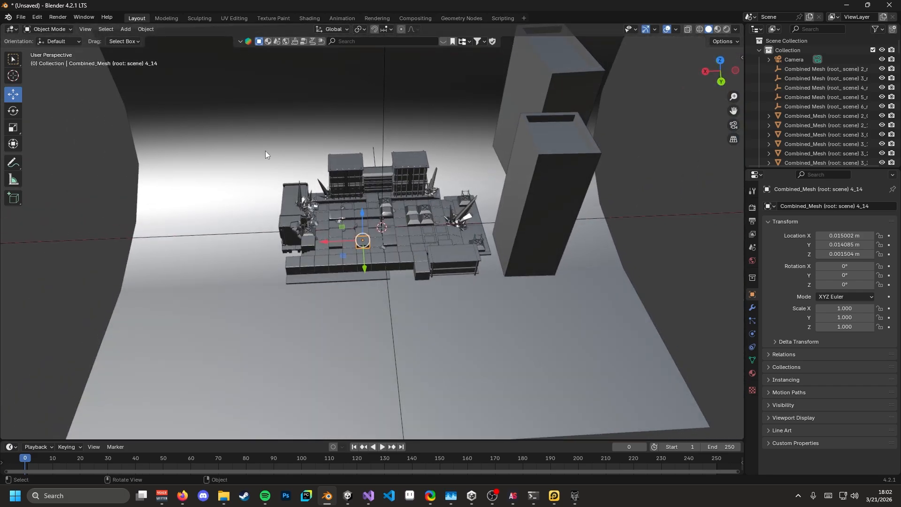
- Enable snapping and test-move the tile in top orthographic view, then undo the move
left_click(374, 29)
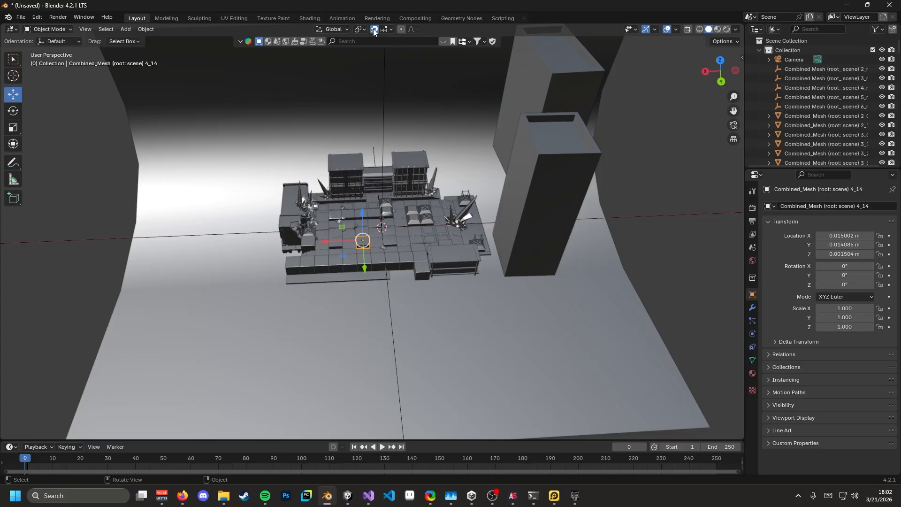
left_click(720, 60)
scroll(421, 192, "up", 6)
scroll(438, 163, "down", 1)
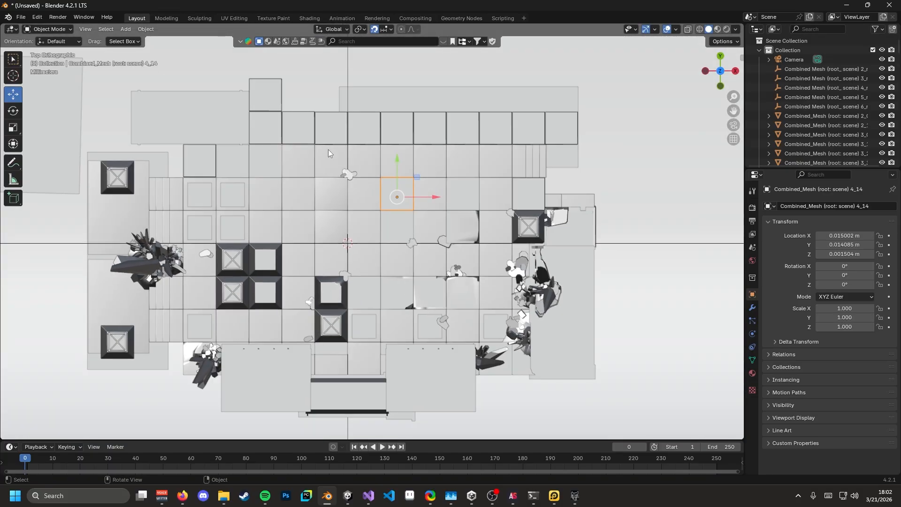
key("g")
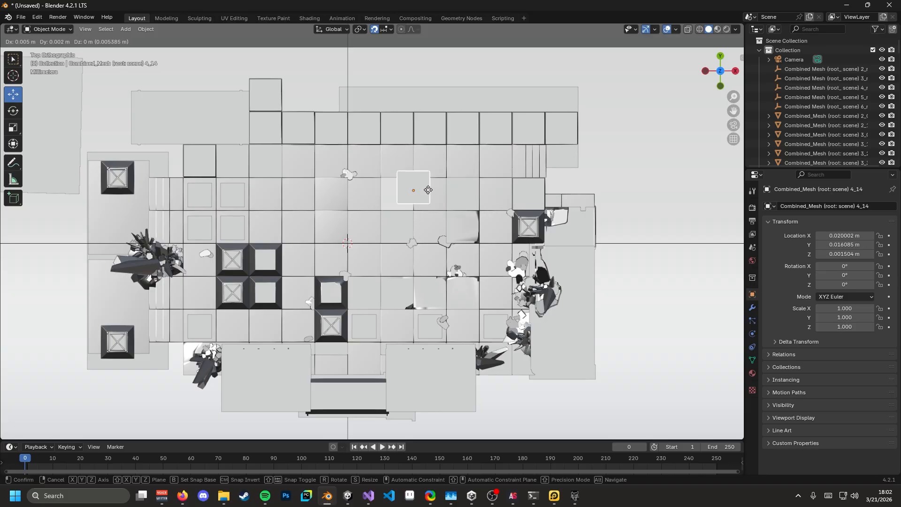
left_click(407, 195)
key("ctrl+z")
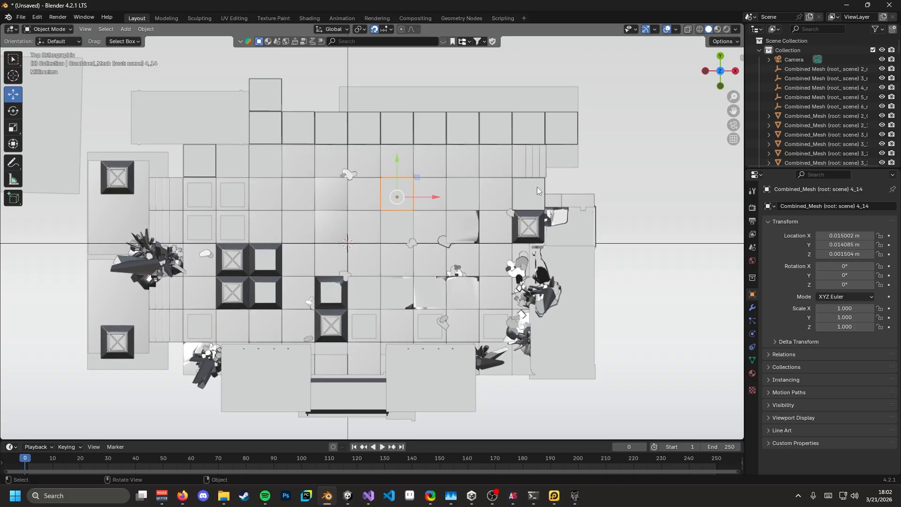
- Test-duplicate the tile beside the original, undo it, and go to the map_qcity_core folder in File Explorer
middle_click_drag(537, 187, 365, 168)
scroll(375, 230, "up", 6)
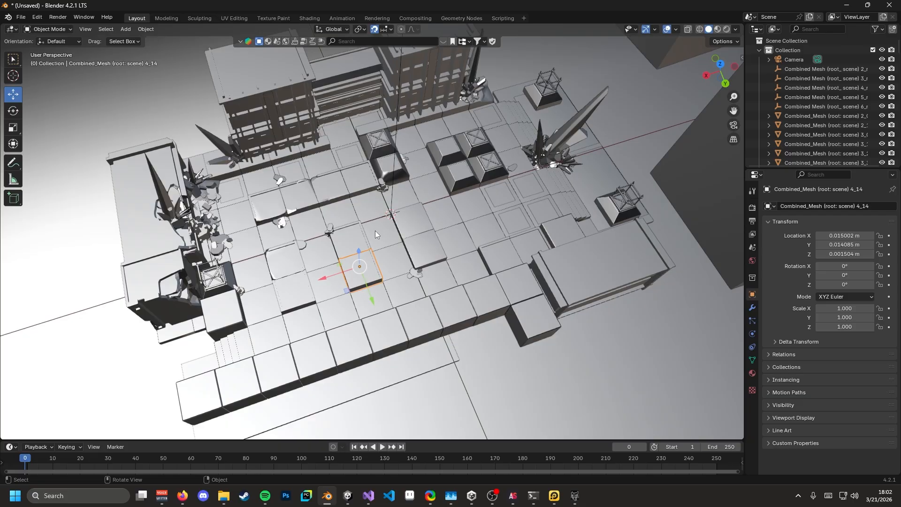
middle_click_drag(379, 217, 434, 265)
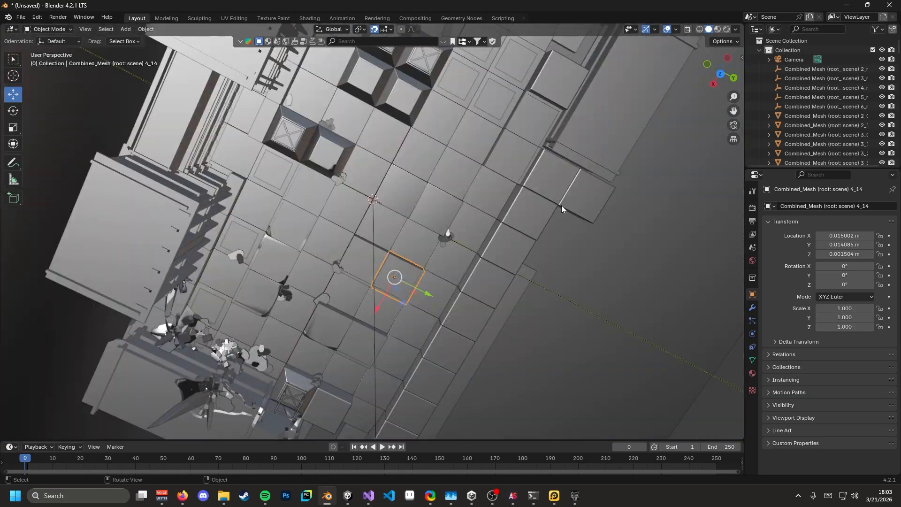
left_click(716, 75)
scroll(400, 189, "down", 2)
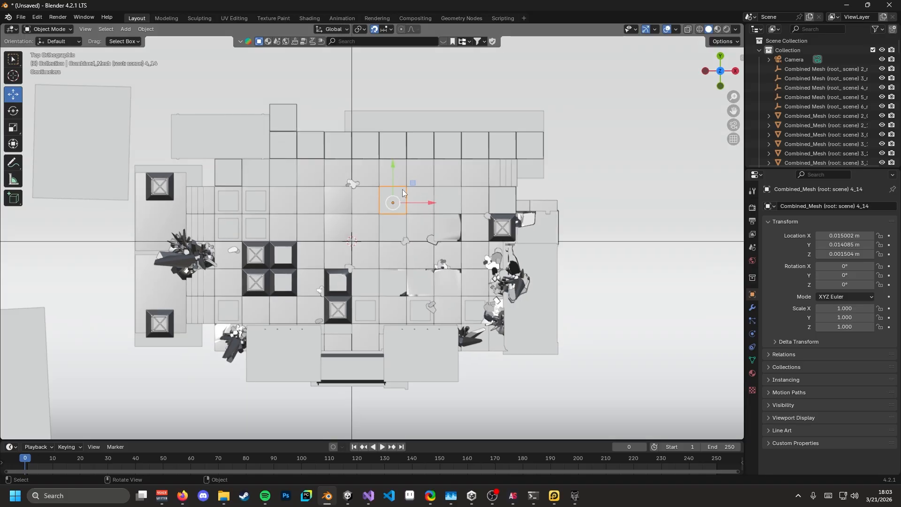
key("shift+d")
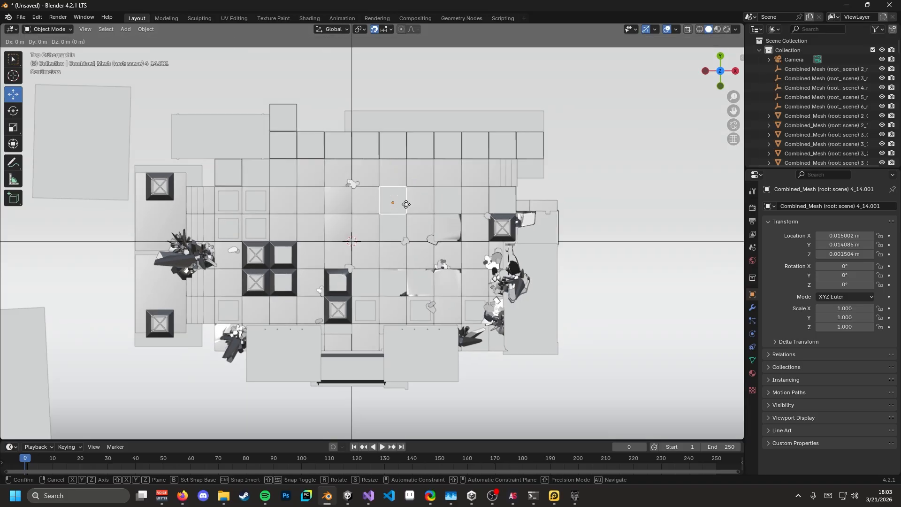
left_click(558, 184)
key("ctrl+z")
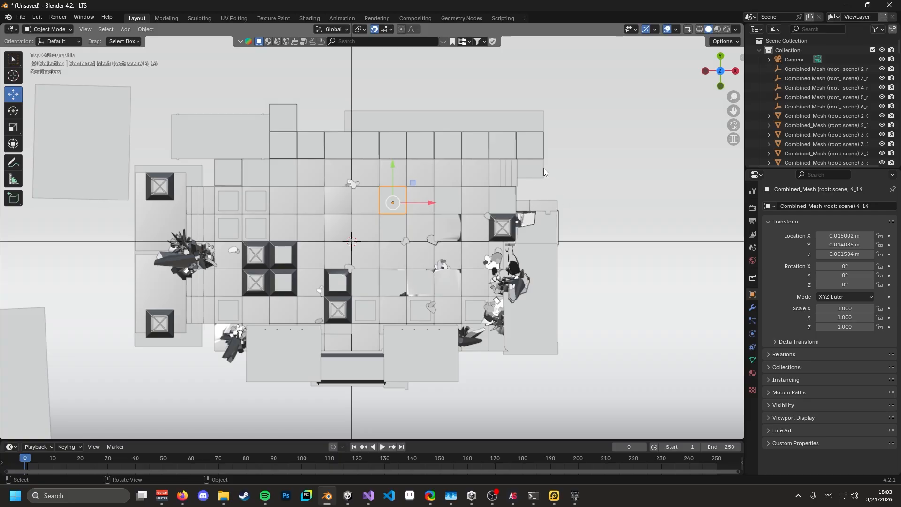
key("alt+Tab")
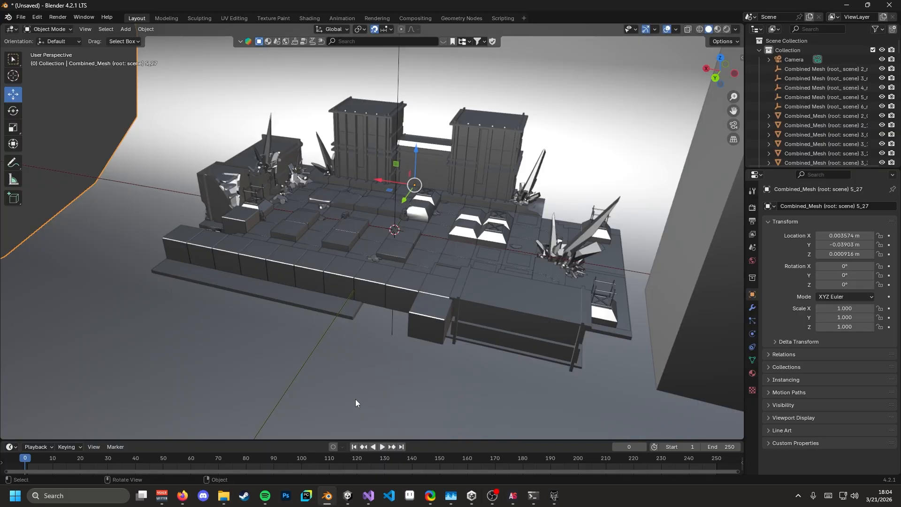
- Bring Blender forward and orbit to view the whole imported level
left_click(327, 496)
scroll(440, 272, "down", 4)
middle_click_drag(446, 285, 443, 232)
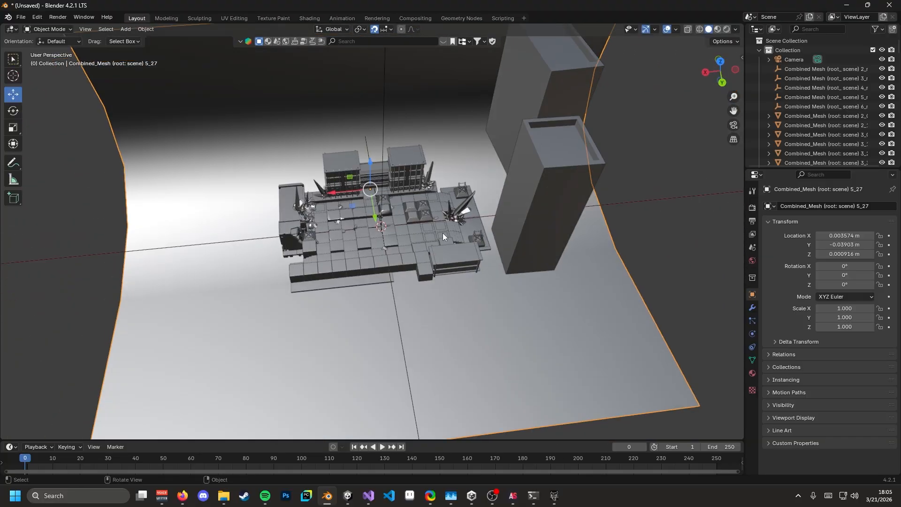
- In File Explorer, go up to the maps folder and scroll through its list
key("alt+Tab")
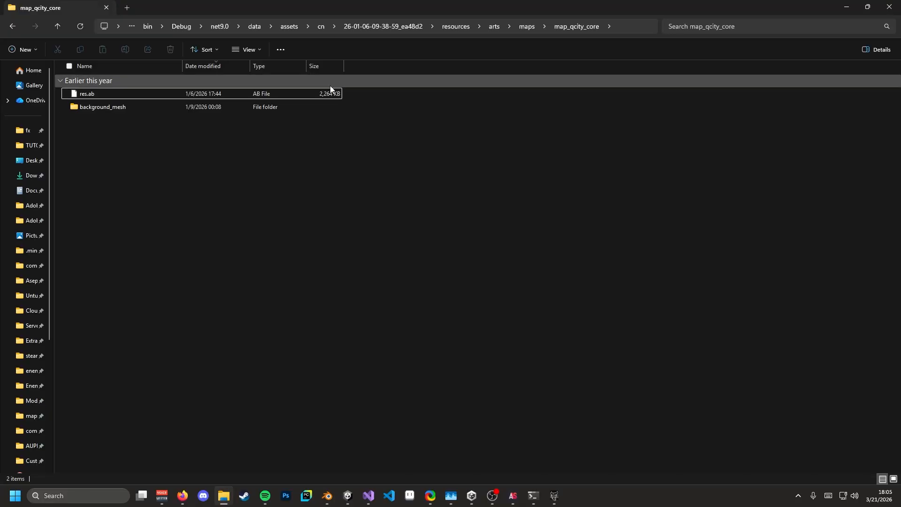
left_click(464, 27)
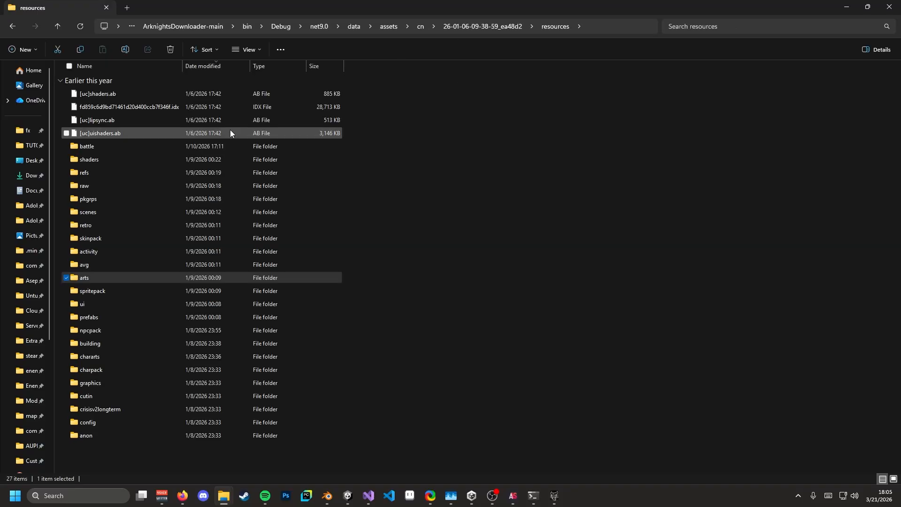
left_click(12, 26)
left_click(518, 27)
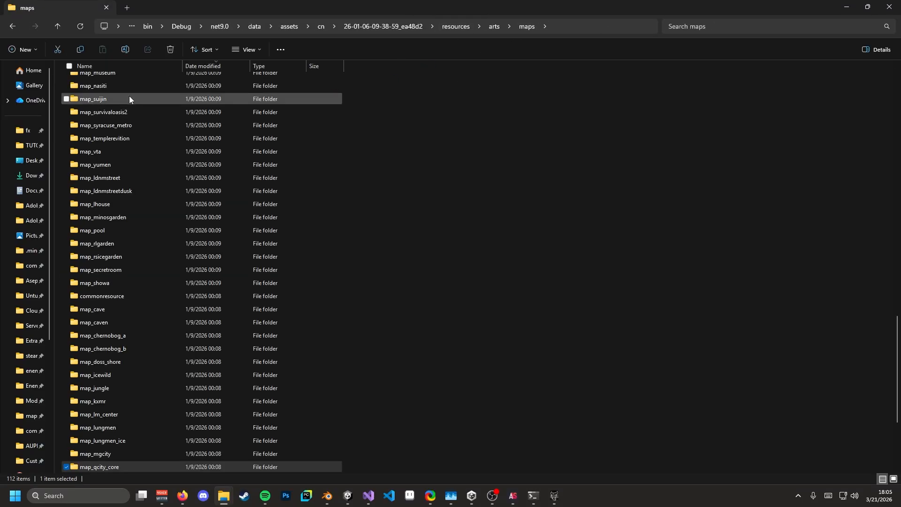
scroll(136, 225, "up", 13)
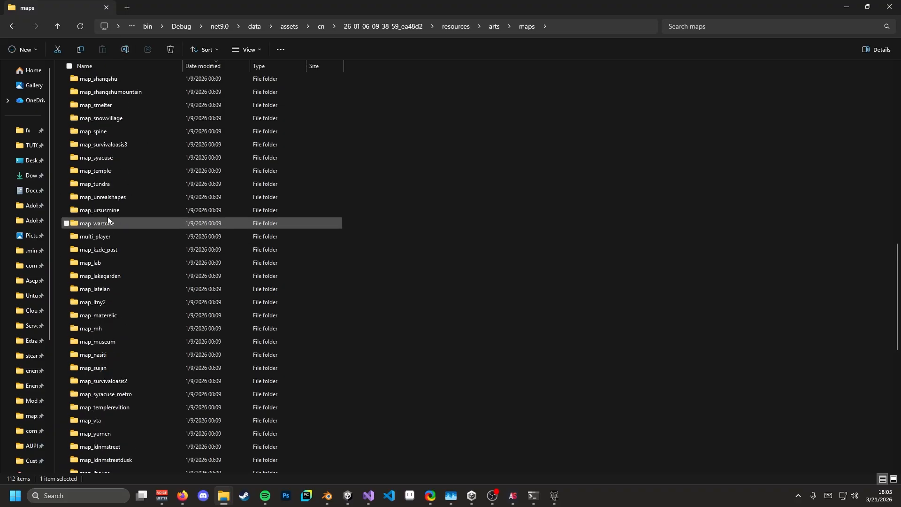
scroll(126, 296, "down", 13)
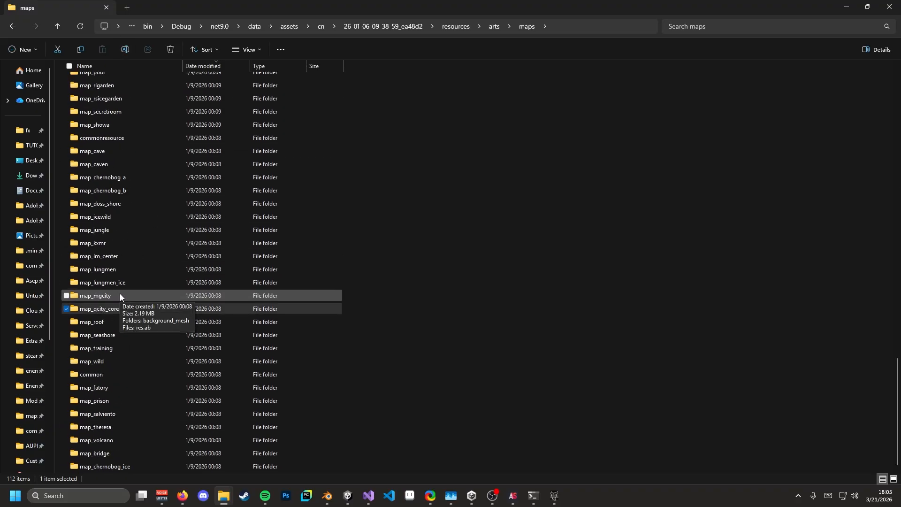
scroll(133, 137, "up", 13)
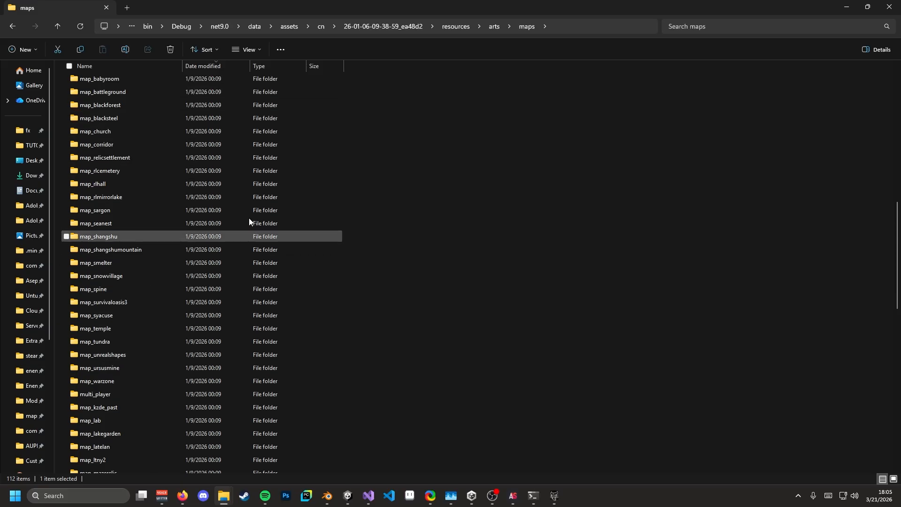
scroll(190, 256, "down", 9)
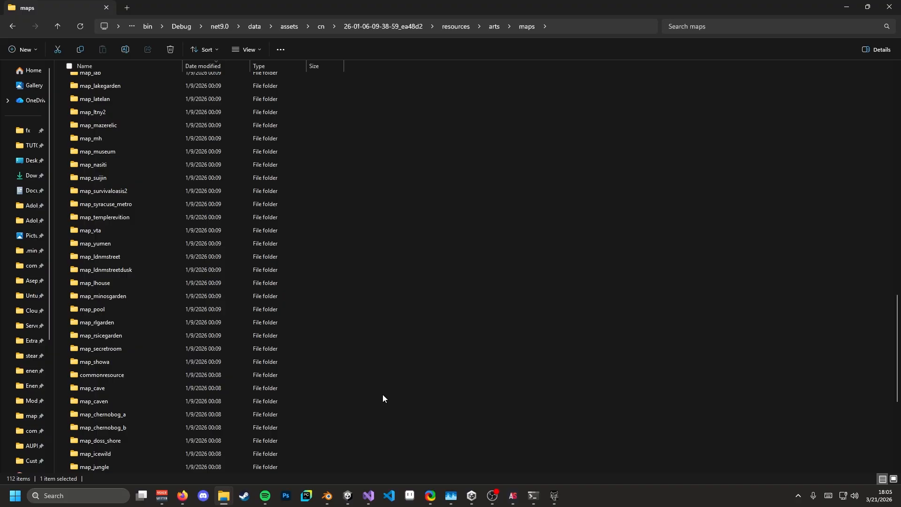
- Look over the imported level scene in Blender from a few angles
left_click(332, 500)
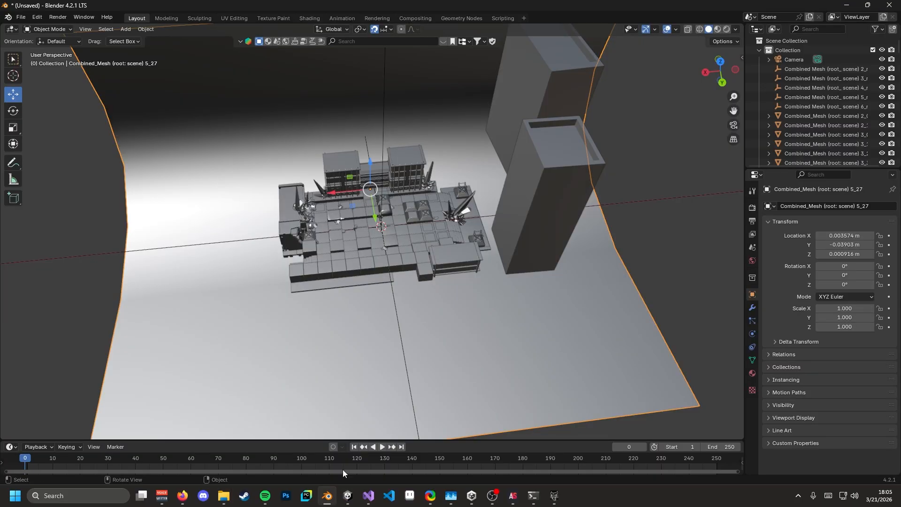
middle_click_drag(422, 300, 405, 297)
middle_click_drag(385, 238, 426, 223)
scroll(379, 247, "up", 6)
scroll(320, 204, "down", 5)
- Open the map_qcity_core folder in Explorer and pick the res.ab bundle
key("alt+Tab")
scroll(280, 331, "down", 5)
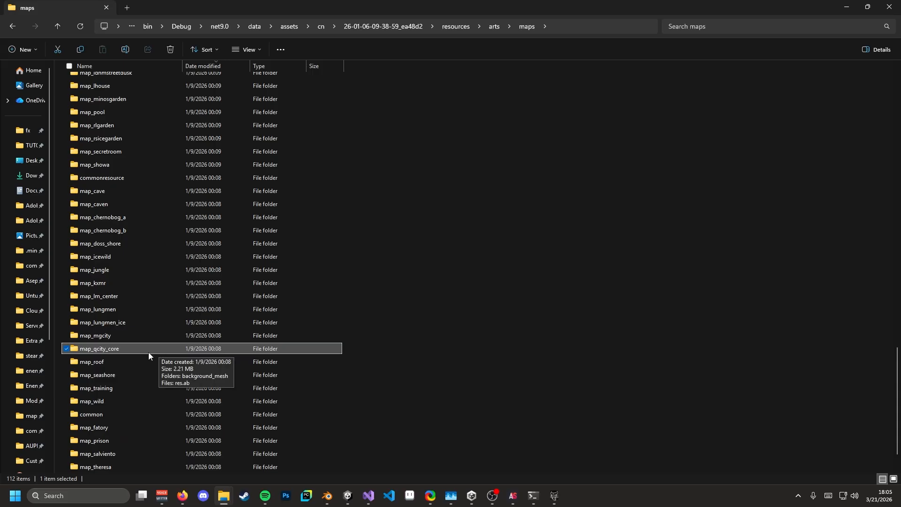
double_click(94, 352)
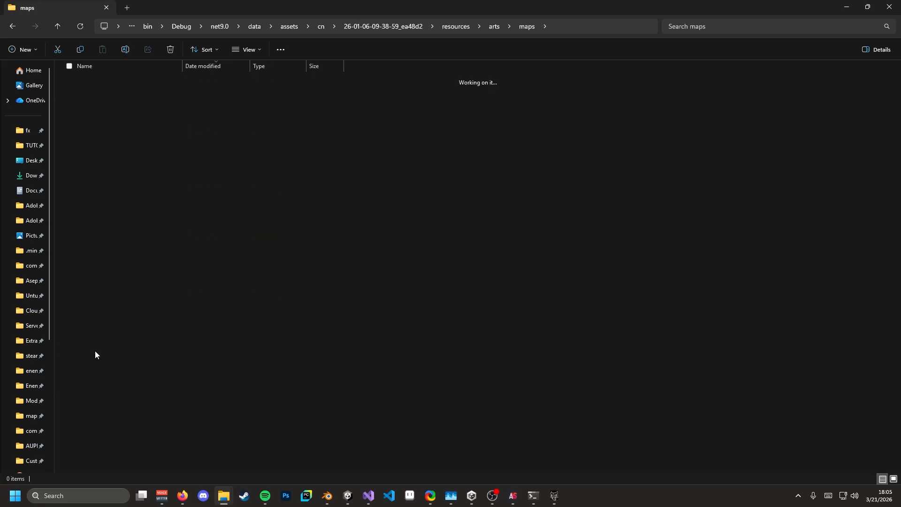
left_click(181, 95)
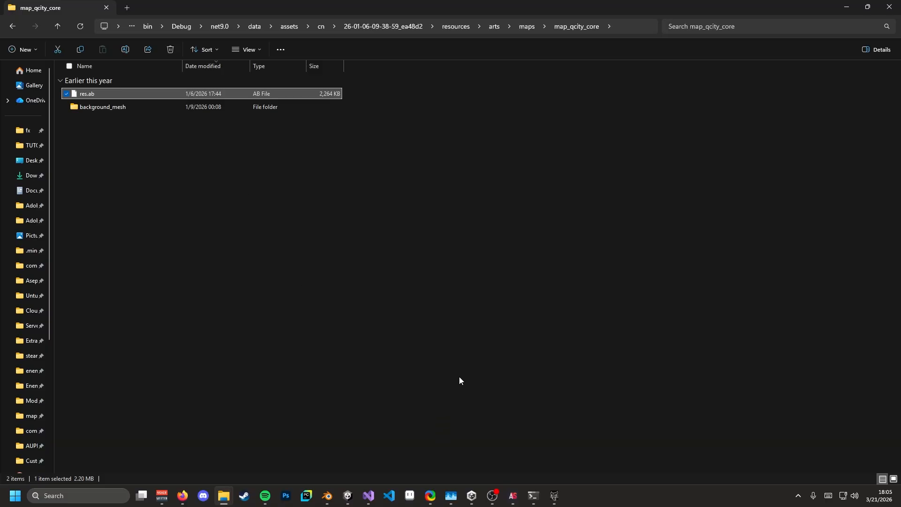
- Bring ArknightsStudioGUI forward and toggle an option in its settings list
mouse_move(513, 496)
left_click(562, 441)
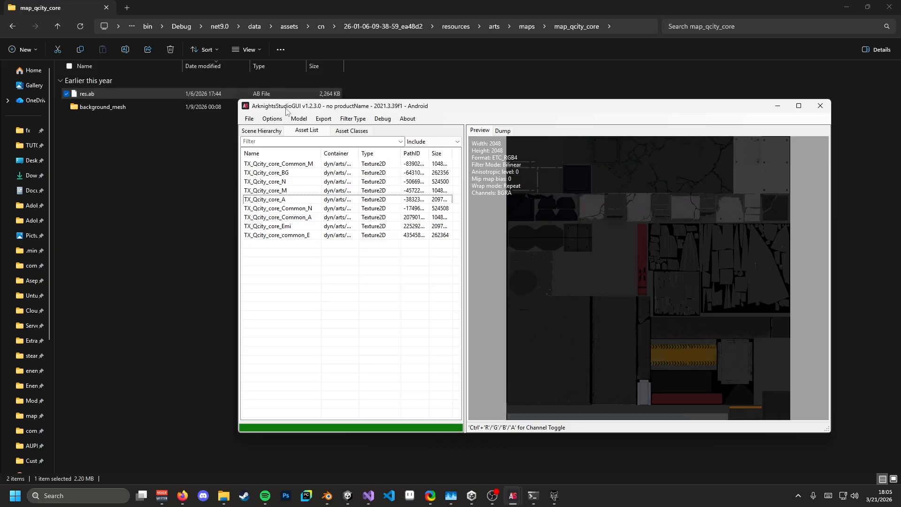
left_click(272, 119)
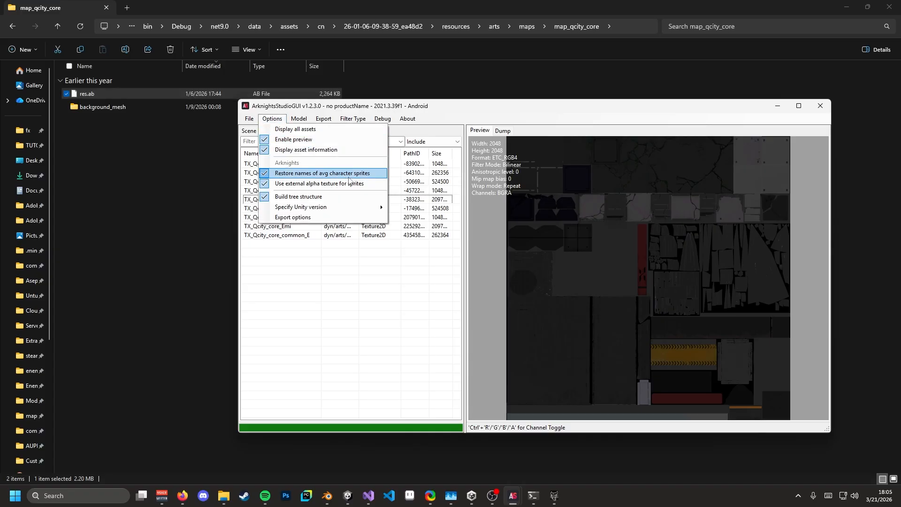
left_click(313, 178)
- Select all nine Texture2D assets and export them to the TUTORIAL folder
left_click(307, 166)
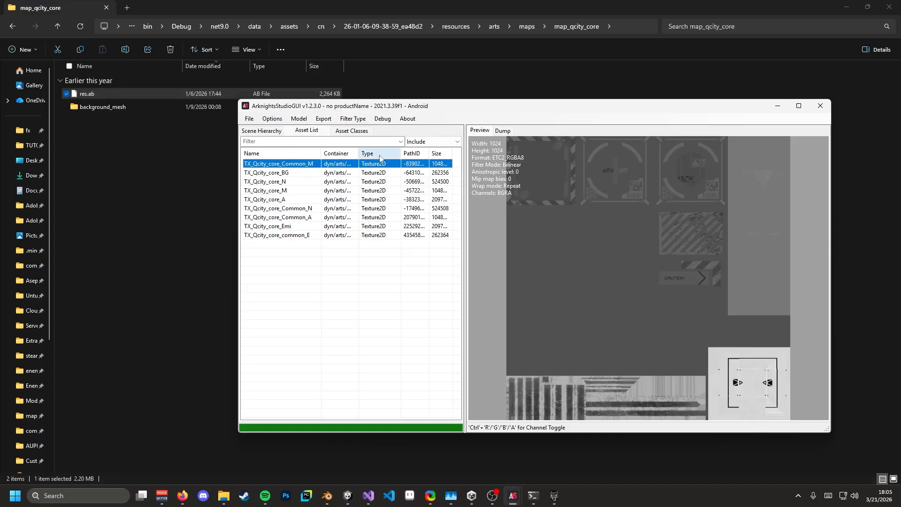
left_click(290, 235, "shift")
right_click(292, 226)
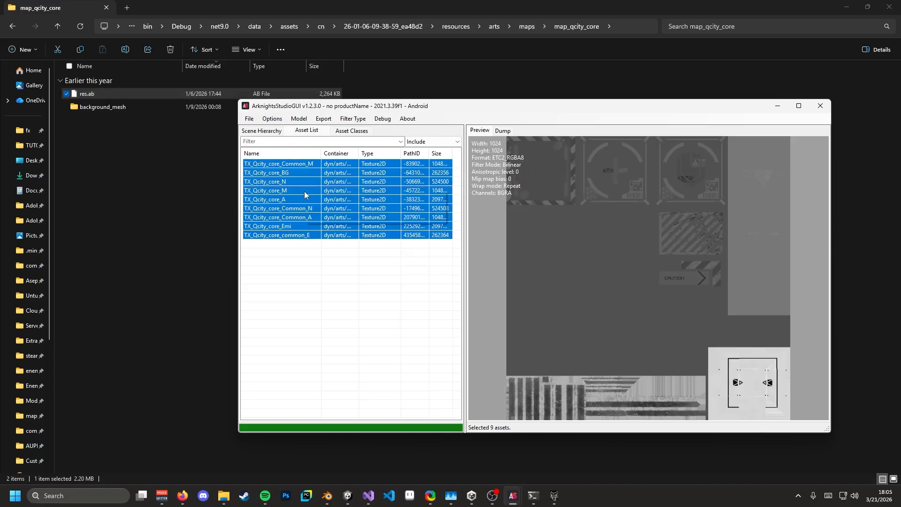
left_click(331, 206)
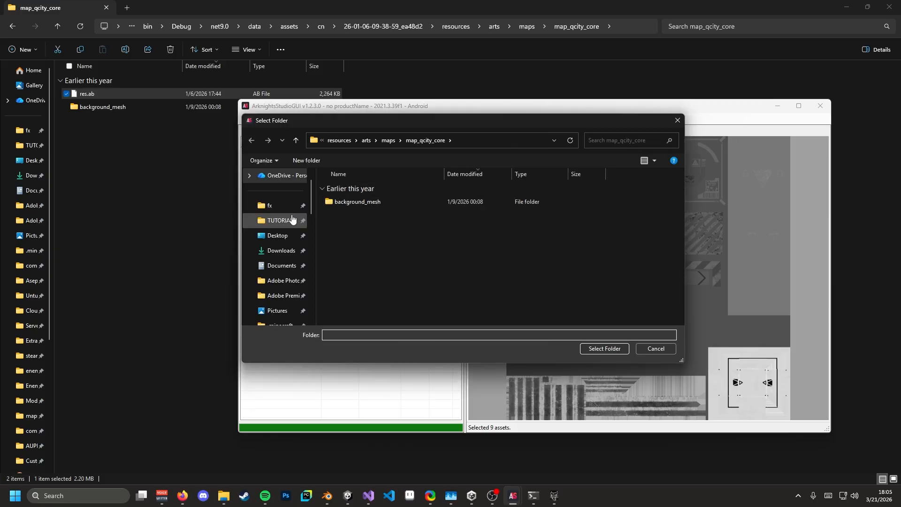
left_click(280, 220)
left_click(605, 348)
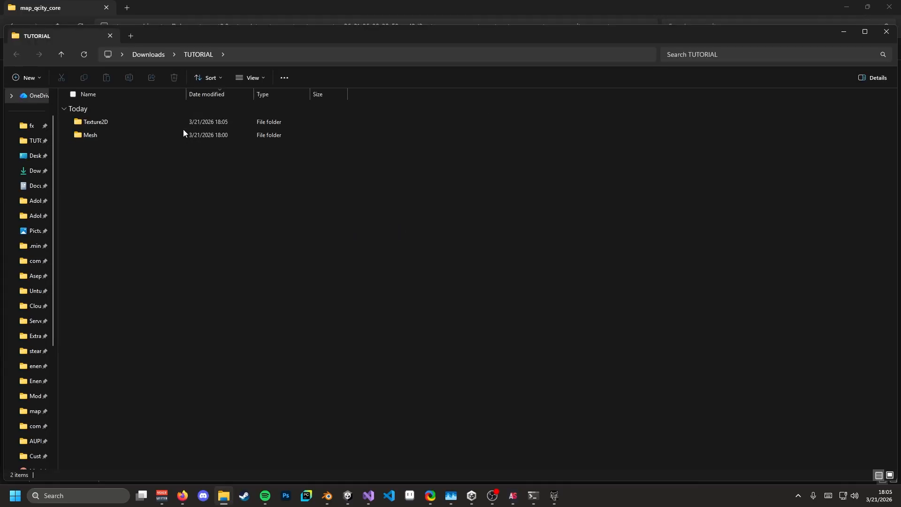
- Open the Texture2D folder and view the exported PNGs as extra-large icons
double_click(112, 121)
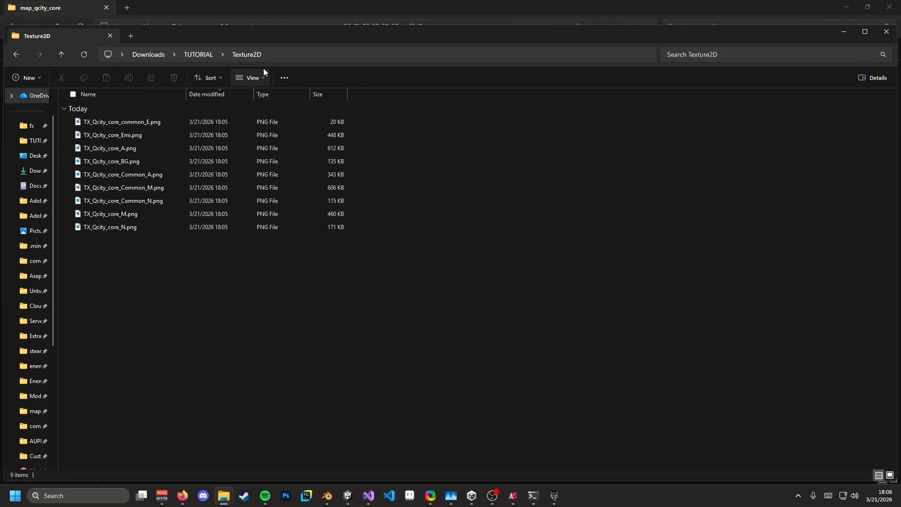
left_click(316, 54)
left_click(369, 288)
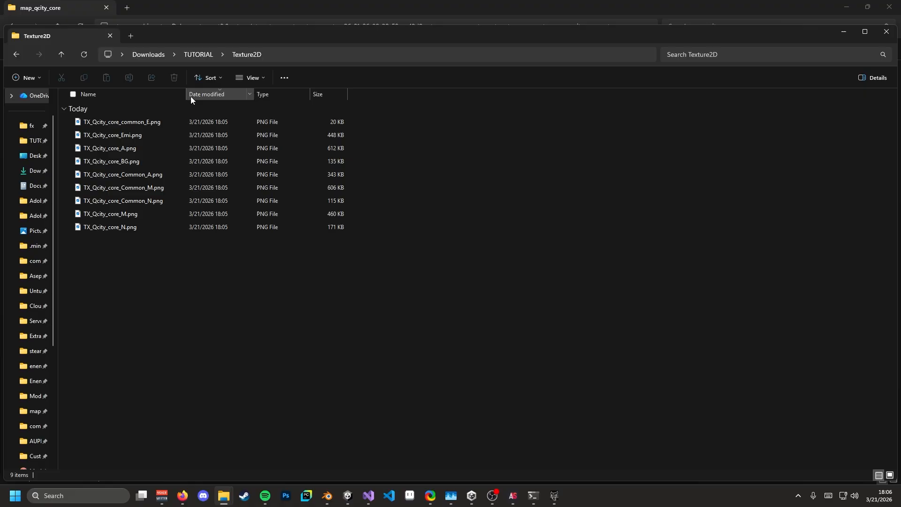
left_click(249, 78)
left_click(272, 128)
left_click(310, 54)
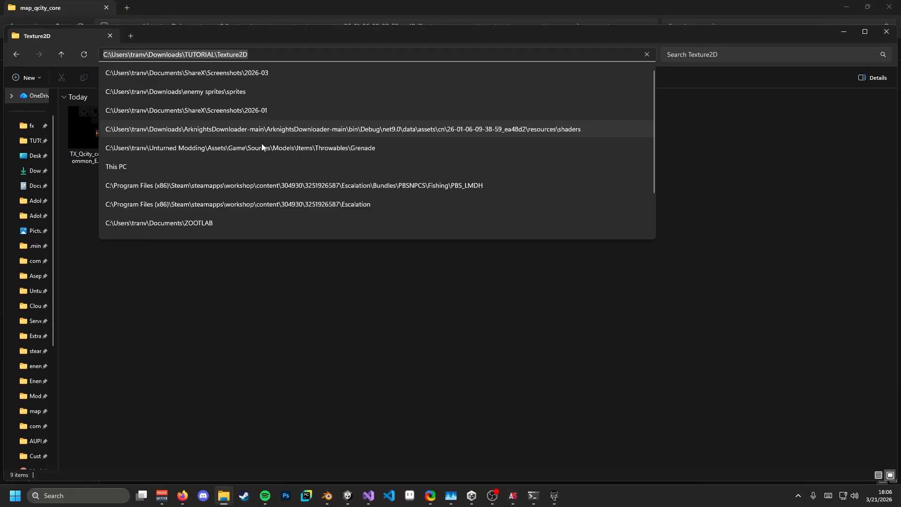
left_click(258, 293)
left_click(254, 79)
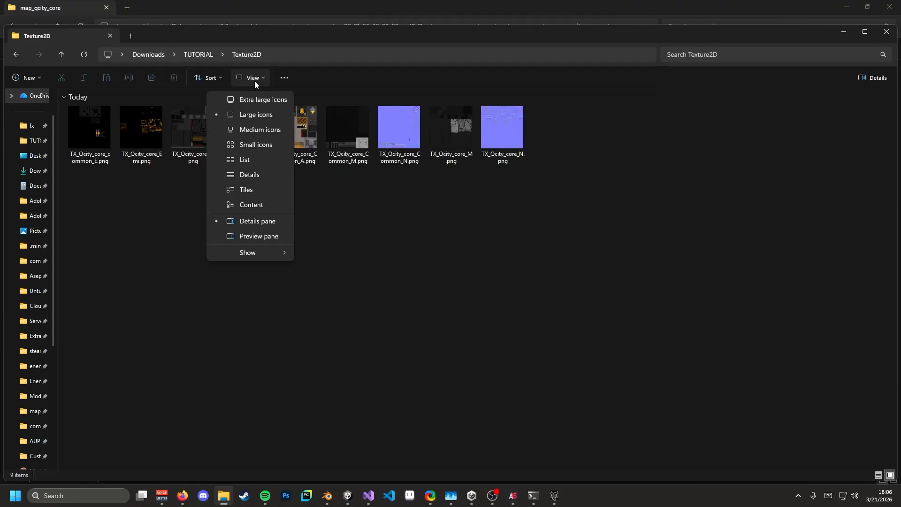
left_click(255, 97)
left_click(567, 363)
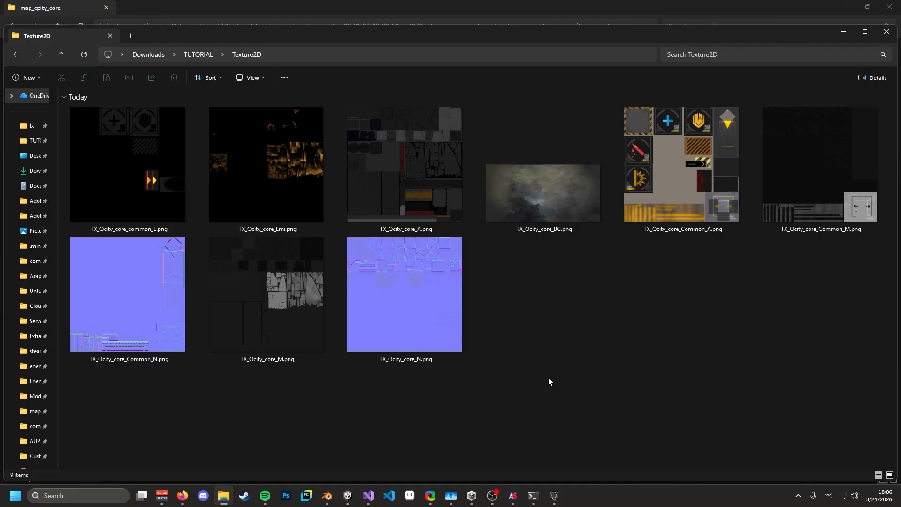
- Return to Blender and select a single floor slab, viewed from nearly top-down
left_click(327, 496)
middle_click_drag(374, 261, 371, 234)
left_click(389, 269)
scroll(399, 285, "down", 1)
middle_click_drag(419, 224, 444, 243)
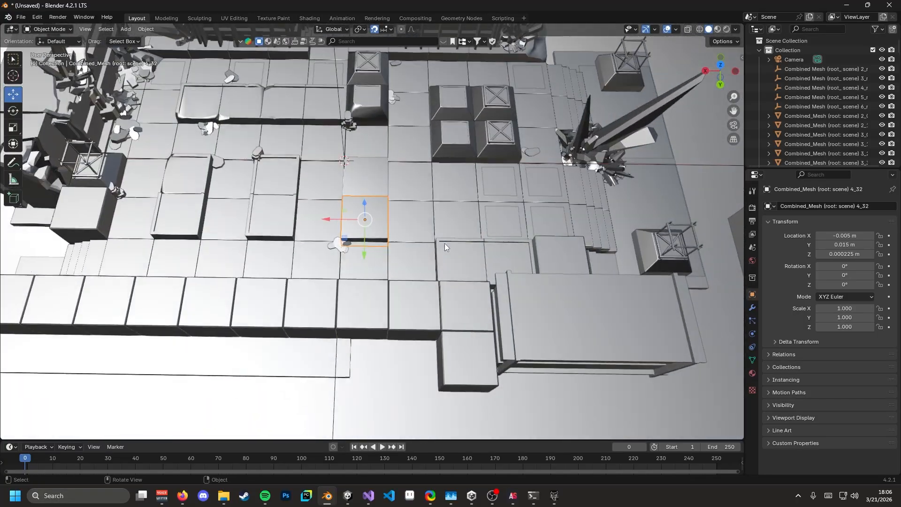
- Feed the slab material's Base Color from an Image Texture loading TX_Qcity_core_A.png
left_click(752, 373)
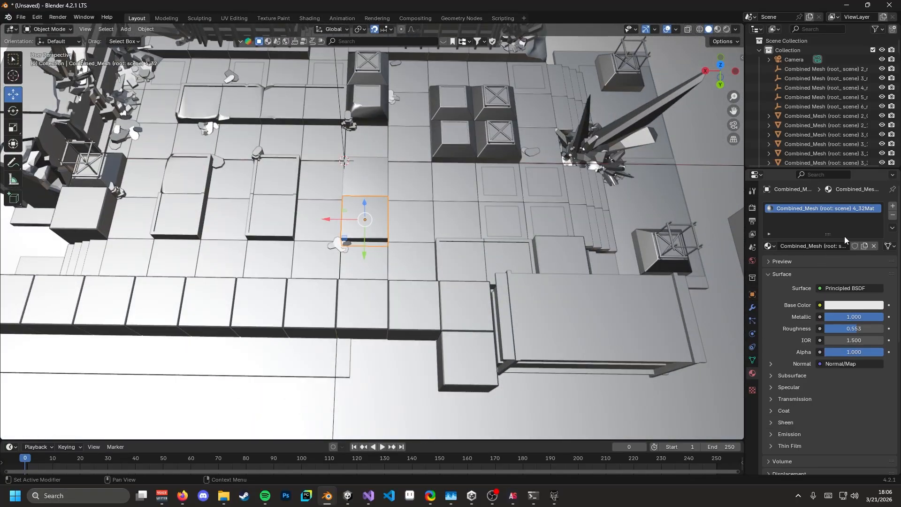
left_click(820, 305)
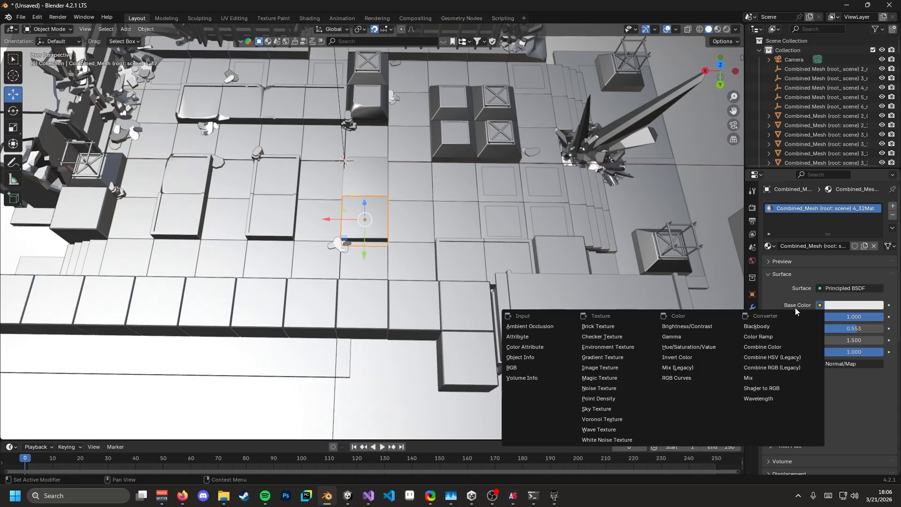
left_click(622, 367)
left_click(870, 316)
left_click(488, 87)
type("C:\\Users\\tranv\\Downloads\\TUTORIAL\\Texture2D\\")
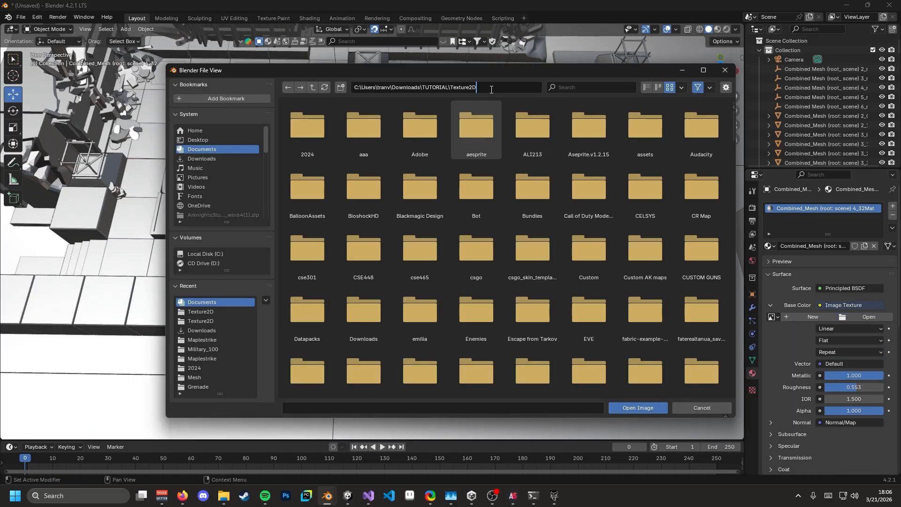
key("Return")
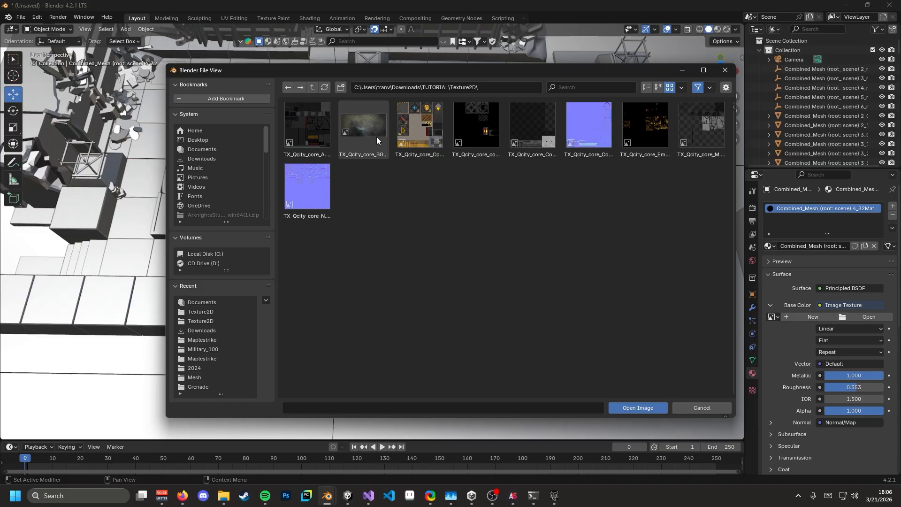
left_click(319, 140)
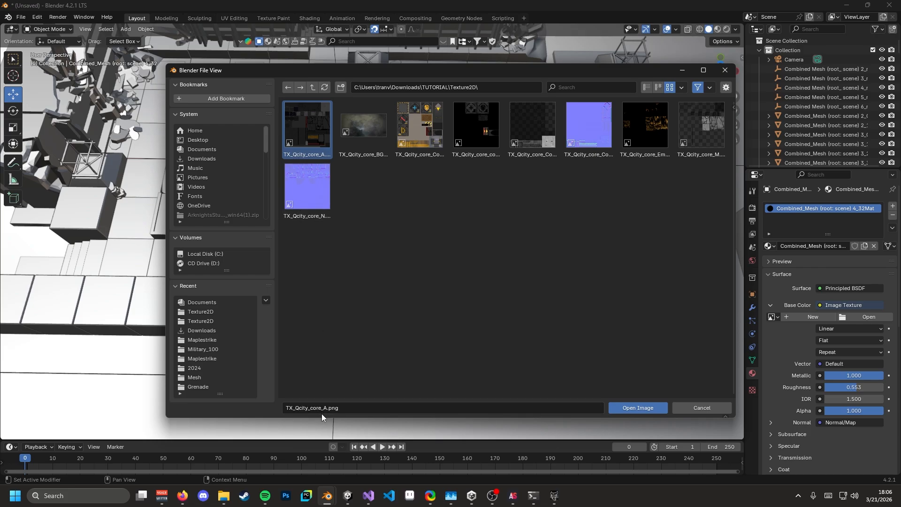
left_click(634, 408)
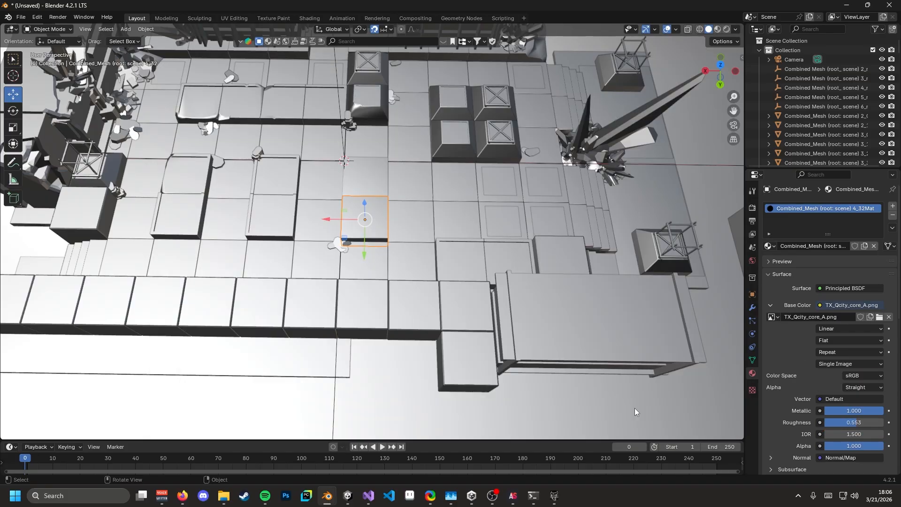
- Switch to Material Preview and inspect the textured slab up close
left_click(717, 29)
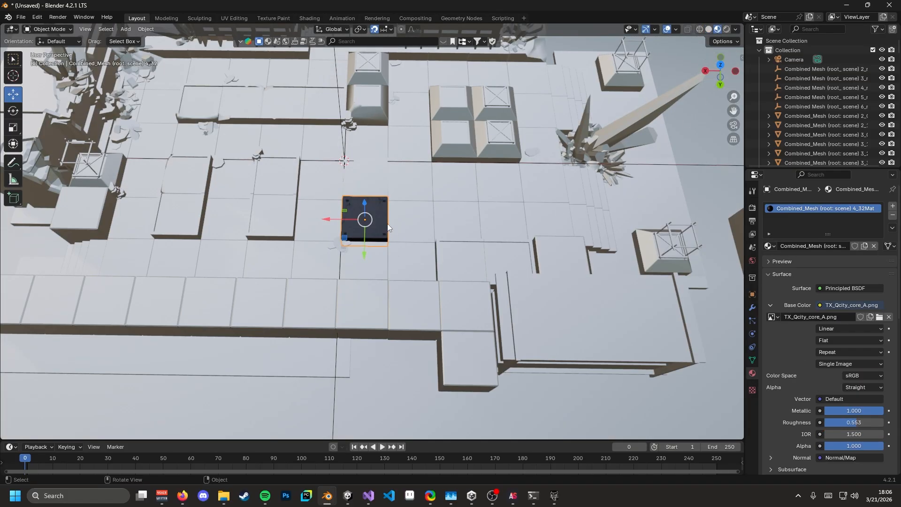
scroll(389, 230, "up", 3)
mouse_move(390, 235)
middle_mouse_down()
mouse_move(380, 203)
mouse_move(393, 247)
mouse_move(379, 235)
middle_mouse_up()
scroll(381, 219, "up", 4)
scroll(378, 231, "down", 2)
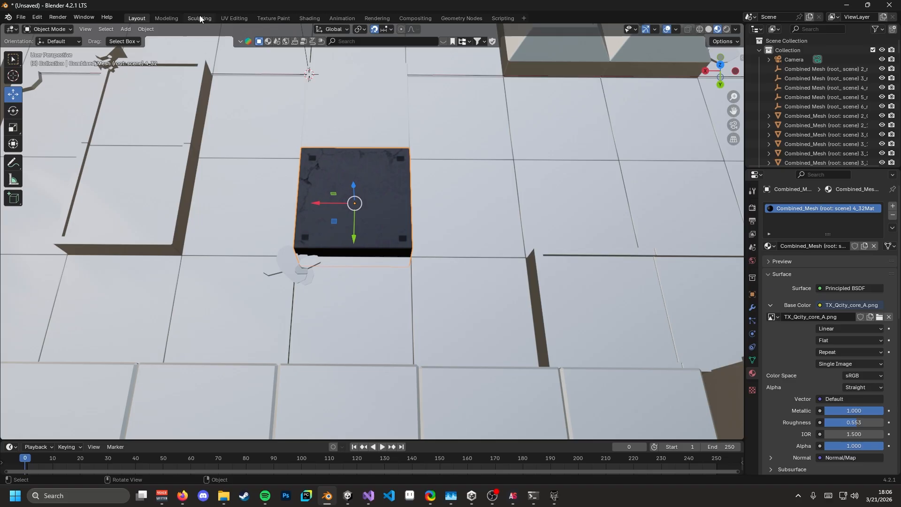
- In Shading, duplicate the image texture node and load TX_Qcity_core_M.png into the copy
left_click(309, 18)
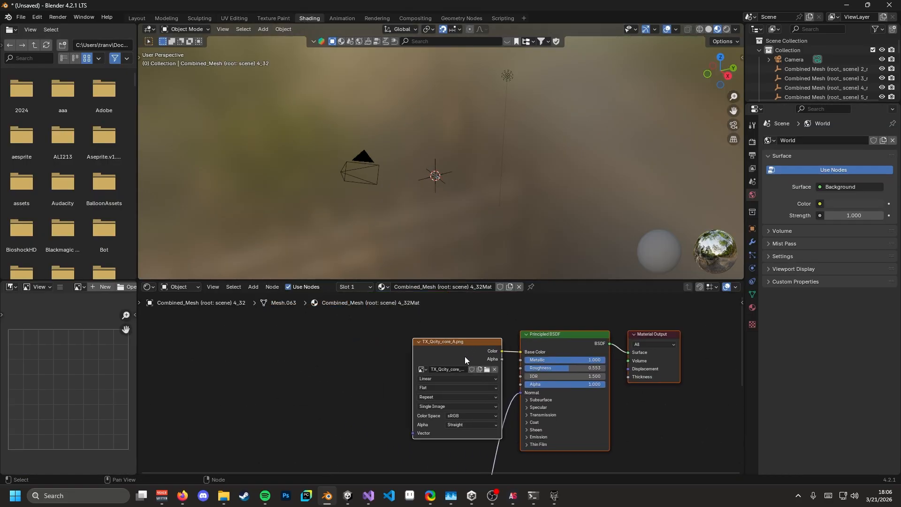
left_click_drag(460, 335, 213, 339)
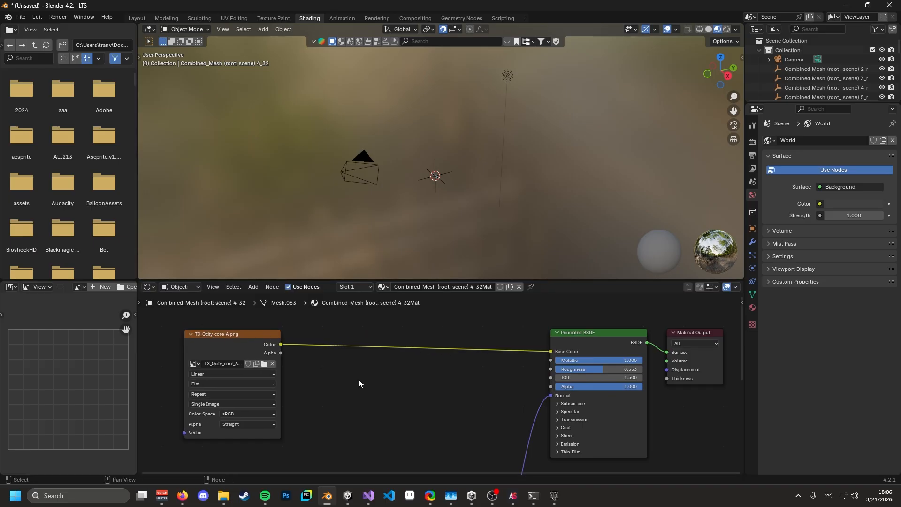
key("ctrl+v")
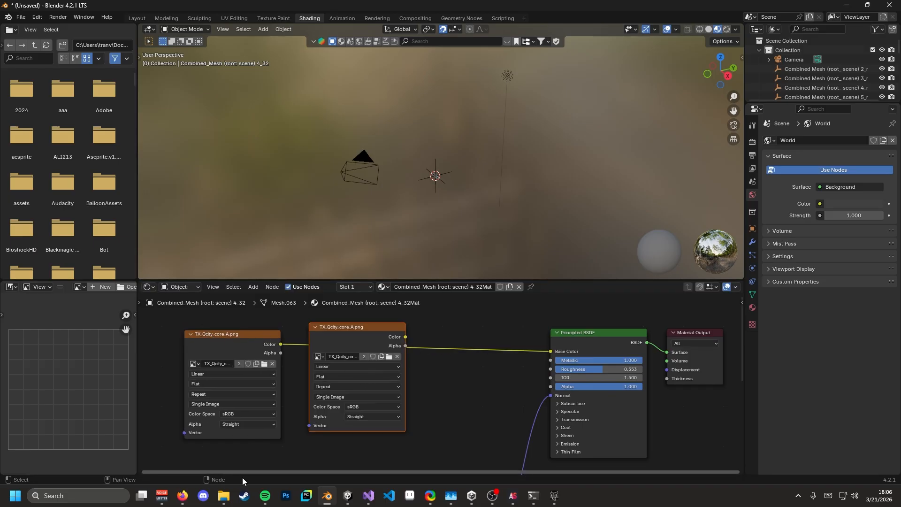
left_click(388, 357)
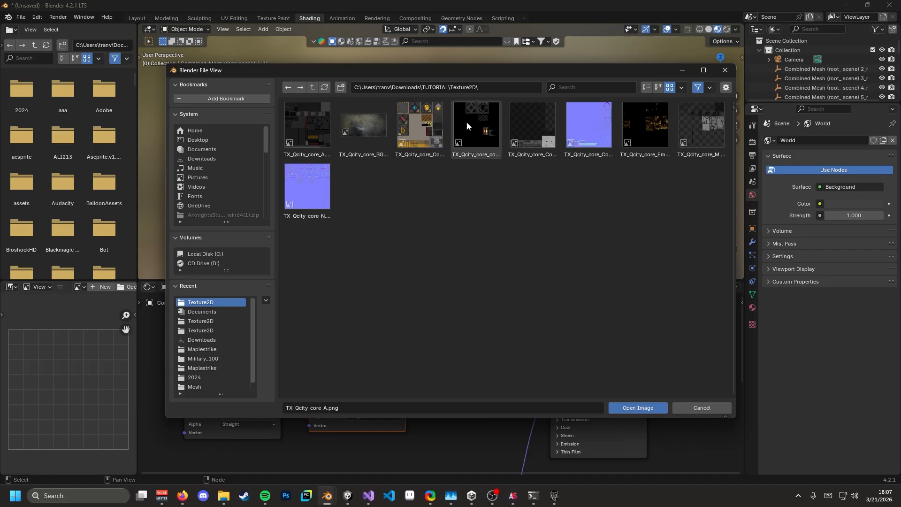
left_click(524, 137)
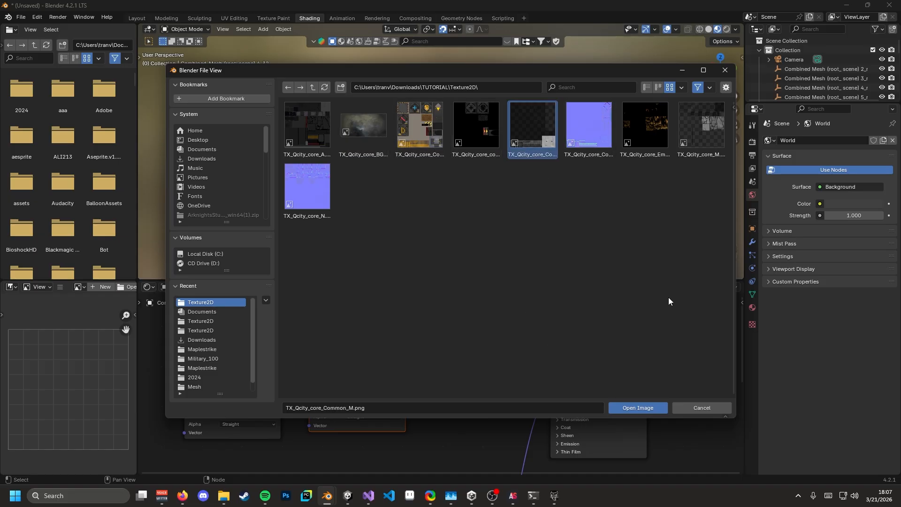
left_click(690, 128)
left_click(638, 407)
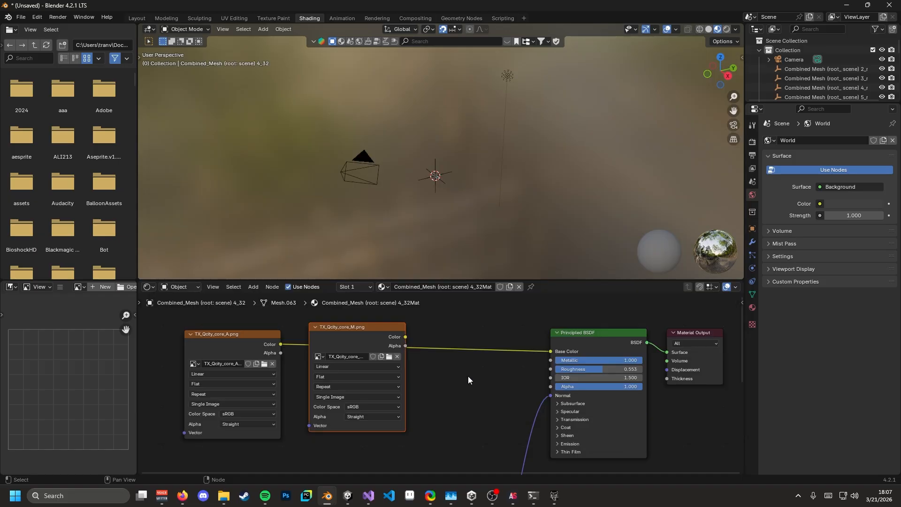
- Connect the M texture's Color to the Principled BSDF Metallic input
left_click_drag(405, 337, 548, 362)
middle_click_drag(448, 363, 402, 353)
left_click_drag(328, 325, 316, 358)
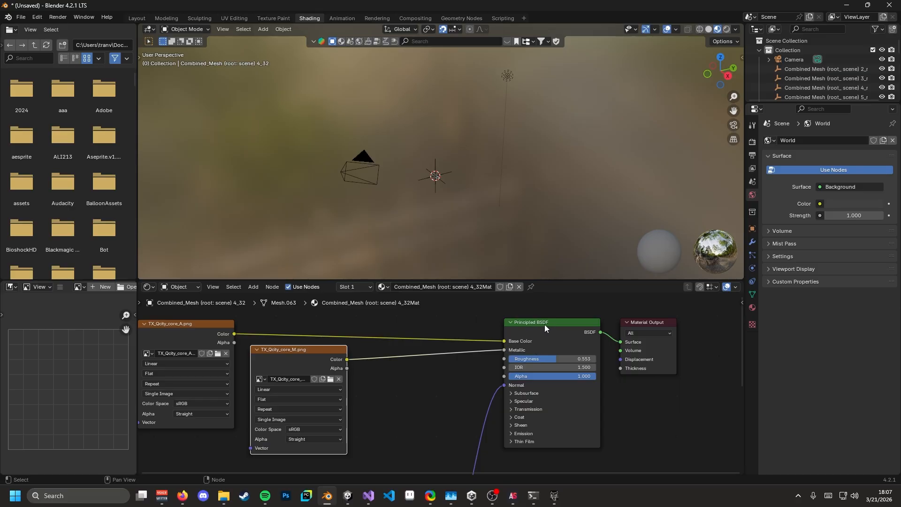
mouse_move(224, 496)
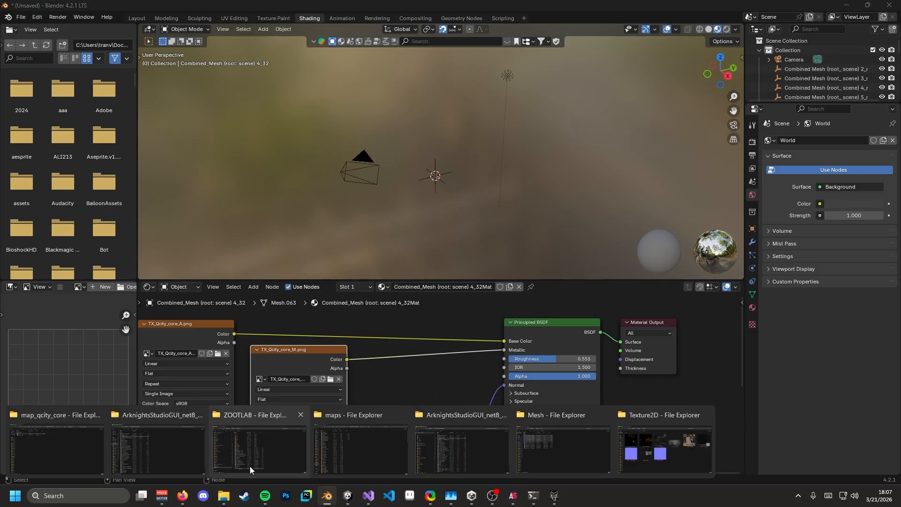
left_click(663, 458)
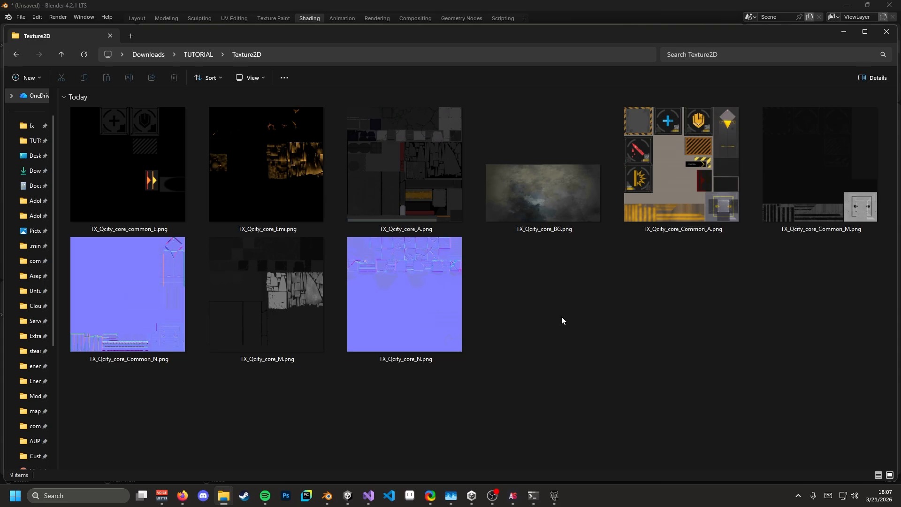
left_click(560, 192)
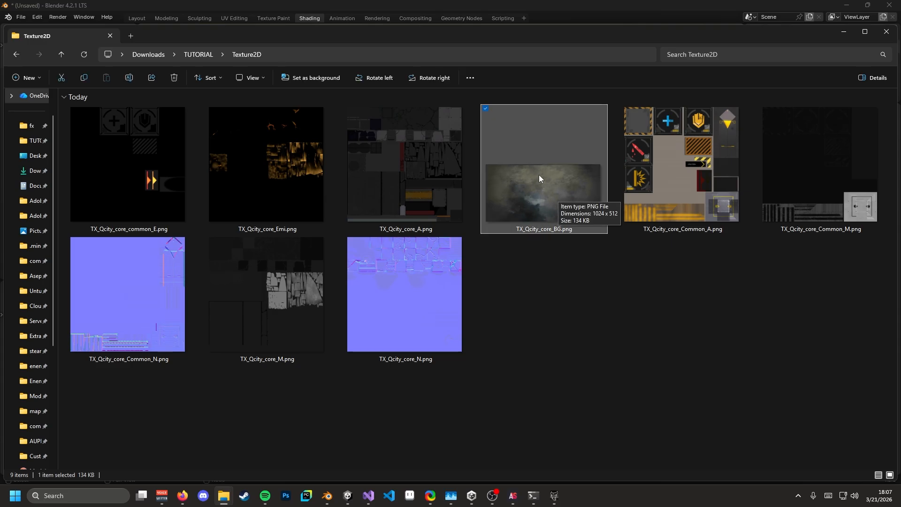
key("alt+Tab")
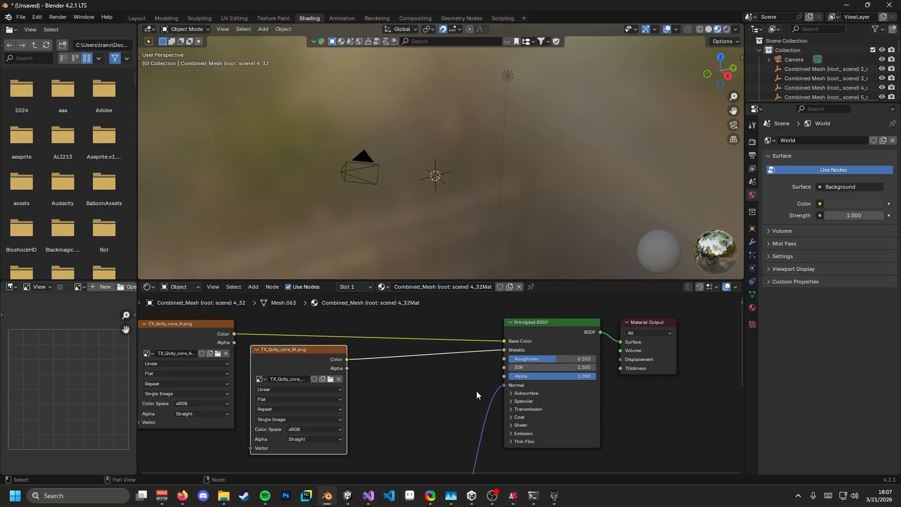
- Rearrange the A and M texture nodes to the left of the shader
middle_click_drag(395, 353, 494, 343)
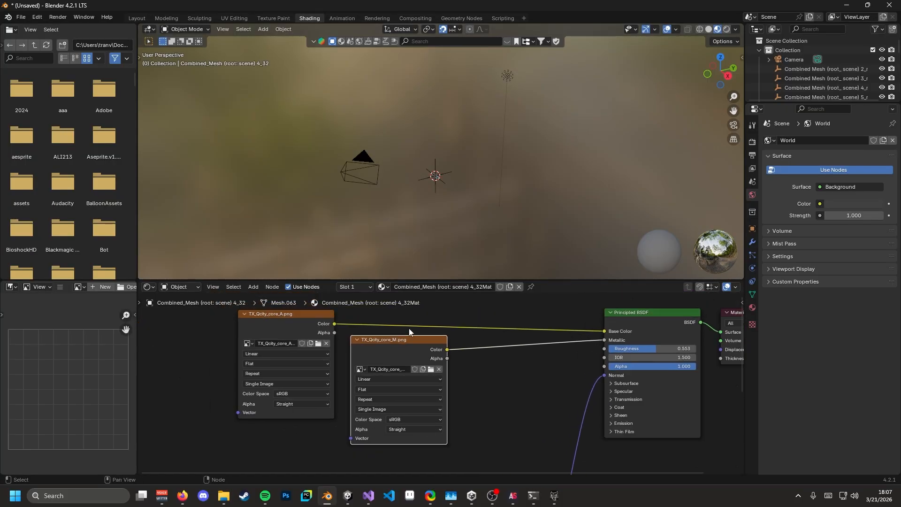
left_click(288, 334)
left_click_drag(293, 324, 244, 319)
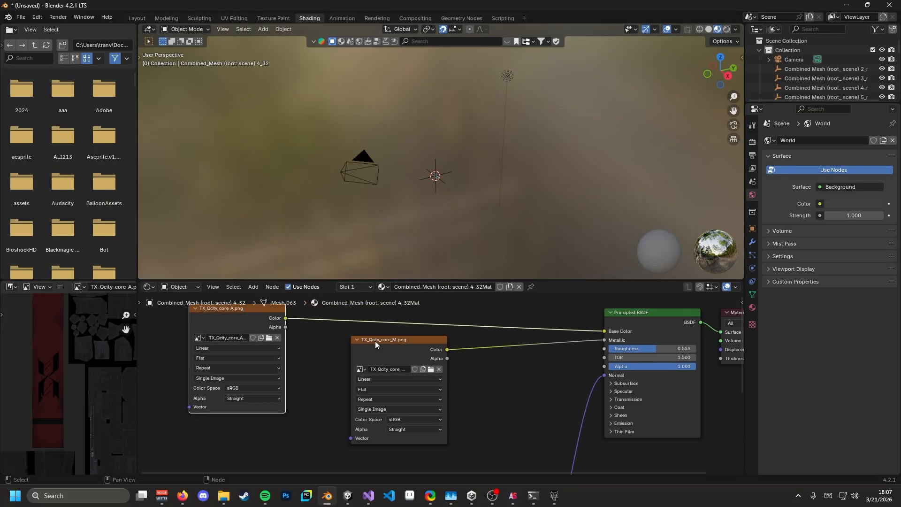
left_click_drag(376, 341, 335, 344)
left_click(246, 320)
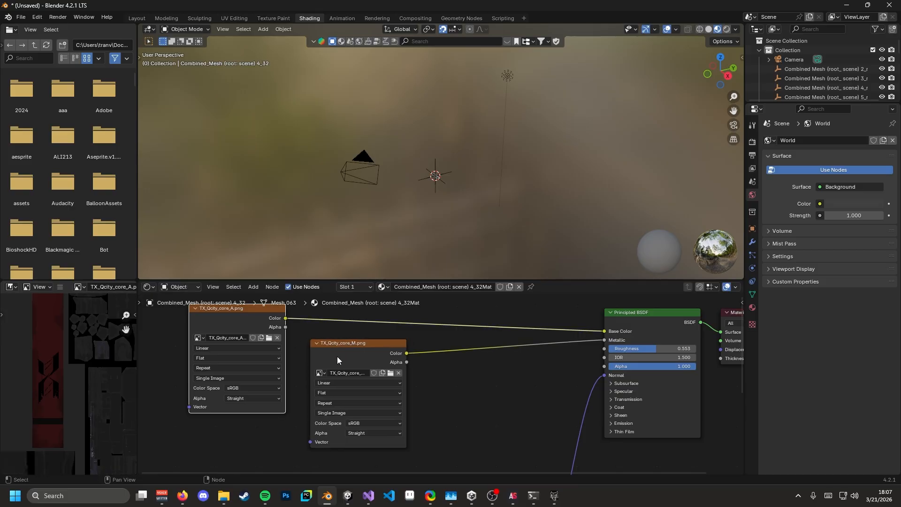
left_click(337, 357)
- Copy the M texture node and load TX_Qcity_core_N.png into the duplicate
middle_click_drag(497, 370, 393, 352)
key("ctrl+c")
key("ctrl+v")
left_click_drag(414, 331, 399, 361)
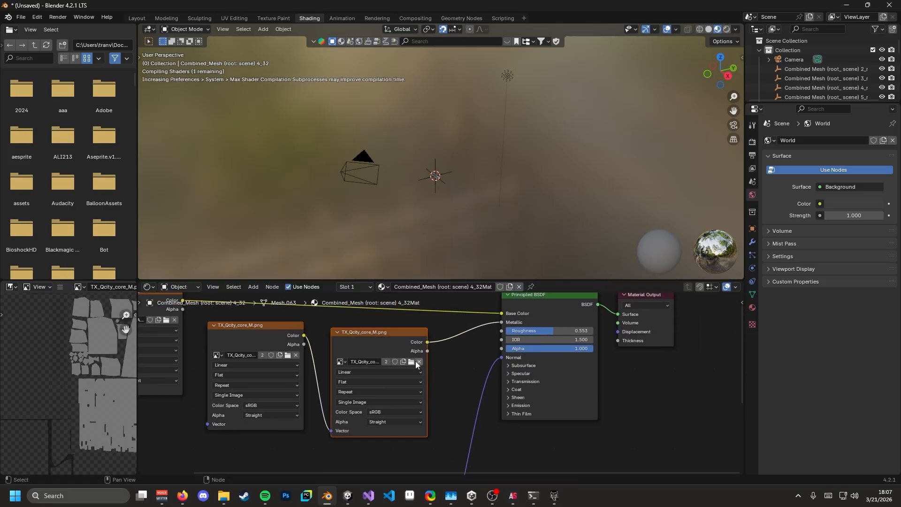
left_click(412, 362)
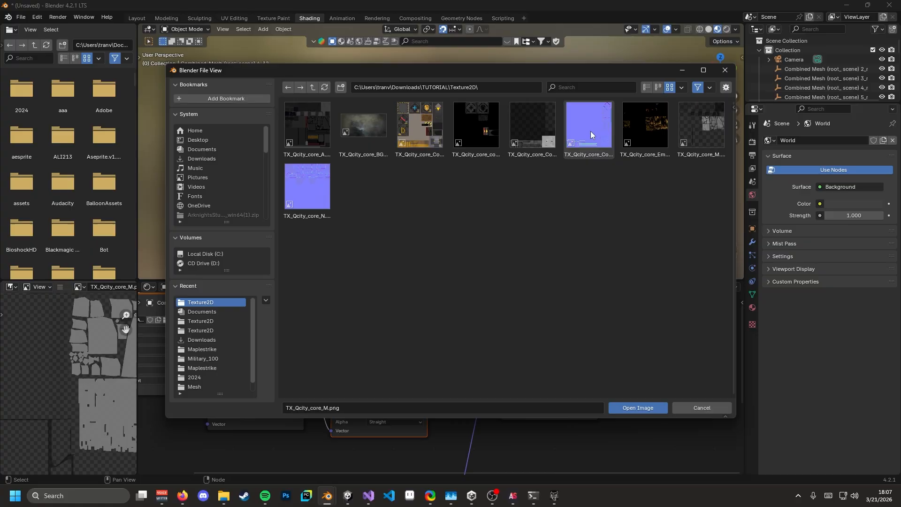
left_click(589, 125)
left_click(308, 186)
left_click(638, 407)
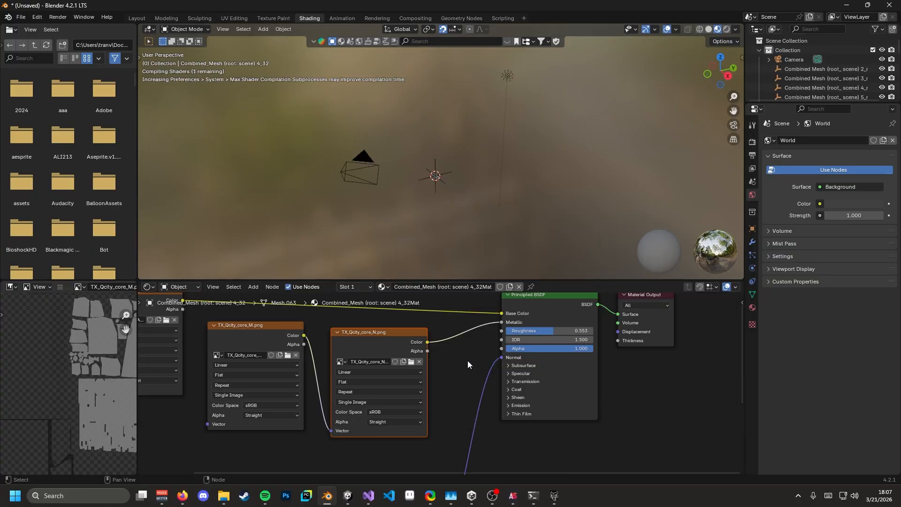
- Link the N texture to Normal, restore M to Metallic, and remove the stray link
left_click_drag(411, 346, 502, 357)
left_click_drag(305, 335, 503, 323)
middle_click_drag(454, 424, 434, 373)
left_click_drag(316, 404, 273, 405)
mouse_move(412, 379)
middle_mouse_down()
mouse_move(409, 408)
mouse_move(429, 375)
middle_mouse_up()
scroll(442, 402, "down", 3)
- Add another image node loading TX_Qcity_core_Emi.png into the shader's Emission Color
key("ctrl+v")
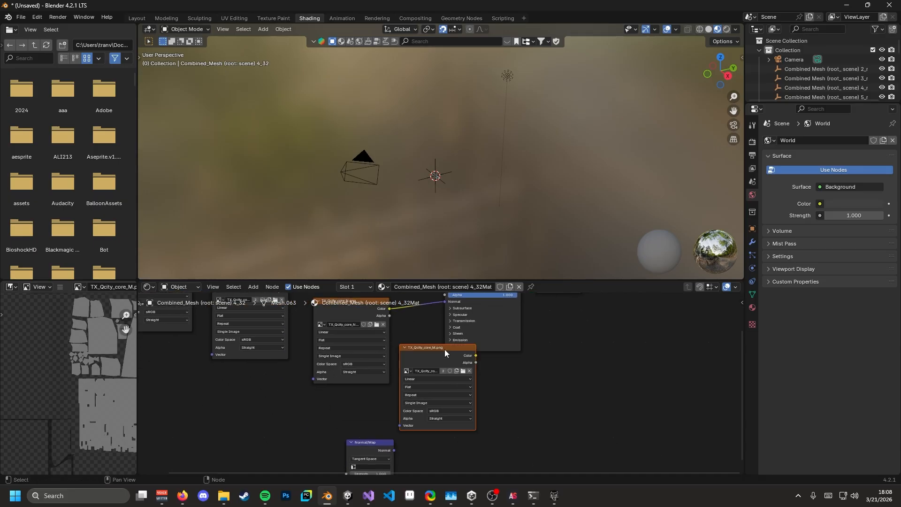
left_click_drag(444, 349, 403, 384)
left_click(451, 340)
left_click_drag(444, 348, 432, 391)
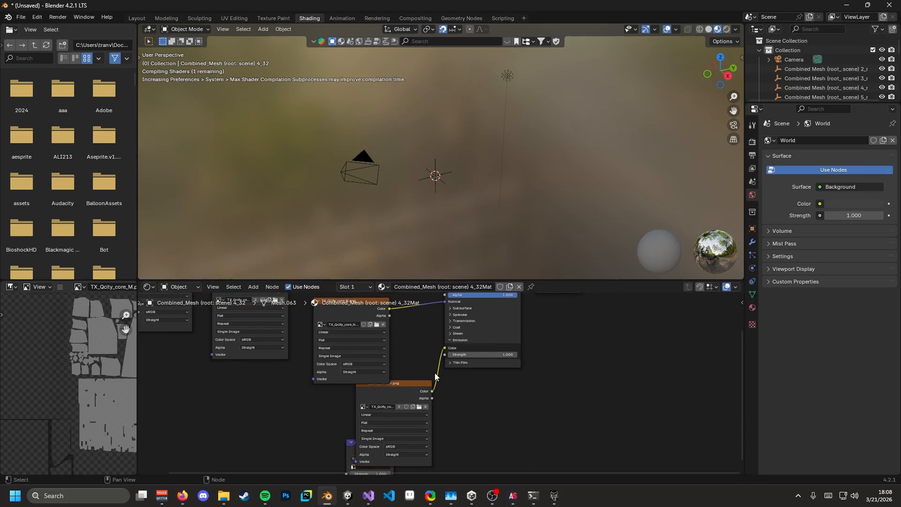
left_click(419, 407)
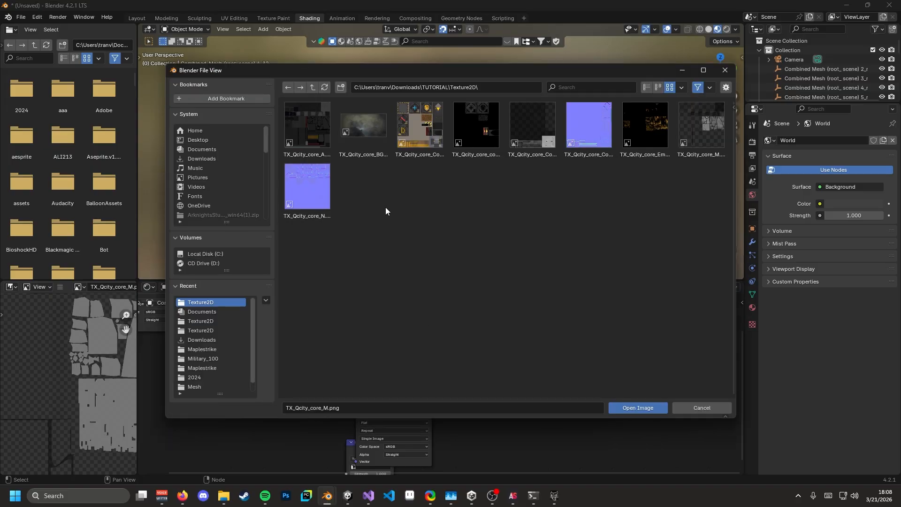
left_click(653, 142)
left_click(639, 408)
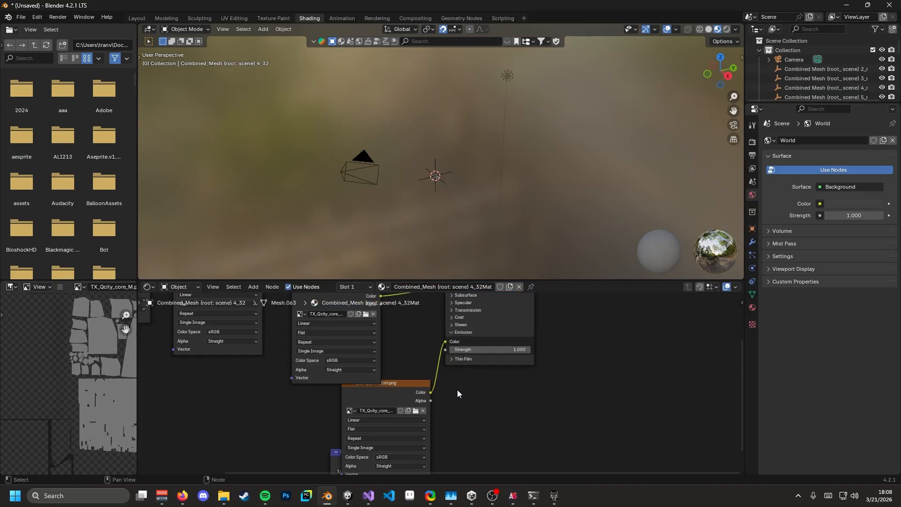
scroll(458, 389, "up", 2)
middle_click_drag(498, 388, 469, 420)
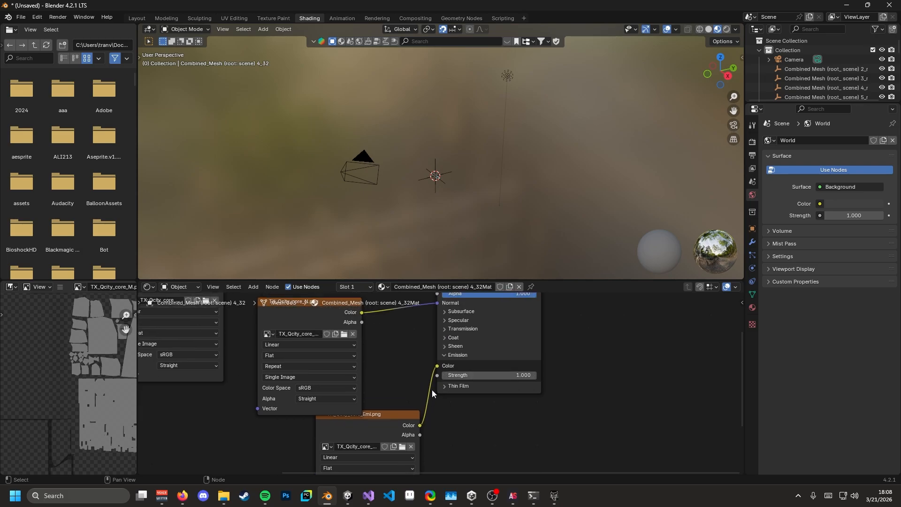
left_click_drag(371, 429, 342, 441)
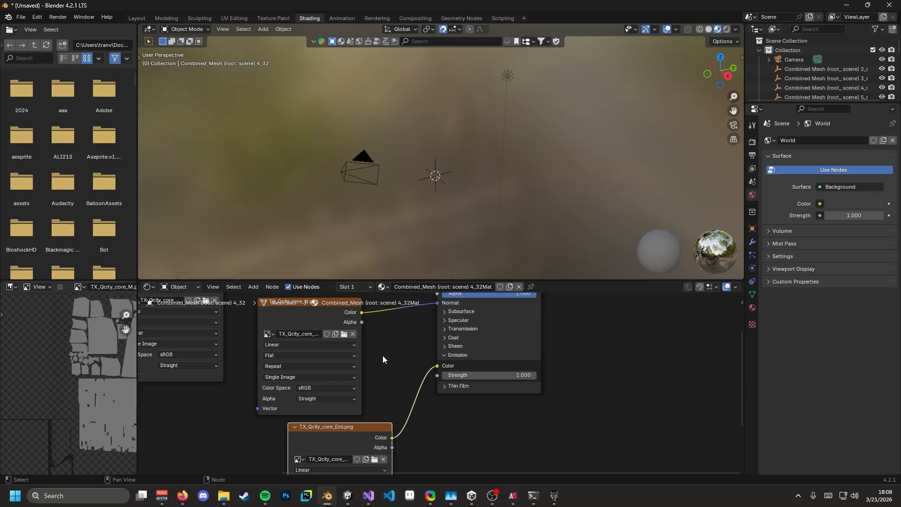
left_click(136, 18)
- Select all level meshes and link tile 4_32's material to every one of them
scroll(411, 216, "down", 6)
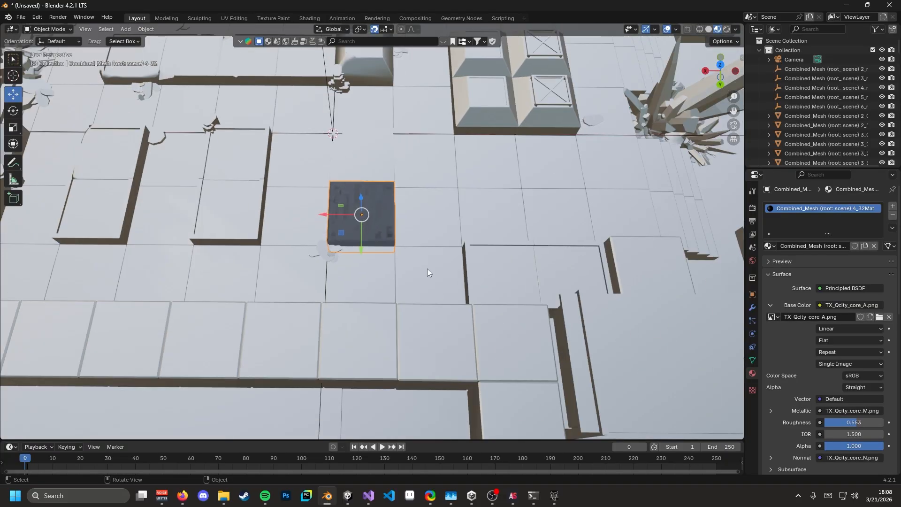
middle_click_drag(413, 244, 382, 218)
scroll(398, 226, "up", 8)
scroll(398, 224, "down", 8)
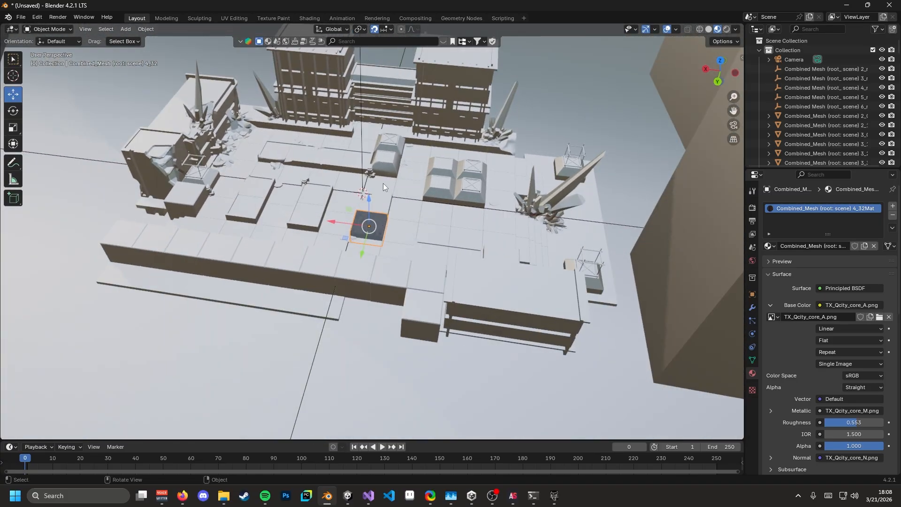
middle_click_drag(383, 183, 388, 207)
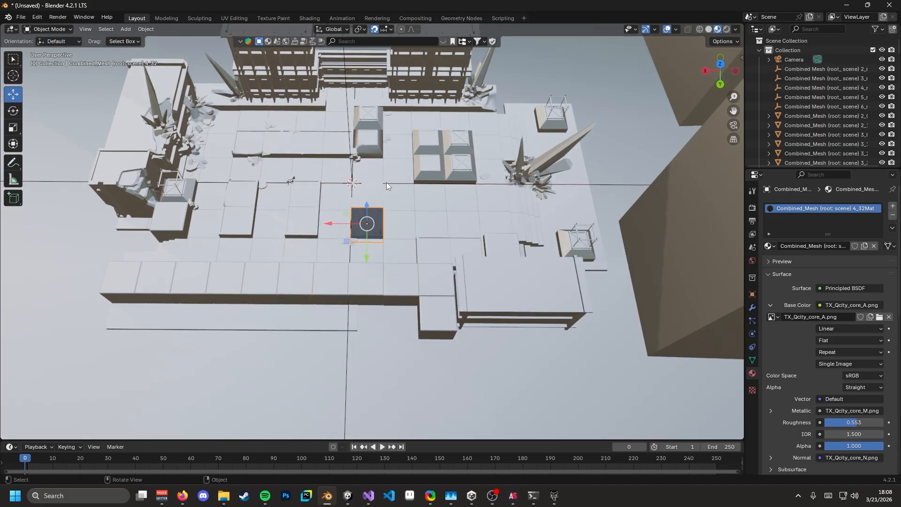
key("a")
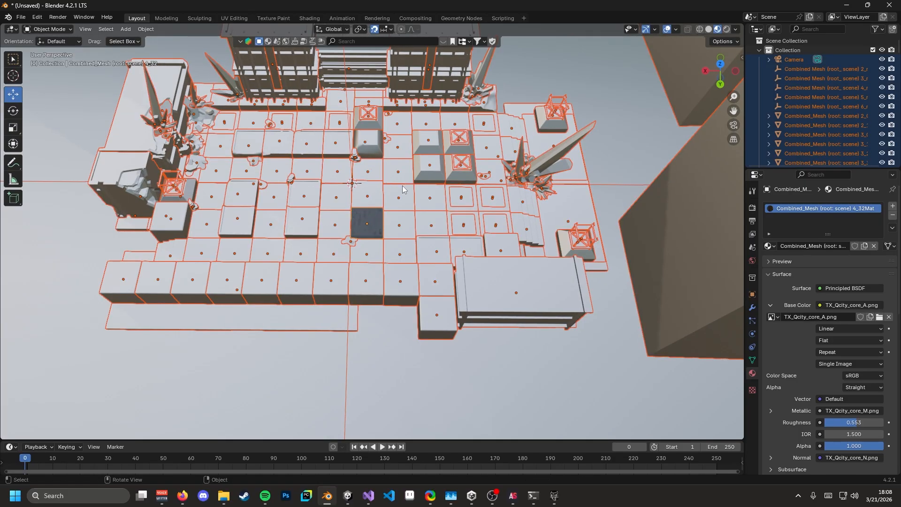
key("ctrl+l")
left_click(398, 207)
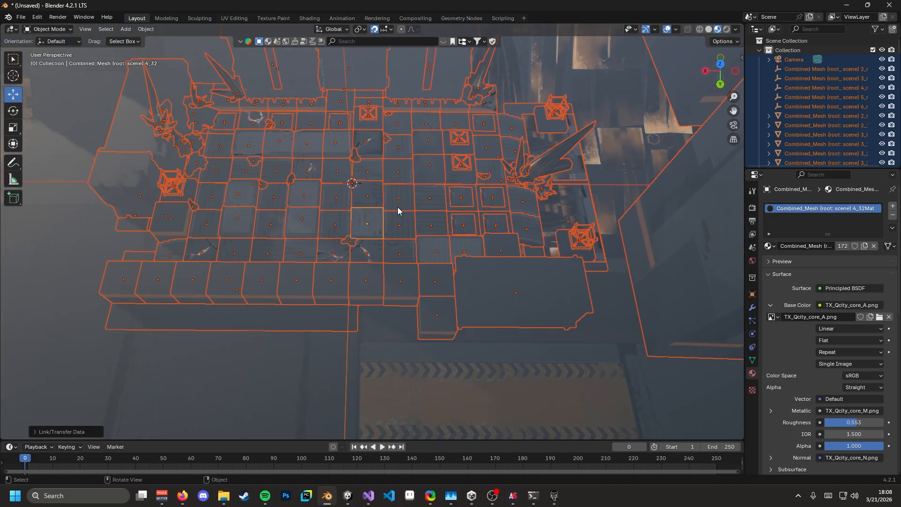
- Select individual floor tiles, ending on tile 4_32, and orbit to inspect the textures
left_click(400, 207)
scroll(418, 237, "down", 4)
middle_click_drag(423, 250, 442, 210)
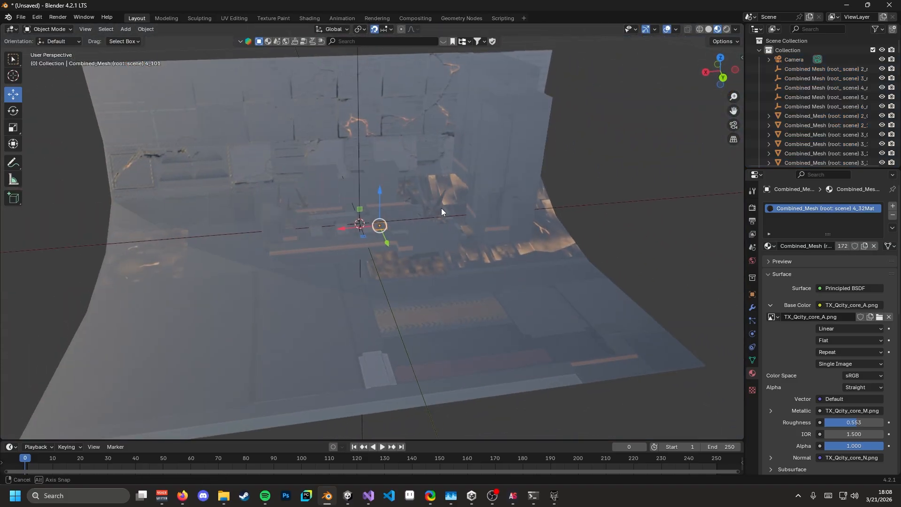
scroll(370, 217, "up", 2)
scroll(369, 216, "up", 3)
middle_click_drag(369, 216, 389, 230)
left_click(374, 221)
scroll(370, 220, "up", 5)
scroll(419, 204, "down", 6)
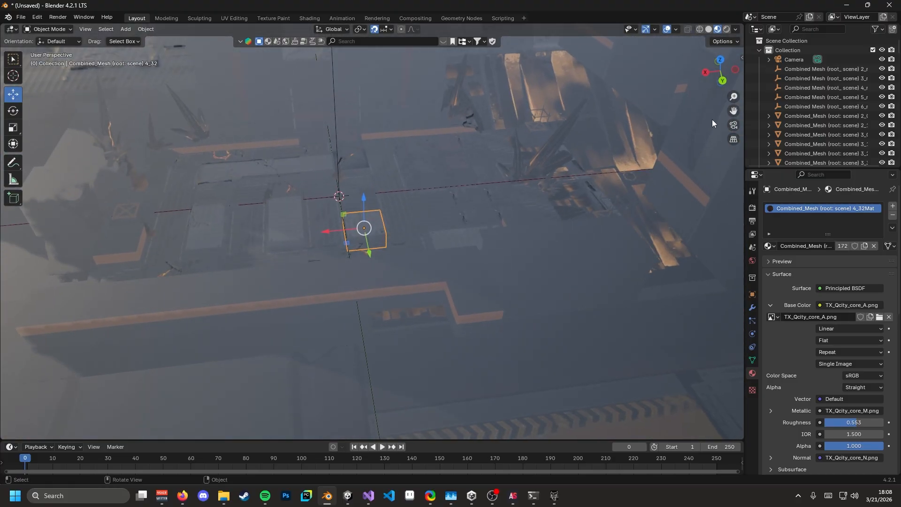
middle_click_drag(427, 124, 407, 164, "shift")
scroll(397, 156, "down", 4)
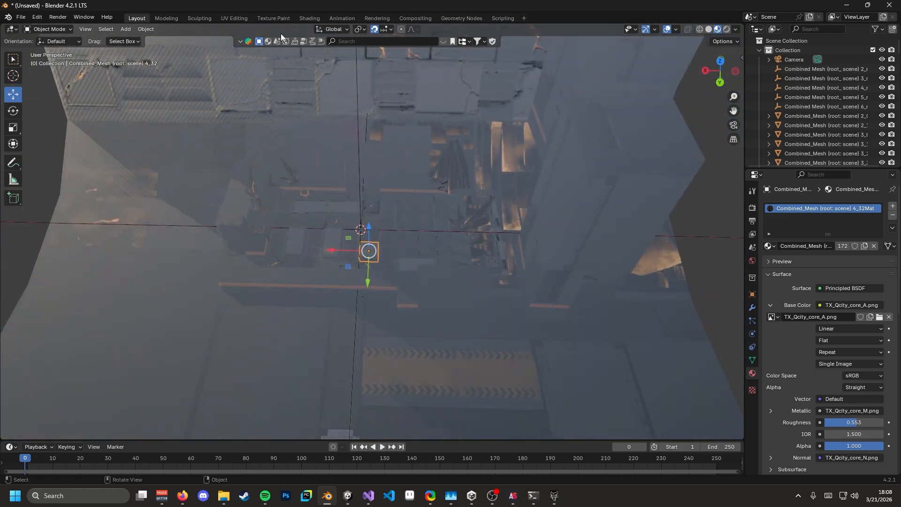
- Recalculate normals outward on all level meshes in Edit Mode, then return to Object Mode
key("a")
key("Tab")
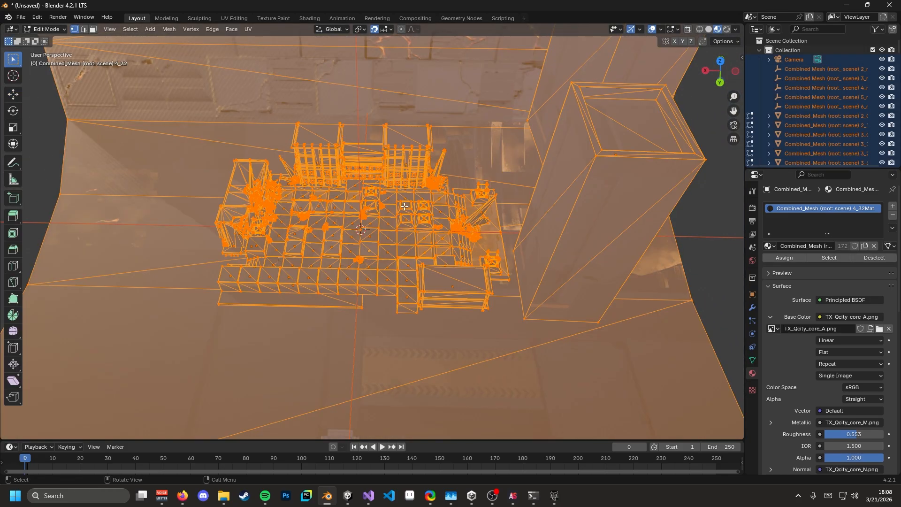
right_click(404, 206)
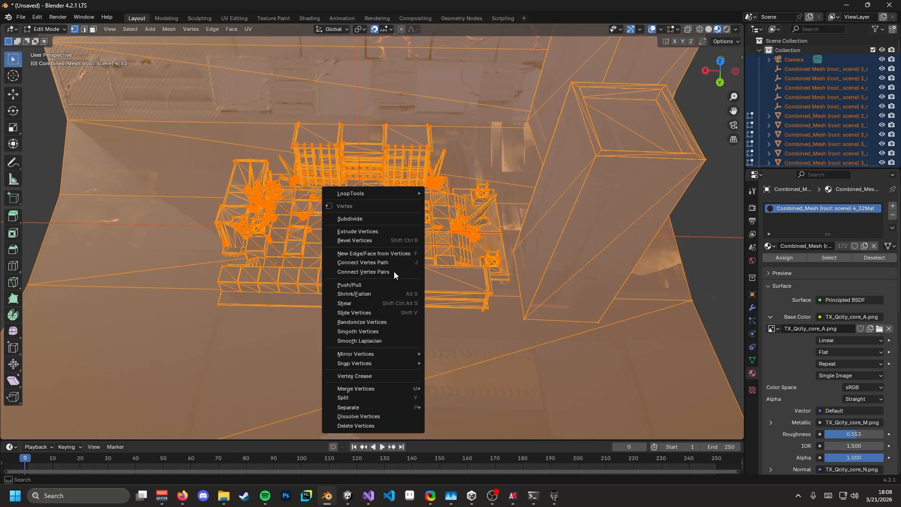
left_click(171, 30)
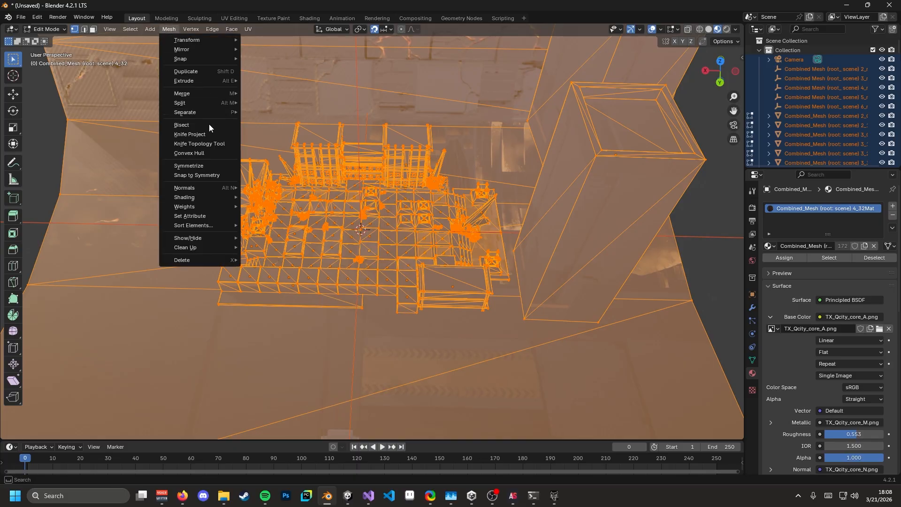
mouse_move(210, 187)
left_click(288, 198)
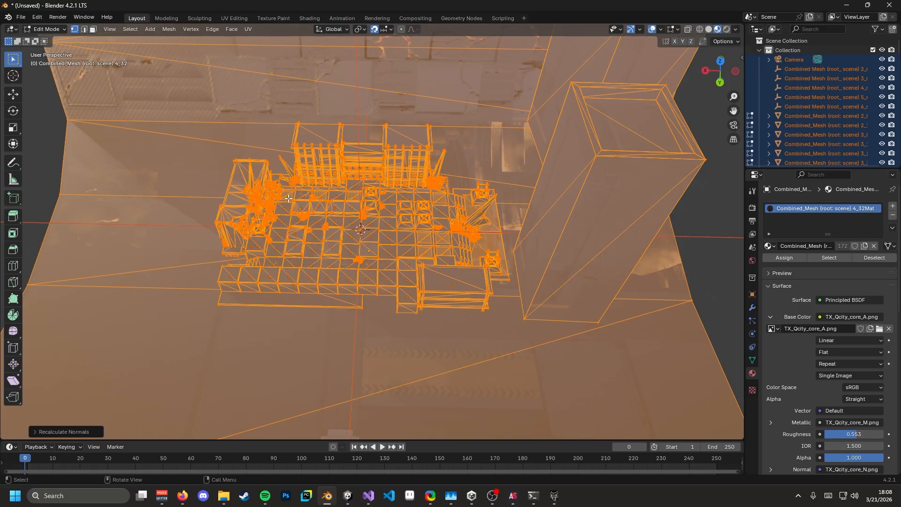
key("Tab")
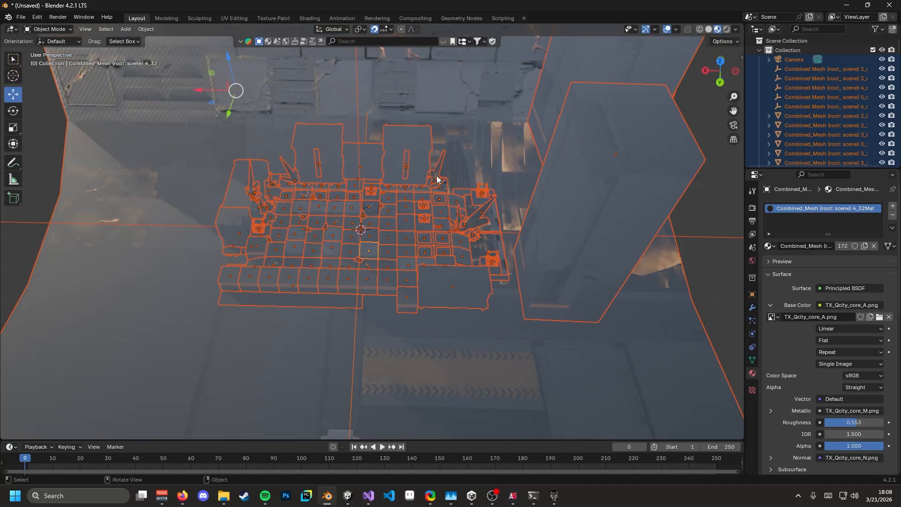
- In Shading, bring 4_32Mat's nodes into view and move the TX_Qcity_core_N node up-left
left_click(302, 21)
mouse_move(399, 344)
middle_mouse_down()
mouse_move(441, 322)
mouse_move(458, 371)
middle_mouse_up()
middle_click_drag(452, 337, 450, 353)
left_click_drag(391, 344, 387, 337)
left_click(360, 384)
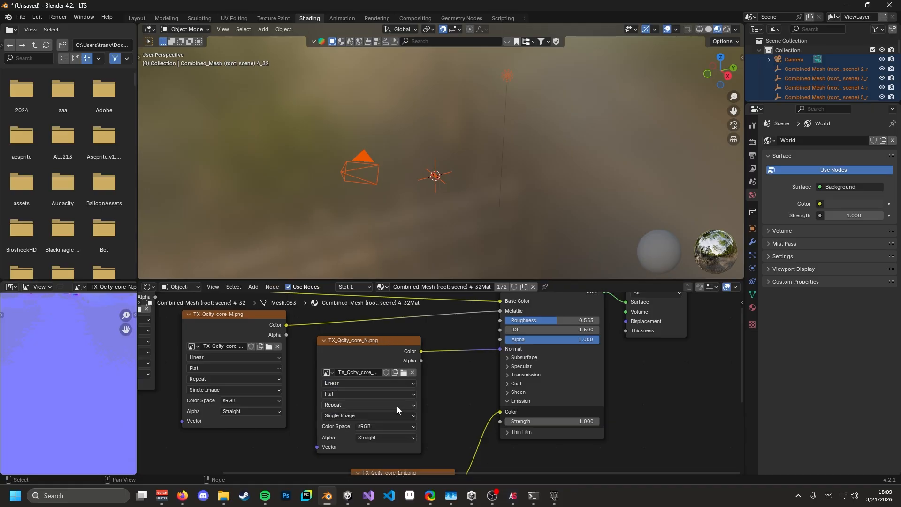
left_click(383, 395)
right_click(444, 393)
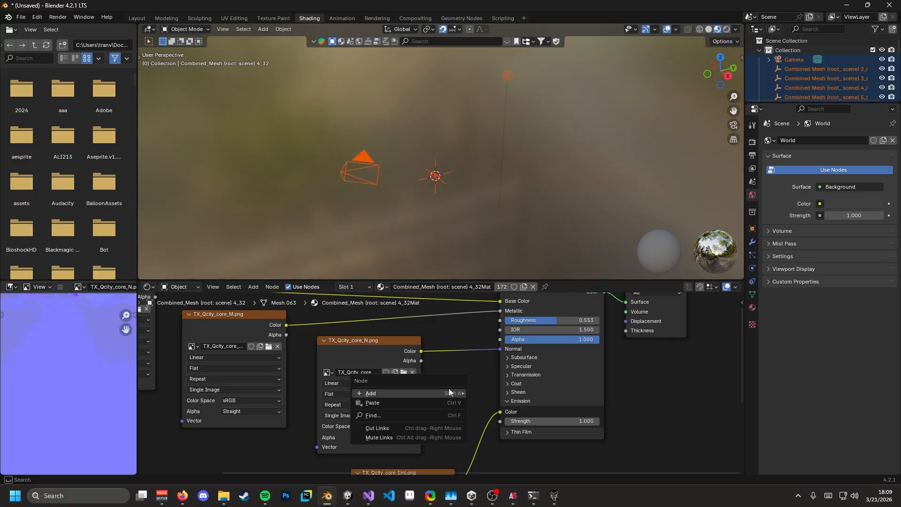
left_click(433, 416)
type("norm")
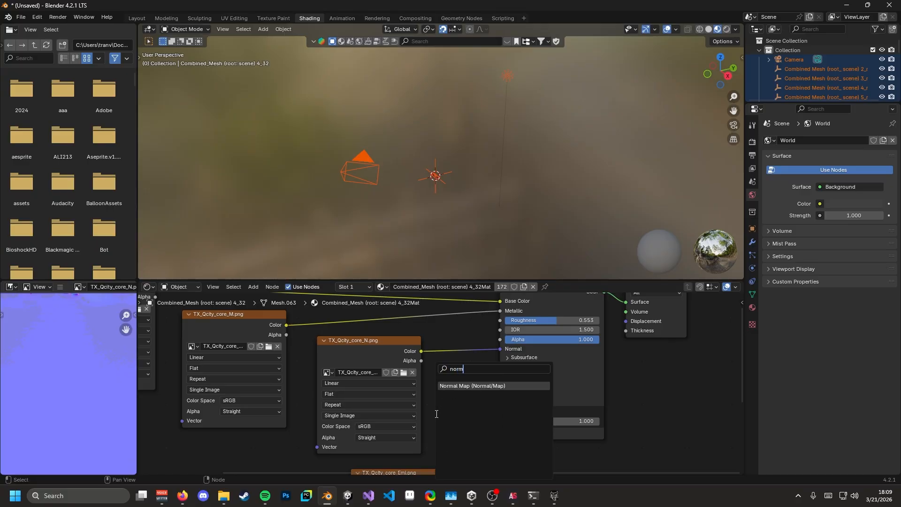
left_click(461, 390)
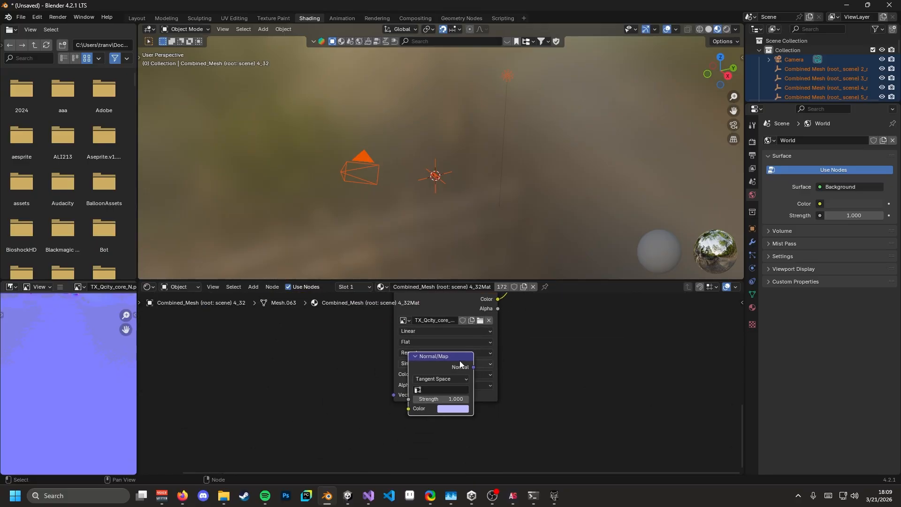
left_click(461, 364)
left_click(548, 336)
middle_click_drag(522, 351, 487, 432)
left_click(429, 433)
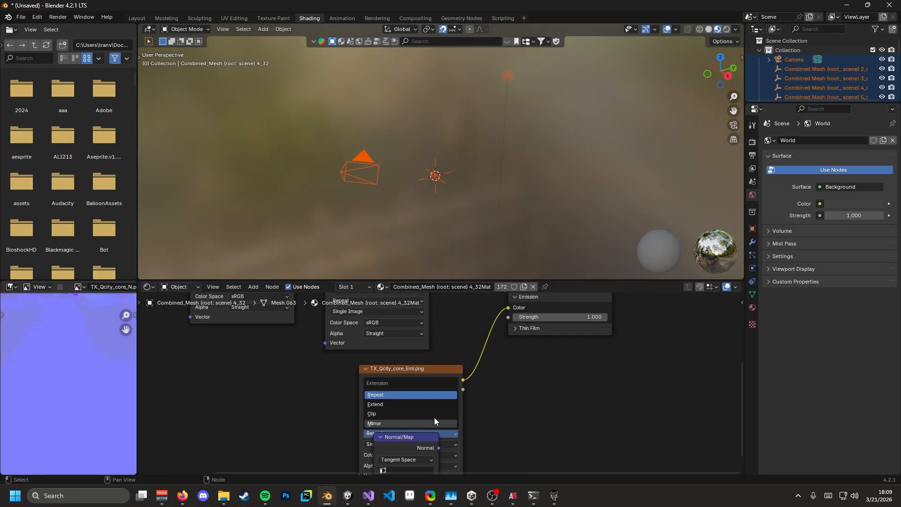
left_click_drag(413, 439, 453, 338)
middle_click_drag(494, 354, 492, 403)
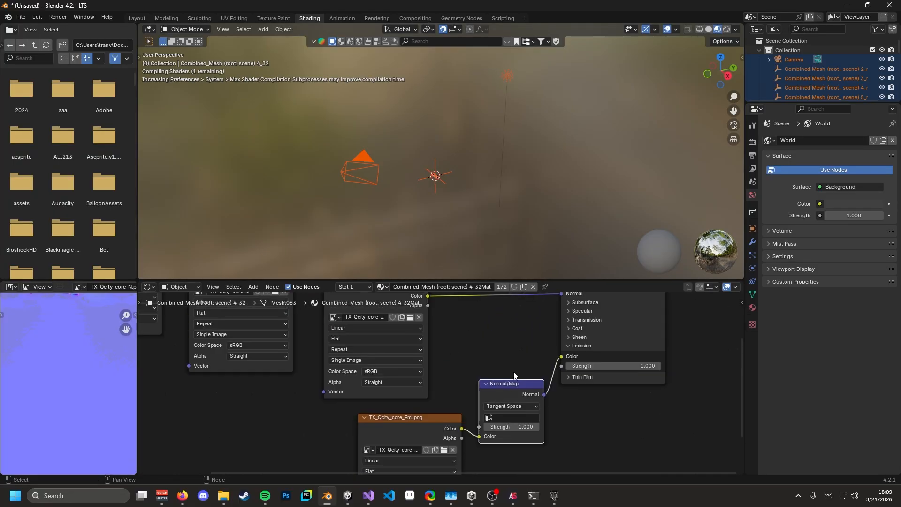
middle_click_drag(516, 342, 506, 394)
left_click_drag(509, 417, 503, 321)
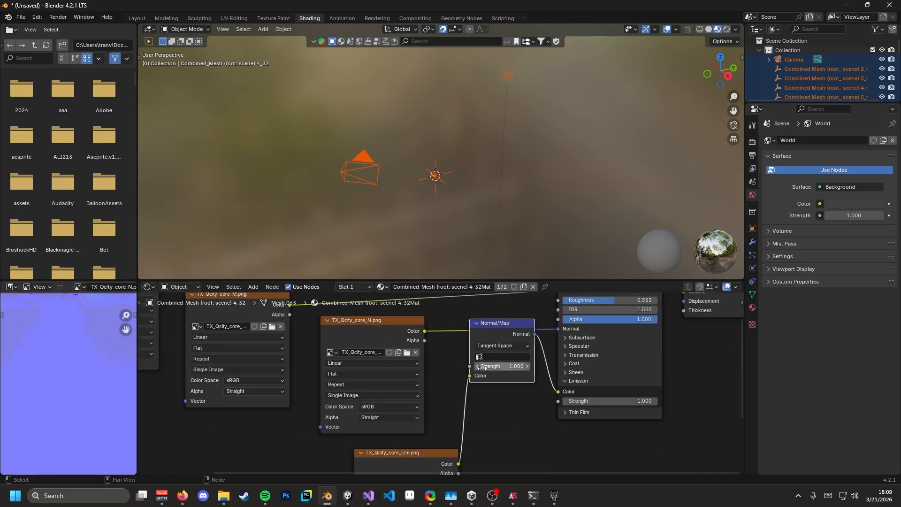
left_click_drag(471, 376, 559, 395)
left_click_drag(425, 341, 470, 376)
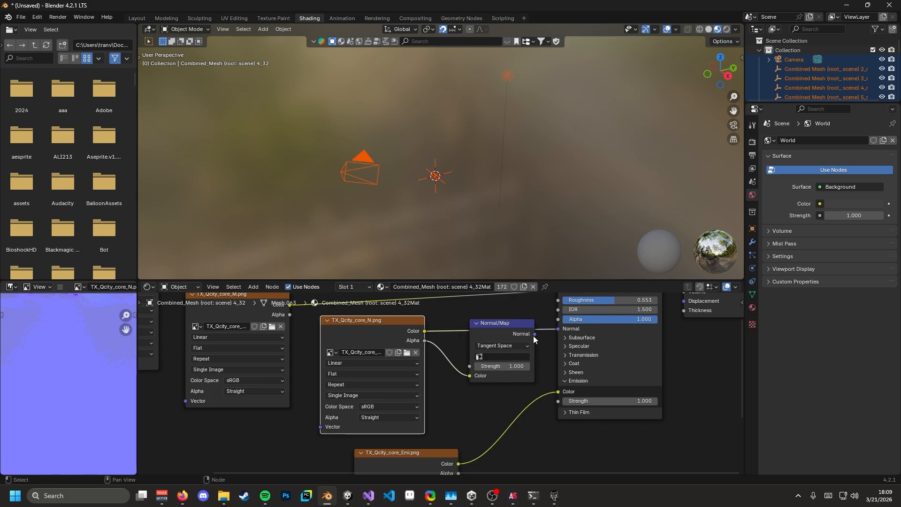
left_click(140, 19)
left_click(284, 151)
scroll(363, 195, "up", 4)
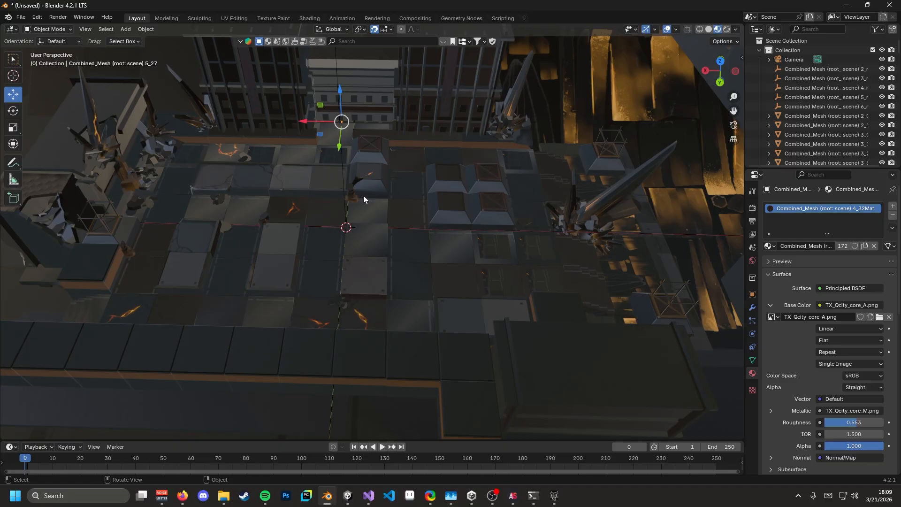
middle_click_drag(374, 226, 357, 202)
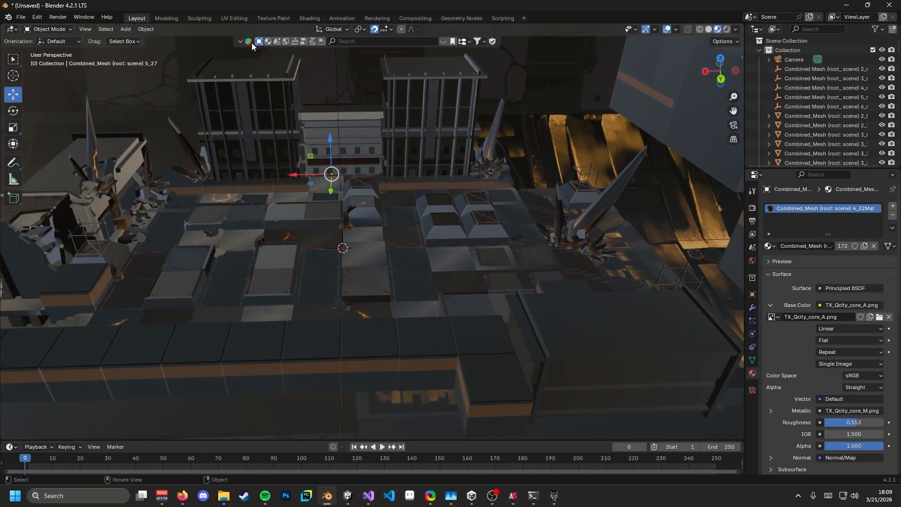
left_click(302, 20)
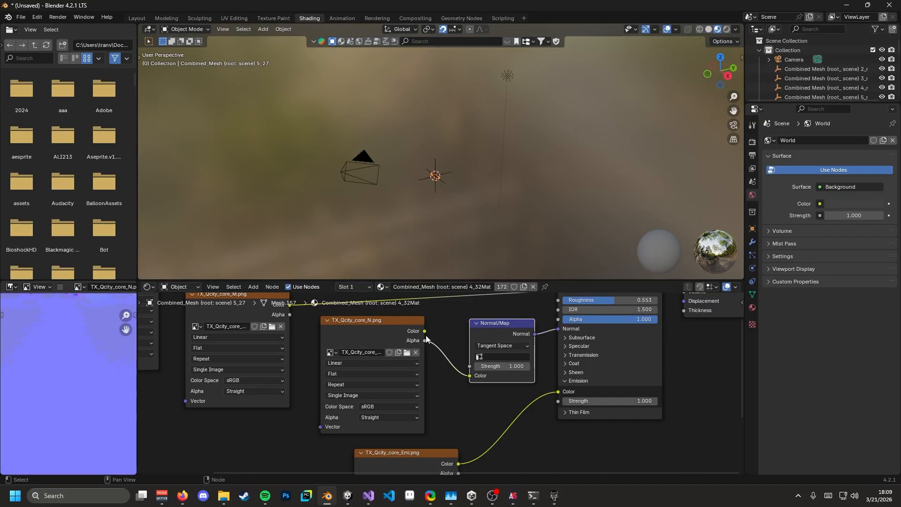
left_click_drag(424, 331, 555, 325)
left_click(503, 322)
key("x")
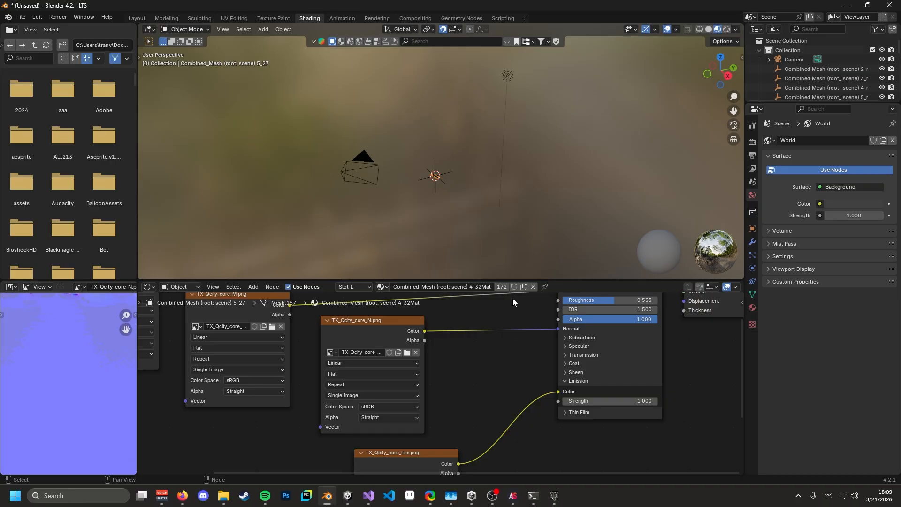
- Cancel the save dialog and return to the Layout workspace
key("ctrl+s")
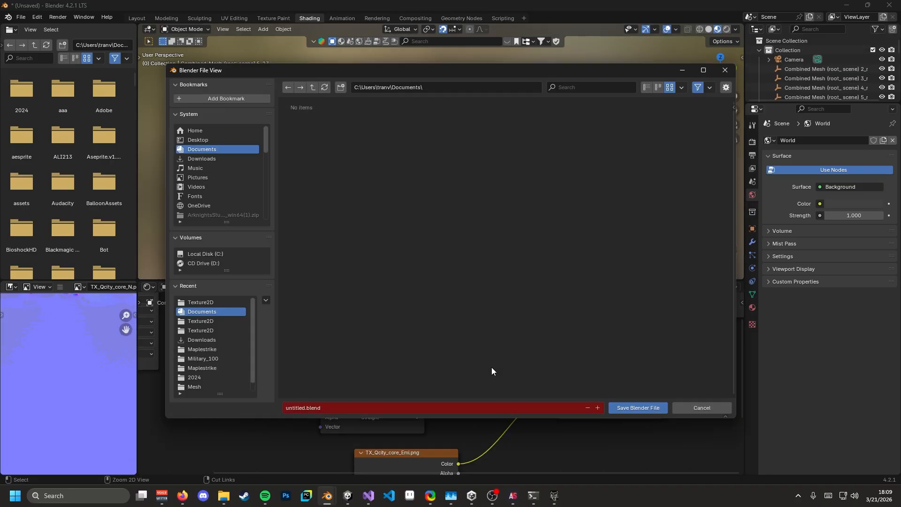
left_click(700, 407)
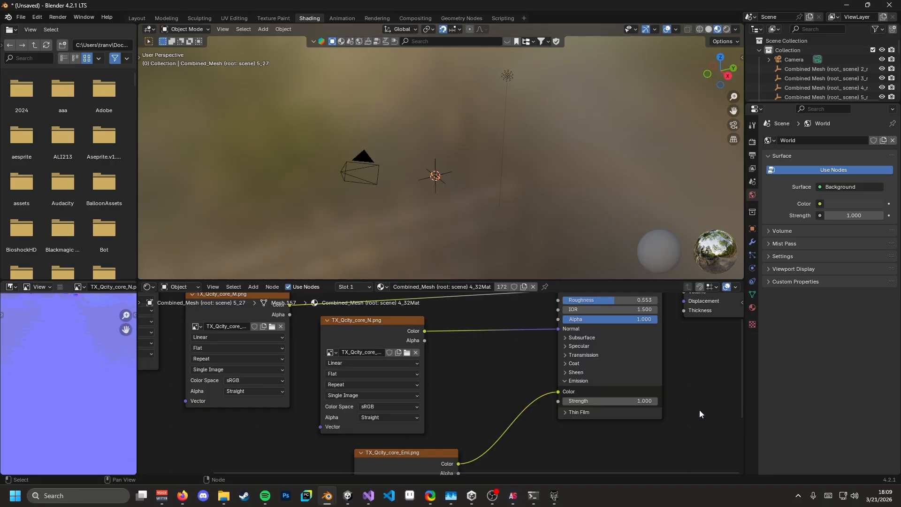
left_click(137, 18)
scroll(368, 268, "down", 4)
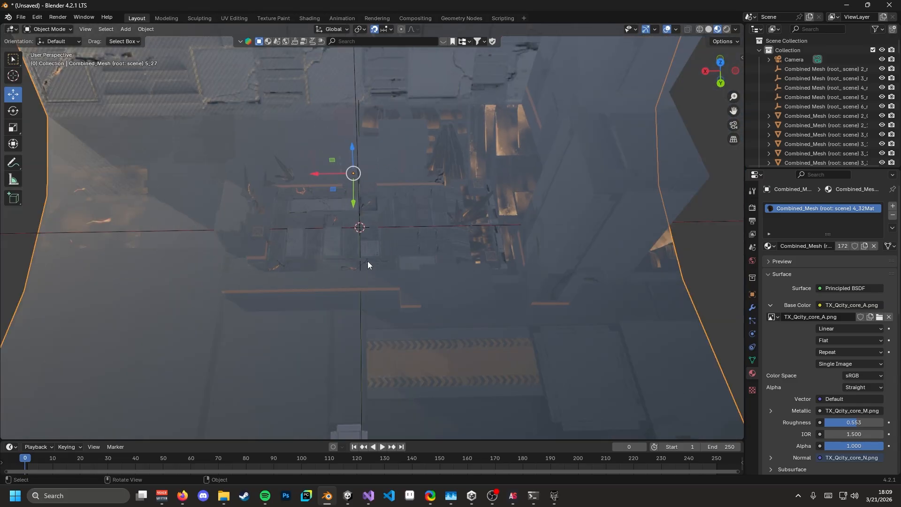
scroll(368, 262, "up", 5)
- Orbit to a top-down floor view, checking tiles 4_32, 4_91 and 4_104
left_click(381, 283)
middle_click_drag(359, 249, 460, 203)
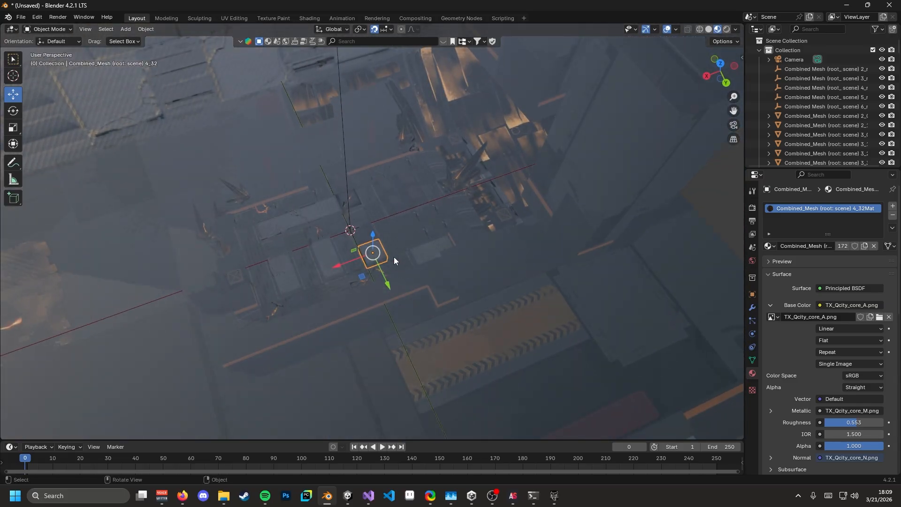
middle_click_drag(393, 258, 305, 198)
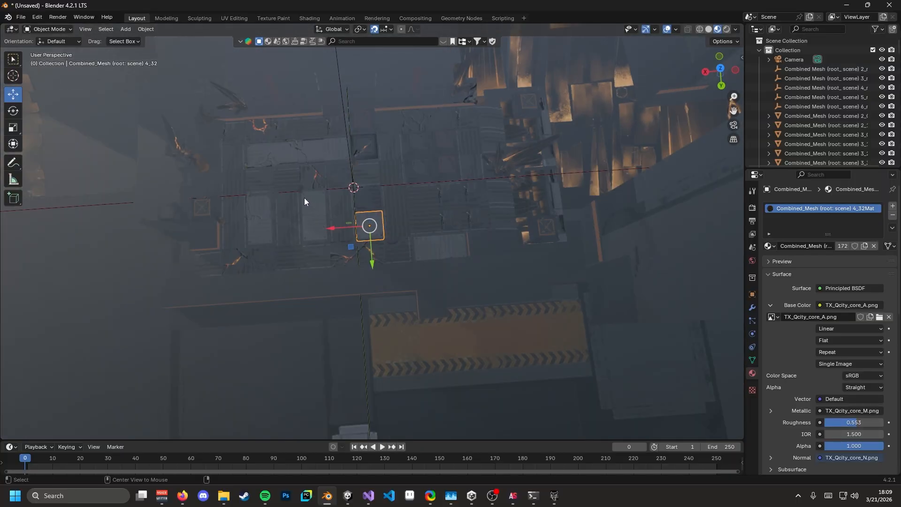
middle_click(305, 196, "alt")
scroll(377, 212, "up", 5)
left_click(368, 191)
left_click(347, 201)
middle_click_drag(345, 232, 449, 186)
left_click(349, 242)
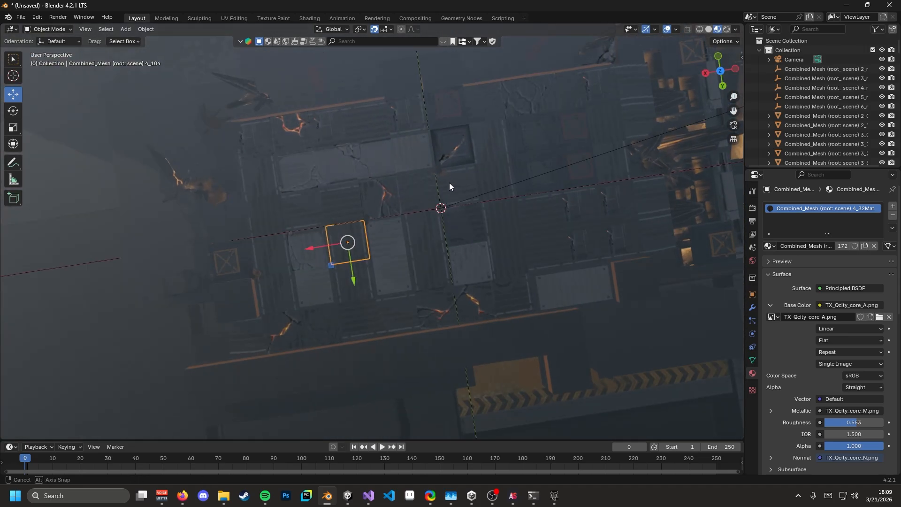
- Select floor object 3_6, then floor tile 4_14 from an oblique view
left_click(408, 123)
middle_click_drag(597, 226, 511, 198)
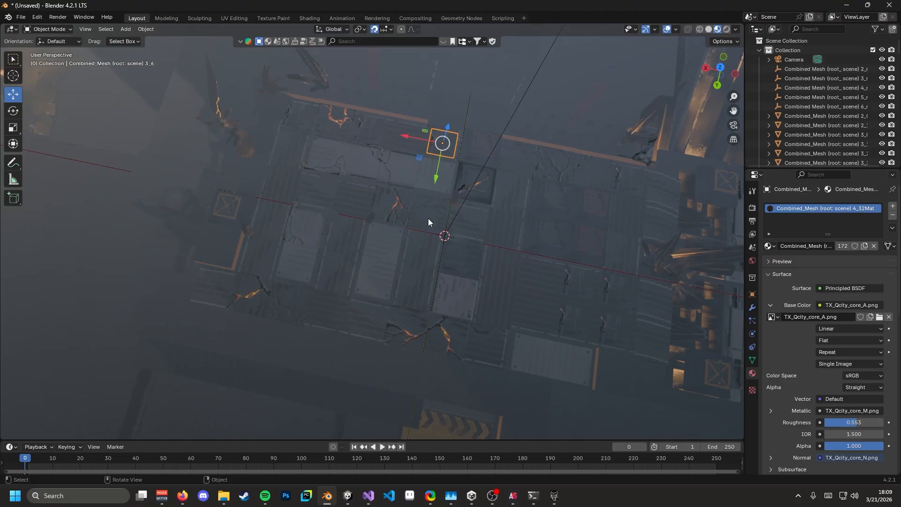
middle_click_drag(398, 308, 397, 272)
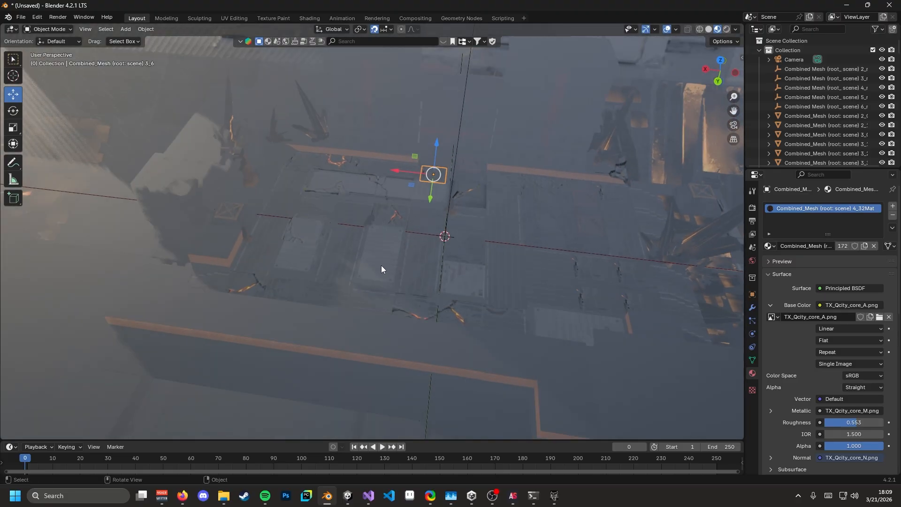
left_click(379, 269)
- Duplicate tile 4_14 in place, turn off snapping, and raise the copy above the floor
key("shift+d")
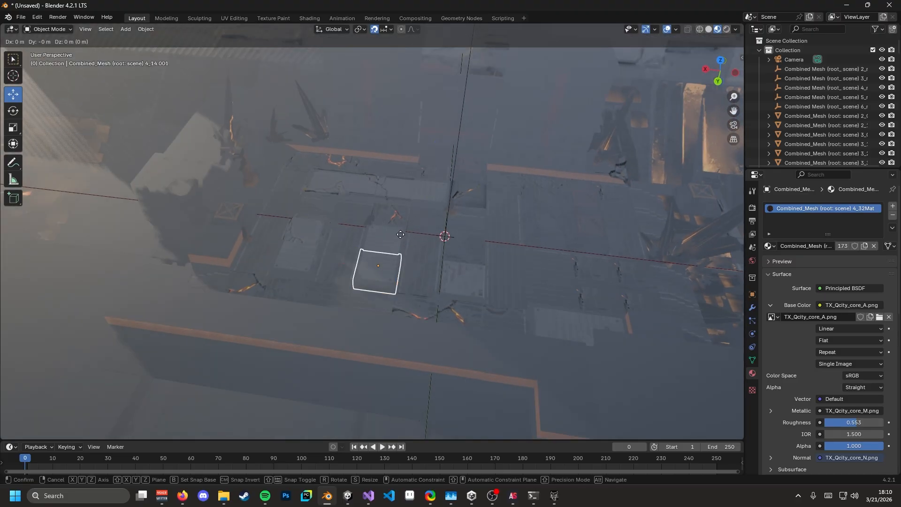
right_click(405, 253)
scroll(442, 247, "down", 1)
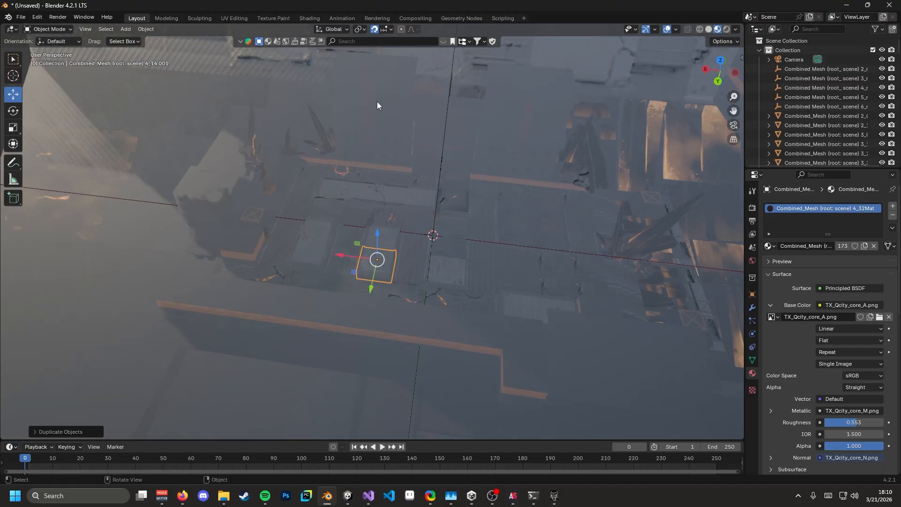
left_click(374, 31)
scroll(407, 244, "up", 4)
left_click_drag(385, 276, 381, 208)
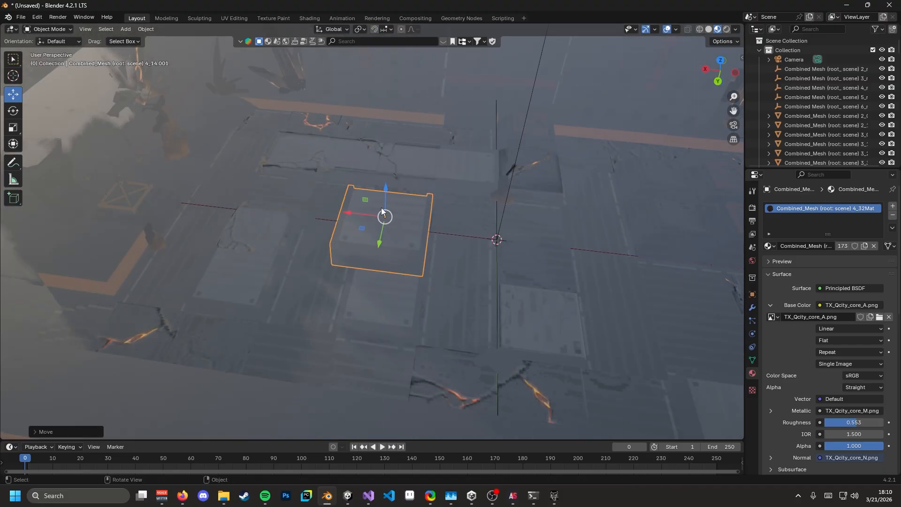
- Compare the raised copy with the original 4_14, then delete the copy 4_14.001
left_click(386, 308)
left_click(396, 247)
left_click(393, 310)
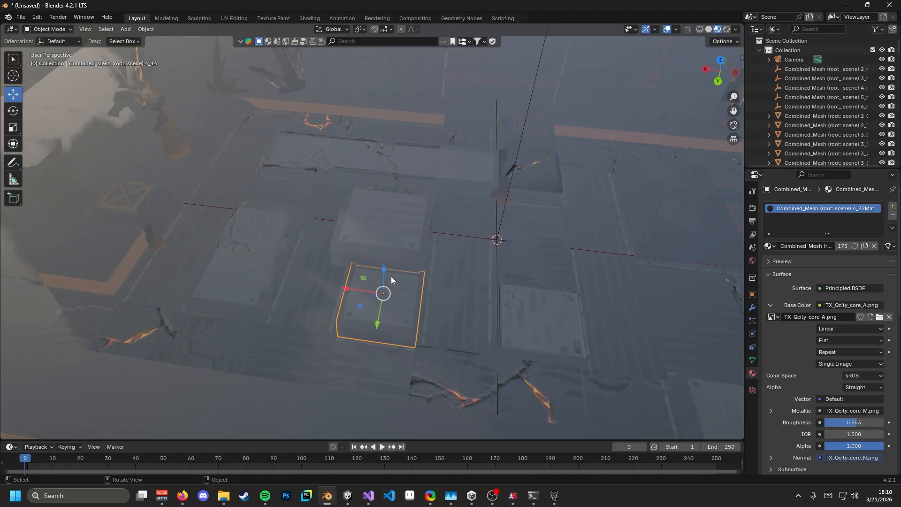
left_click(395, 243)
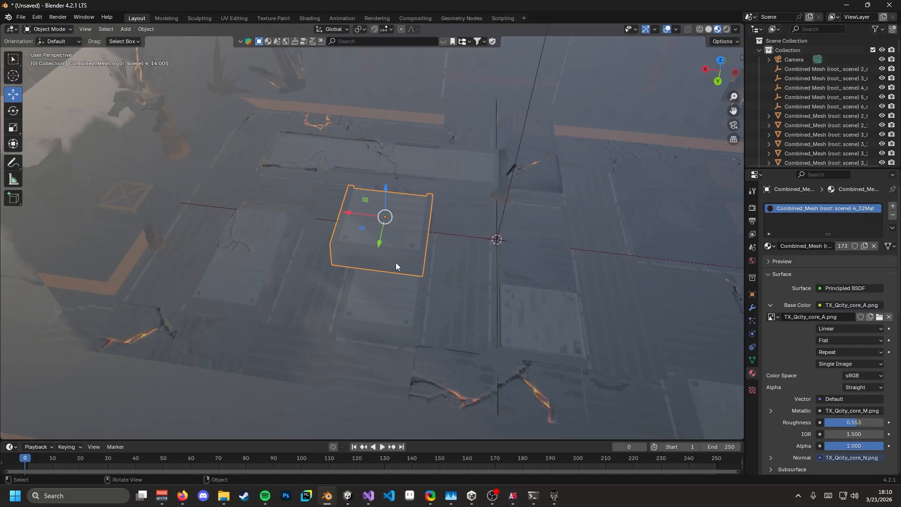
key("Delete")
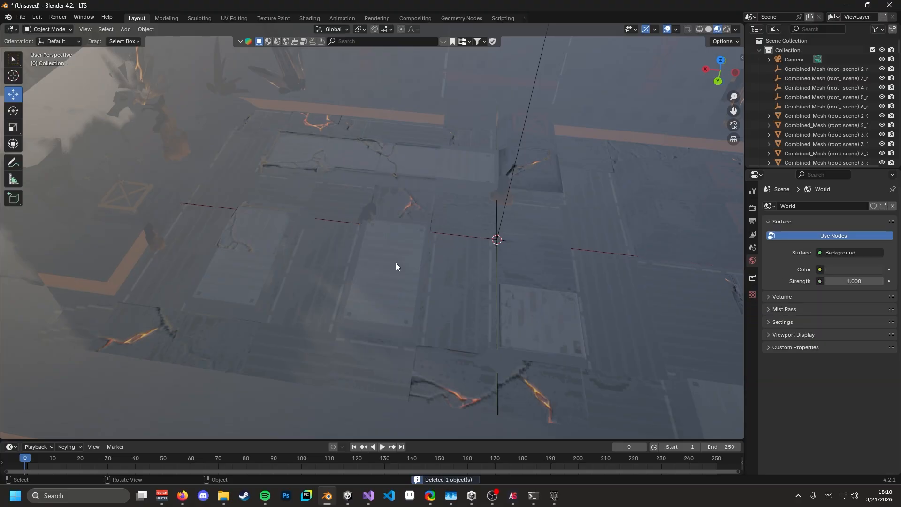
- Move to another floor area and make a square floor tile the active object
scroll(445, 215, "down", 3)
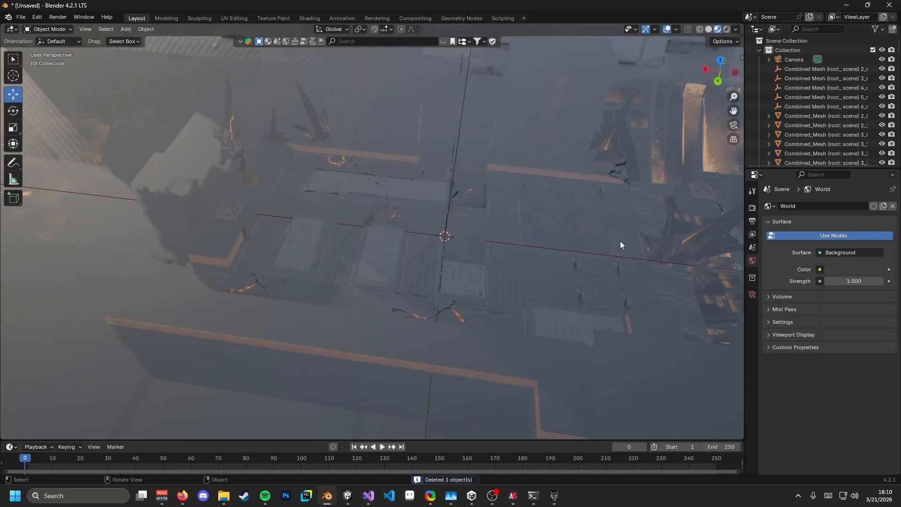
middle_click_drag(676, 252, 353, 261, "shift")
scroll(354, 272, "up", 4)
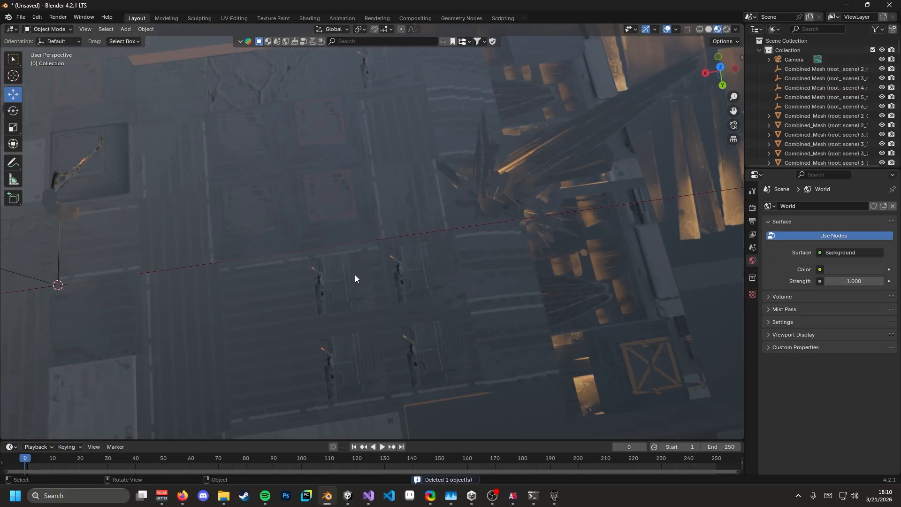
left_click(355, 277)
middle_click_drag(402, 305, 410, 277)
left_click(349, 274)
- Remove the material slot from the left square tile
left_click(408, 282, "shift")
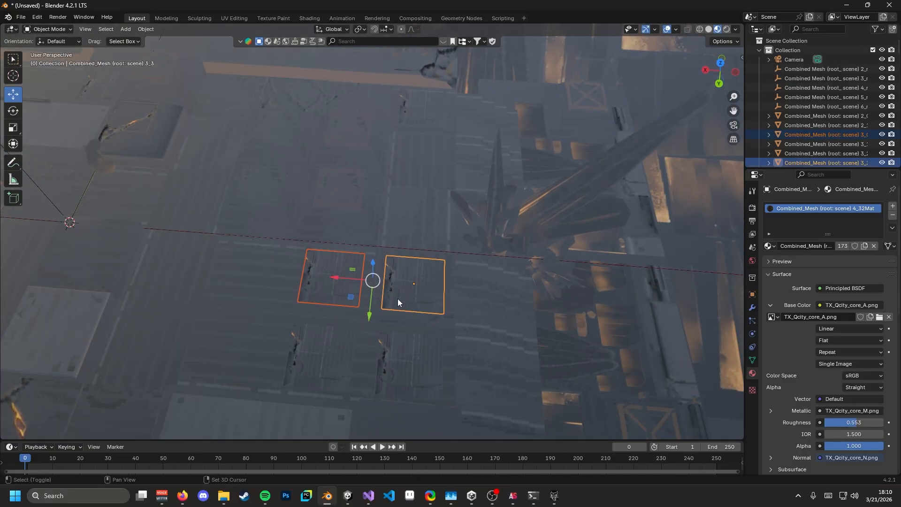
left_click(335, 289)
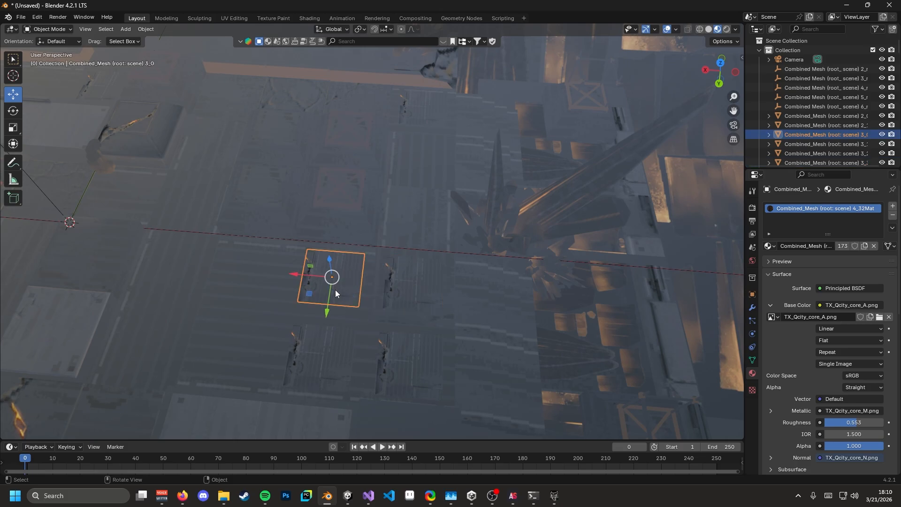
left_click(893, 215)
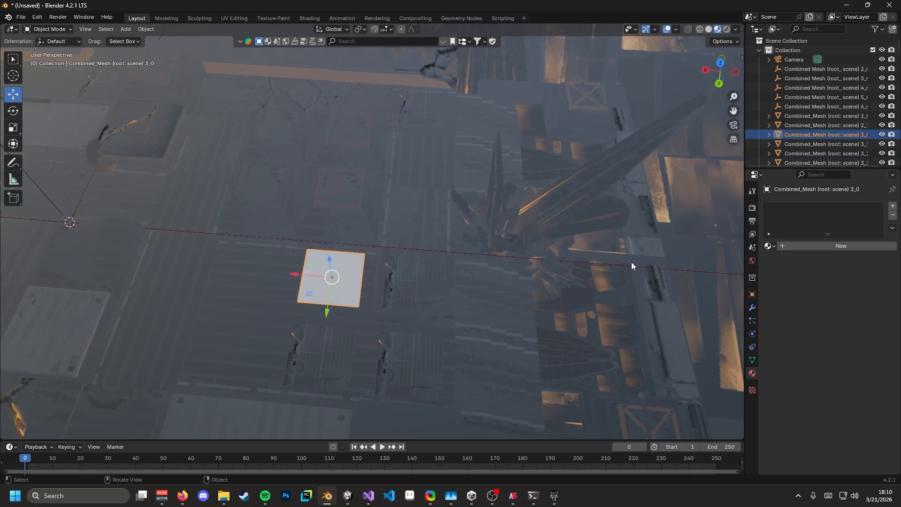
- Select four neighbouring tiles with the white tile active and try linking its material, then cancel
left_click(384, 295)
left_click(409, 352, "shift")
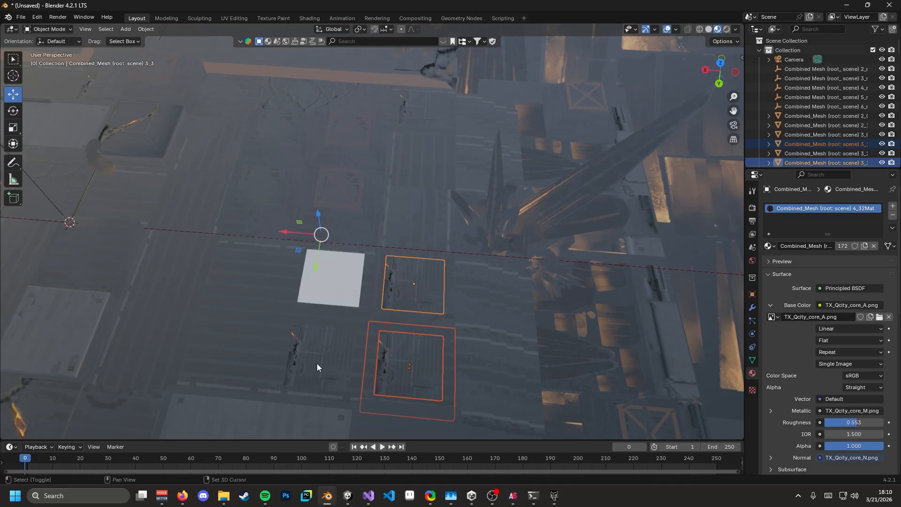
left_click(397, 261)
left_click(388, 370, "shift")
left_click(338, 345, "shift")
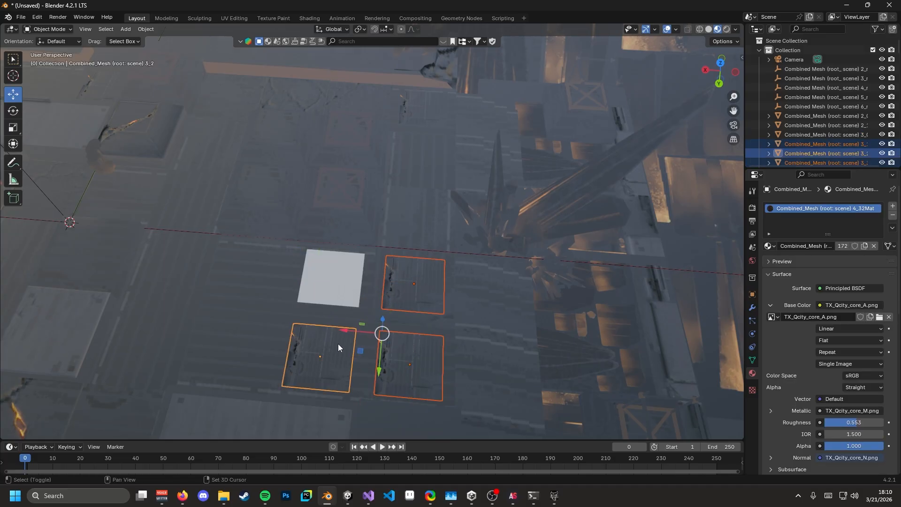
left_click(428, 109, "shift")
left_click(325, 292, "shift")
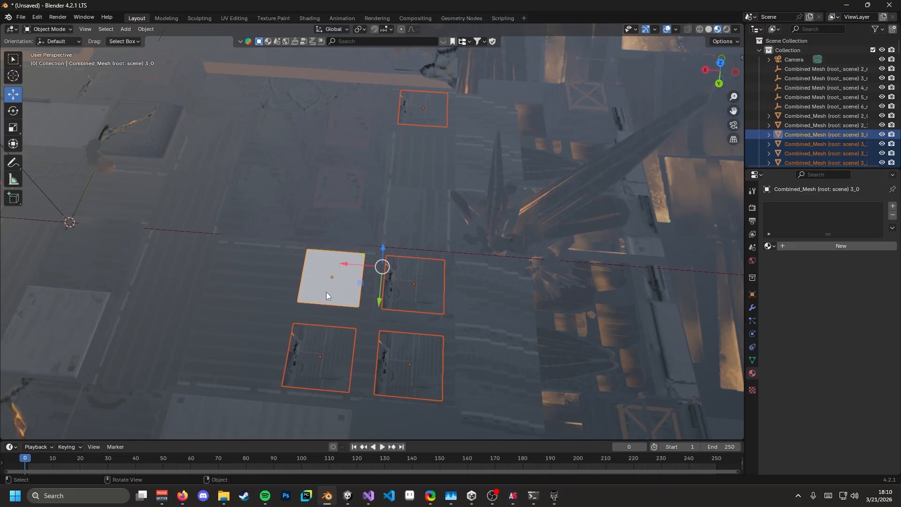
key("ctrl+l")
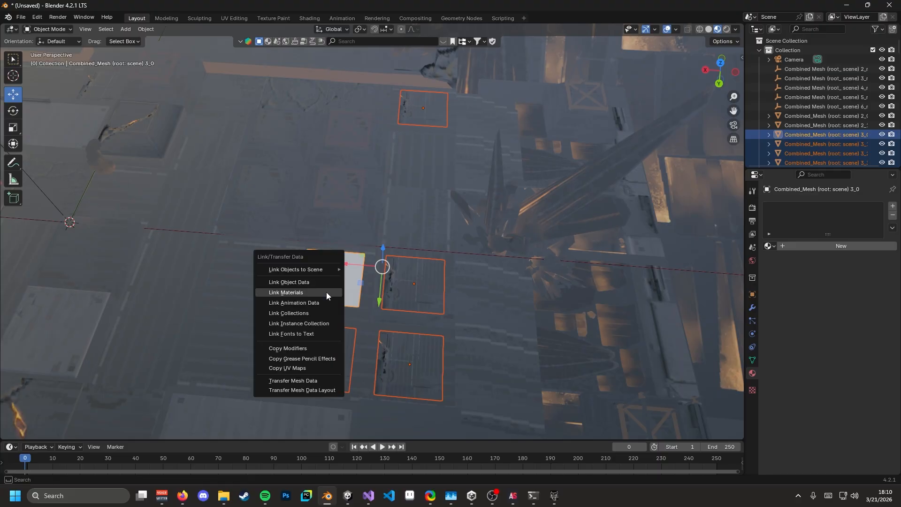
left_click(326, 291)
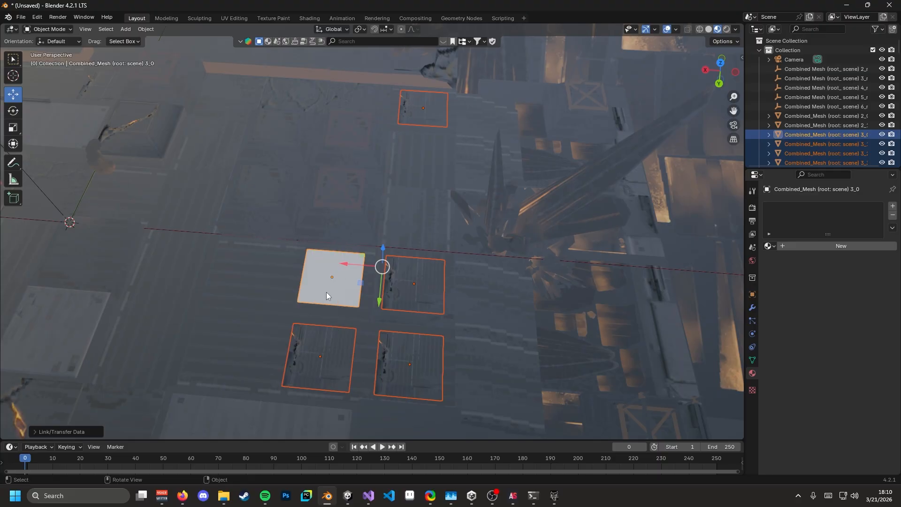
key("ctrl+l")
left_click(325, 292)
- Give the white tile on its own a new material, Material.001
middle_click_drag(326, 292, 437, 299)
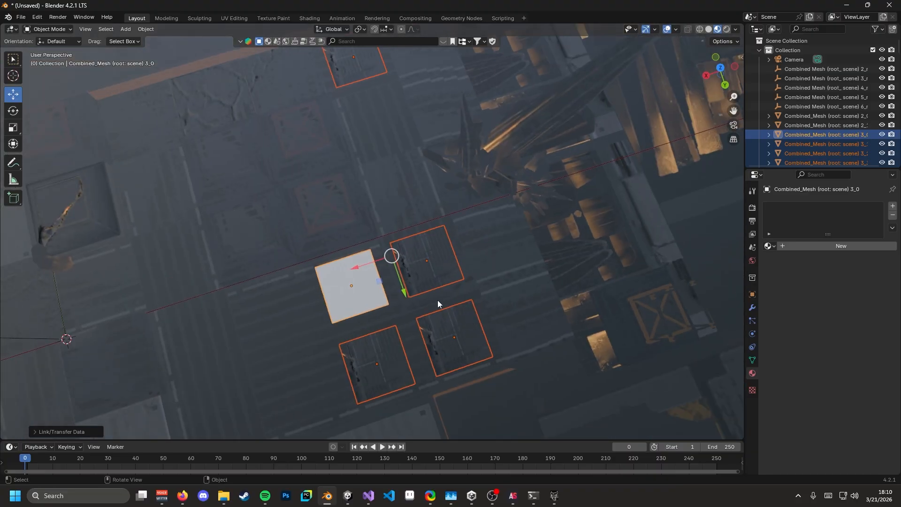
left_click(375, 282)
middle_click_drag(382, 280, 436, 232)
left_click(796, 243)
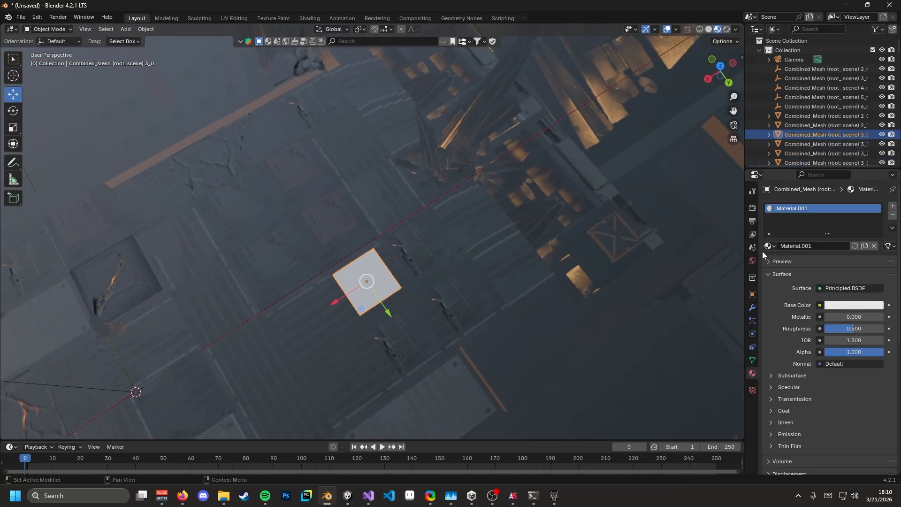
- Link Material.001 from the white tile to the four other selected floor tiles
left_click(323, 106, "shift")
left_click(423, 246, "shift")
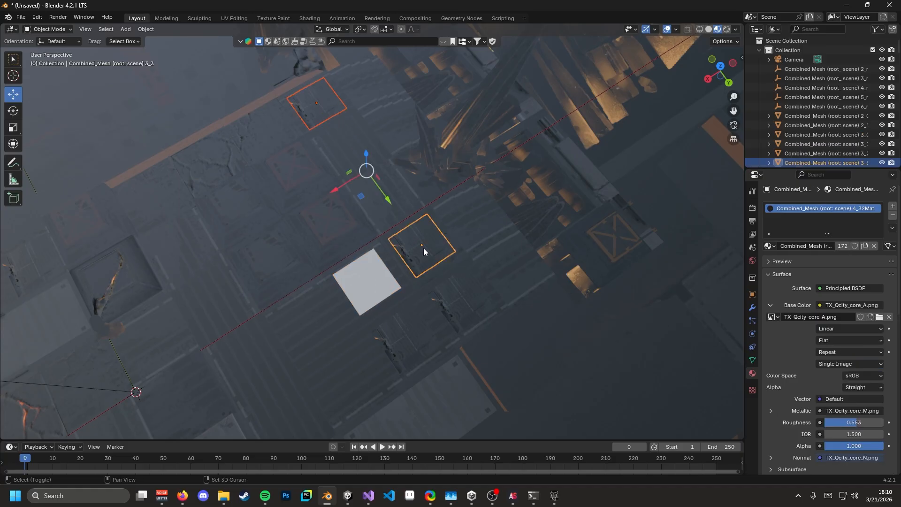
left_click(463, 298, "shift")
left_click(402, 335, "shift")
key("ctrl+l")
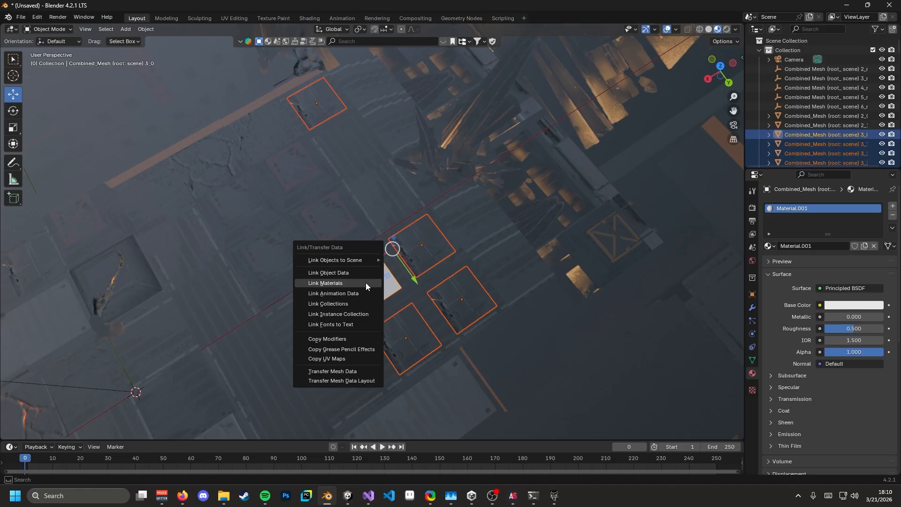
left_click(366, 284)
scroll(440, 302, "up", 1)
middle_click_drag(440, 302, 419, 300)
left_click(351, 291)
scroll(356, 274, "down", 4)
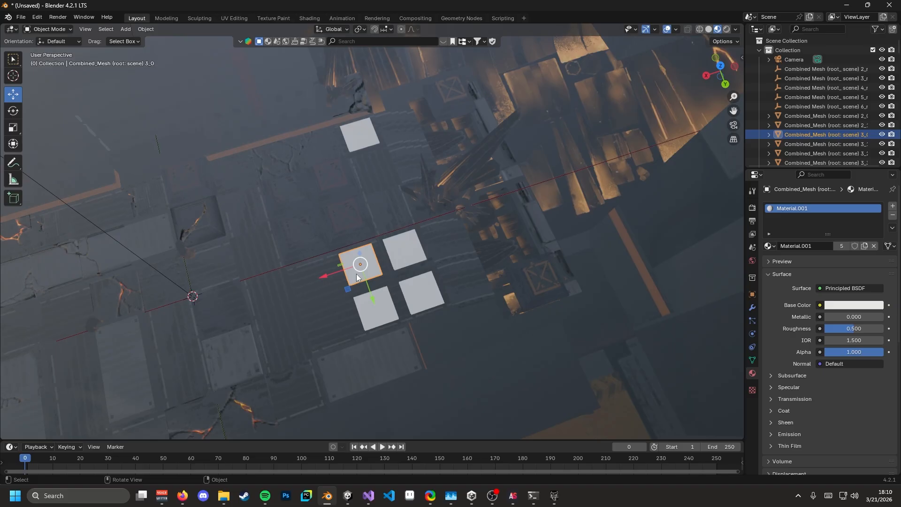
middle_click_drag(356, 274, 314, 273)
middle_click_drag(190, 249, 266, 290)
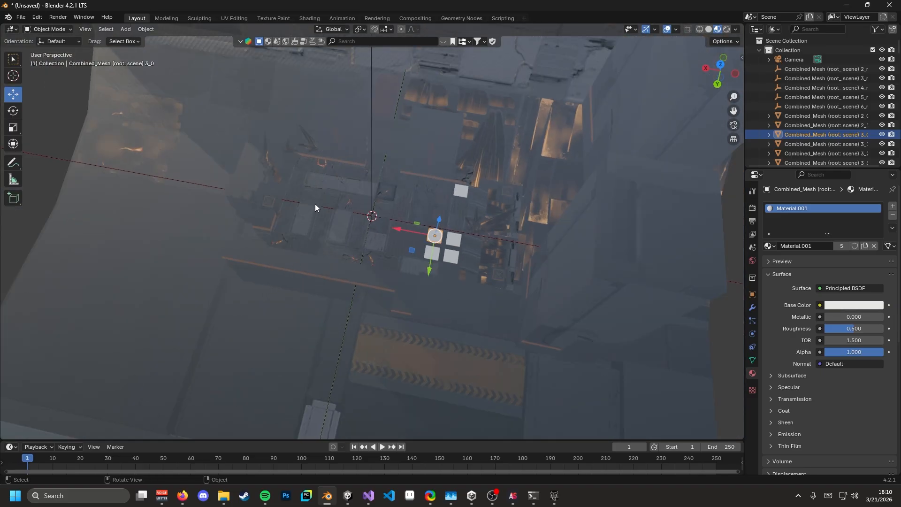
middle_click_drag(352, 168, 374, 212, "shift")
scroll(409, 233, "up", 5)
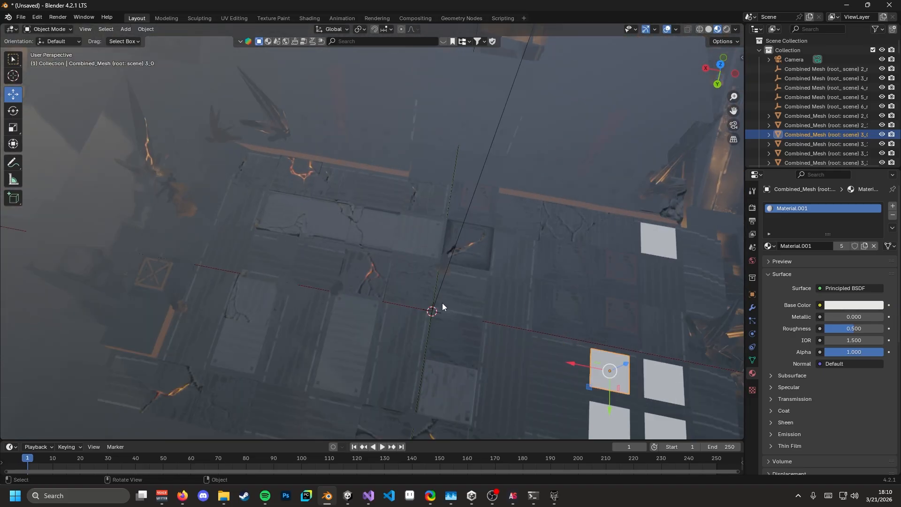
middle_click_drag(442, 307, 426, 282)
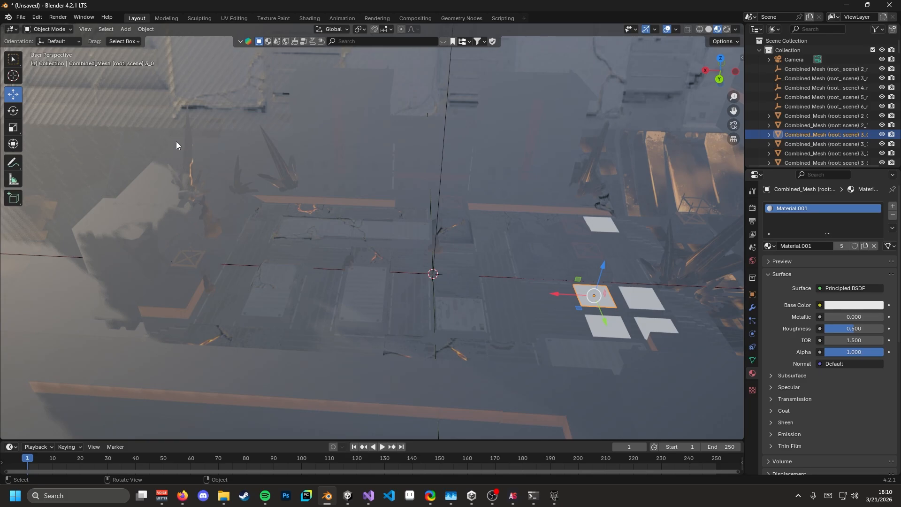
left_click(21, 17)
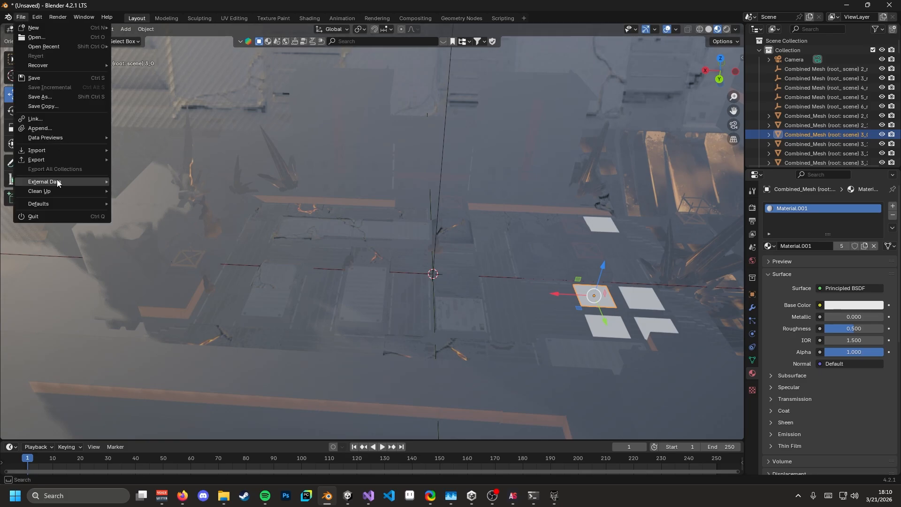
key("Escape")
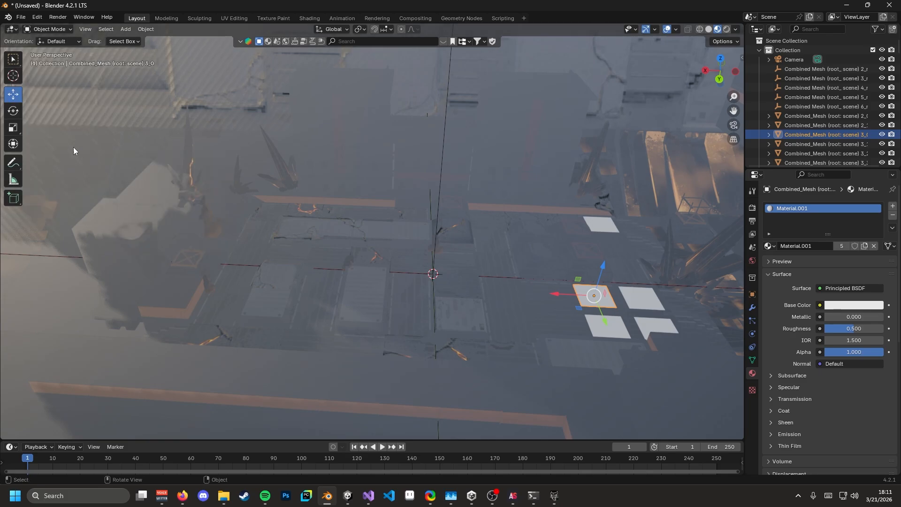
left_click(21, 18)
mouse_move(44, 160)
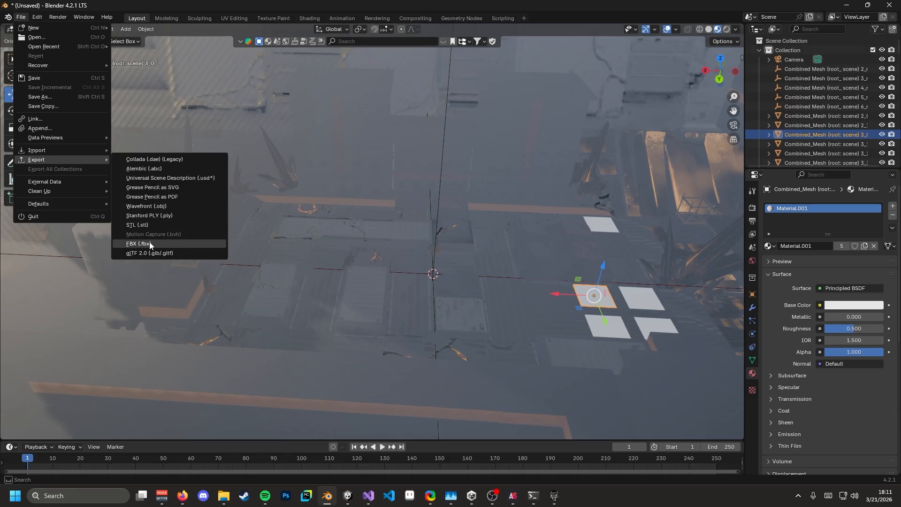
scroll(378, 224, "down", 5)
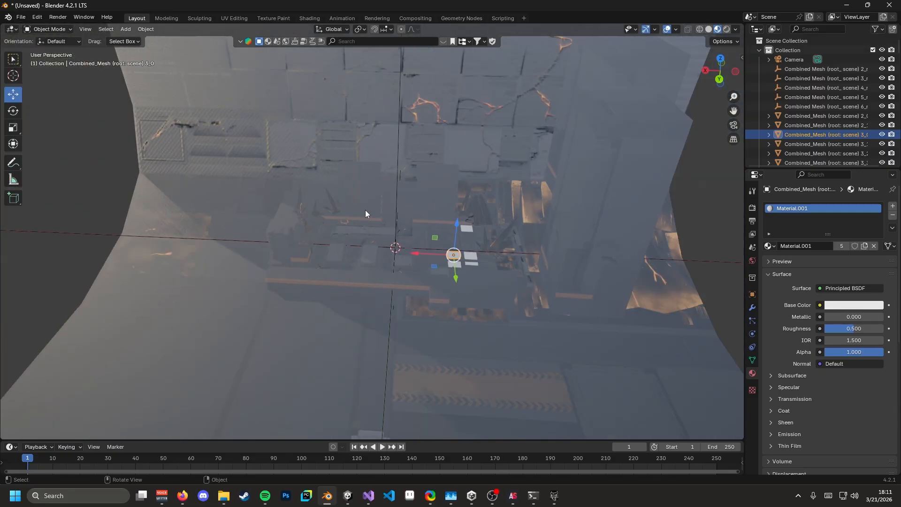
- In Unity, show the Lighting environment settings and navigate the Project panel to Assets/Map
left_click(348, 496)
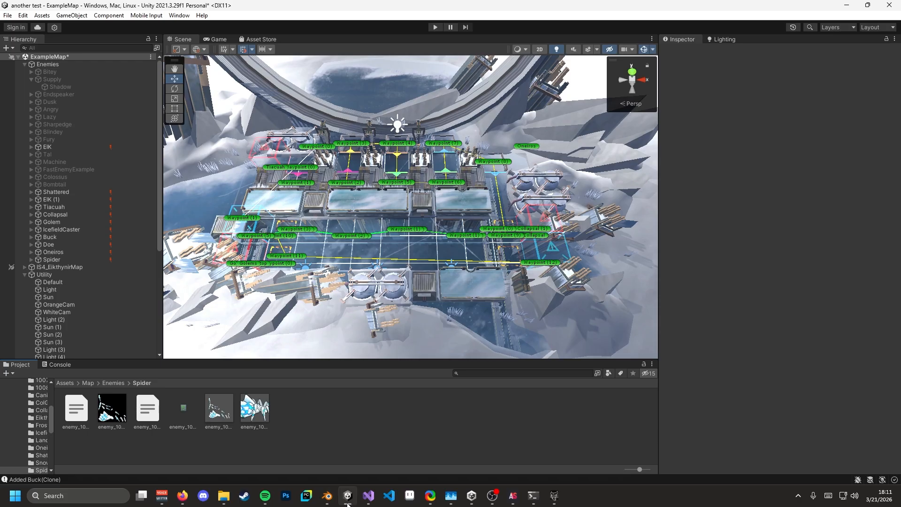
left_click(726, 42)
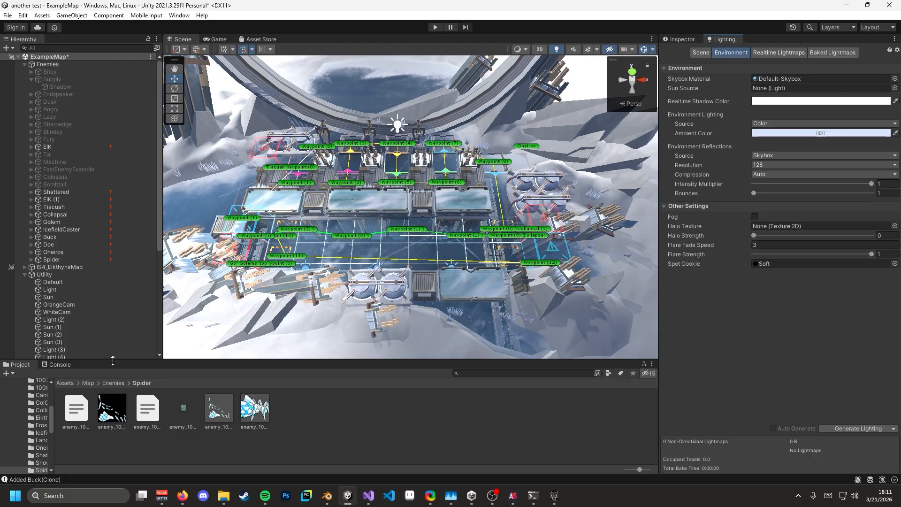
left_click(113, 383)
left_click(88, 383)
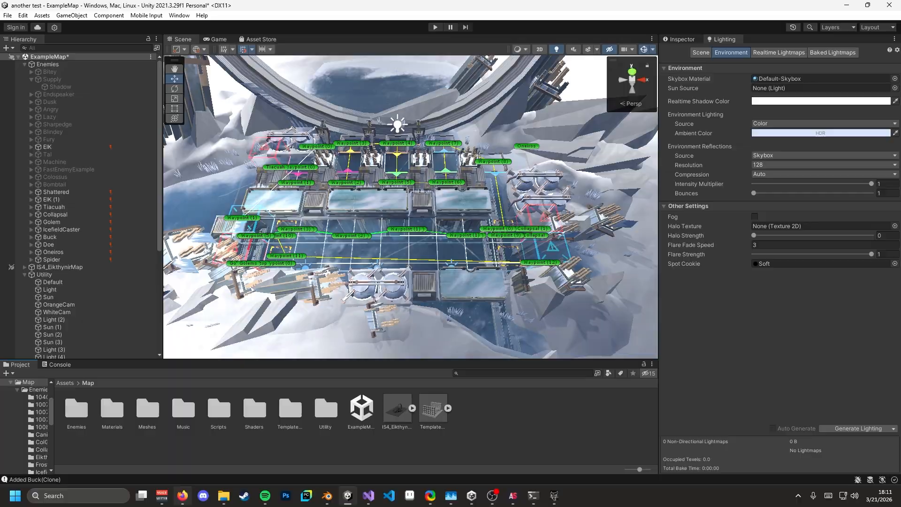
- Bring up the ZOOTLAB GitHub repository tab in Firefox
left_click(182, 496)
left_click(73, 10)
scroll(387, 263, "up", 15)
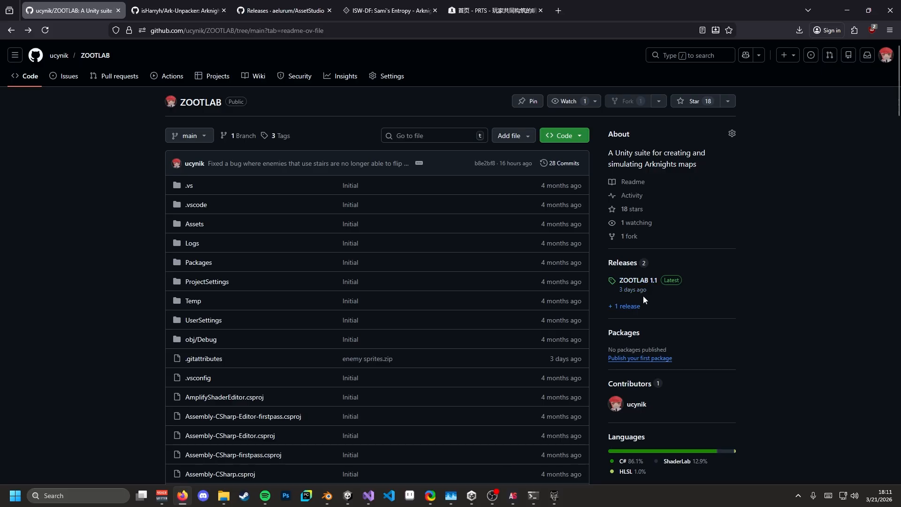
- View the ZOOTLAB 1.1 release assets on the Releases page, then return to Unity
left_click(623, 262)
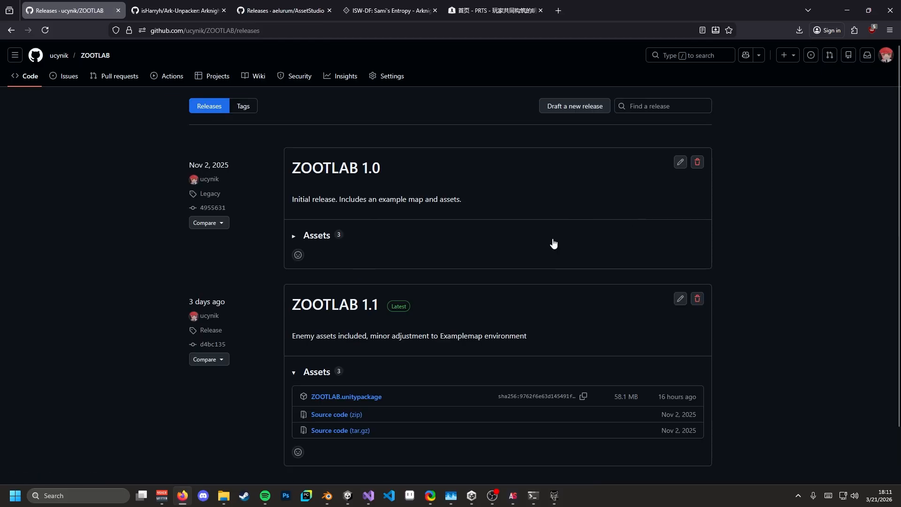
scroll(329, 305, "down", 2)
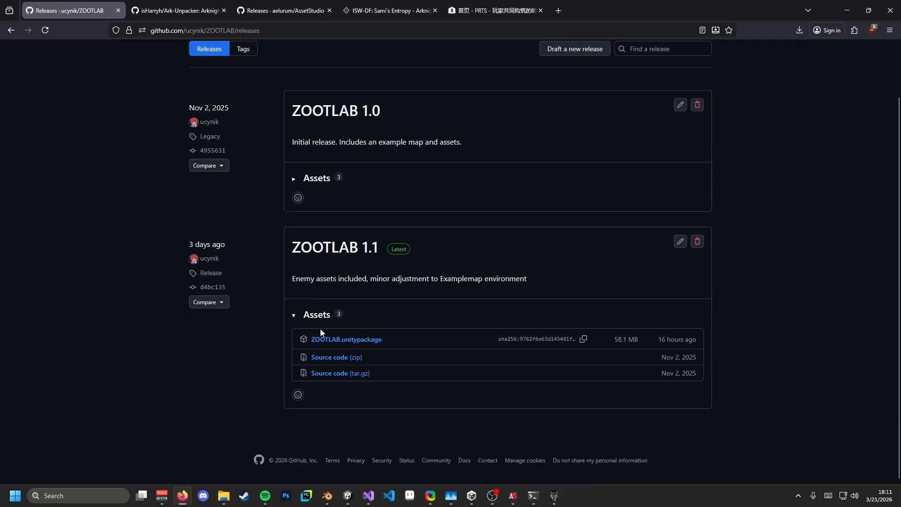
key("alt+Tab")
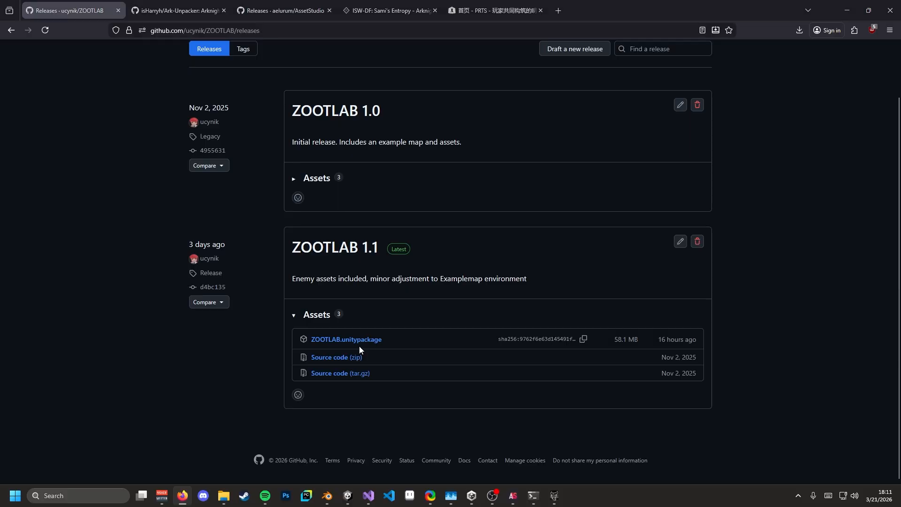
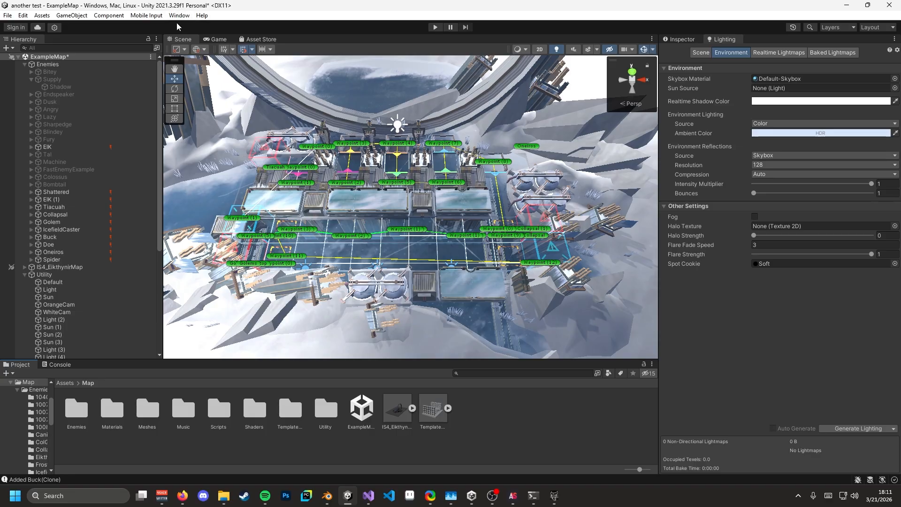
- Check the Post Processing package in the Package Manager by searching the Unity Registry for 'post p'
left_click(180, 17)
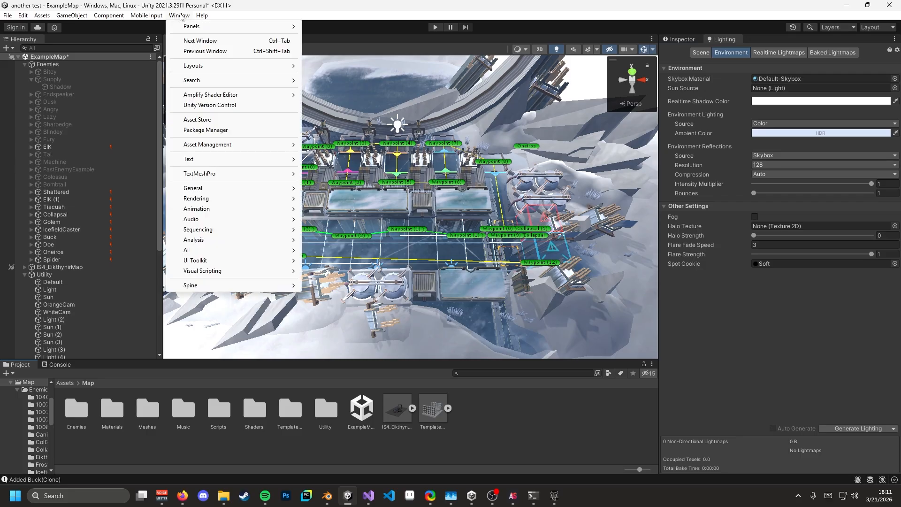
left_click(200, 131)
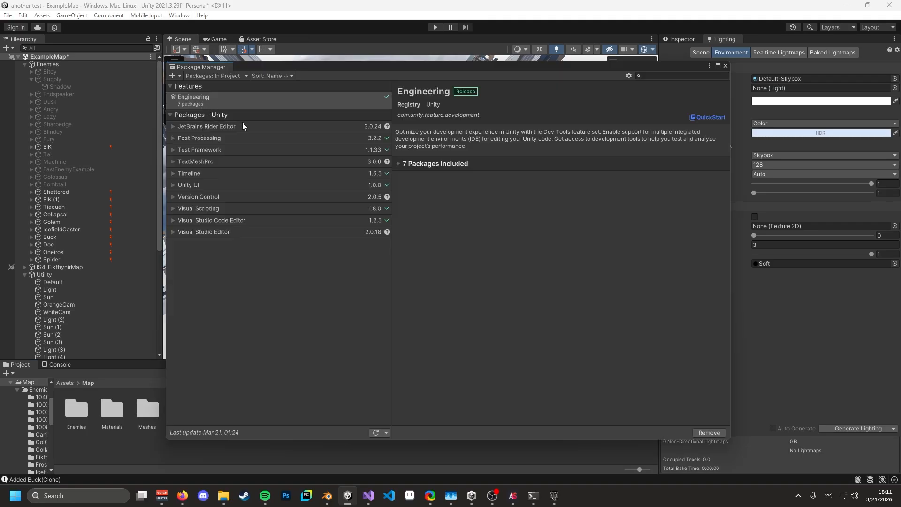
left_click(199, 141)
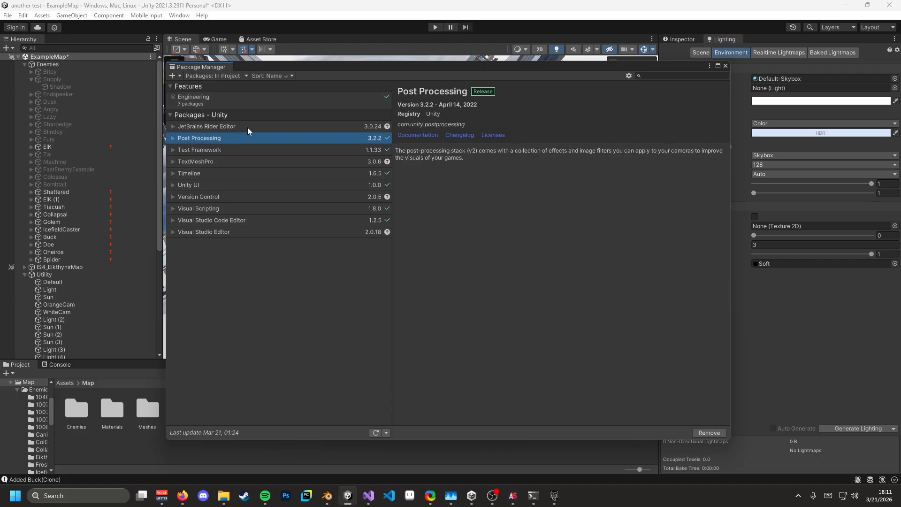
left_click(206, 77)
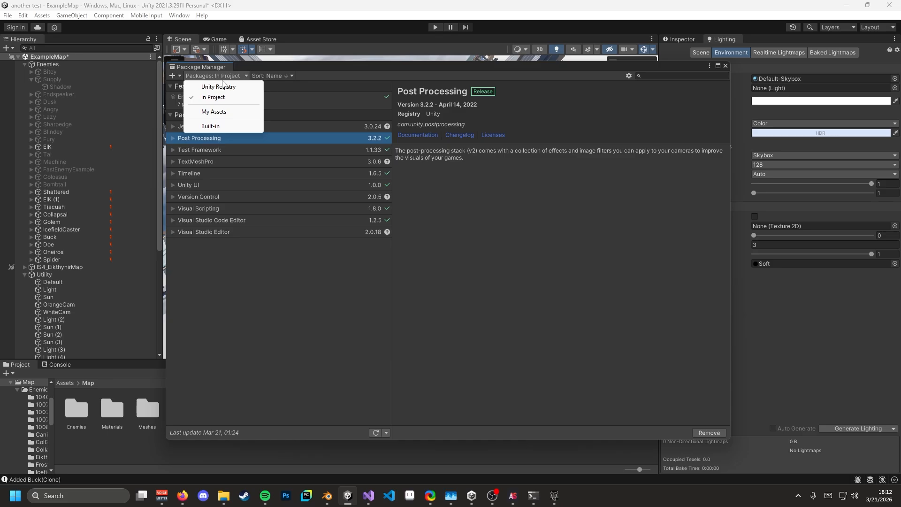
left_click(218, 86)
left_click(685, 75)
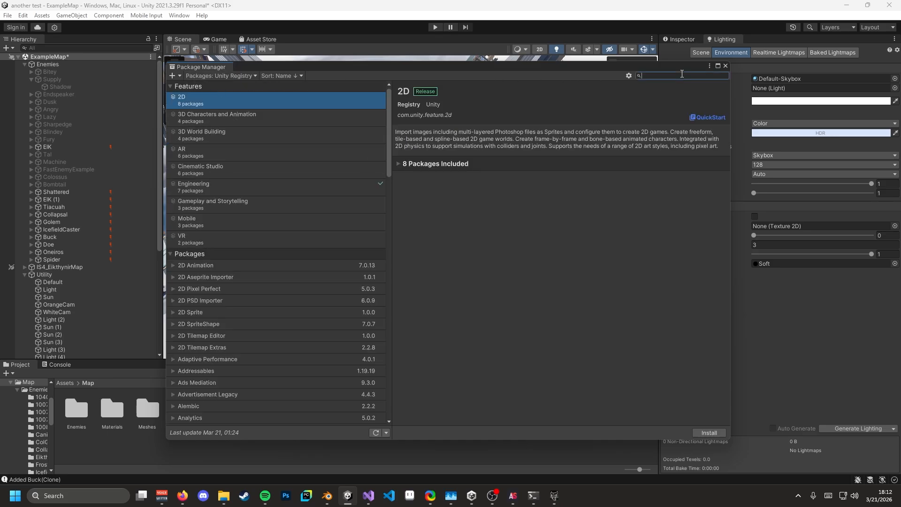
type("post pro")
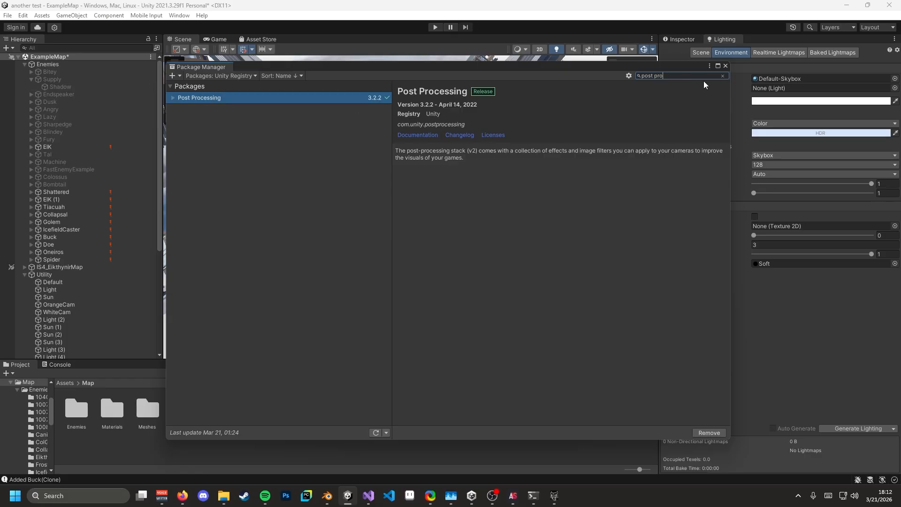
left_click(723, 75)
left_click(726, 66)
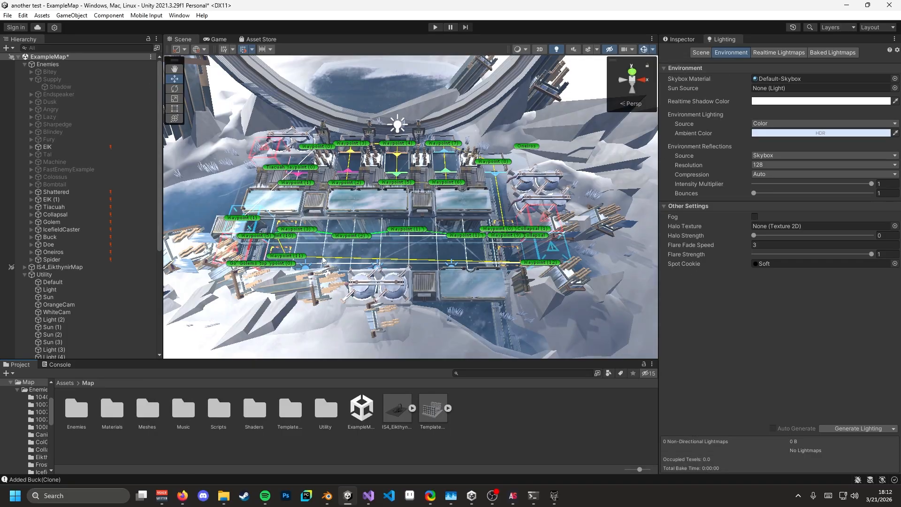
- Fly the Scene camera around the map and ring, and enlarge the Project assets area
scroll(413, 272, "down", 4)
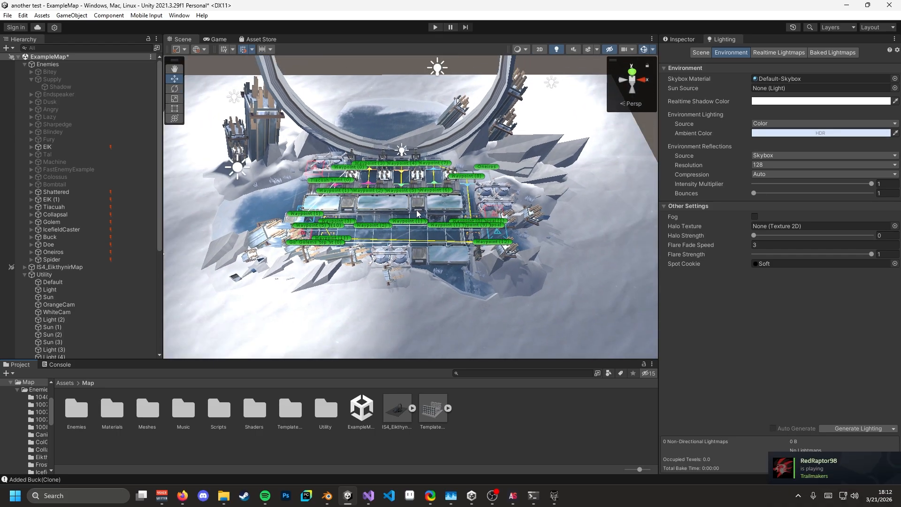
right_click_drag(502, 266, 479, 189)
key("w")
key("s")
key("d")
key("d")
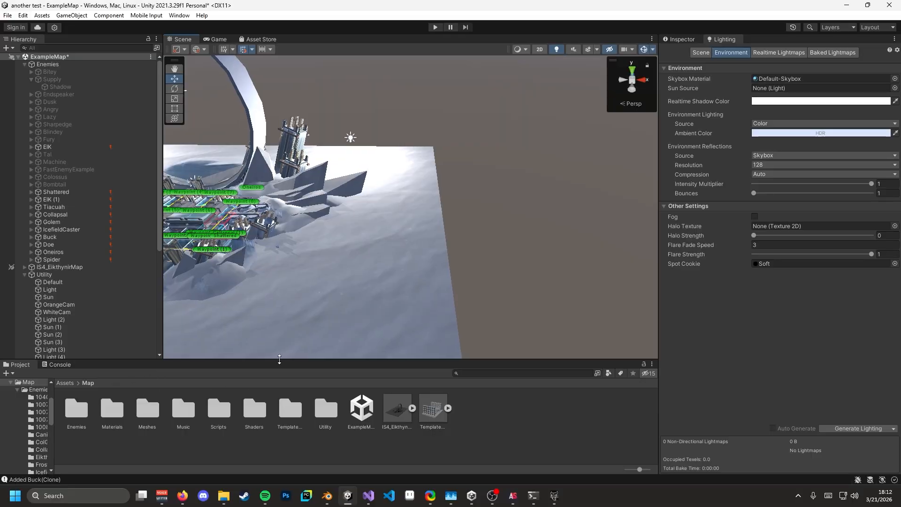
left_click_drag(279, 360, 296, 259)
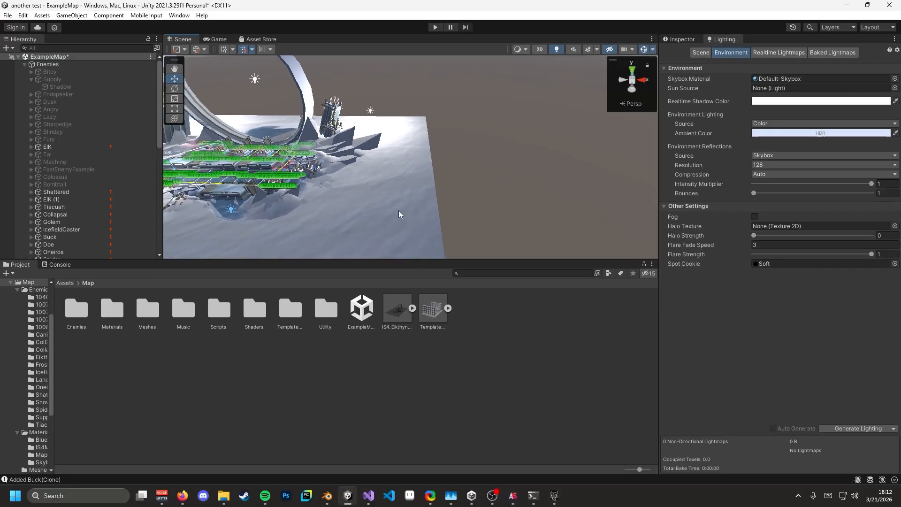
right_click_drag(399, 211, 454, 206)
key("d")
key("s")
key("w")
- Preview the Template asset in the scene and fly back to see the whole ring
left_click_drag(436, 317, 446, 339)
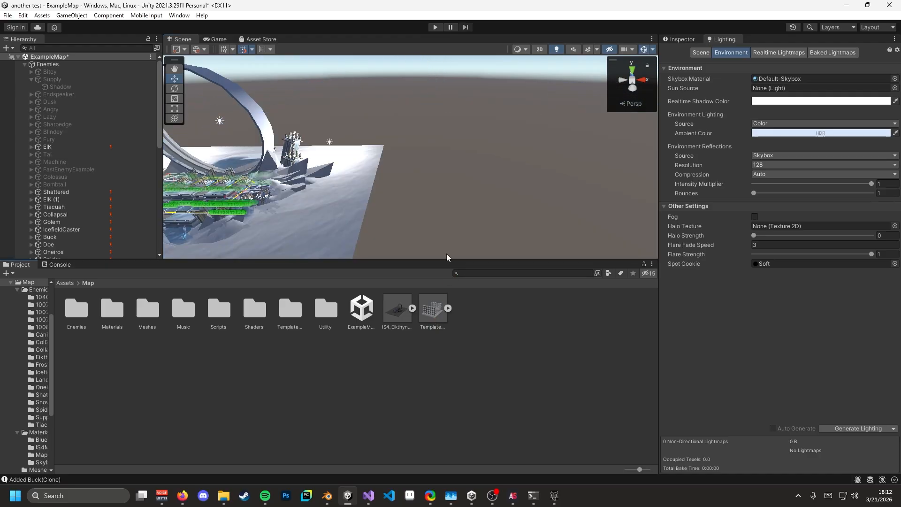
right_click_drag(443, 233, 618, 192)
key("a")
key("w")
key("w")
key("s")
- Drop the TemplateMap into the scene, then delete it again
left_click(448, 308)
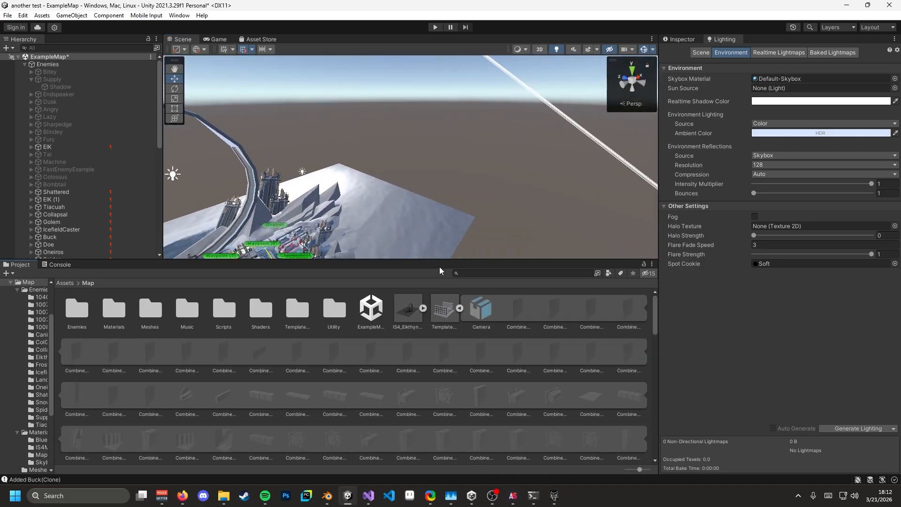
left_click(461, 308)
left_click_drag(433, 311, 492, 169)
right_click_drag(492, 169, 369, 182)
key("d")
key("Delete")
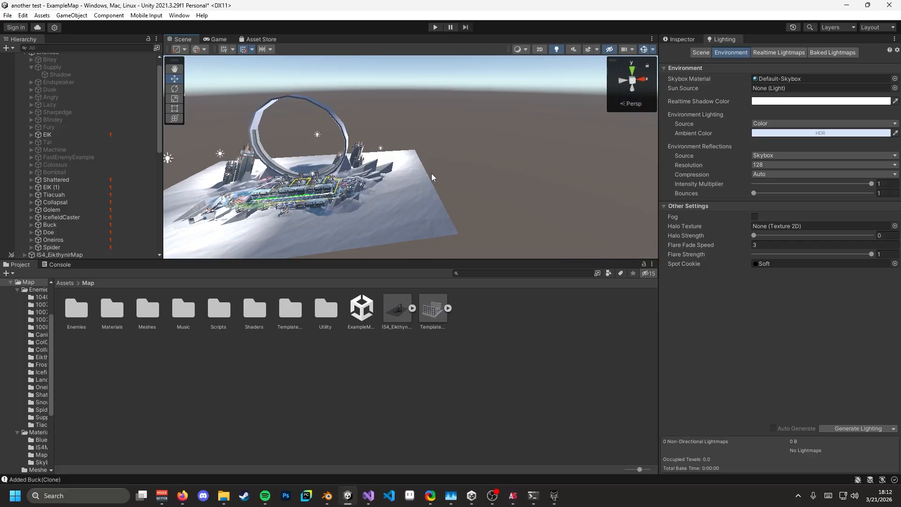
right_click_drag(431, 178, 382, 220)
key("w")
- Select the IS4_EikthynirMap model asset and look over its mesh in Blender
left_click(398, 310)
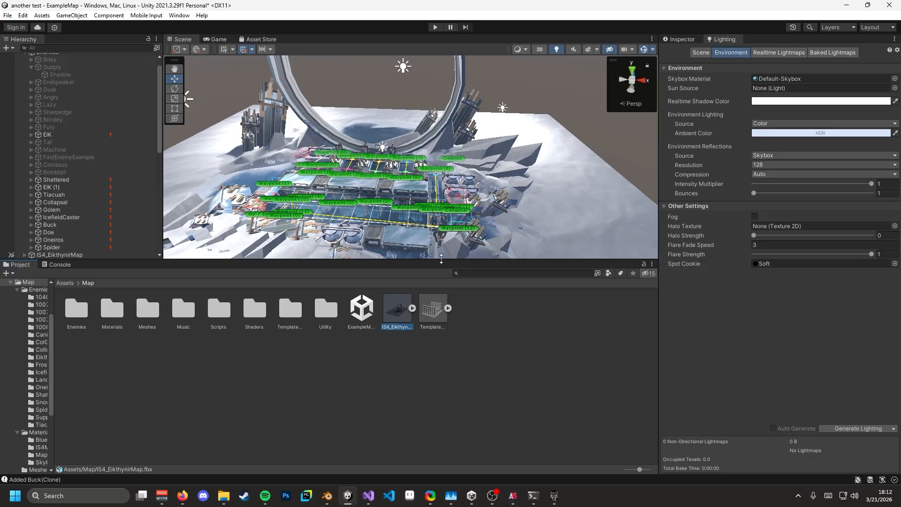
left_click_drag(441, 259, 478, 281)
key("alt+Tab")
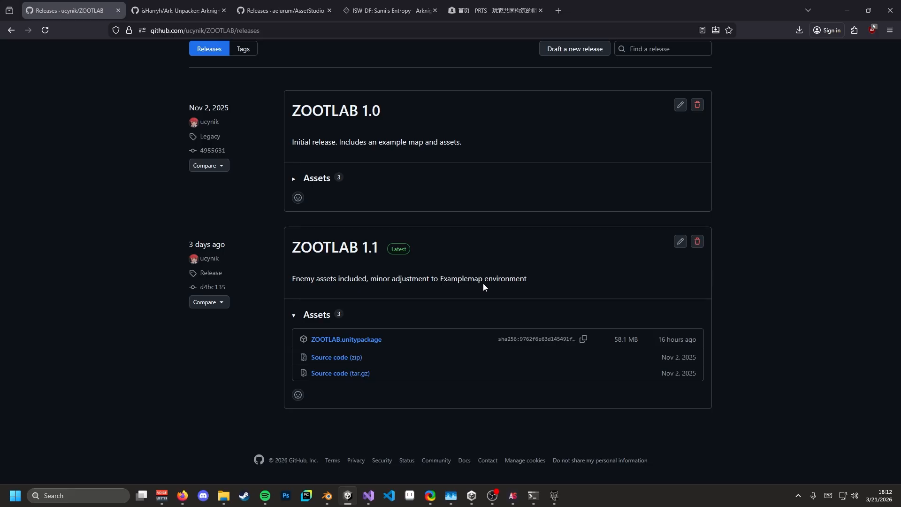
key("alt+Tab")
left_click(332, 496)
scroll(404, 268, "down", 3)
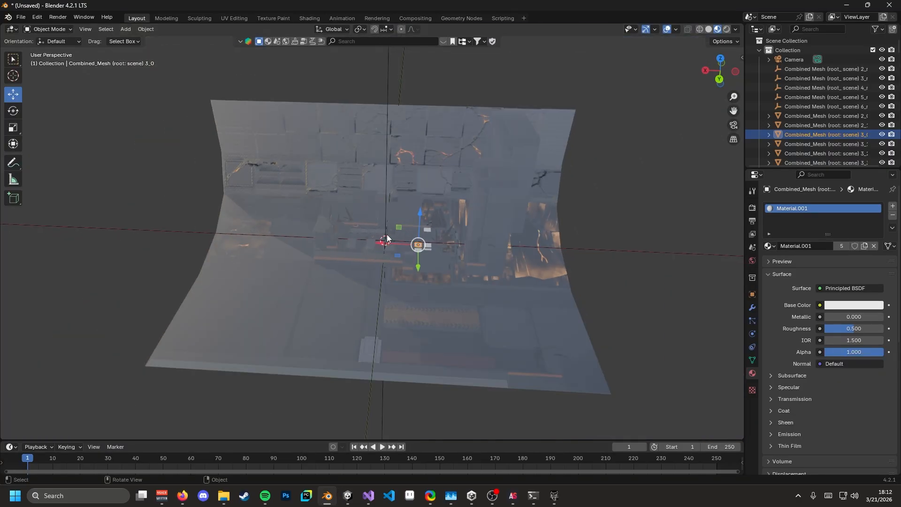
middle_click_drag(387, 237, 417, 256)
scroll(401, 251, "up", 3)
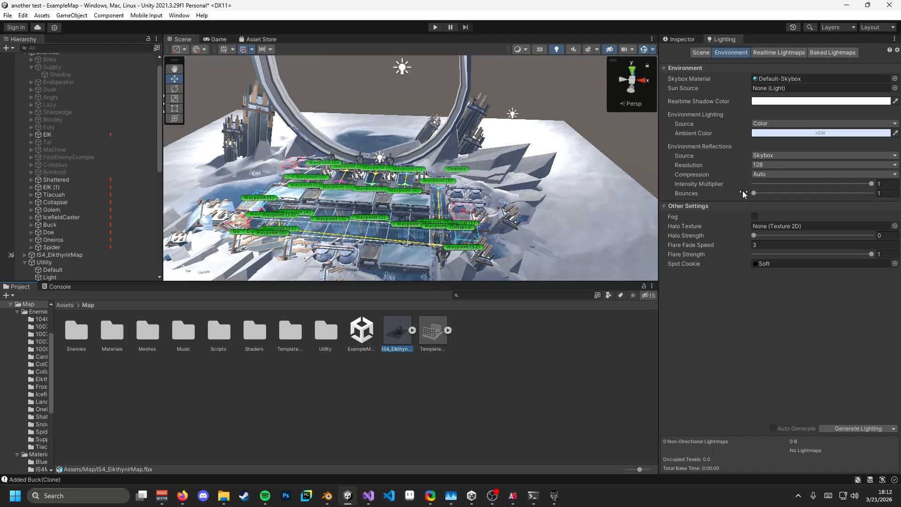
- Review IS4_EikthynirMap's Model import settings, then its material remapping
left_click(682, 40)
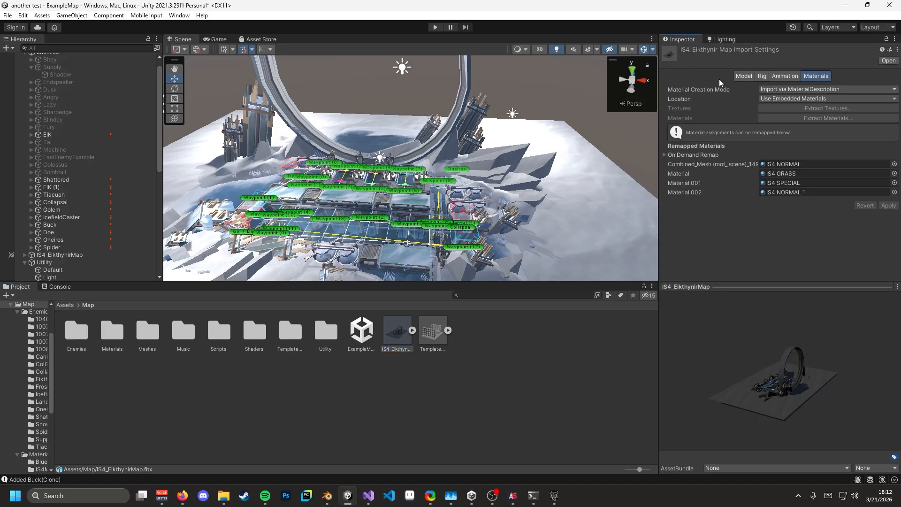
left_click(739, 77)
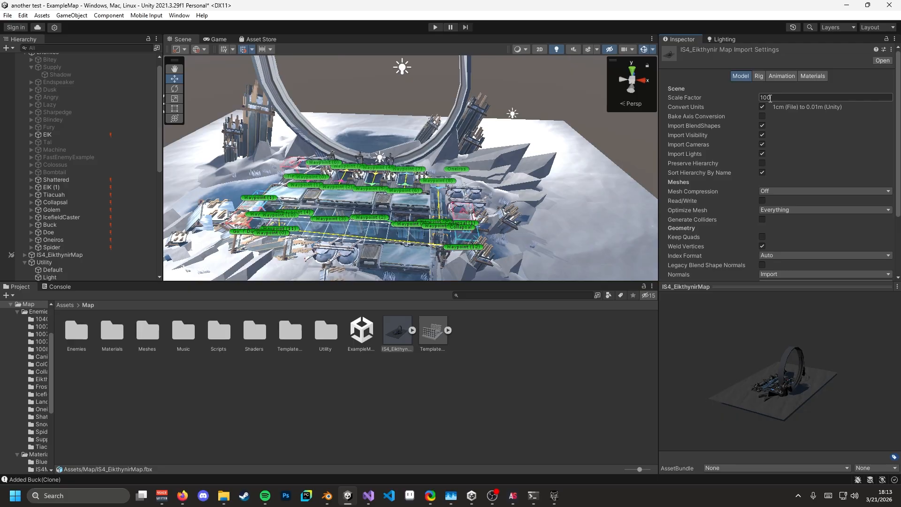
left_click(804, 75)
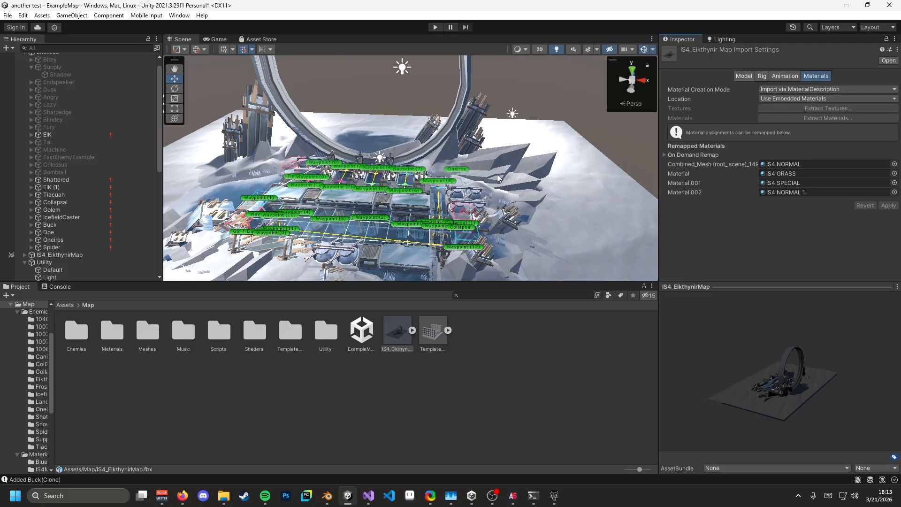
right_click_drag(499, 178, 522, 181)
key("a")
key("w")
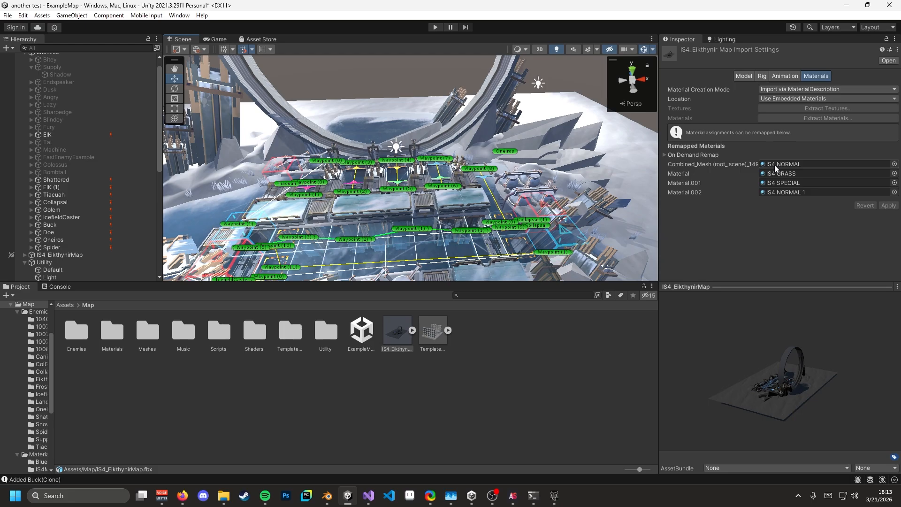
scroll(465, 212, "down", 5)
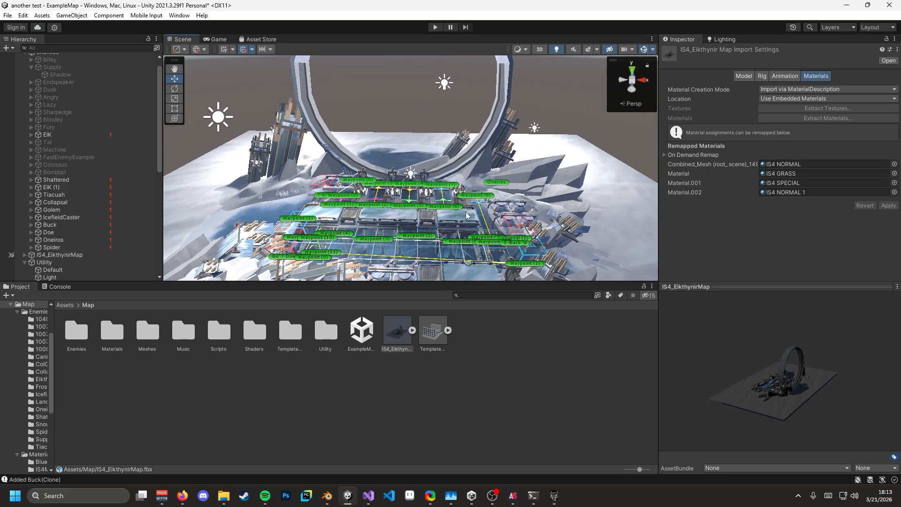
scroll(465, 212, "up", 5)
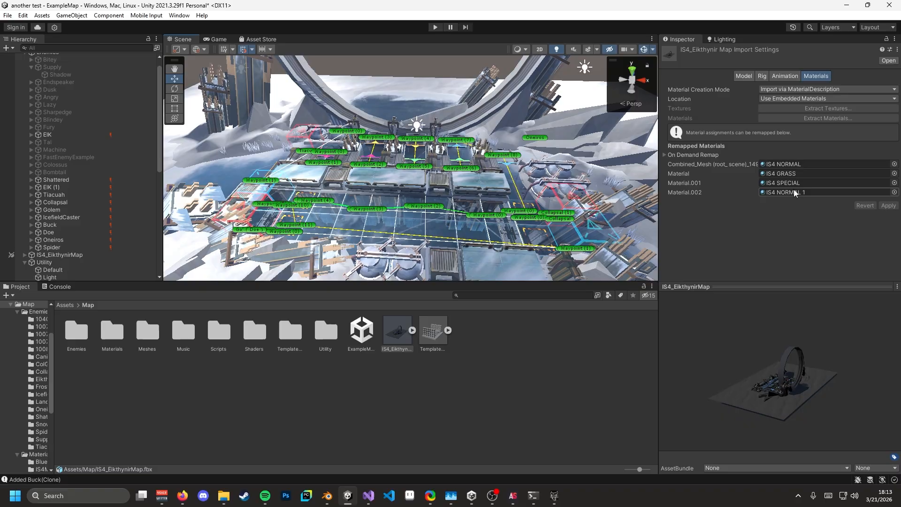
- Ping the remapped IS4 NORMAL, IS4 GRASS and IS4 SPECIAL materials and carry IS4 GRASS over the scene
left_click(780, 165)
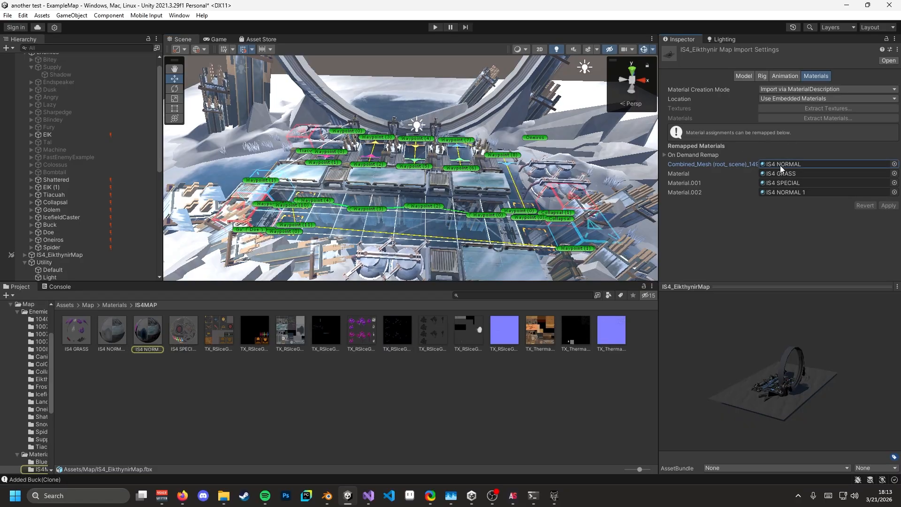
right_click_drag(463, 214, 361, 196)
left_click(775, 174)
left_click(784, 184)
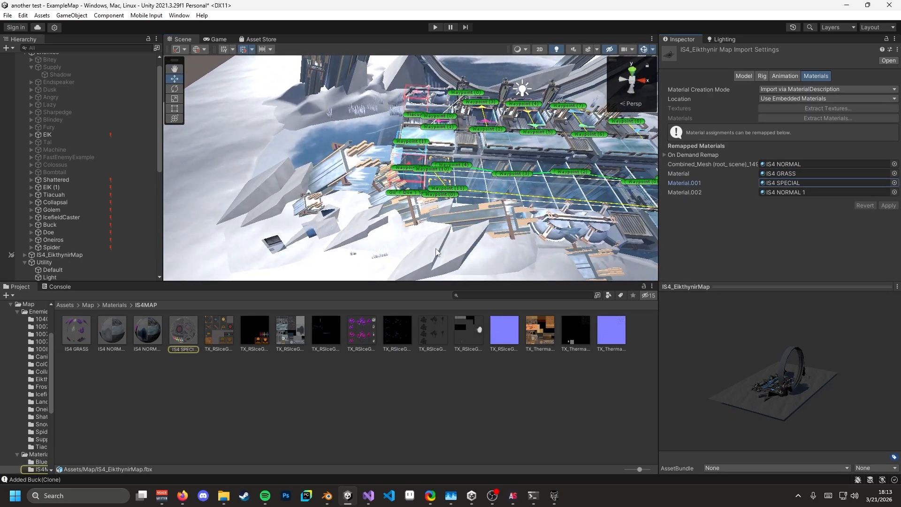
left_click_drag(77, 330, 327, 230)
right_click_drag(327, 229, 328, 256)
left_click_drag(76, 330, 302, 207)
- Apply the IS4 GRASS material to the IS4_EikthynirMap snow terrain
left_click(303, 206)
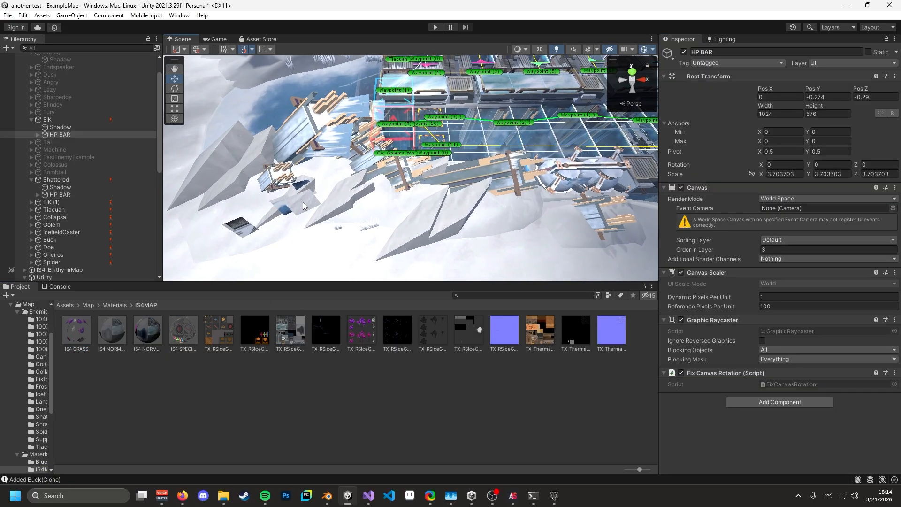
scroll(75, 169, "down", 9)
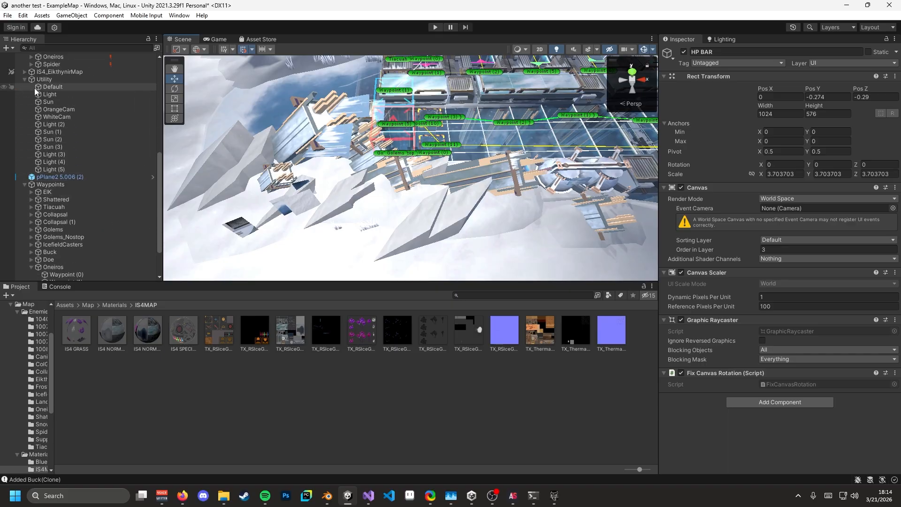
left_click(59, 71)
left_click_drag(76, 330, 300, 203)
left_click(14, 73)
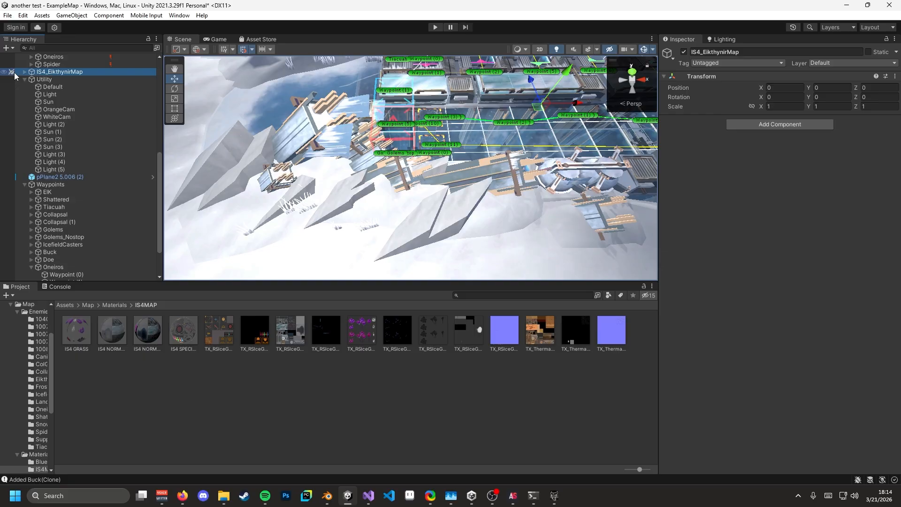
key("s")
right_click_drag(446, 186, 452, 179)
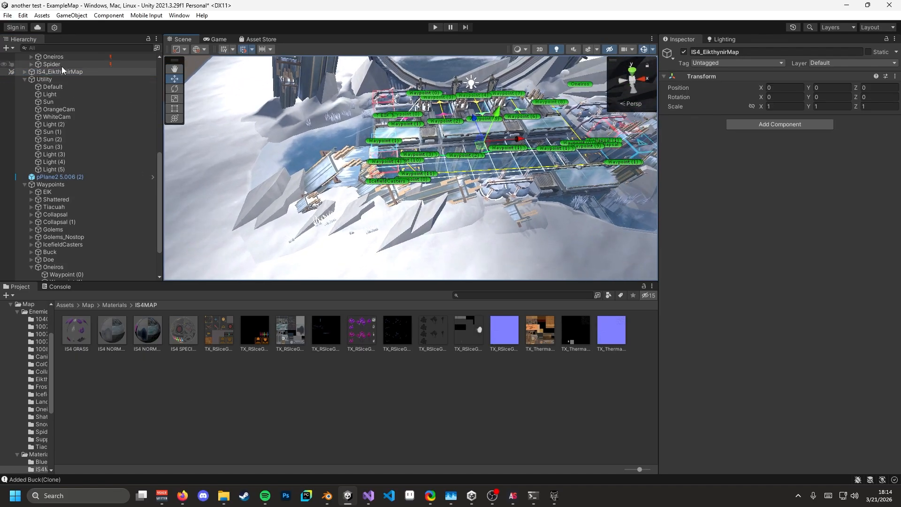
- Collapse the Utility group, select the HP BAR objects, and step up to the Materials folder
left_click(25, 80)
right_click_drag(339, 172, 395, 171)
key("w")
left_click(433, 205)
left_click(414, 199)
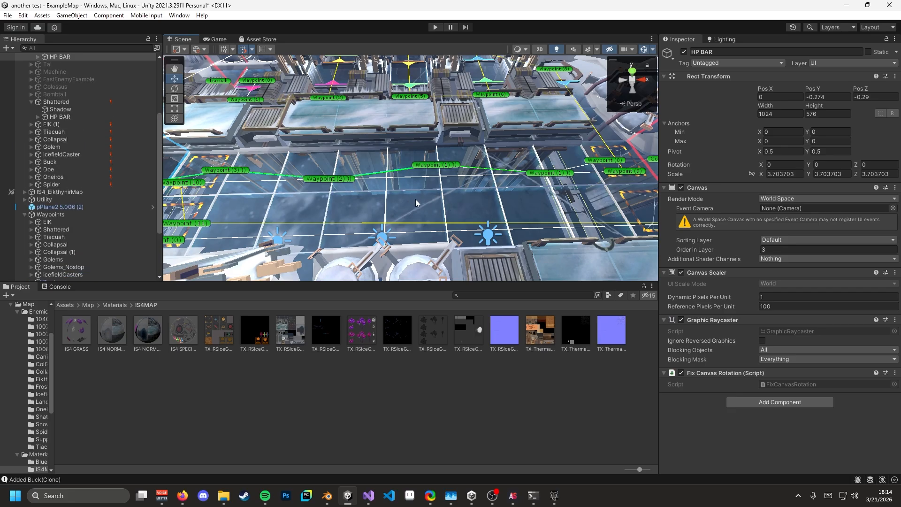
right_click_drag(417, 203, 362, 184)
left_click(111, 305)
- Return to the Map folder, select IS4_EikthynirMap, and orbit to face the waypoint board
left_click(88, 305)
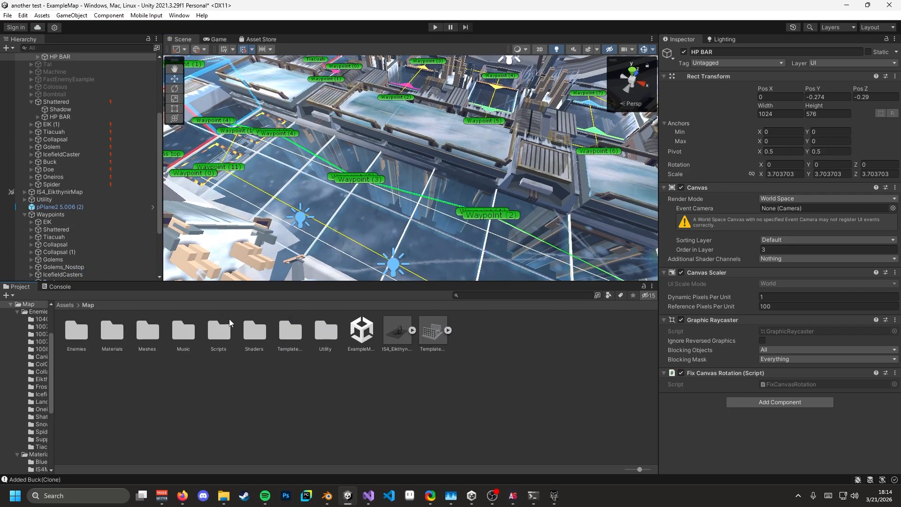
left_click(397, 331)
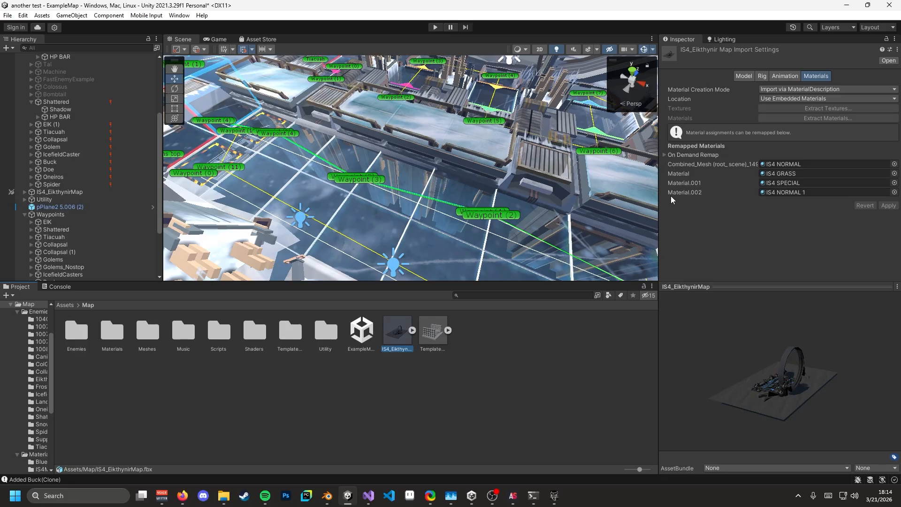
right_click_drag(407, 199, 454, 200)
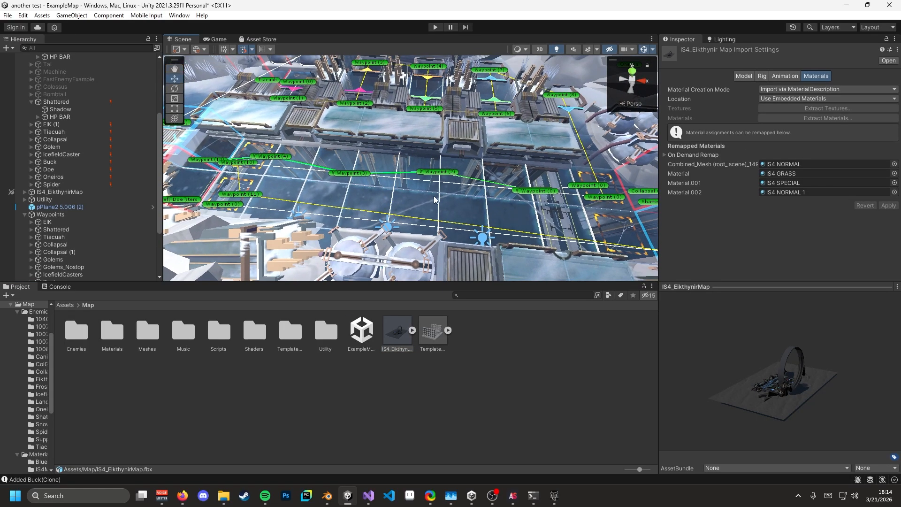
right_click_drag(434, 199, 449, 200)
right_click_drag(364, 193, 297, 207)
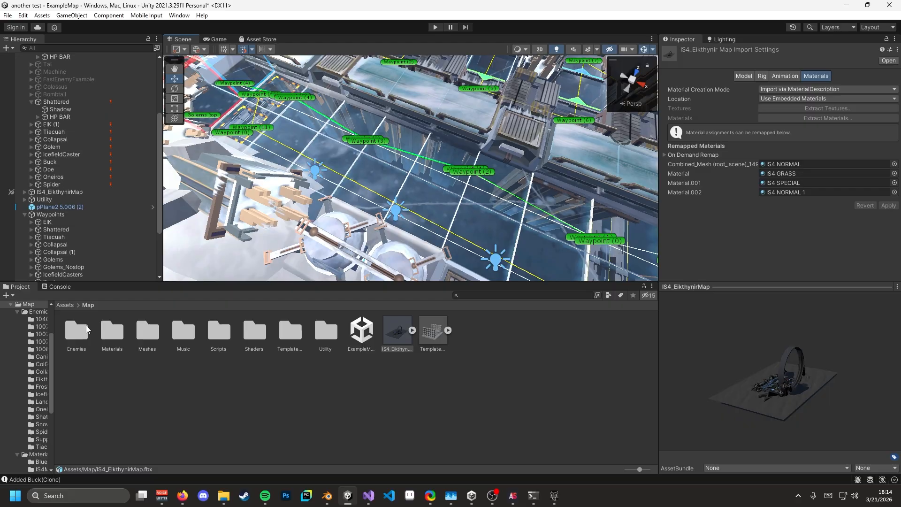
- Open Materials/IS4MAP and inspect IS4 NORMAL's TX_RSIceGarden_D albedo, normal map and emission settings
double_click(109, 330)
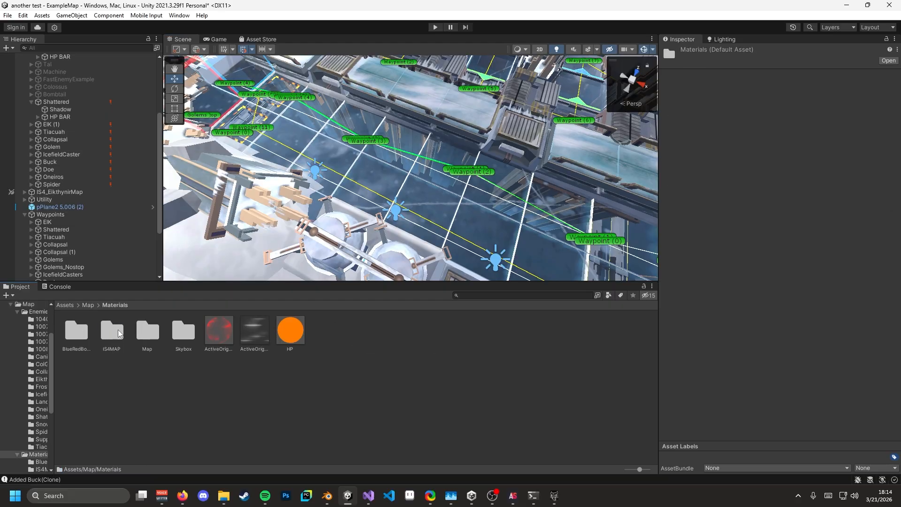
double_click(113, 334)
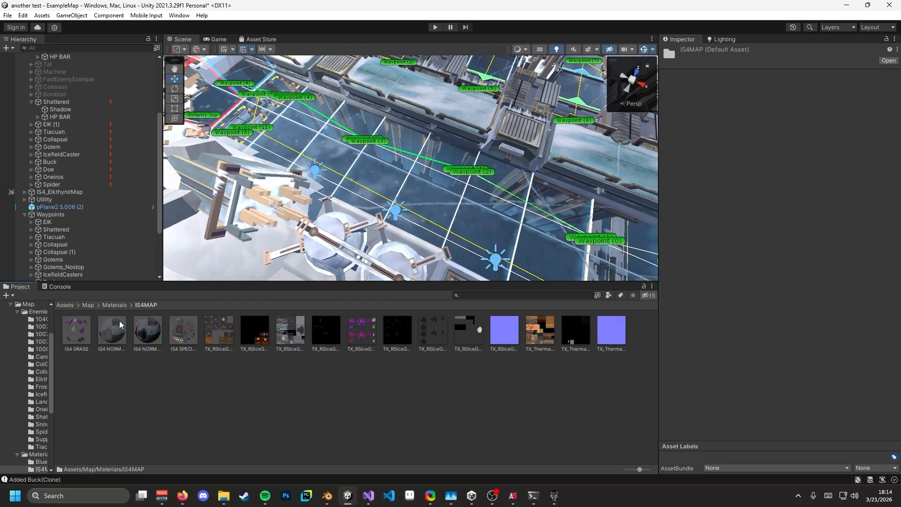
left_click(148, 330)
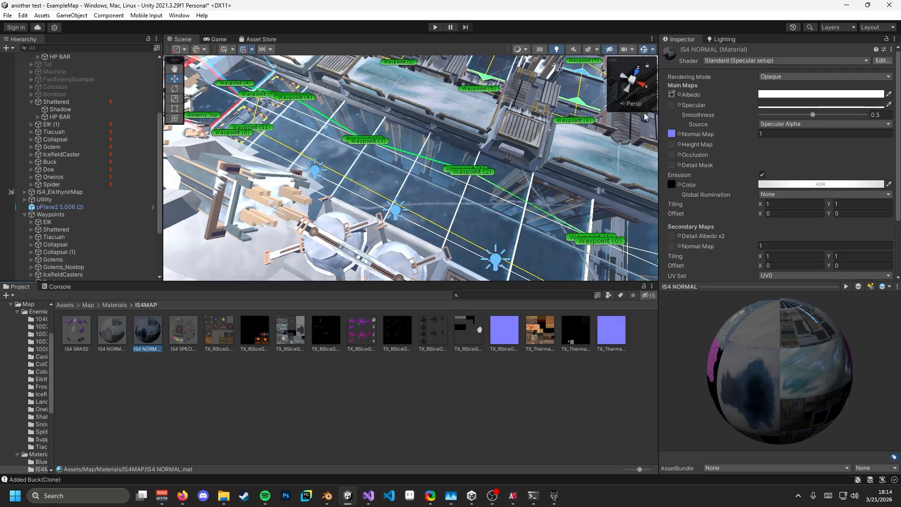
left_click(673, 95)
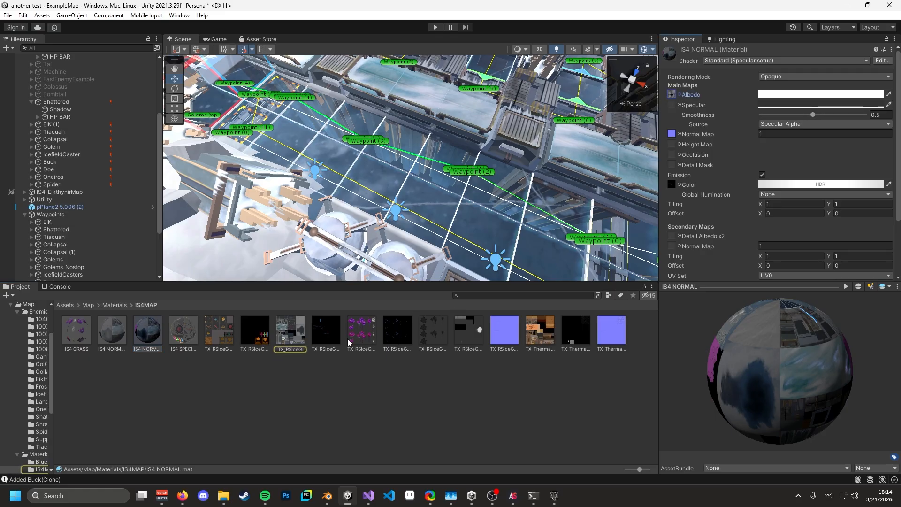
left_click(300, 335)
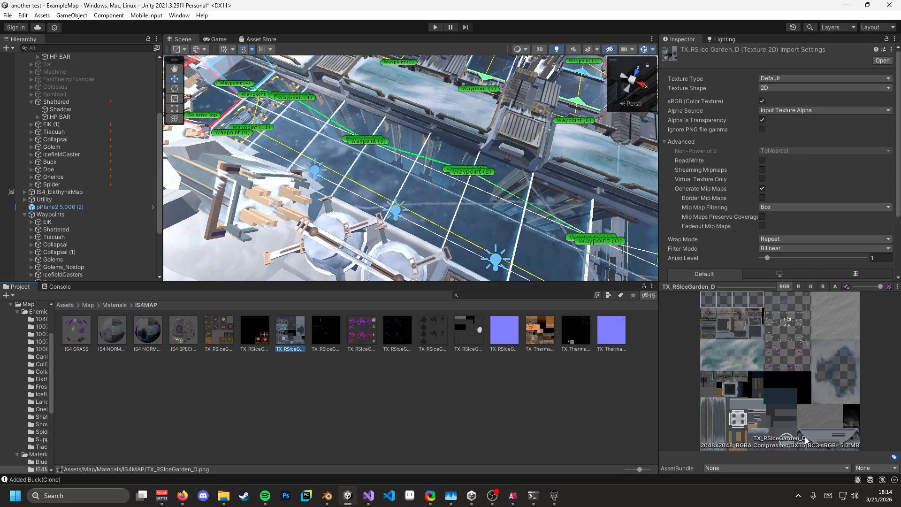
left_click(148, 327)
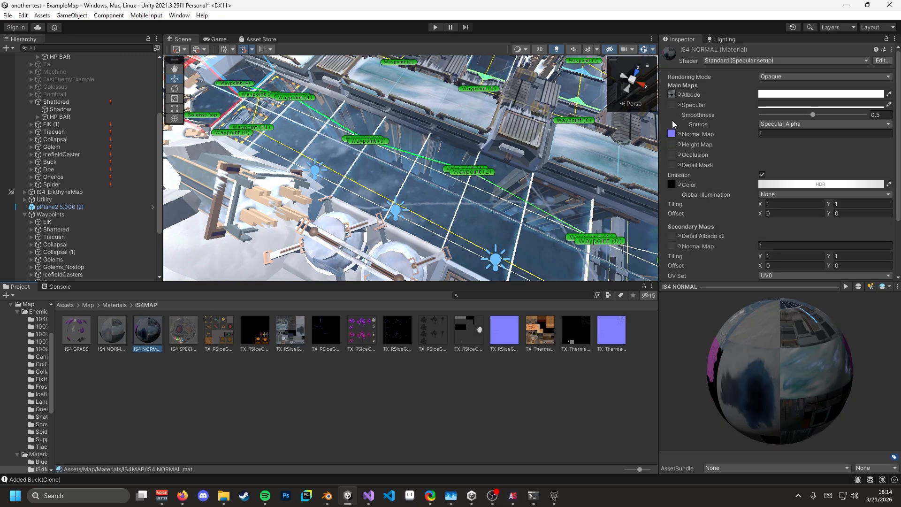
left_click(672, 135)
left_click(670, 185)
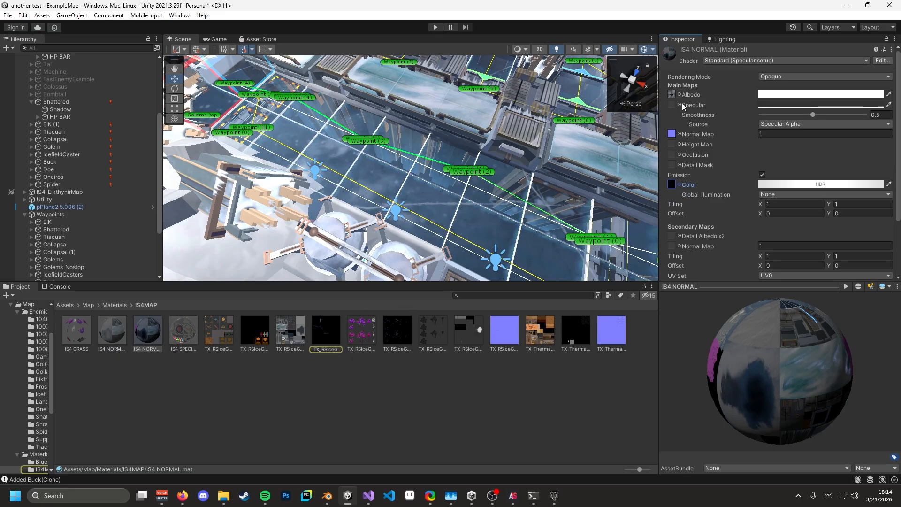
scroll(677, 148, "down", 3)
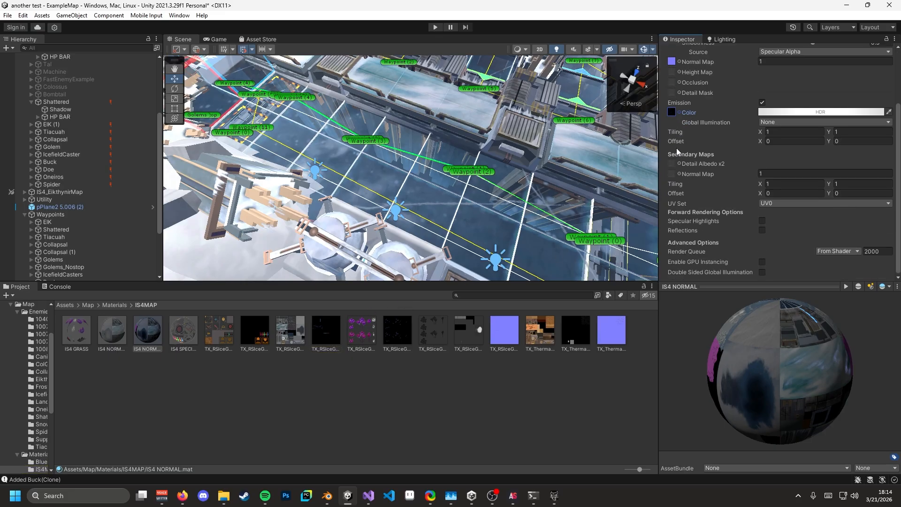
scroll(685, 197, "up", 3)
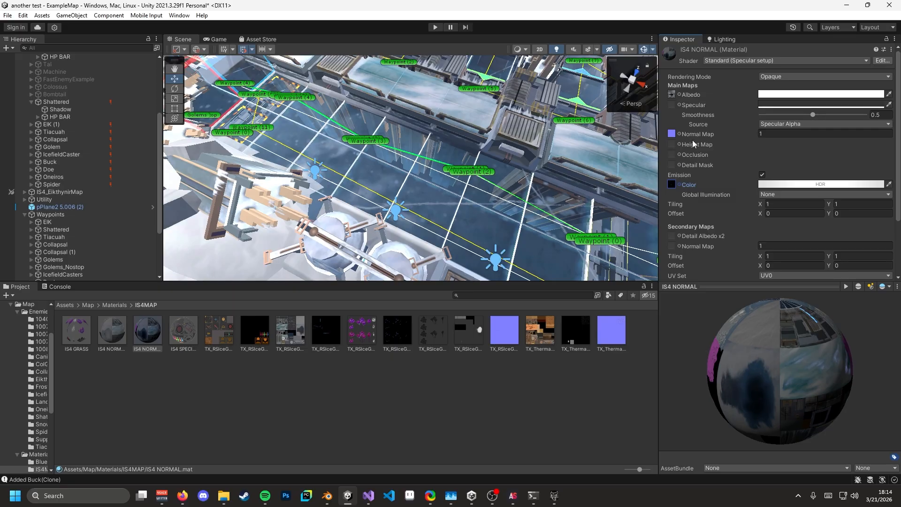
- Inspect IS4 NORMAL 1, leaving it on Fade rendering mode with a Transparent-1 render queue
left_click(118, 334)
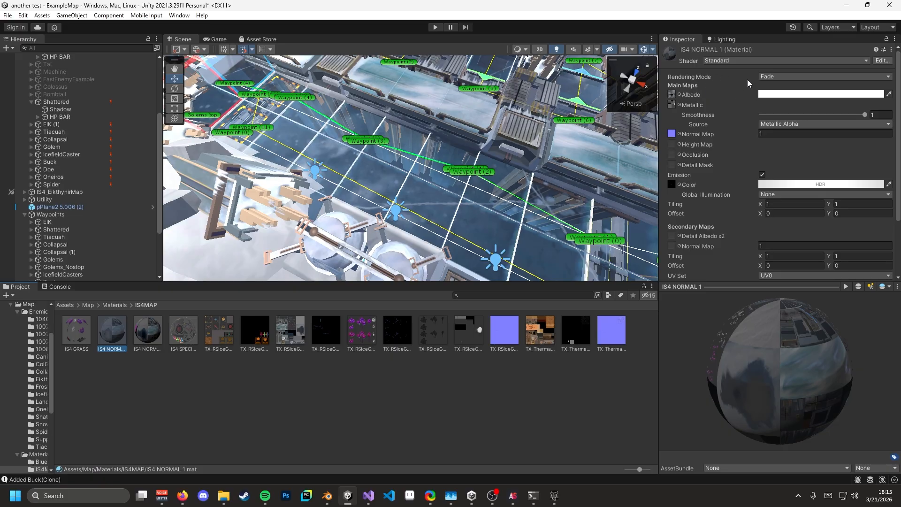
left_click(769, 77)
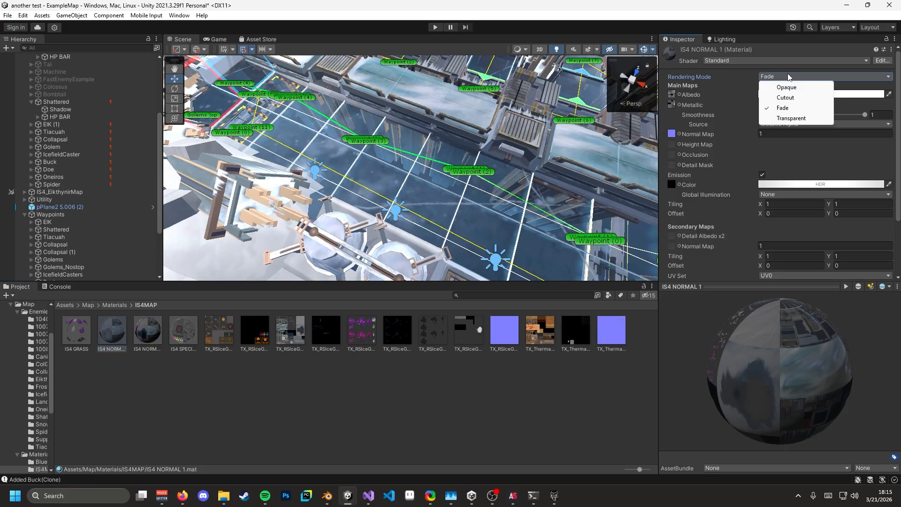
left_click(839, 50)
scroll(802, 176, "down", 3)
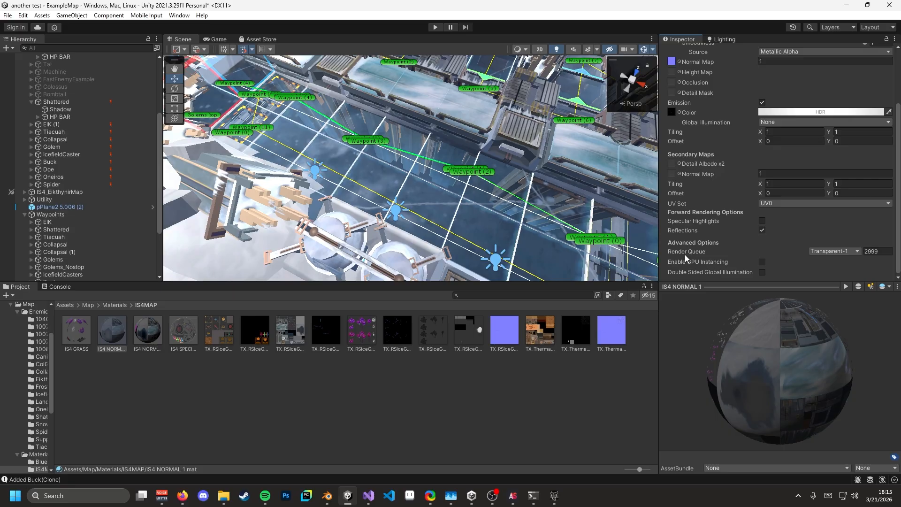
left_click(835, 252)
left_click(870, 252)
- Compare with IS4 NORMAL's render queue of 2000, then orbit to a high map overview
left_click(140, 332)
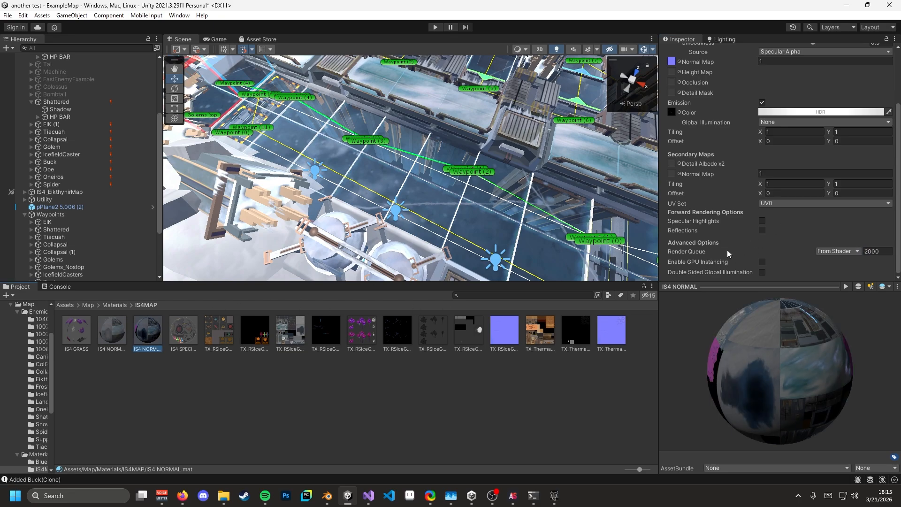
scroll(797, 154, "up", 3)
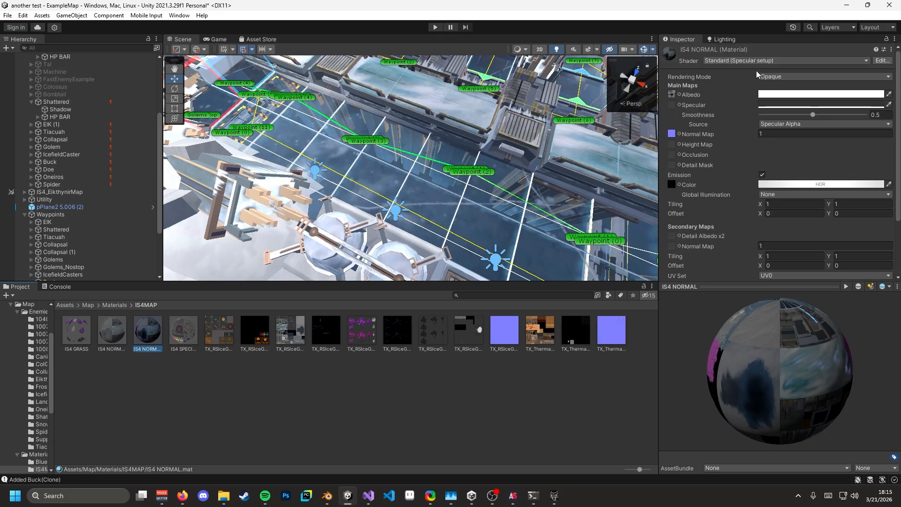
scroll(741, 224, "down", 3)
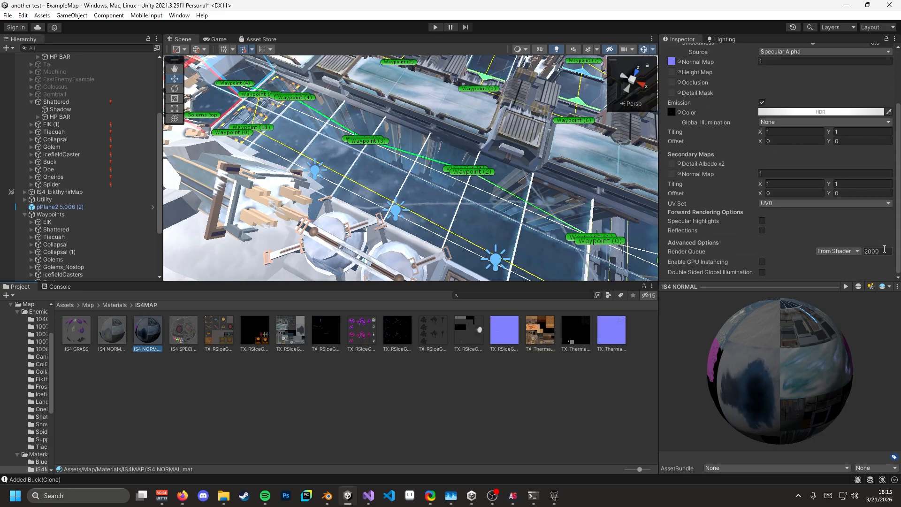
left_click(876, 252)
left_click_drag(337, 261, 552, 184, "alt")
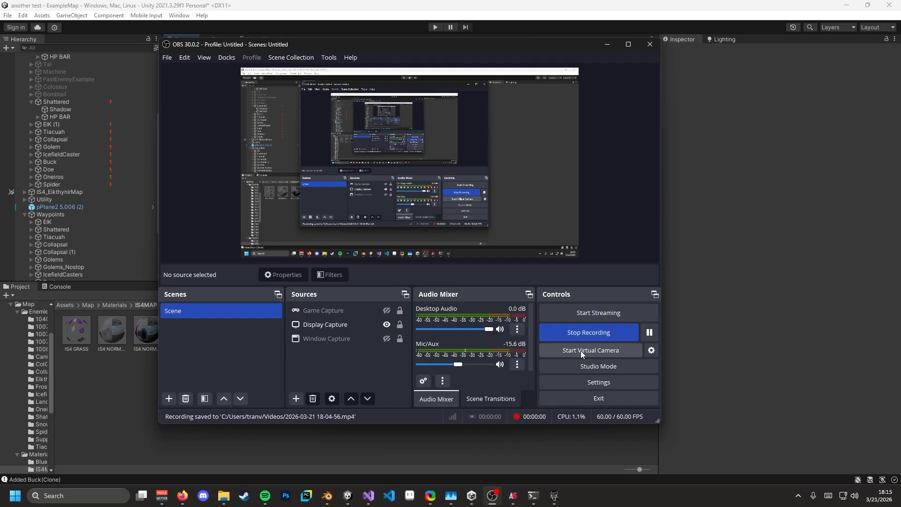
- Fly the Scene view across the map and select the HP BAR under Shattered
left_click(459, 443)
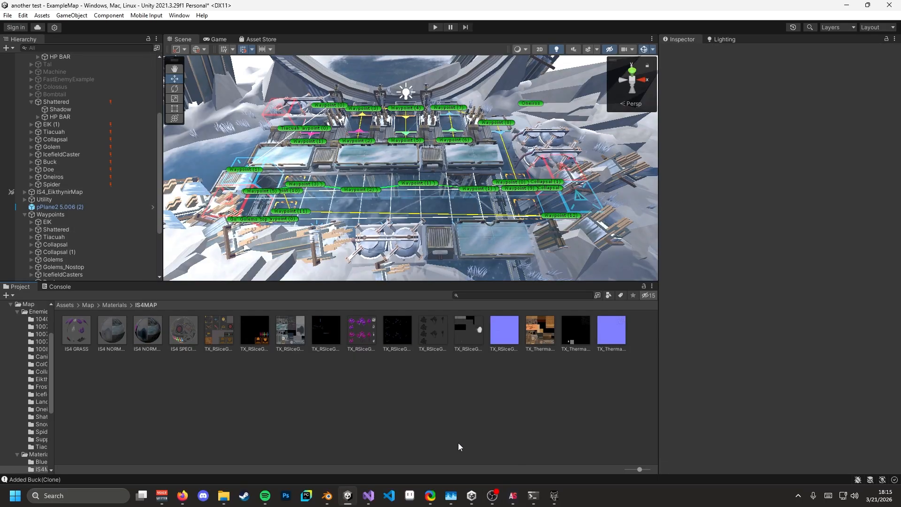
right_click_drag(363, 188, 354, 219)
key("a")
key("d")
key("a")
left_click(290, 196)
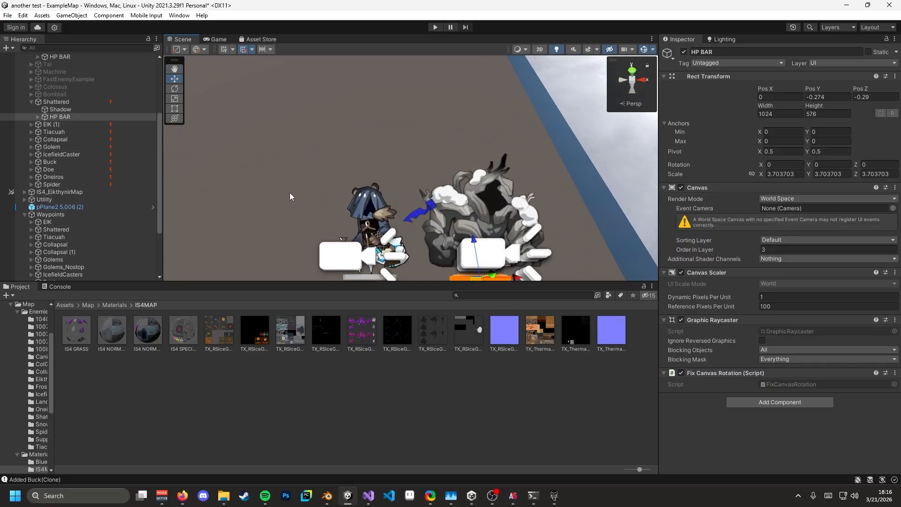
- Frame Collapsal and drag it left along X to -15.5, then fly in close to it
double_click(67, 139)
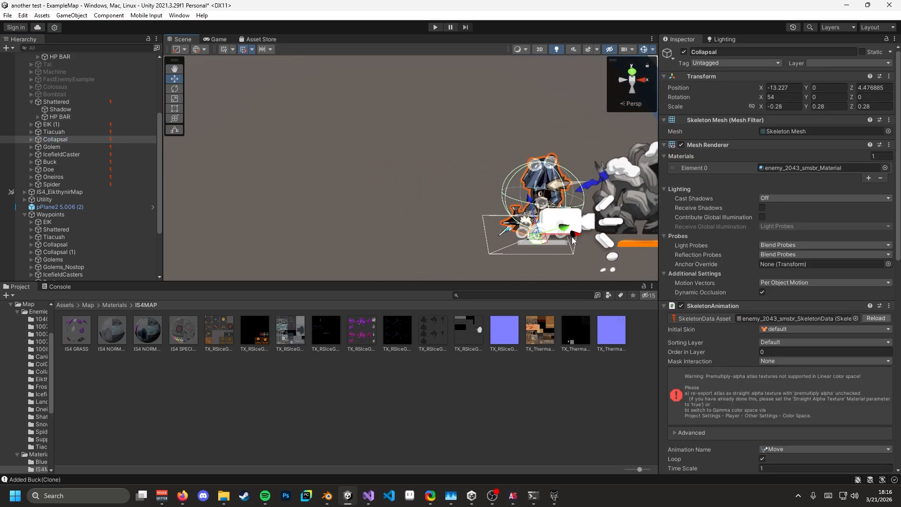
left_click_drag(575, 235, 401, 235)
right_click_drag(409, 230, 585, 132)
key("s")
scroll(103, 141, "up", 5)
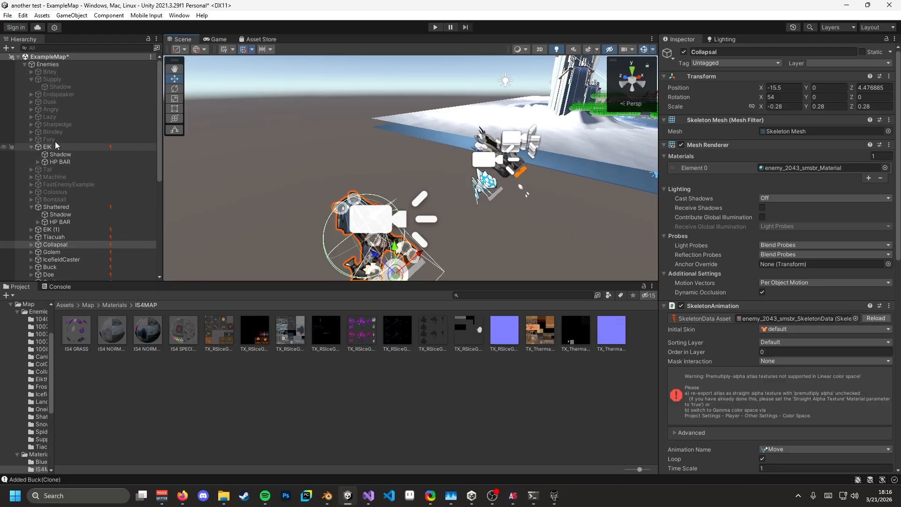
key("w")
right_click_drag(303, 199, 275, 260)
key("s")
key("w")
key("s")
key("w")
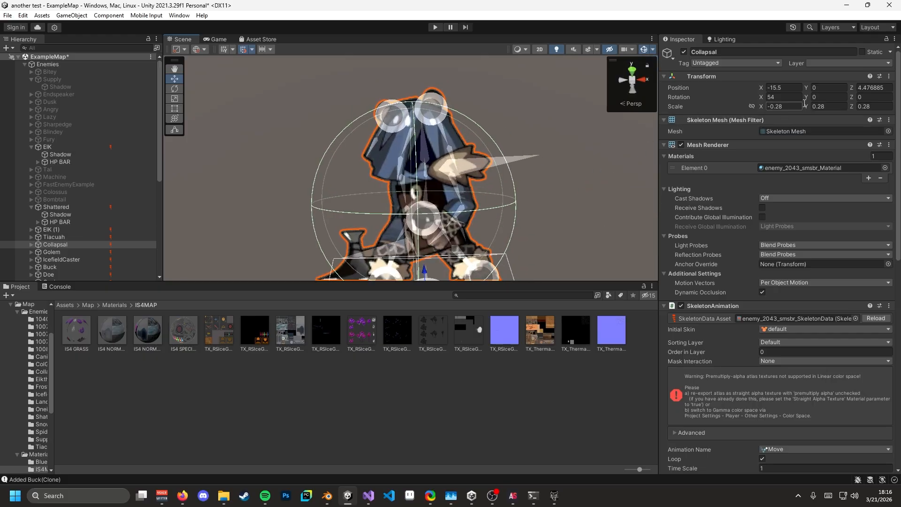
right_click_drag(582, 142, 586, 157)
left_click(771, 106)
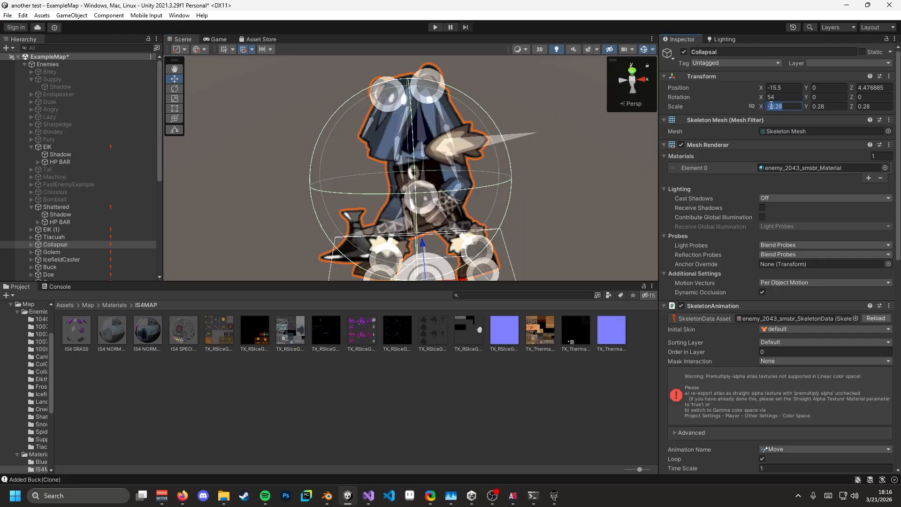
left_click(771, 107)
key("s")
right_click_drag(561, 175, 336, 211)
key("d")
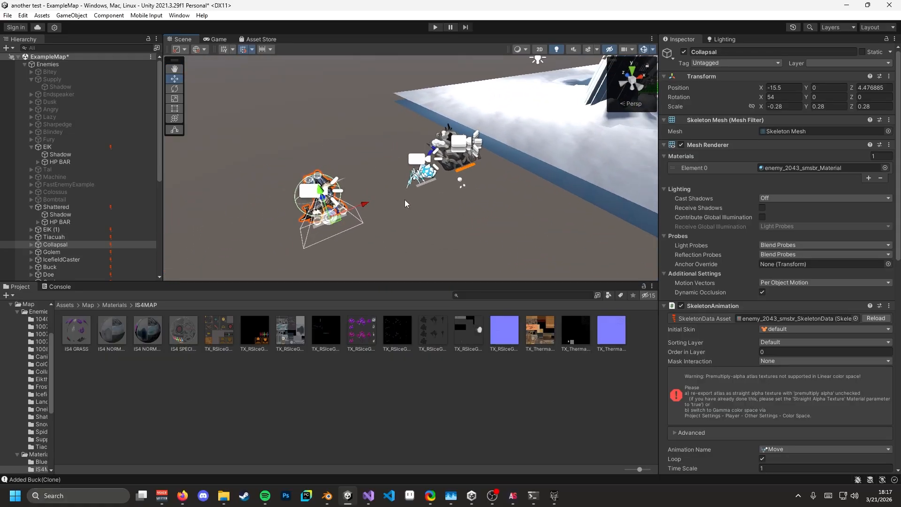
right_click_drag(408, 201, 381, 217)
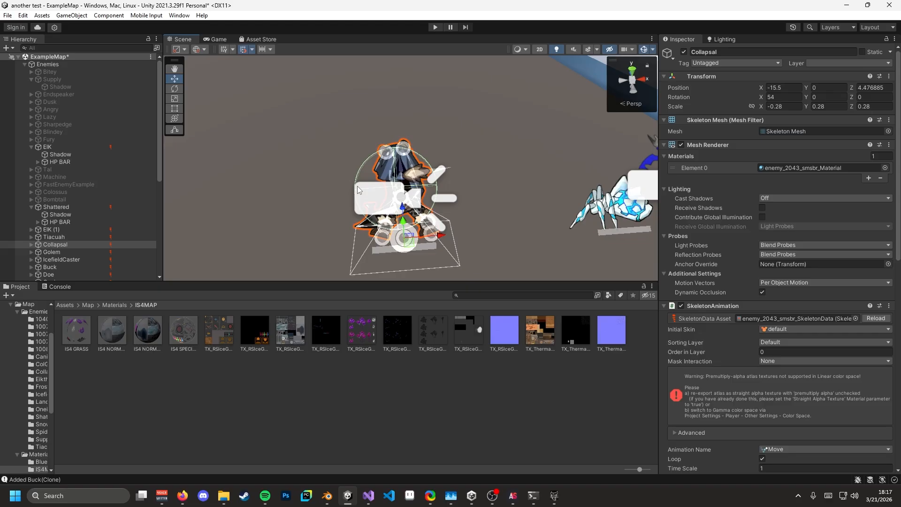
right_click_drag(342, 170, 558, 115)
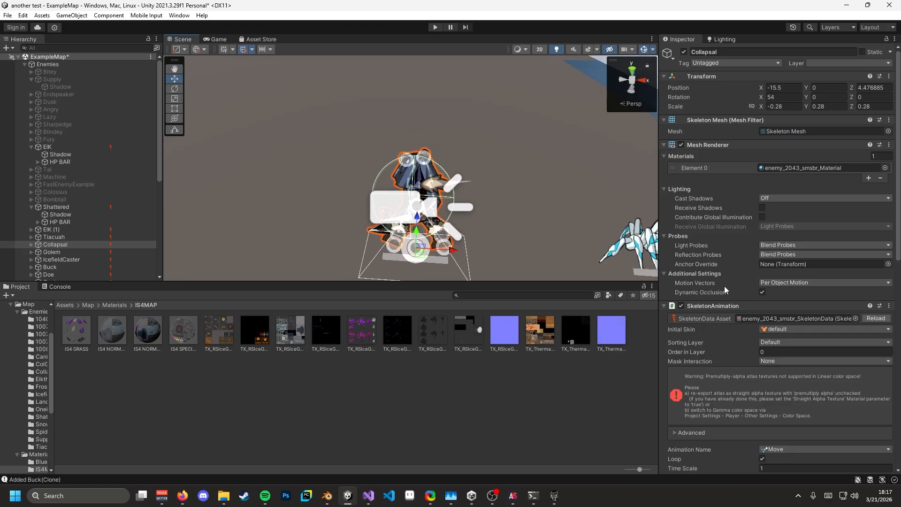
scroll(723, 252, "down", 3)
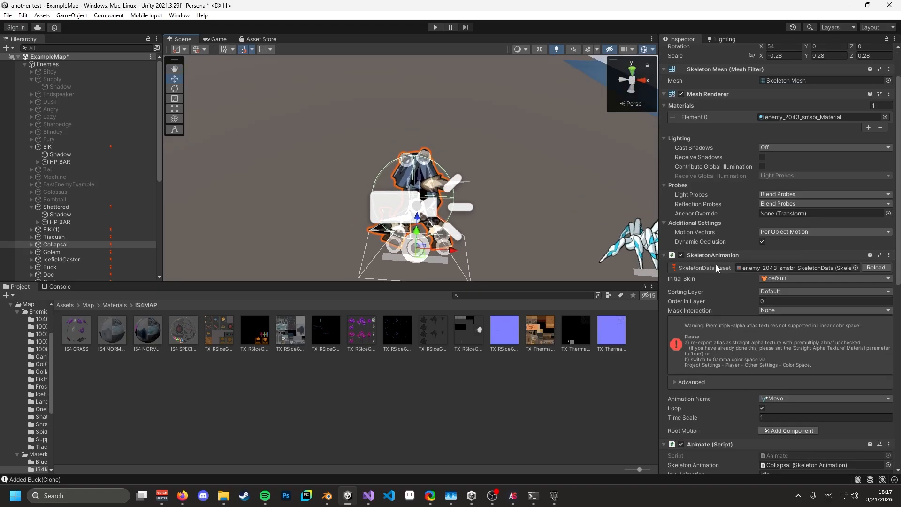
scroll(716, 264, "down", 6)
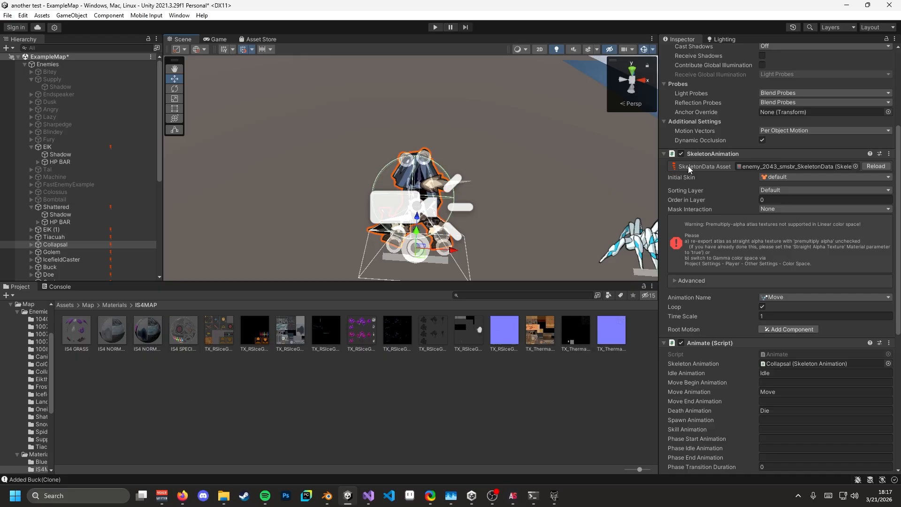
- Preview the Die, Move and Run animations of enemy_2043 skeleton data, then reselect Collapsal
left_click(779, 166)
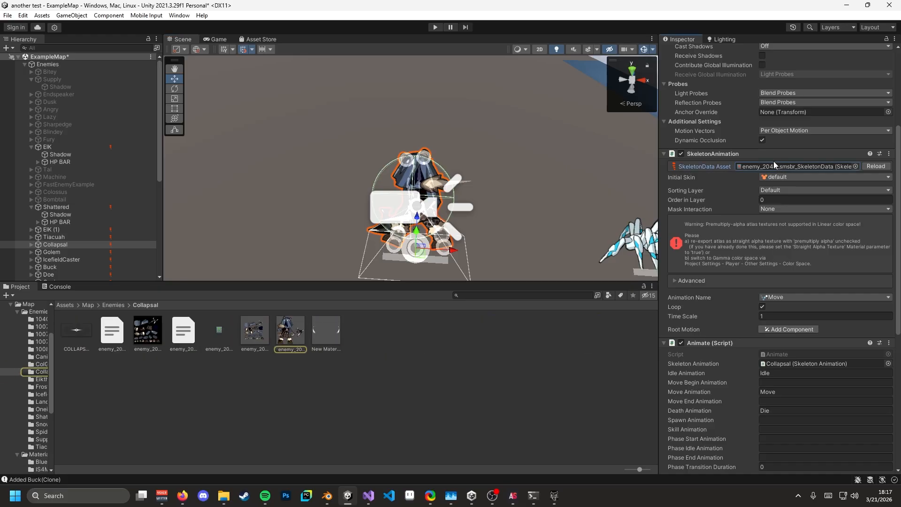
left_click(290, 340)
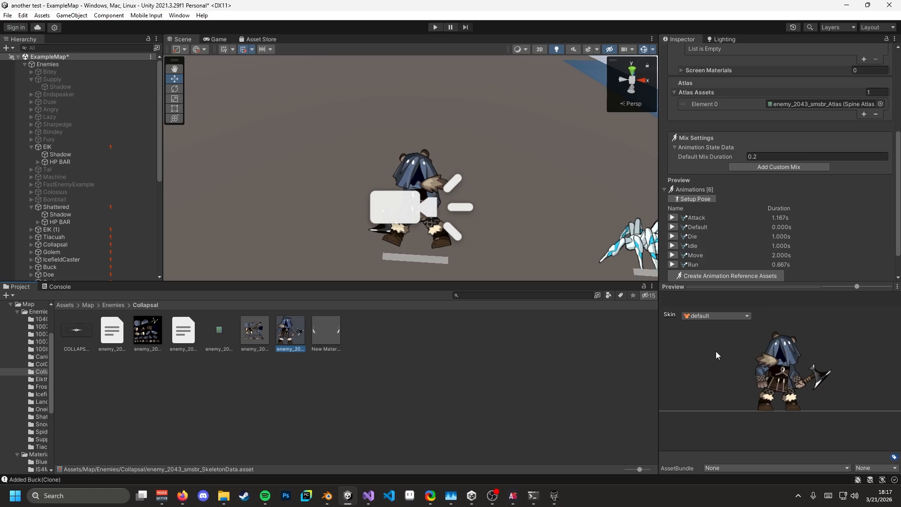
left_click_drag(805, 286, 805, 336)
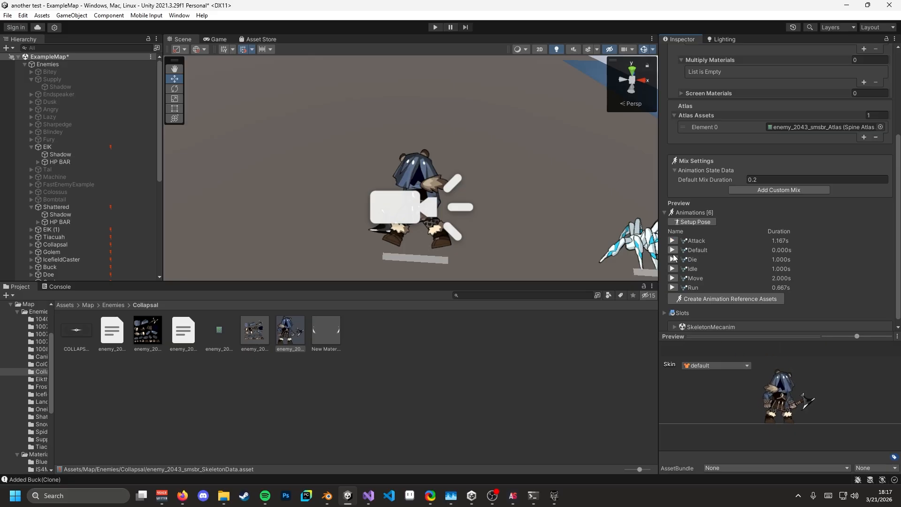
left_click(673, 259)
left_click(672, 278)
left_click(672, 287)
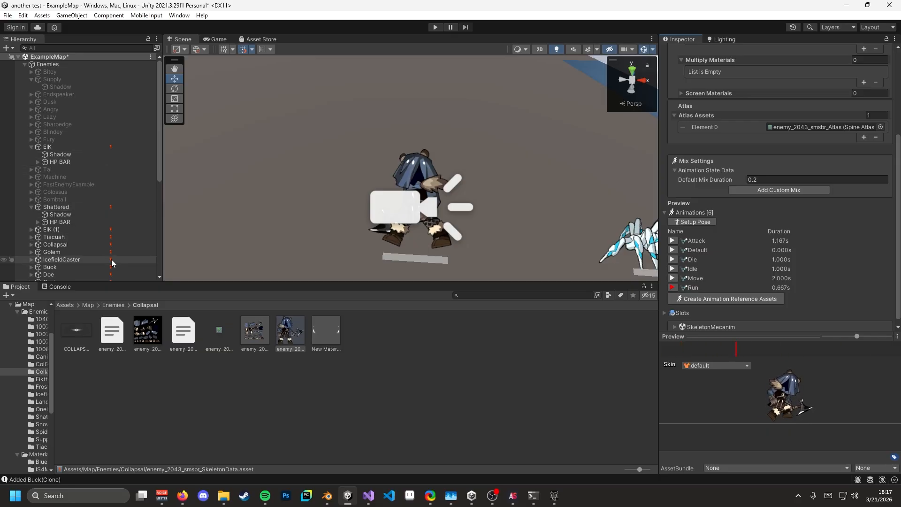
left_click(72, 245)
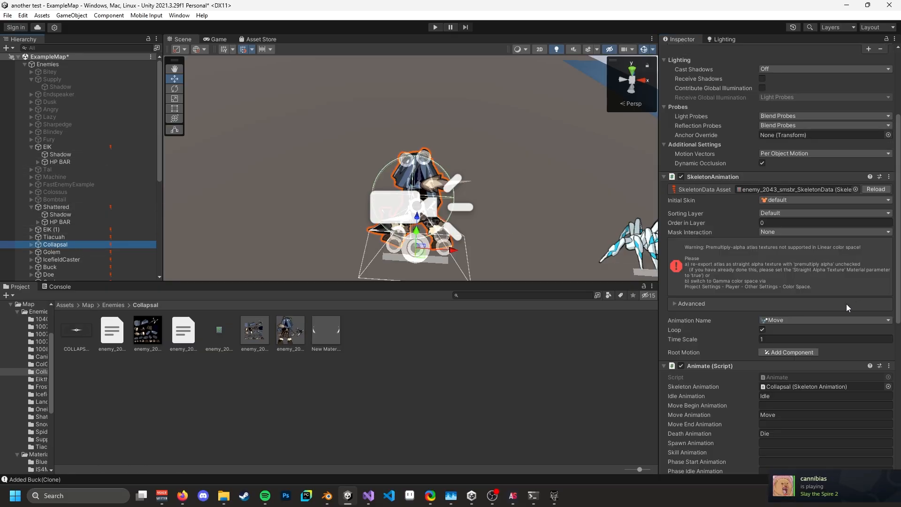
- Browse Collapsal's SkeletonDataAsset choices without changing enemy_2043_smsbr, then switch to the browser
scroll(847, 303, "up", 3)
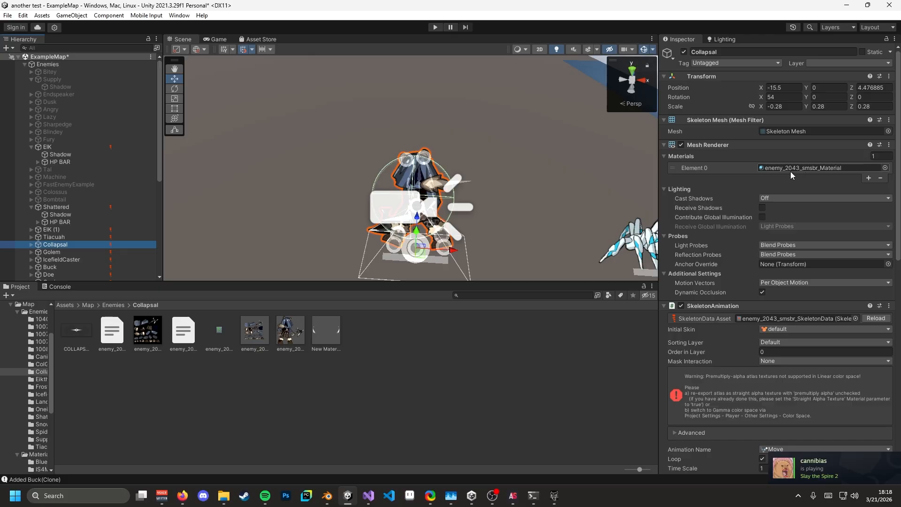
scroll(784, 262, "down", 10)
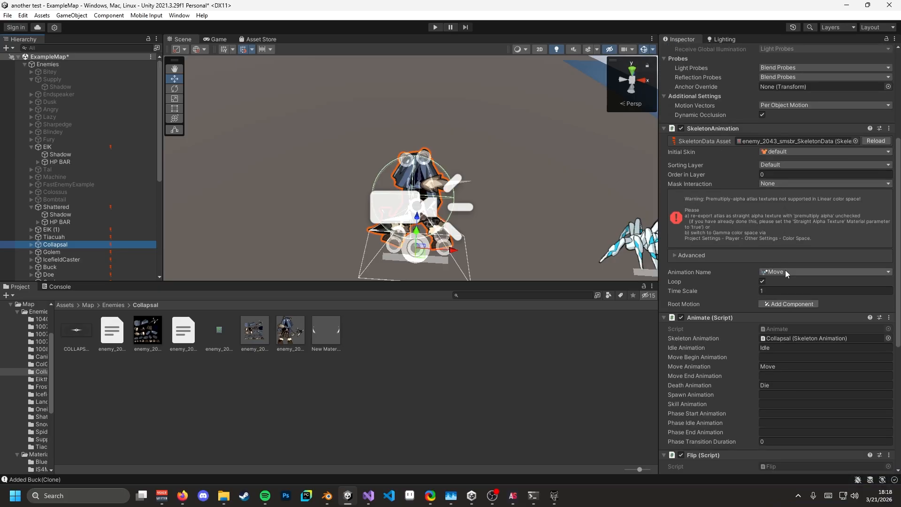
scroll(784, 270, "up", 8)
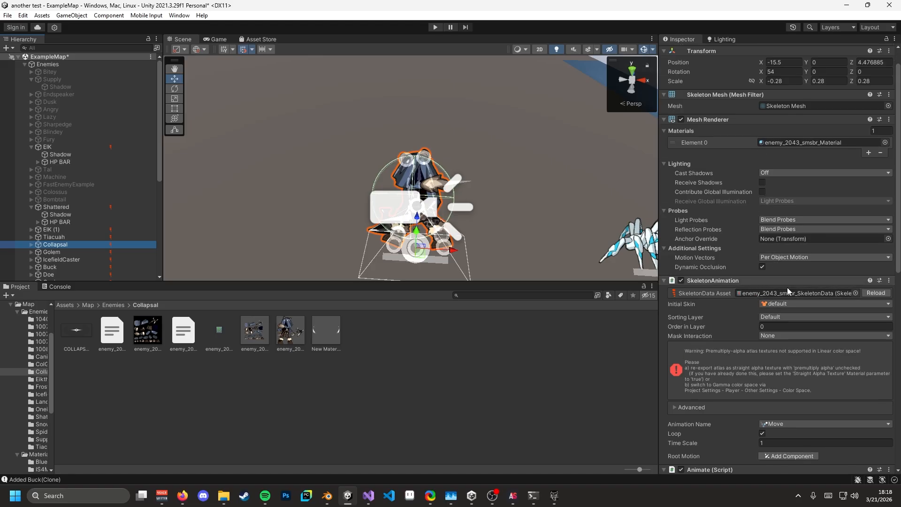
left_click(856, 293)
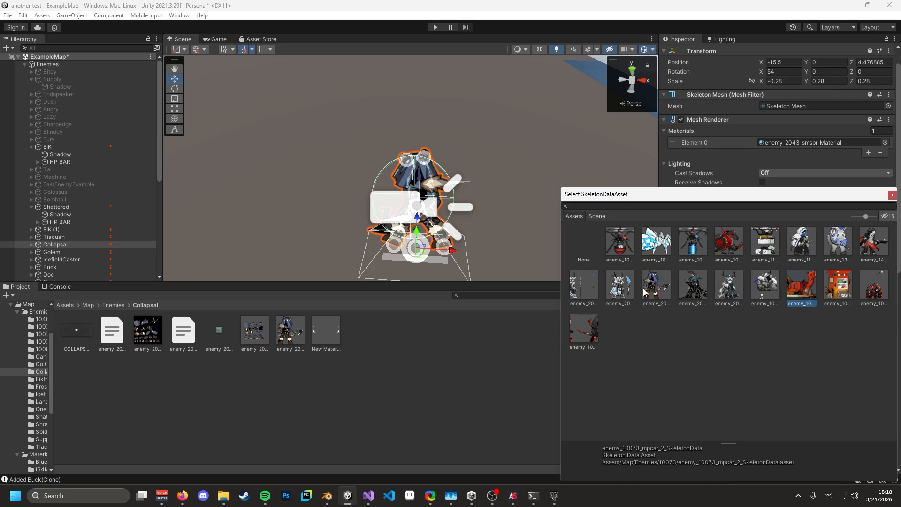
left_click(892, 195)
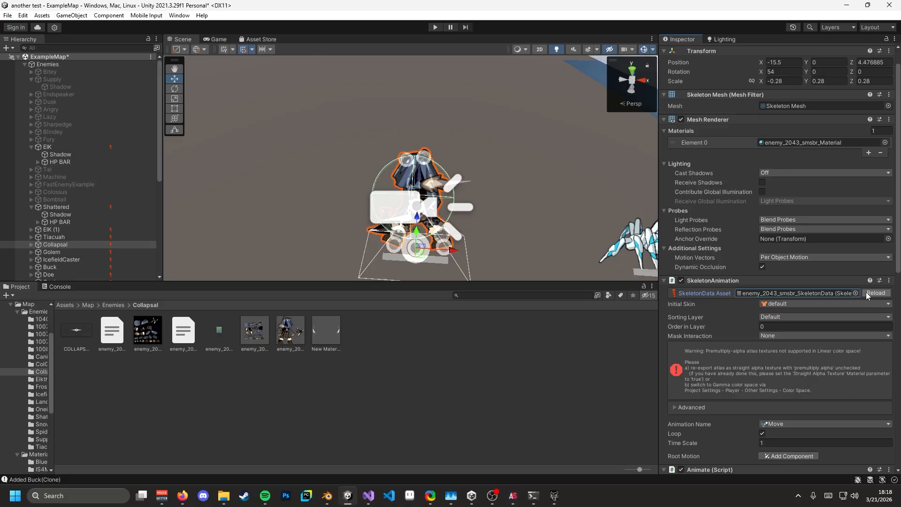
scroll(814, 298, "down", 5)
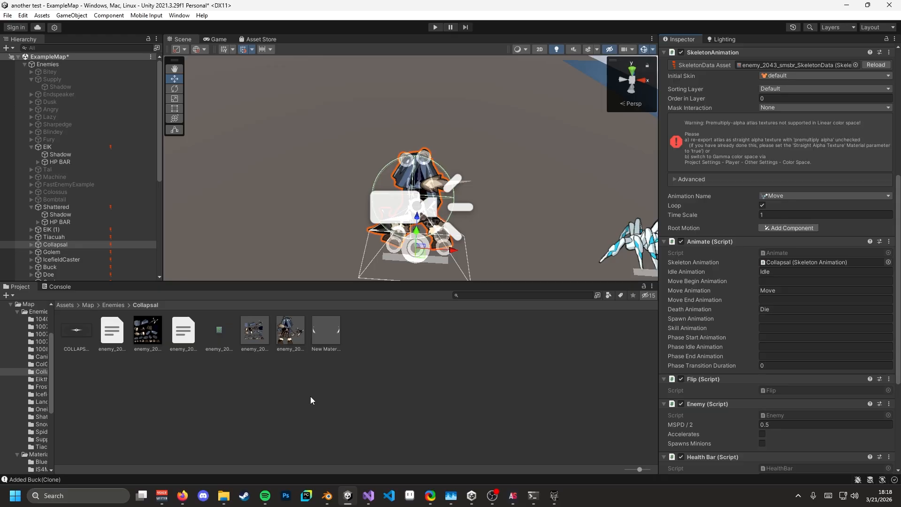
left_click(183, 496)
- Open the Infused Glacial Originium Slug wiki page and select its Simplified Chinese name 冰爆源石虫
left_click(281, 10)
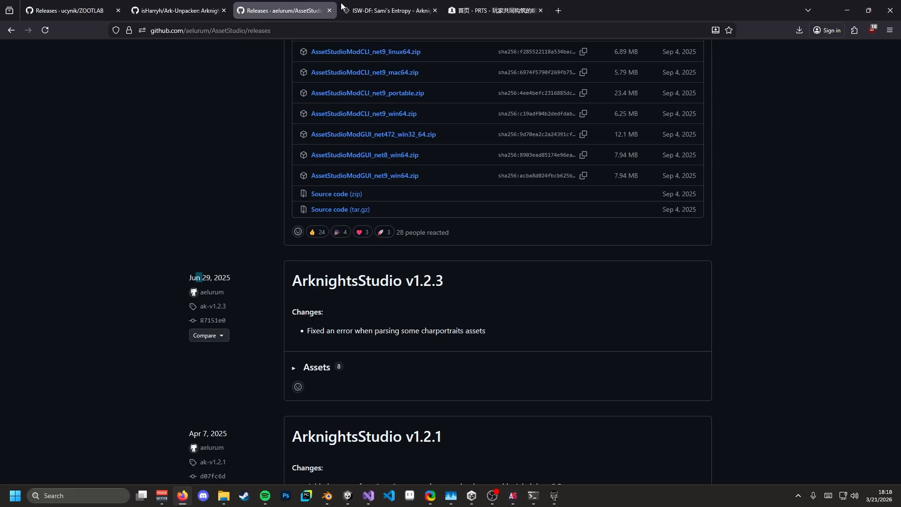
left_click(369, 10)
left_click(419, 334)
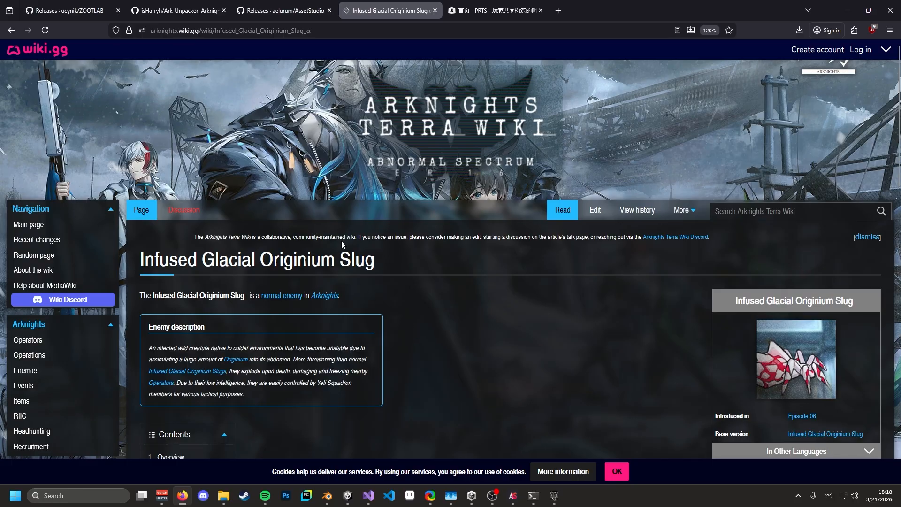
scroll(462, 278, "down", 5)
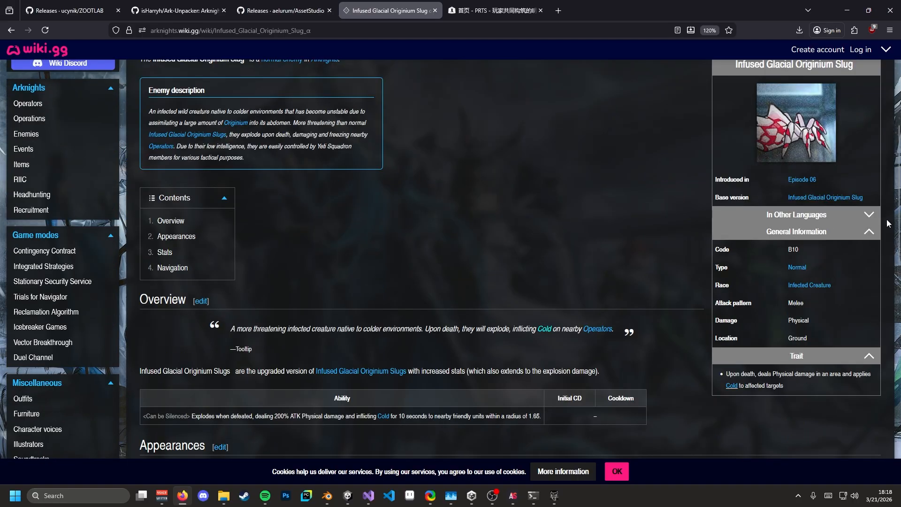
left_click(779, 215)
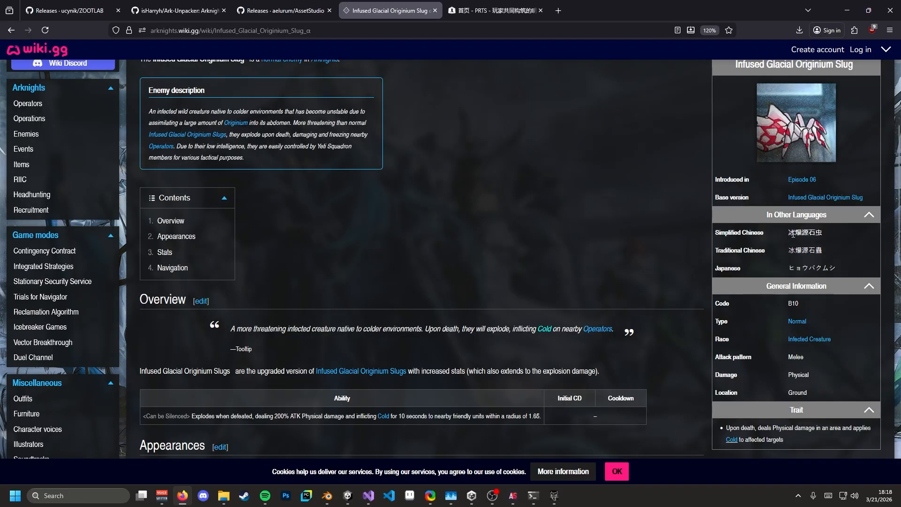
left_click_drag(793, 235, 823, 234)
key("ctrl+c")
- Search PRTS Wiki for 冰爆源石虫 and open its enemy page
left_click(493, 10)
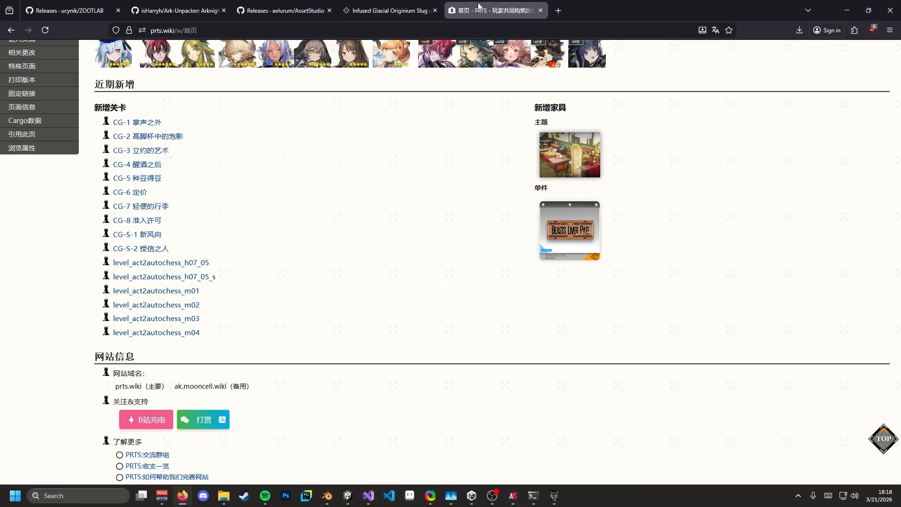
scroll(516, 235, "up", 10)
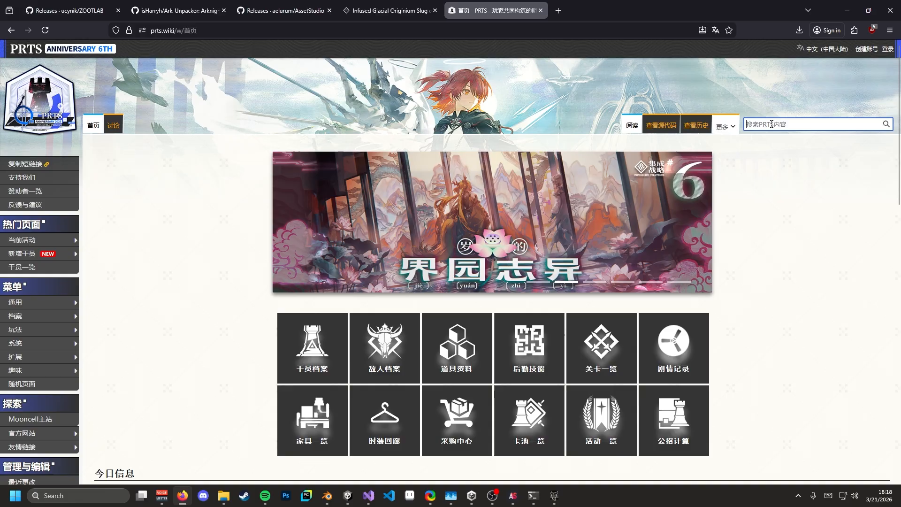
key("ctrl+v")
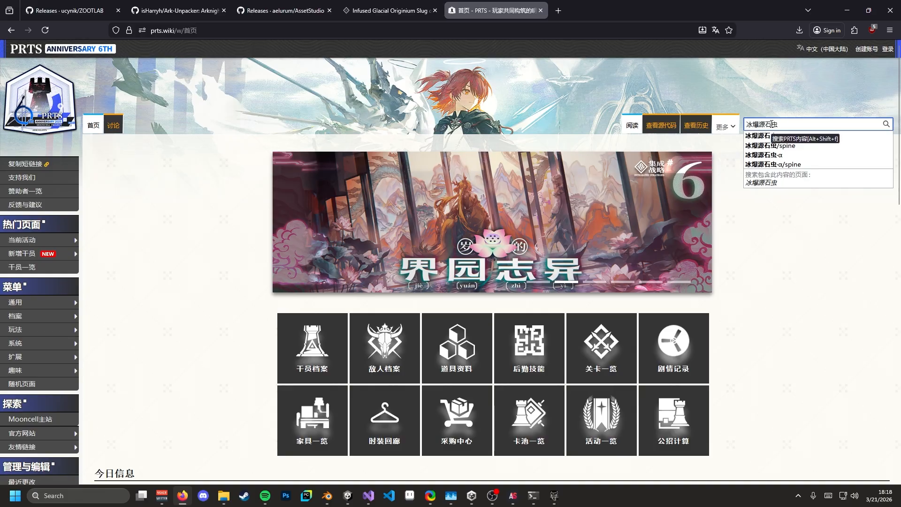
key("Return")
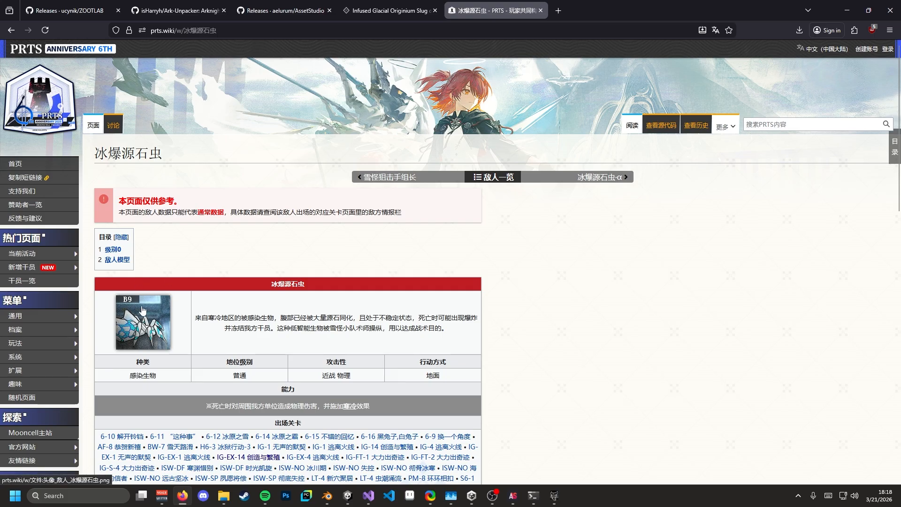
scroll(142, 309, "down", 3)
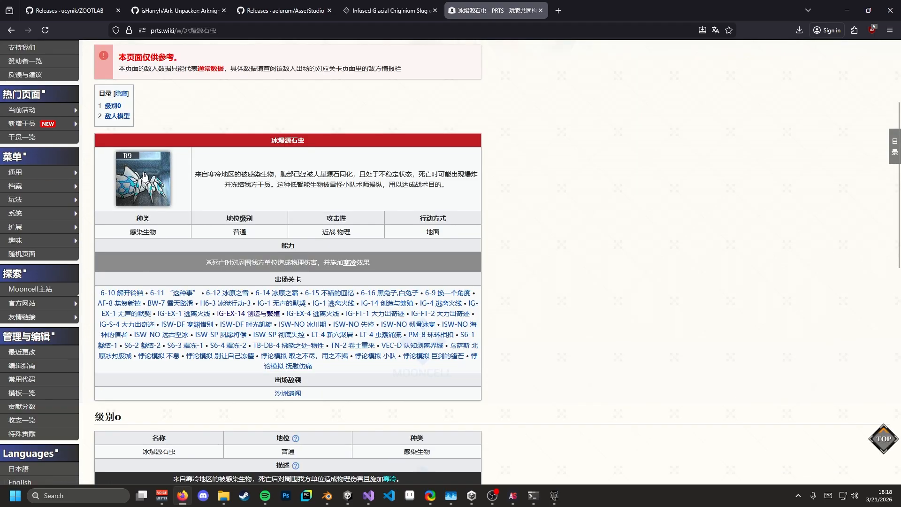
scroll(161, 215, "down", 6)
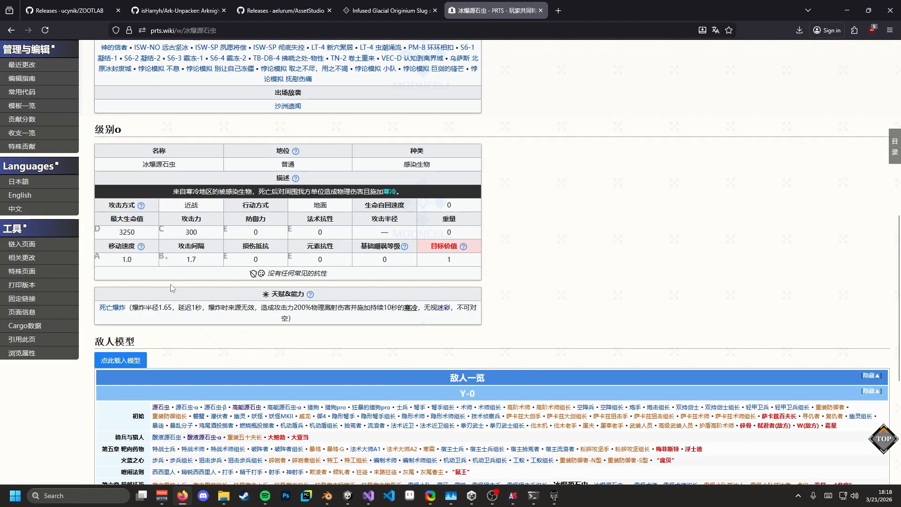
scroll(165, 304, "up", 5)
- Compare the PRTS 冰爆源石虫 page against the Terra Wiki enemy page
left_click(390, 11)
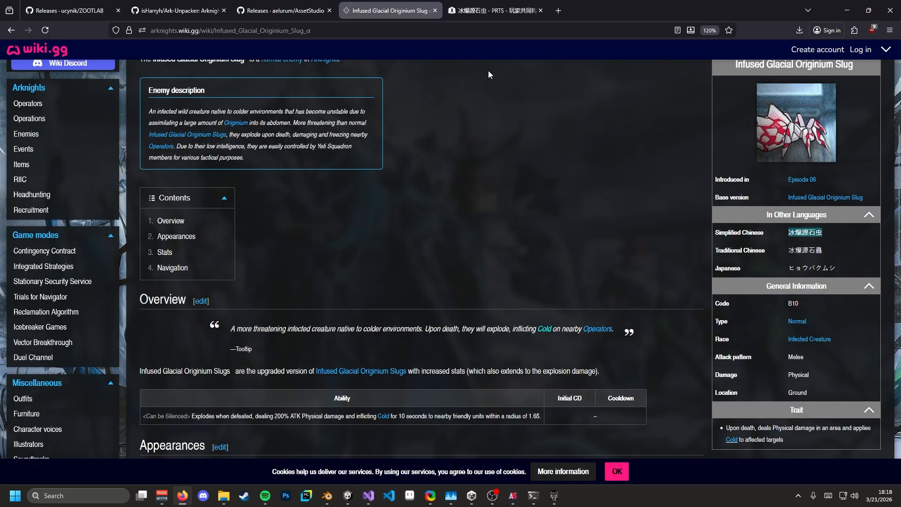
left_click(486, 5)
left_click(389, 10)
left_click(495, 10)
scroll(133, 167, "down", 5)
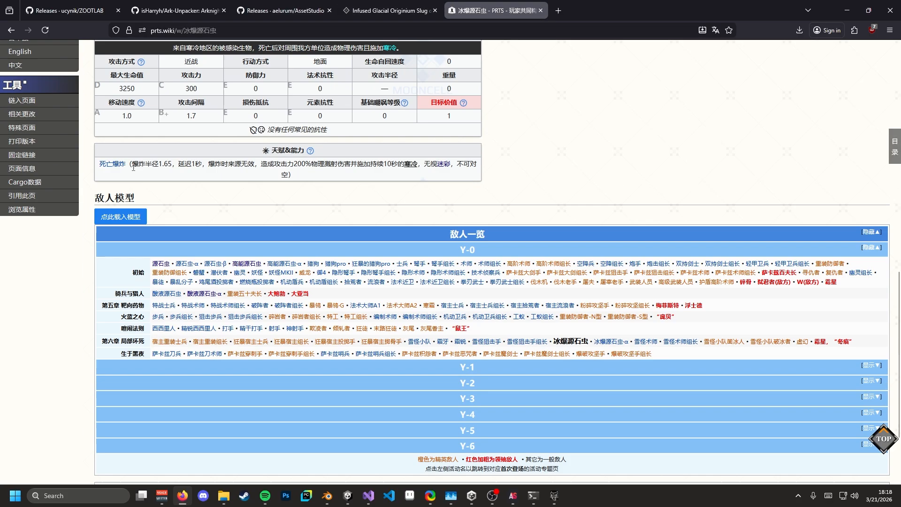
- With the Network monitor open, load the animated model to capture its skel, atlas and png requests
key("ctrl+shift+e")
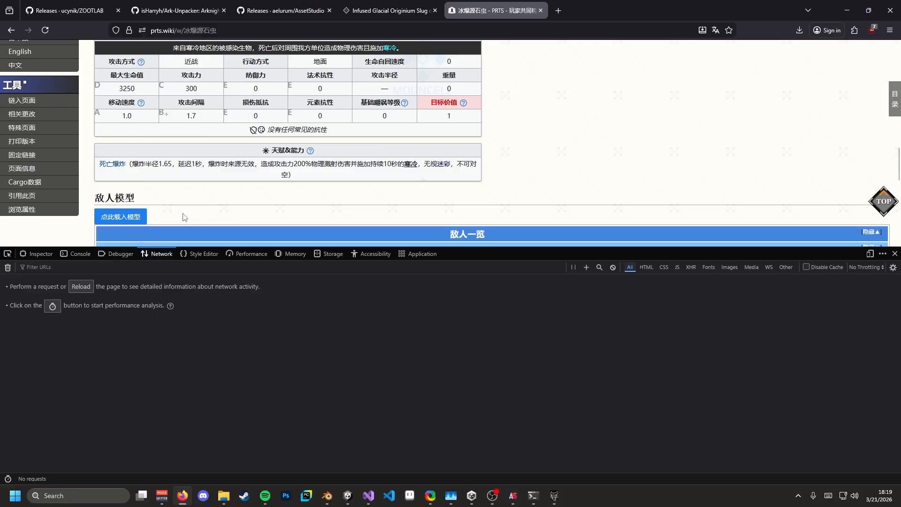
left_click(124, 219)
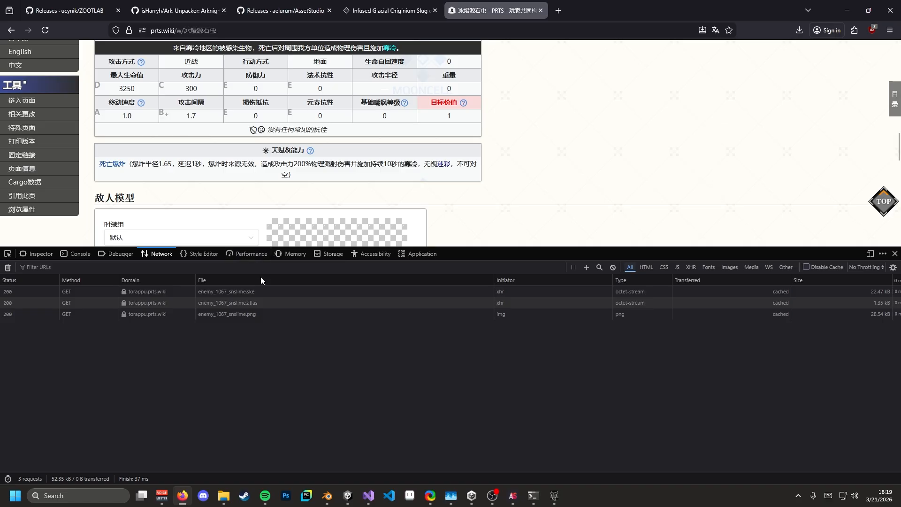
scroll(237, 223, "down", 2)
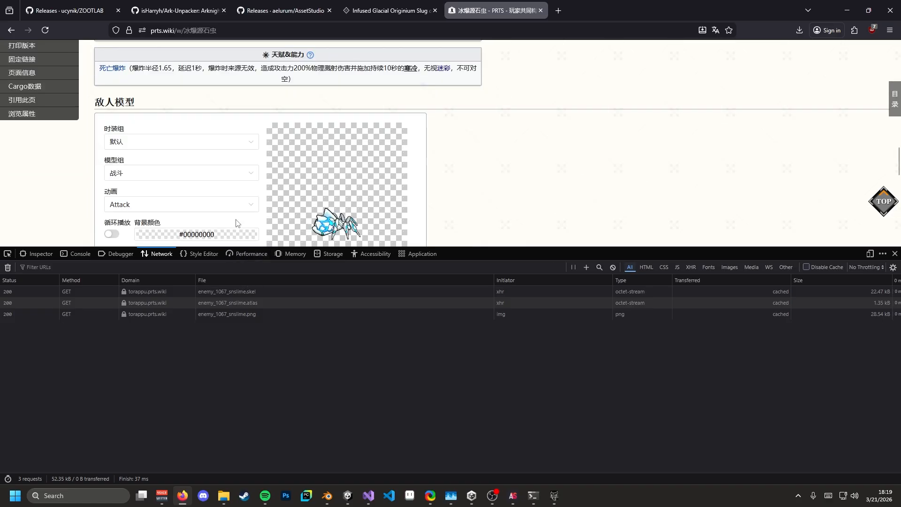
left_click(257, 294)
left_click(244, 301)
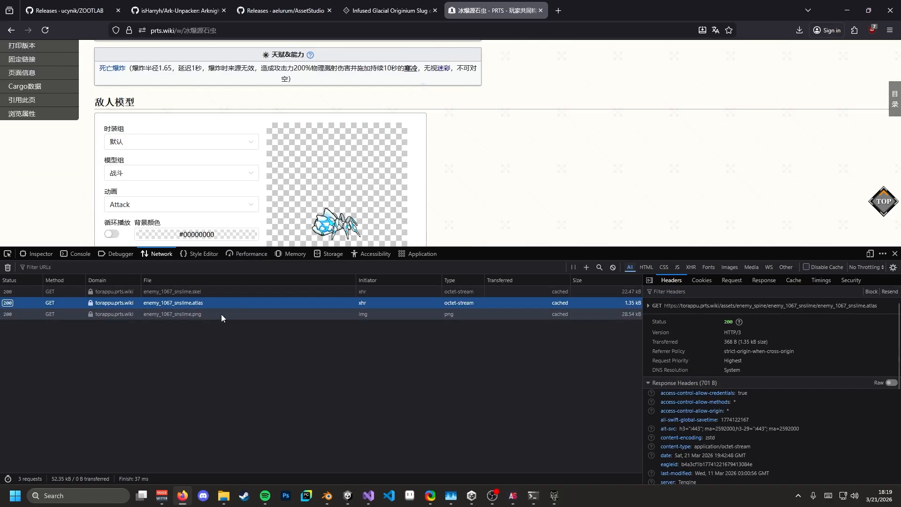
left_click(217, 315)
- Download enemy_1067_snslime.skel and .atlas, open the png in a tab, then abandon re-saving it
double_click(202, 290)
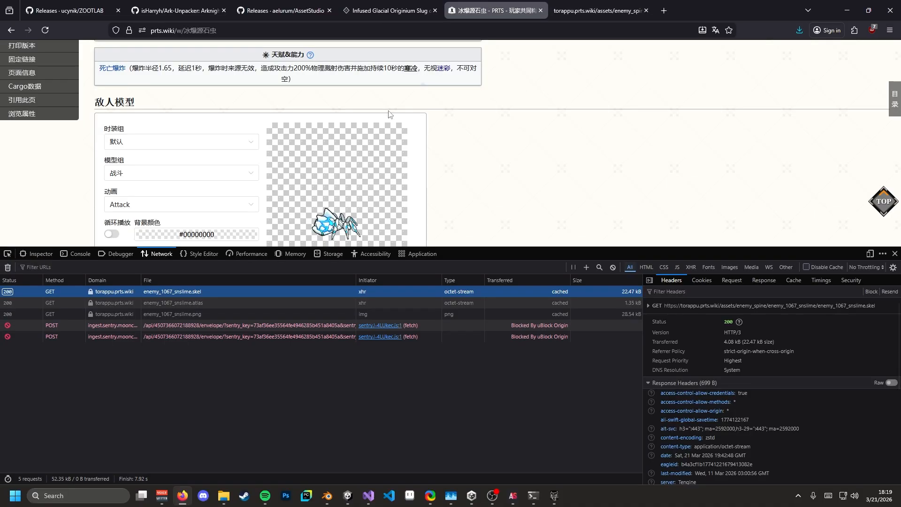
double_click(178, 303)
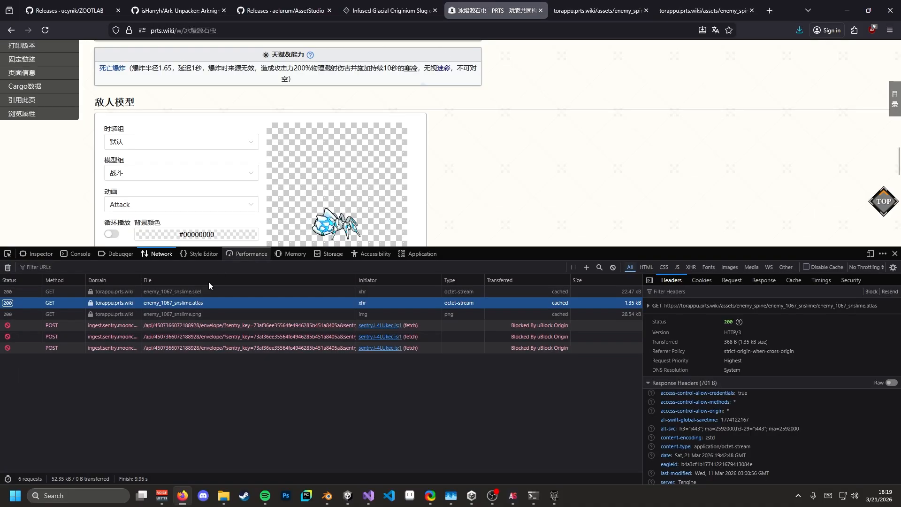
double_click(187, 314)
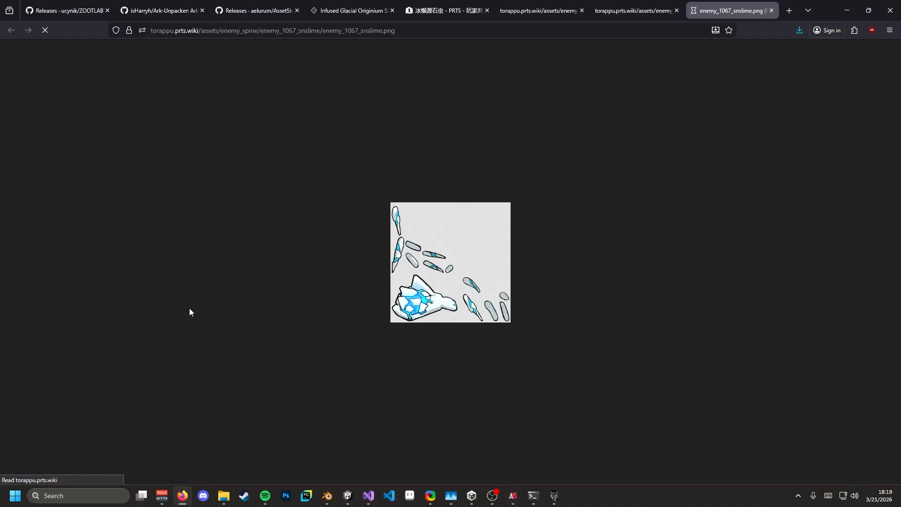
right_click(453, 230)
left_click(488, 240)
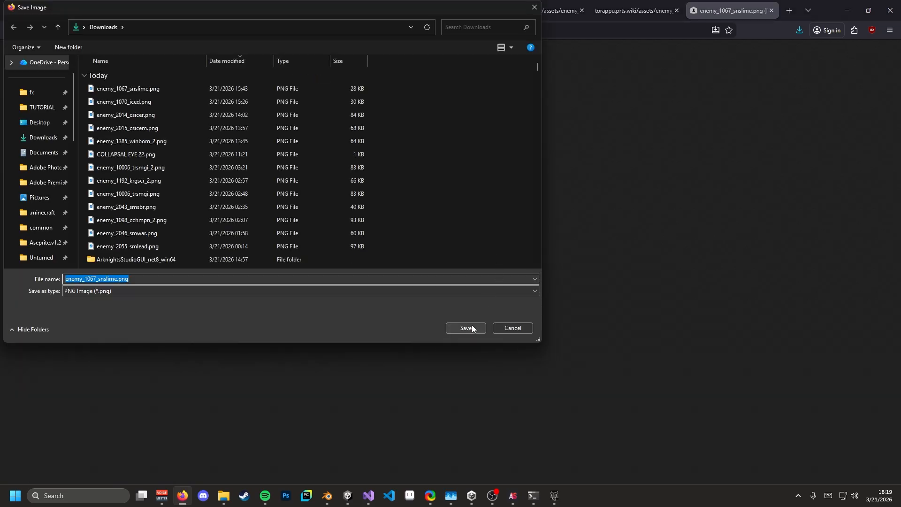
left_click(472, 326)
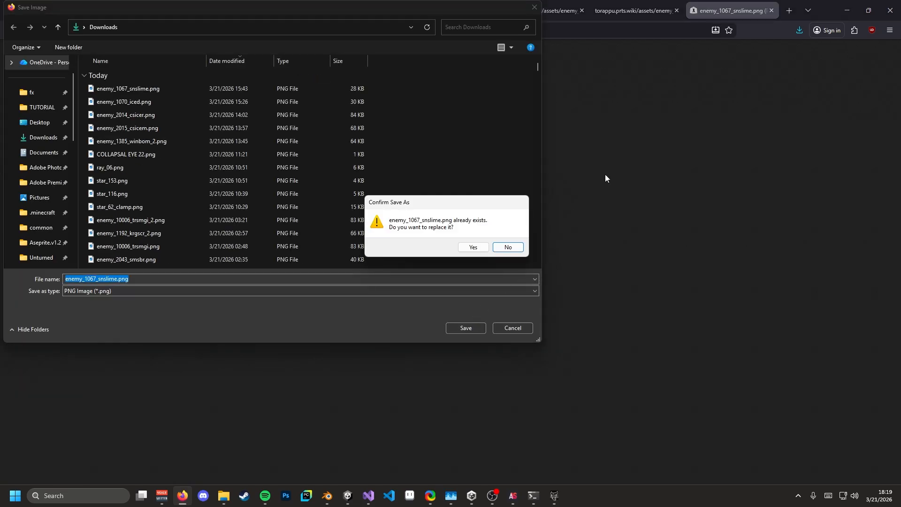
left_click(509, 248)
left_click(512, 327)
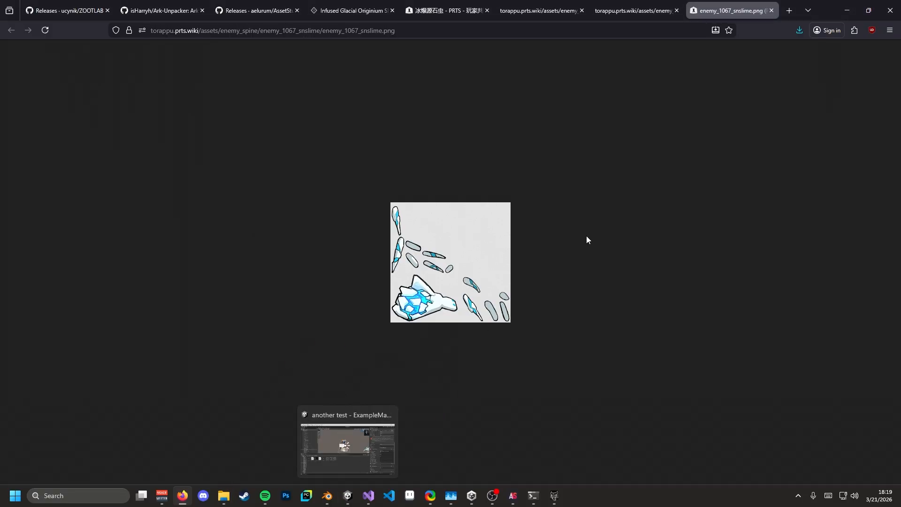
- In Unity's Project window, go back to Enemies and open the Spider folder
left_click(348, 496)
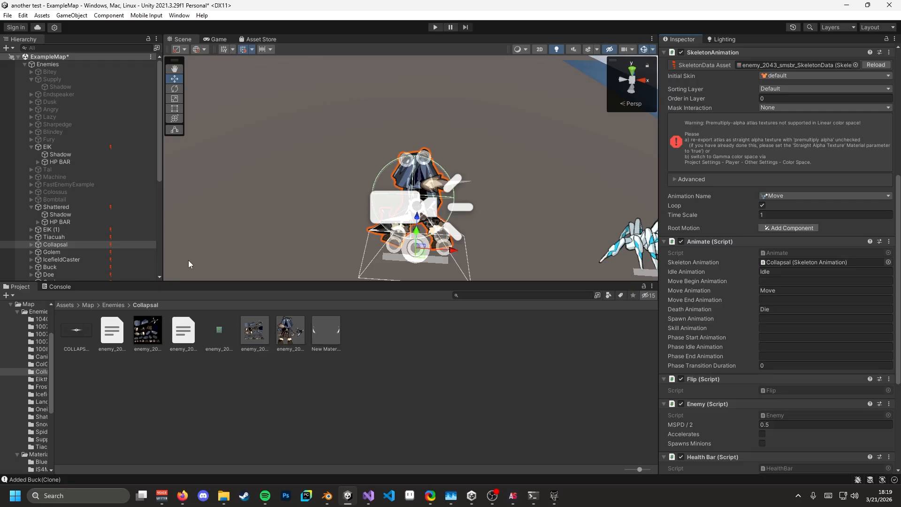
mouse_move(218, 491)
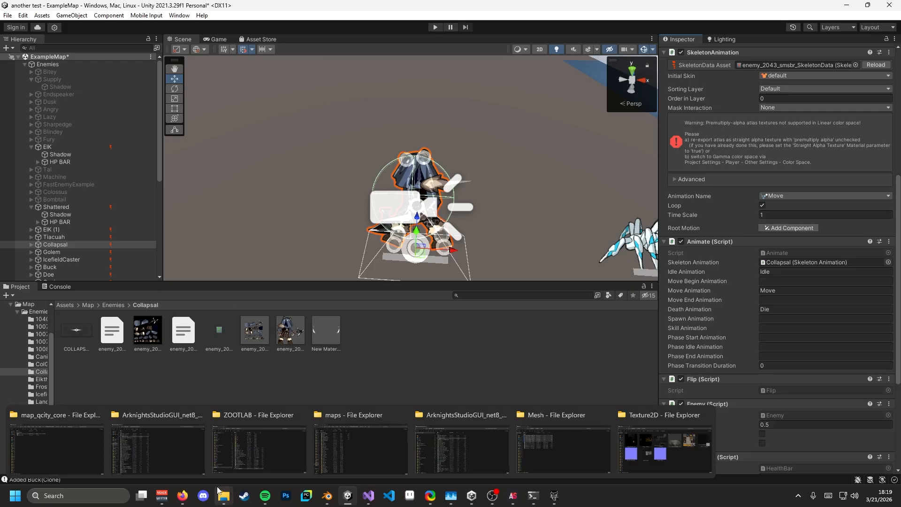
left_click(418, 359)
left_click(114, 305)
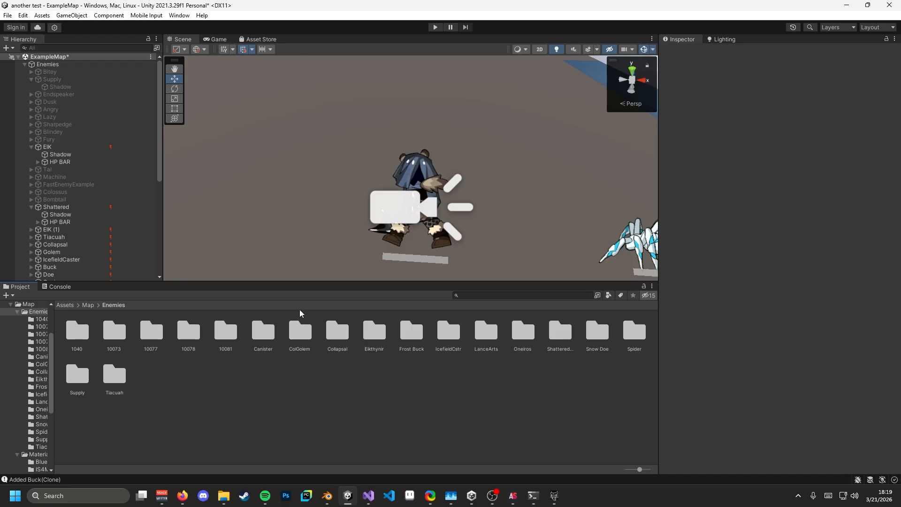
left_click(599, 340)
left_click(554, 338)
left_click(518, 338)
left_click(477, 338)
left_click(403, 337)
left_click(354, 336)
double_click(641, 335)
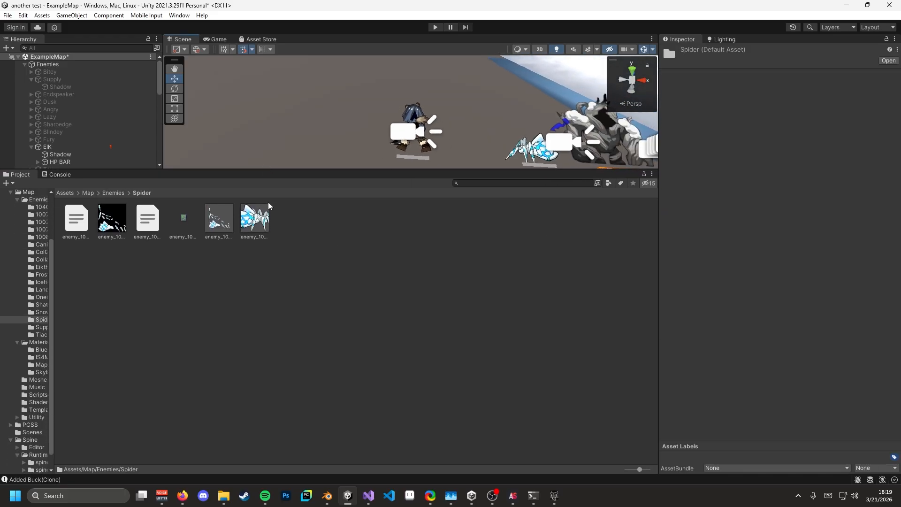
- Recheck the spider skel, atlas and png requests on PRTS, then inspect the snslime atlas asset in Unity
left_click(184, 495)
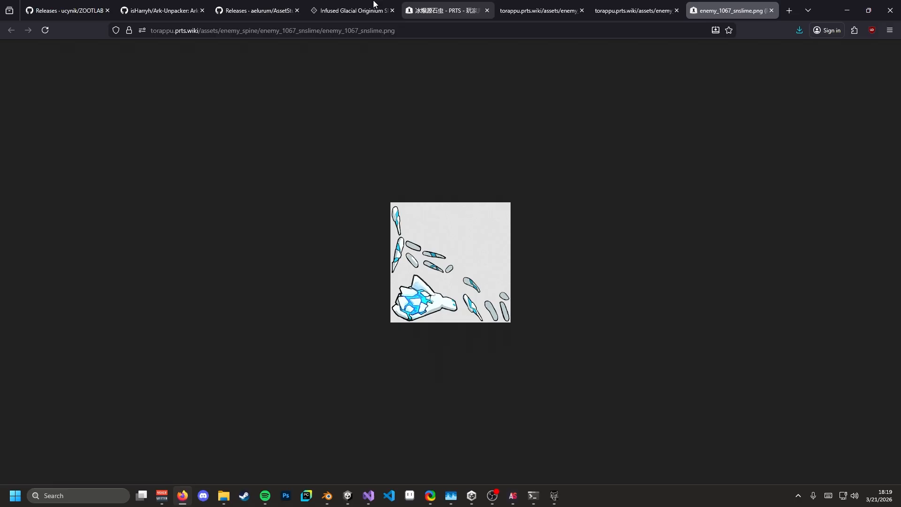
left_click(441, 11)
left_click(206, 293)
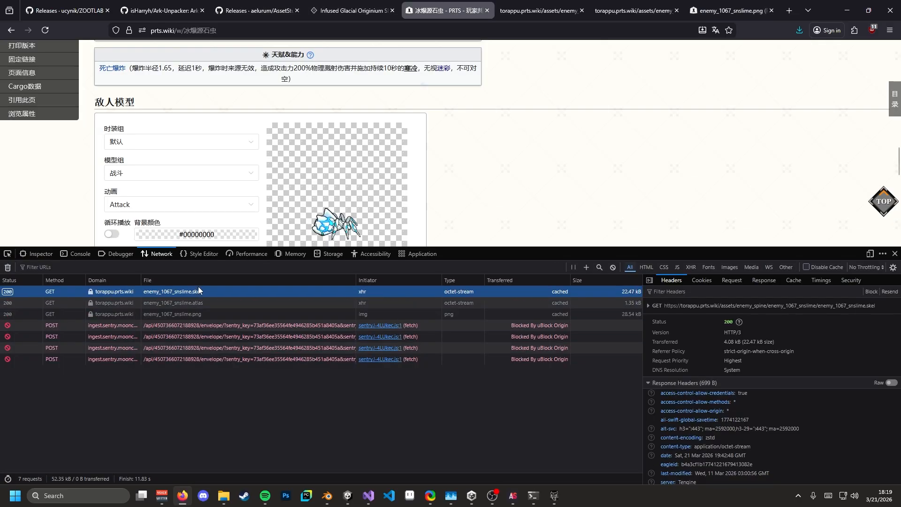
left_click(204, 302)
left_click(196, 319)
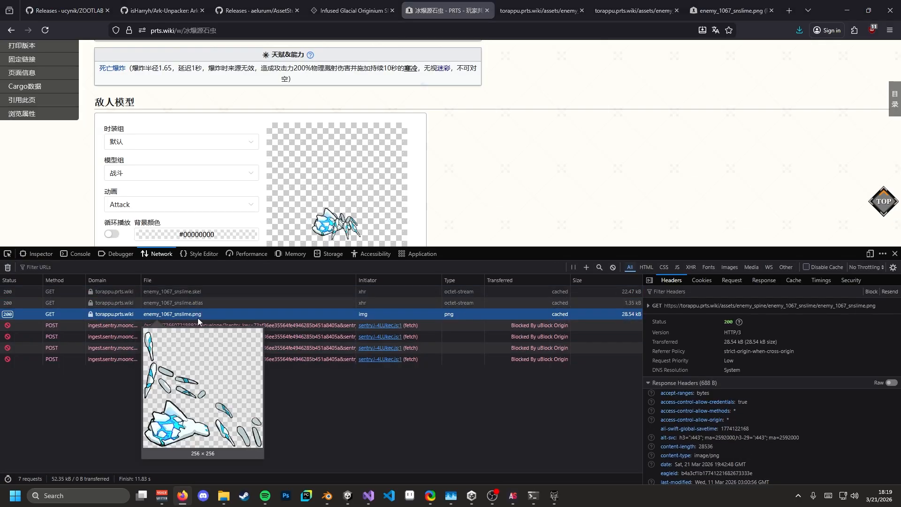
key("alt+Tab")
left_click(86, 227)
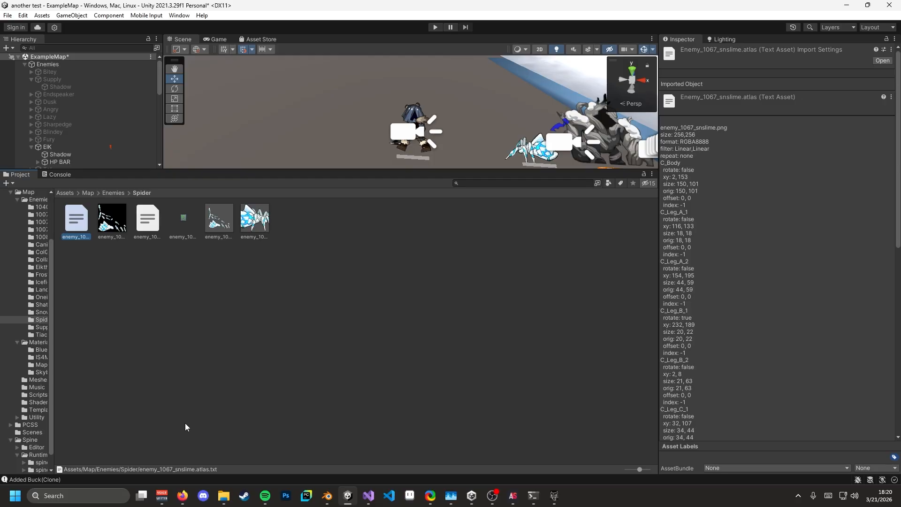
left_click(149, 230)
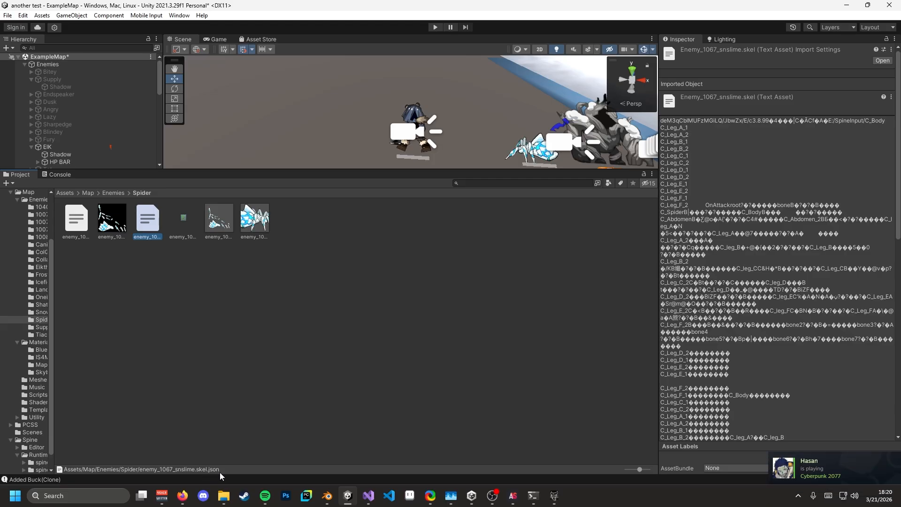
left_click(112, 229)
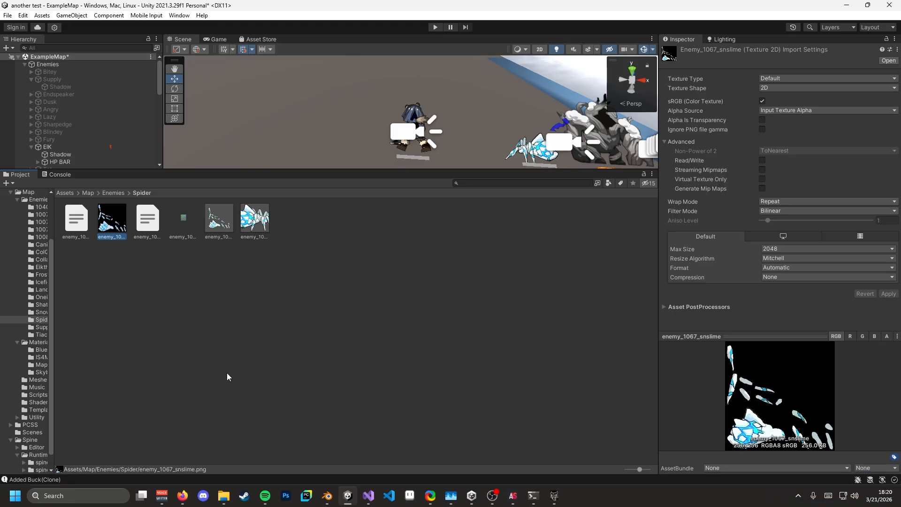
left_click(147, 222, "ctrl")
left_click(73, 229, "ctrl")
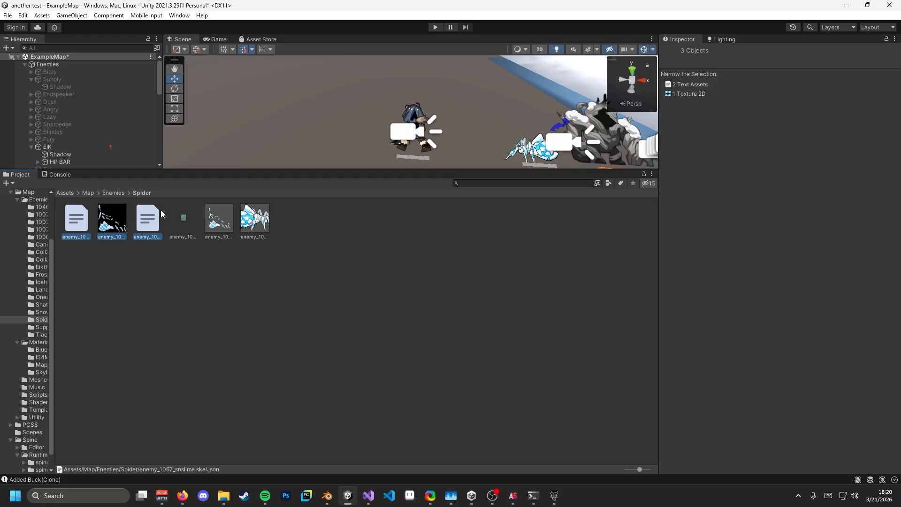
left_click(186, 227)
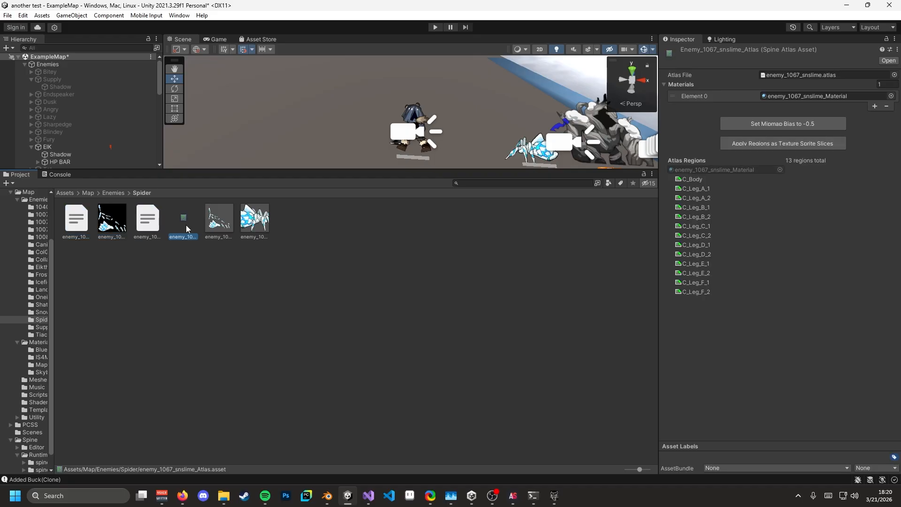
left_click(218, 228)
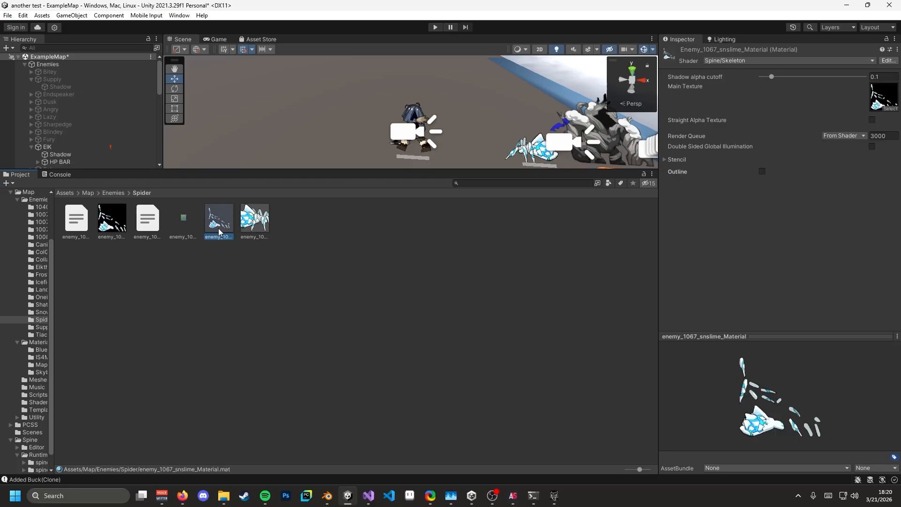
left_click(256, 229)
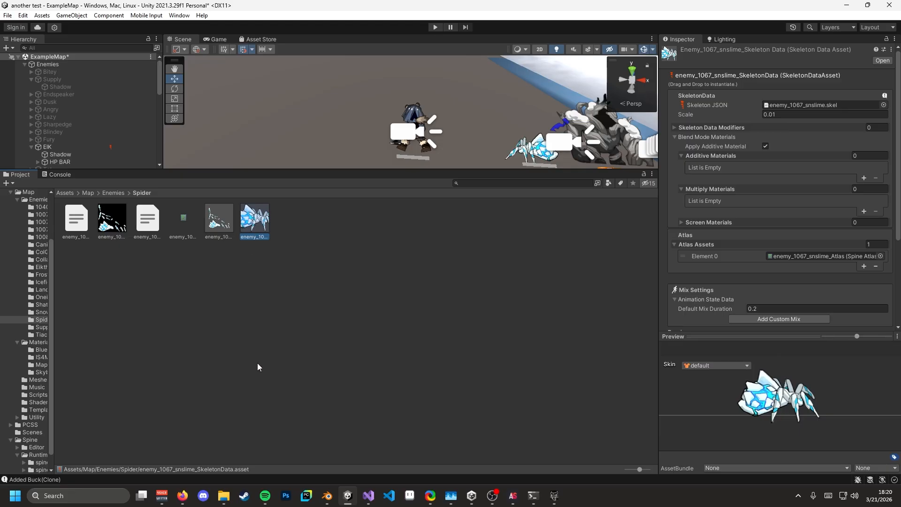
left_click(146, 228)
left_click(75, 226)
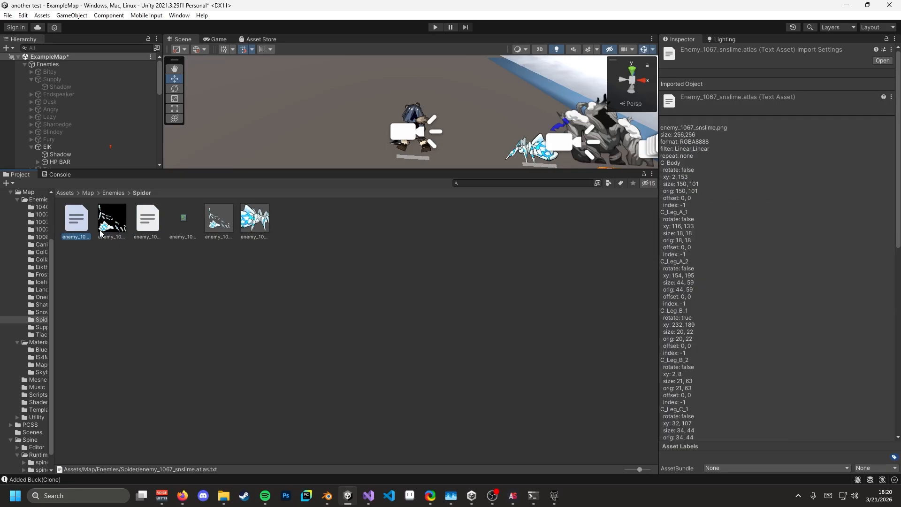
left_click(149, 230)
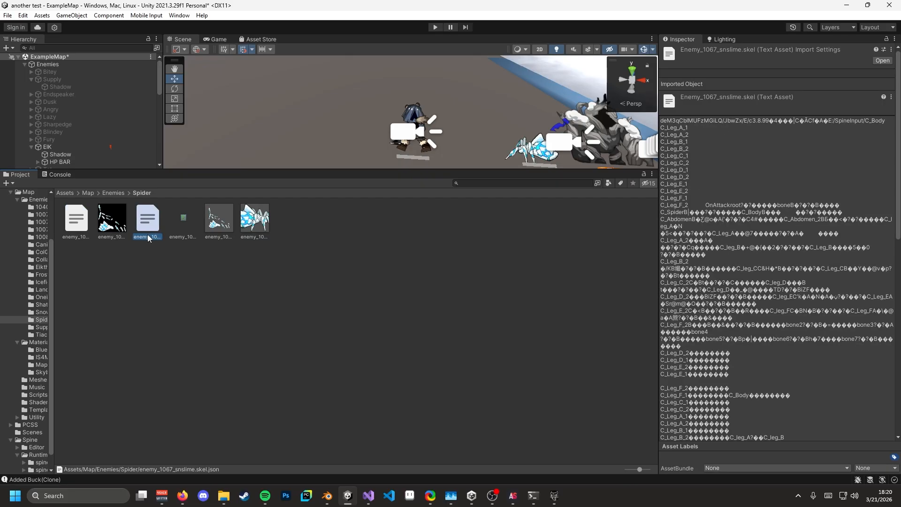
left_click(119, 229)
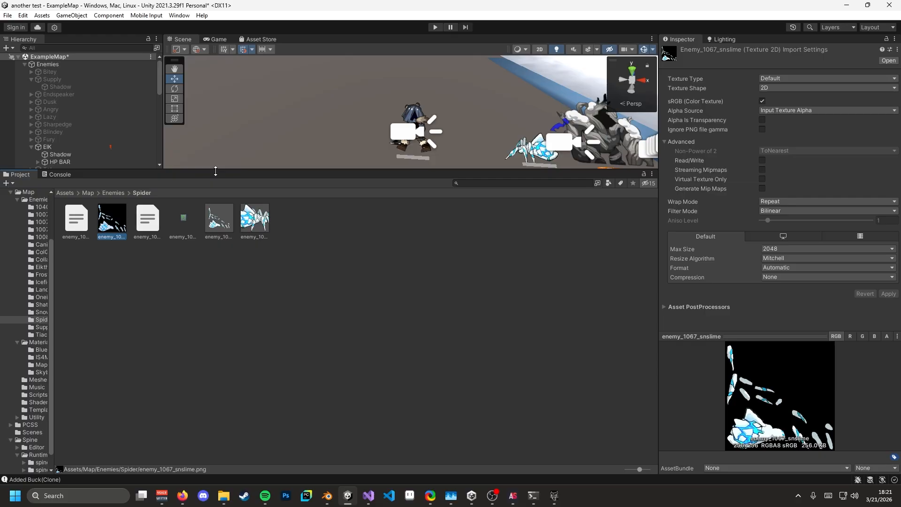
- Enlarge the Scene view and fly the camera toward the spider and enemies
left_click_drag(215, 171, 230, 297)
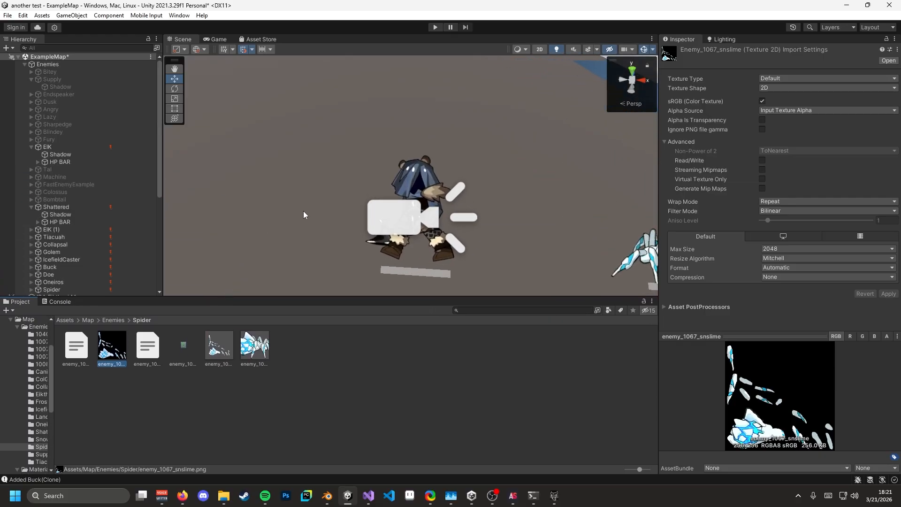
key("s")
right_click_drag(268, 245, 301, 248)
key("w")
key("d")
key("w")
- Inspect the spider's skel file, skeleton data and material assets
left_click(257, 342)
right_click_drag(249, 290, 198, 285)
left_click(147, 345)
left_click(71, 346, "shift")
left_click(253, 350)
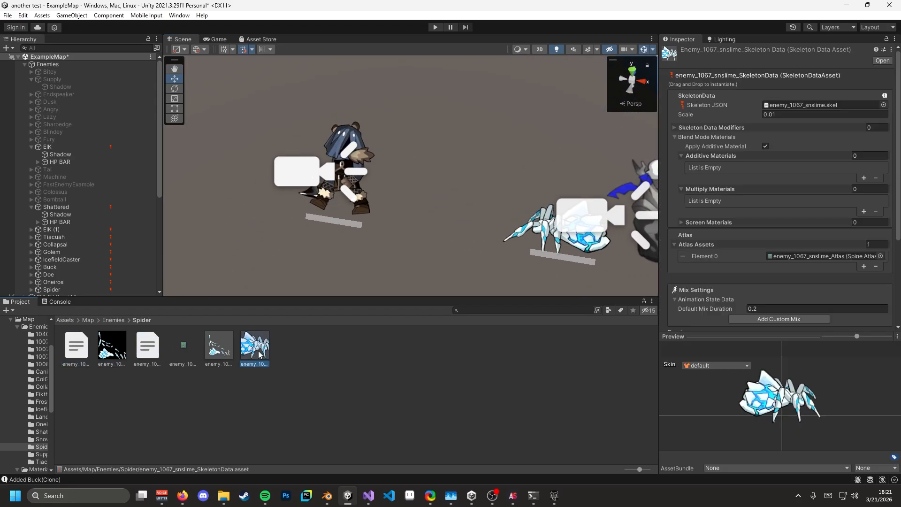
left_click(215, 356)
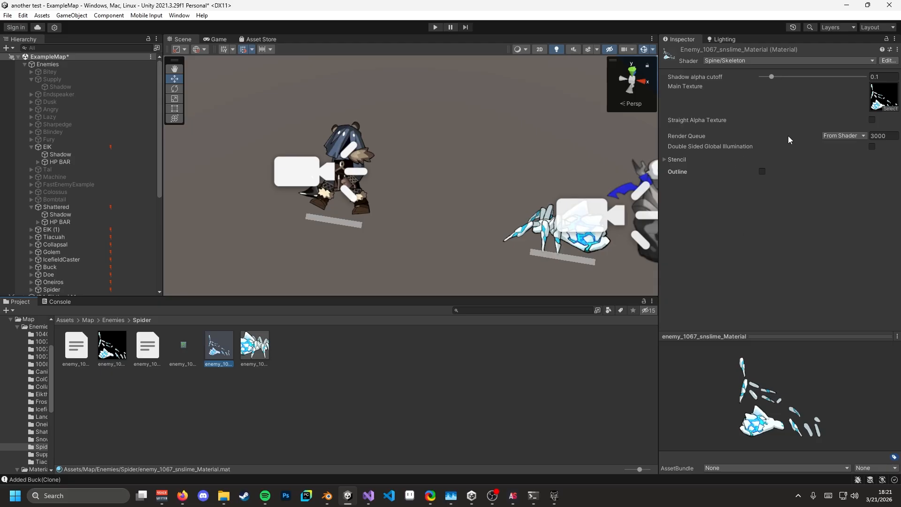
left_click(860, 121)
left_click(257, 346)
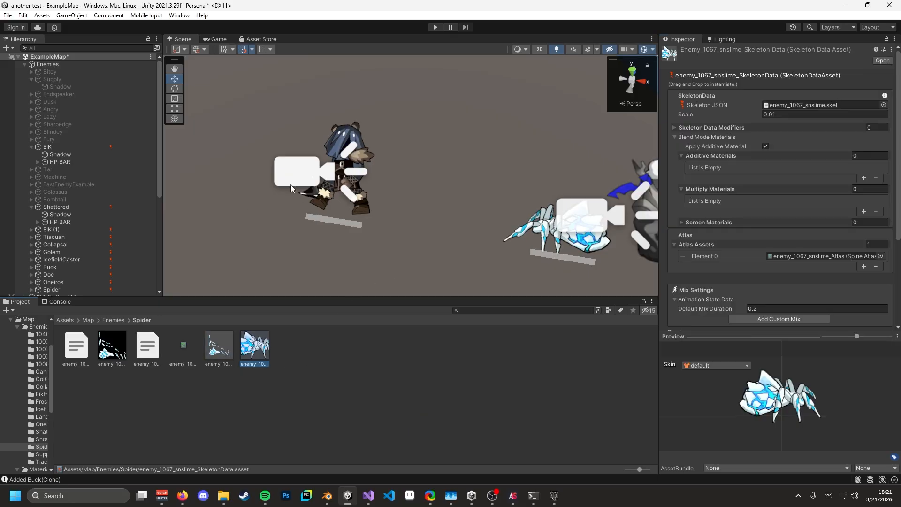
- Fly back toward the enemies and select Collapsal
key("s")
right_click_drag(456, 155, 475, 126)
key("w")
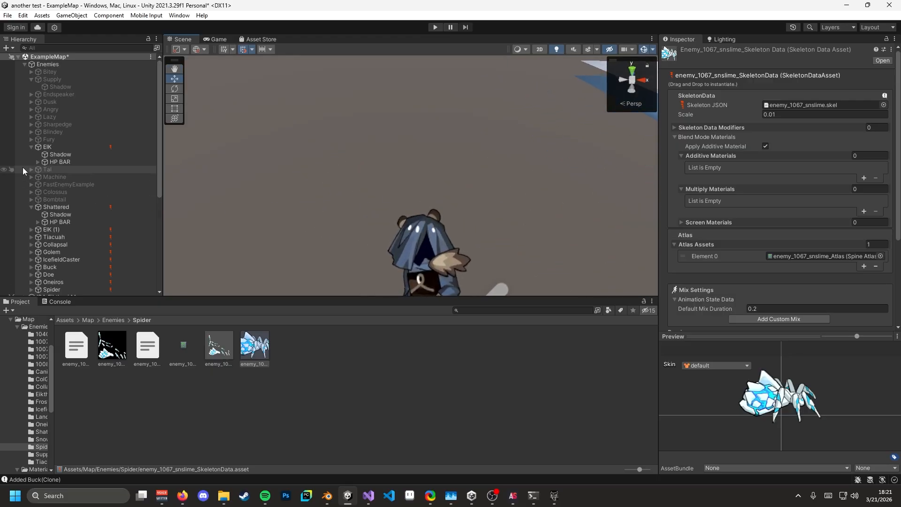
left_click(76, 243)
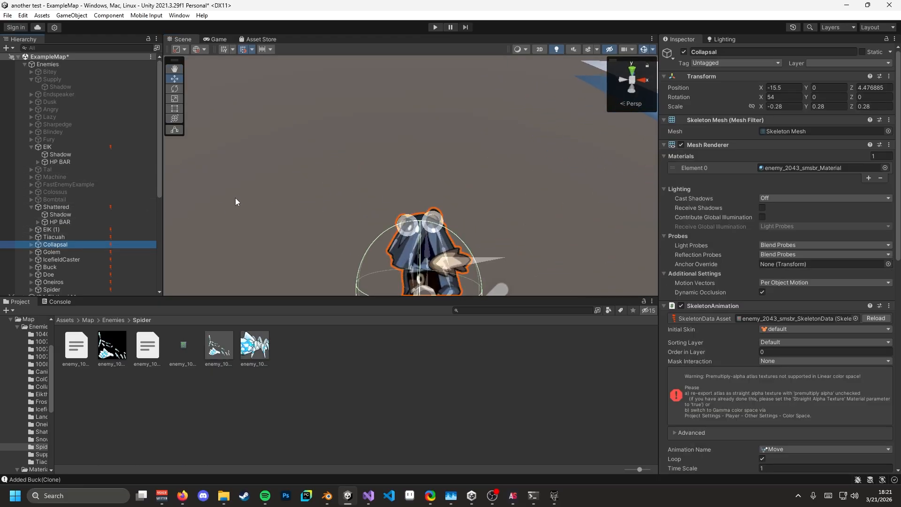
- Frame Collapsal and review its animation choices, including idle, move and death names
key("f")
scroll(699, 267, "down", 6)
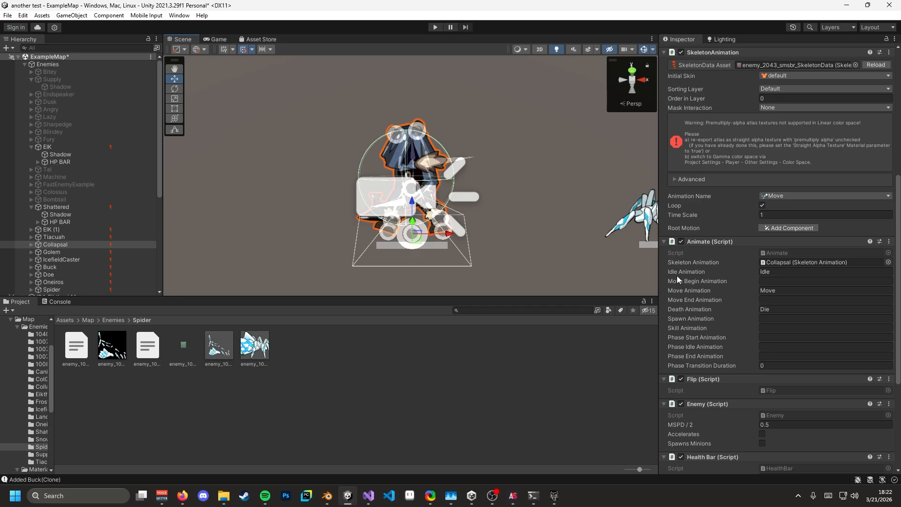
scroll(677, 275, "up", 3)
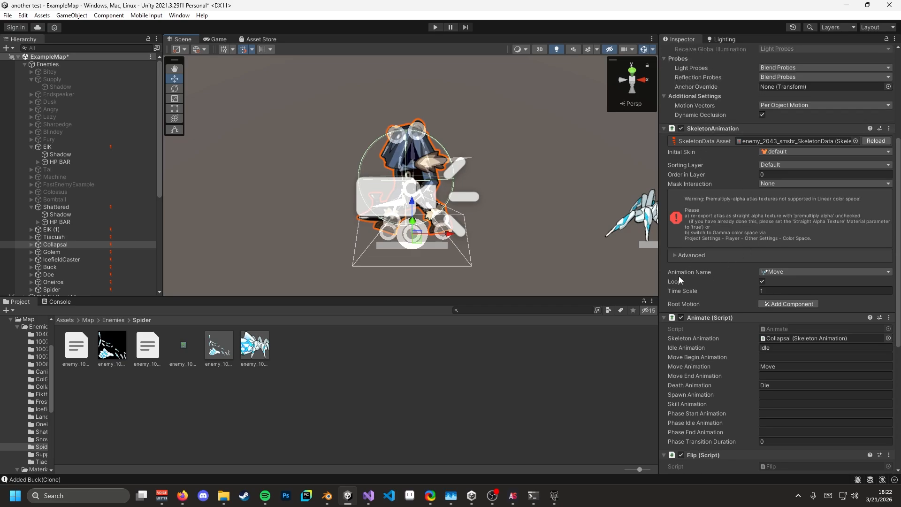
left_click(779, 271)
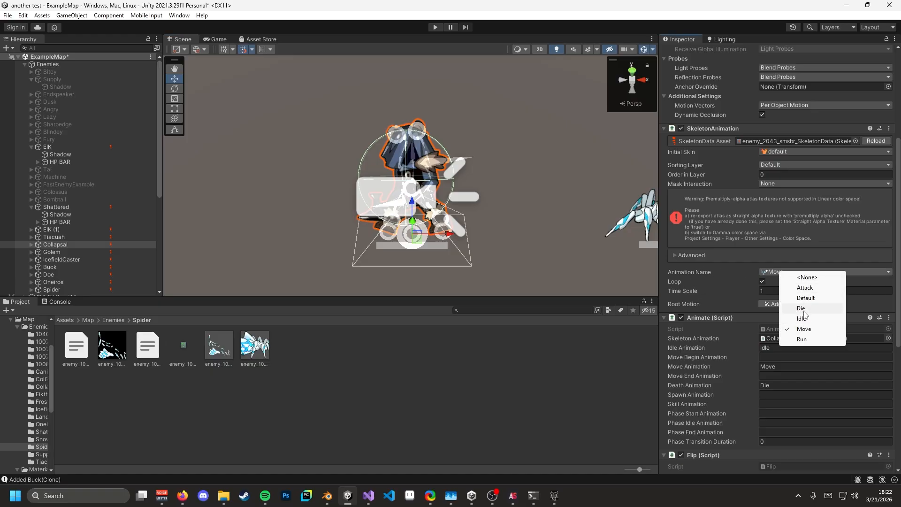
left_click(770, 272)
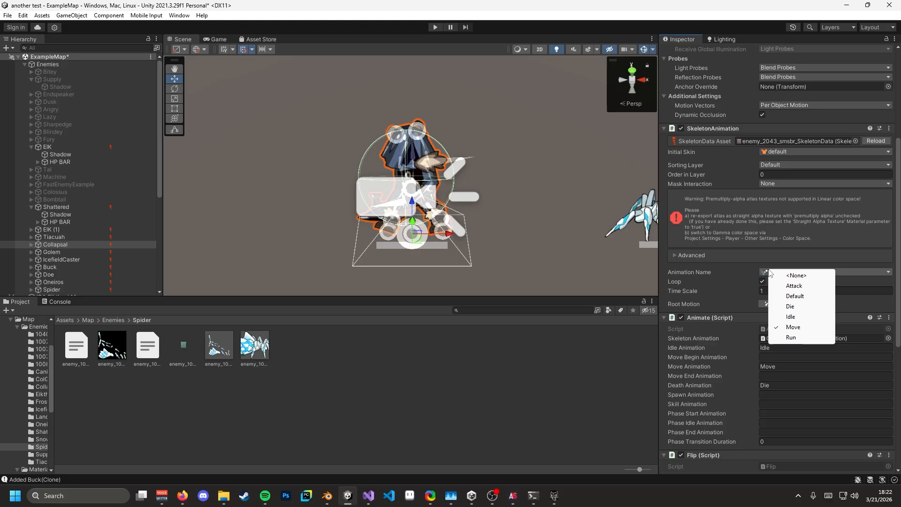
left_click(766, 352)
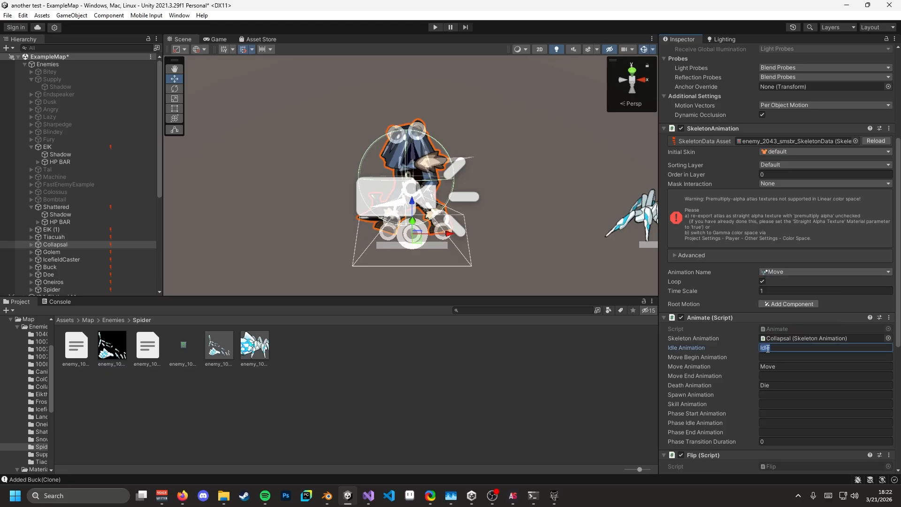
left_click(768, 367)
left_click(770, 385)
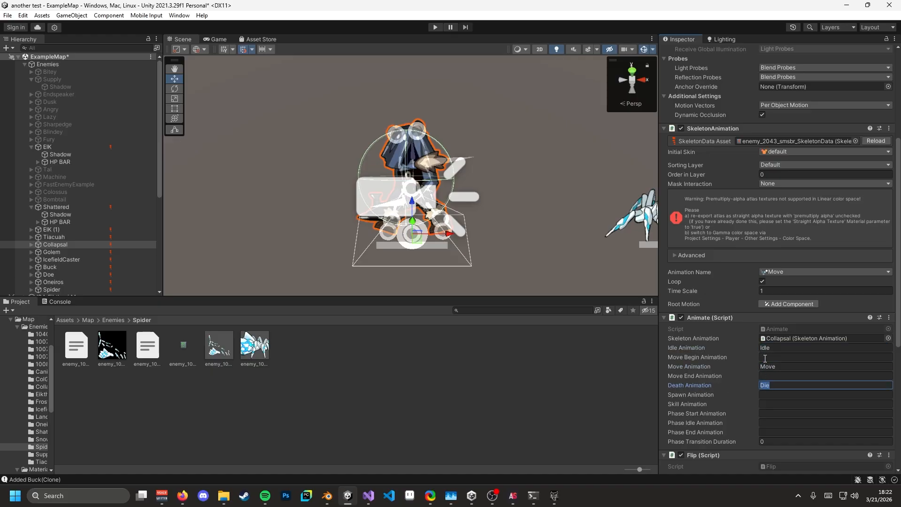
left_click(777, 272)
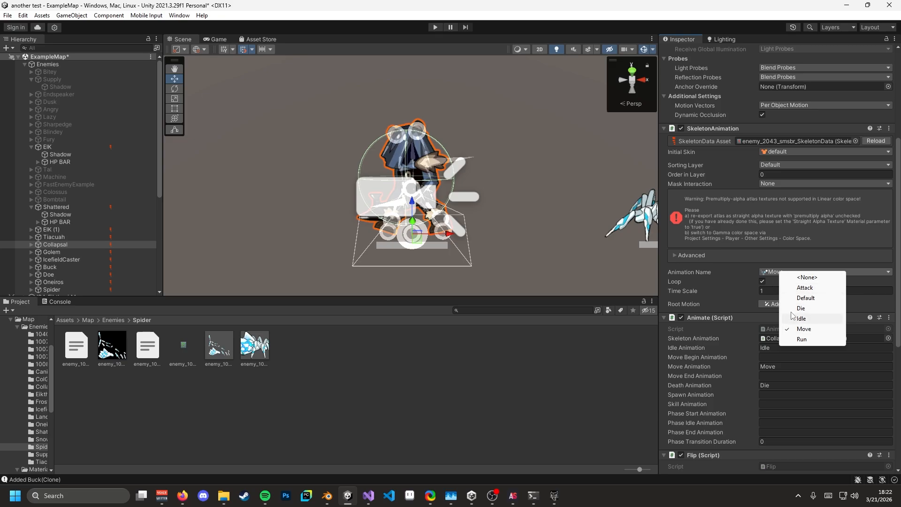
left_click(768, 270)
- Select EIK (1), fly the camera over to it and turn on its rendering
left_click(51, 230)
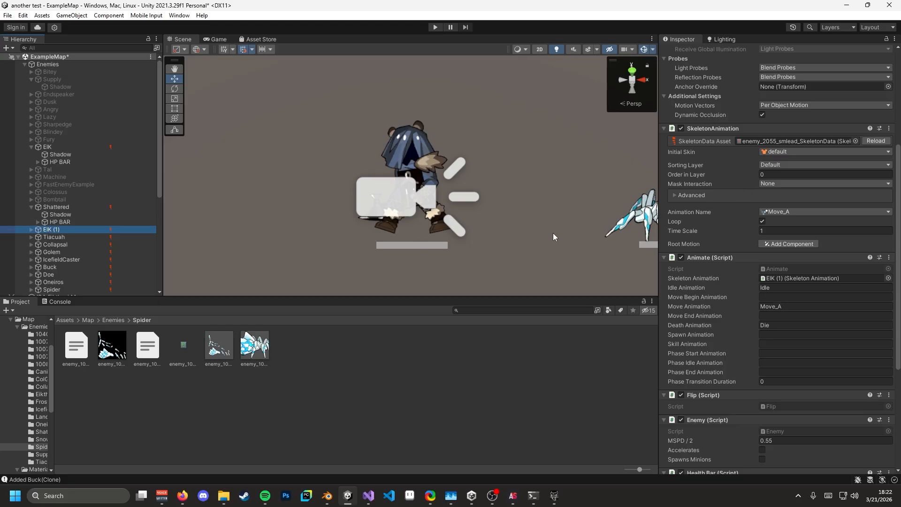
right_click_drag(516, 231, 446, 222)
key("d")
key("a")
left_click_drag(519, 230, 266, 234)
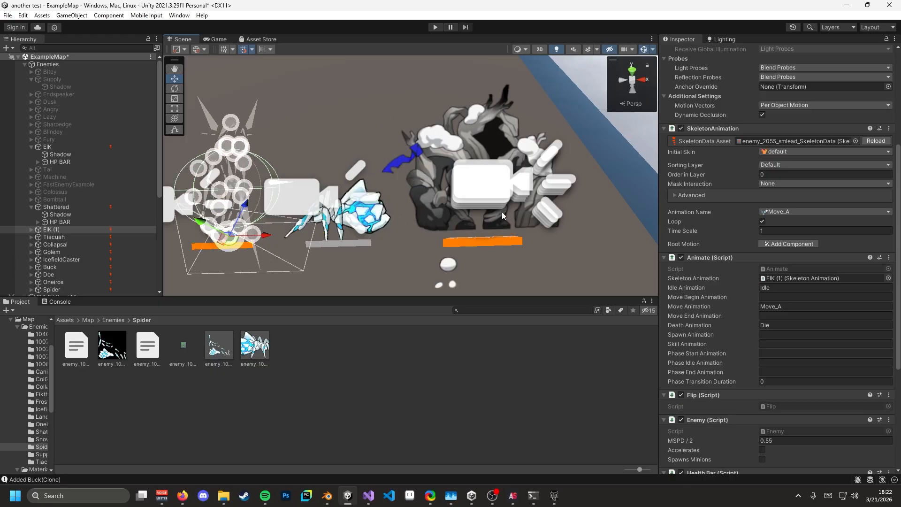
scroll(691, 134, "up", 6)
scroll(692, 133, "up", 1)
left_click(685, 122)
left_click(682, 132)
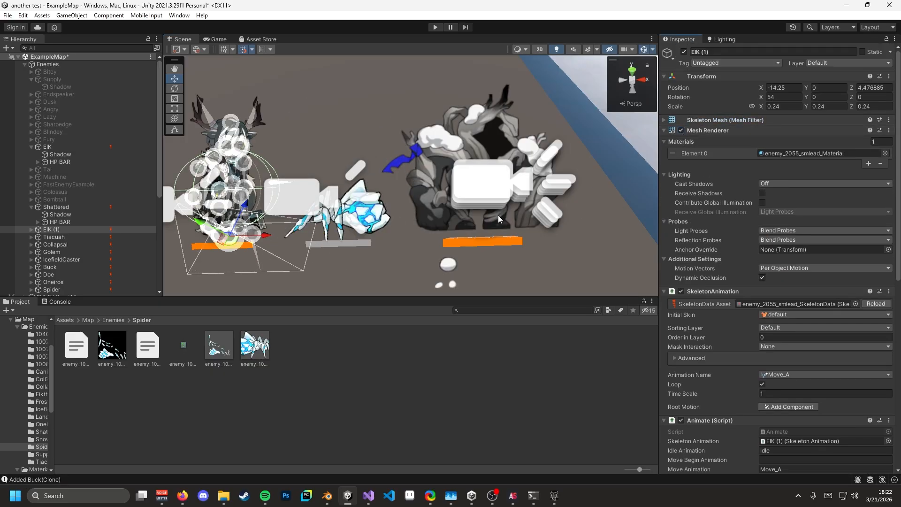
right_click_drag(589, 247, 587, 246)
key("a")
scroll(731, 278, "down", 5)
- Set EIK (1)'s Animation Name to Move_A and confirm Move Animation is Move_A
left_click(775, 247)
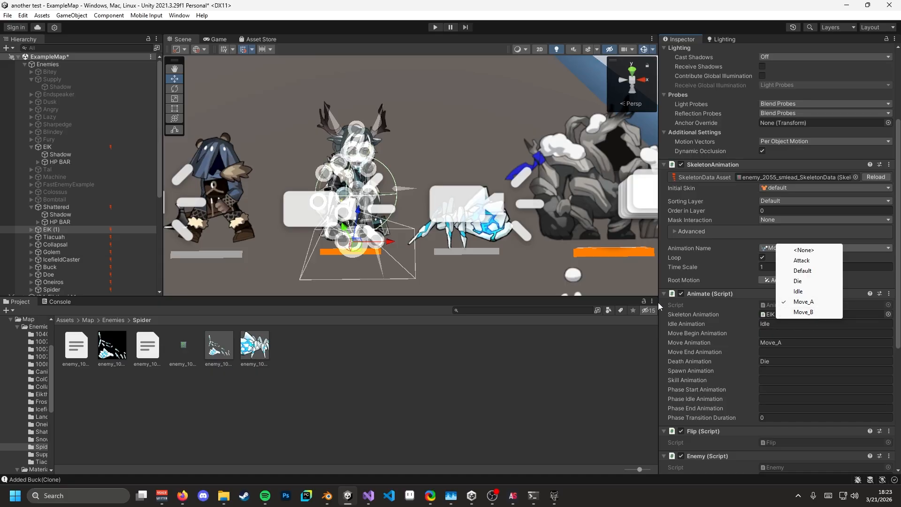
left_click(753, 297)
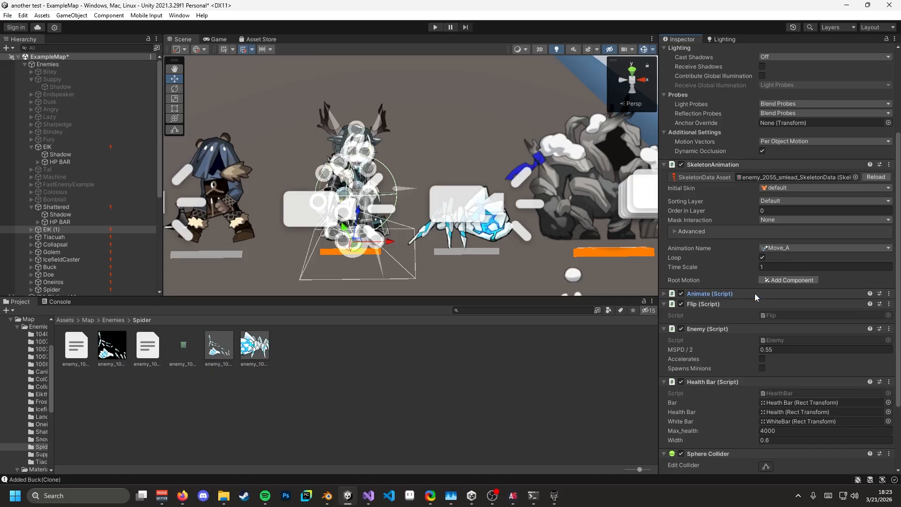
left_click(755, 294)
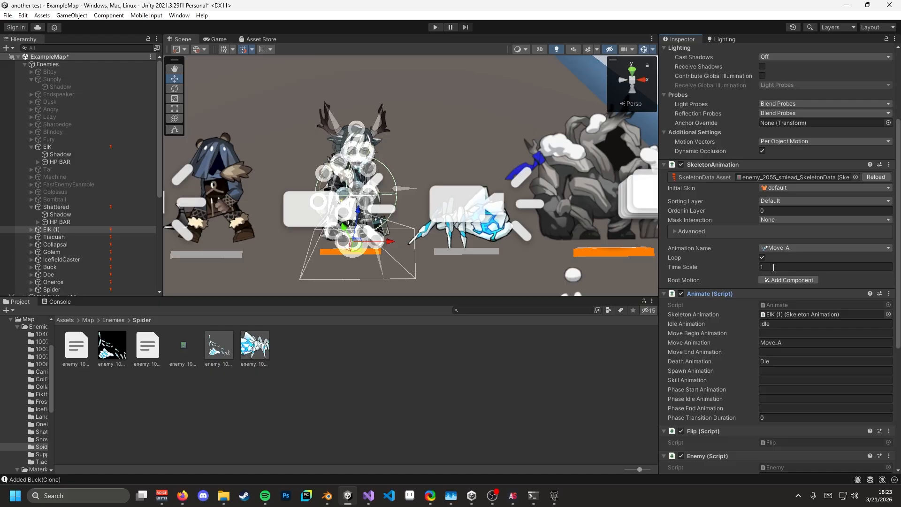
left_click(765, 342)
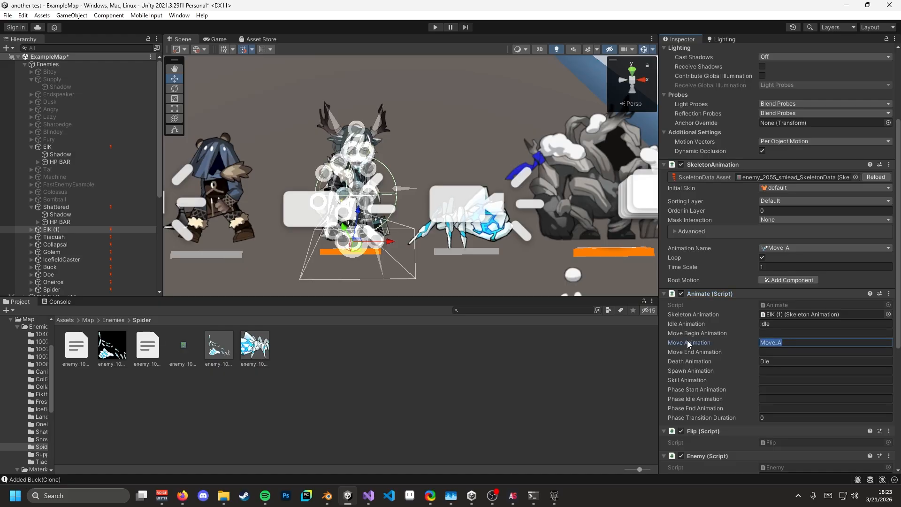
key("s")
right_click_drag(464, 223, 462, 193)
key("w")
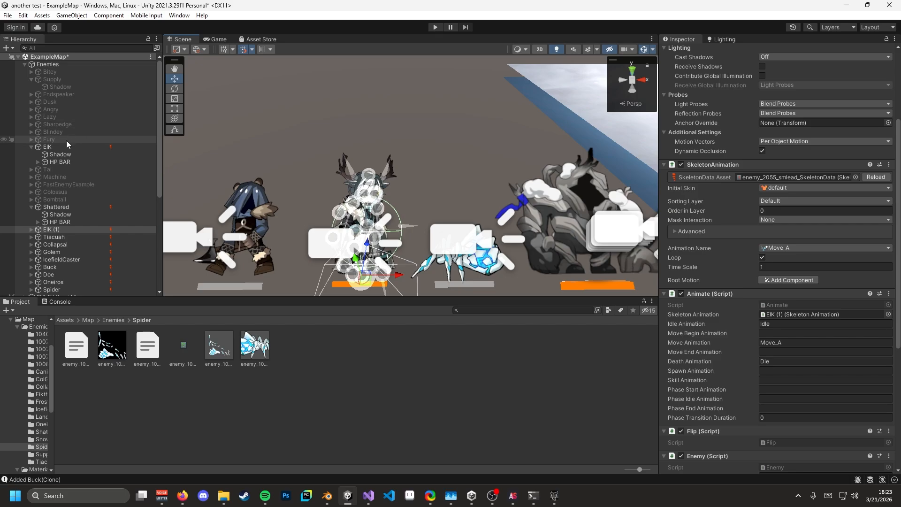
- Select the Dusk enemy to show its settings and Revive_01 death animation
left_click(59, 101)
key("s")
right_click_drag(242, 149, 243, 158)
key("a")
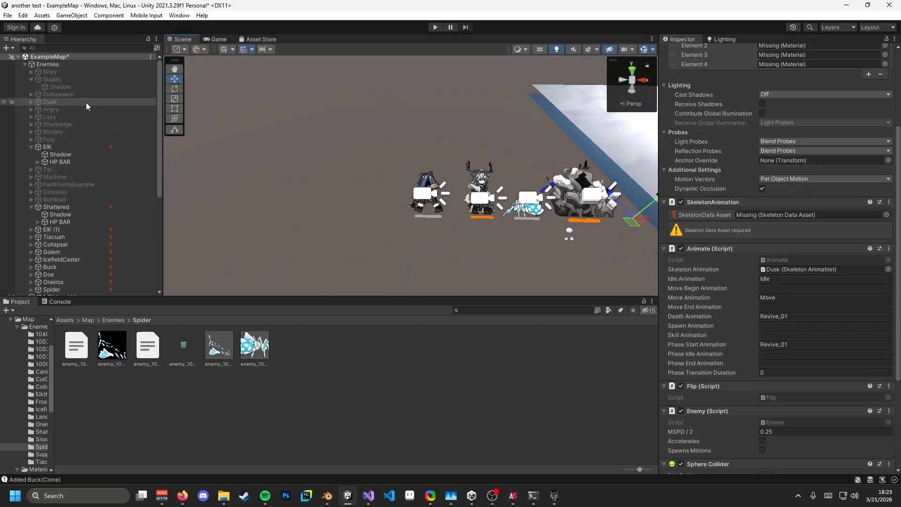
left_click(787, 317)
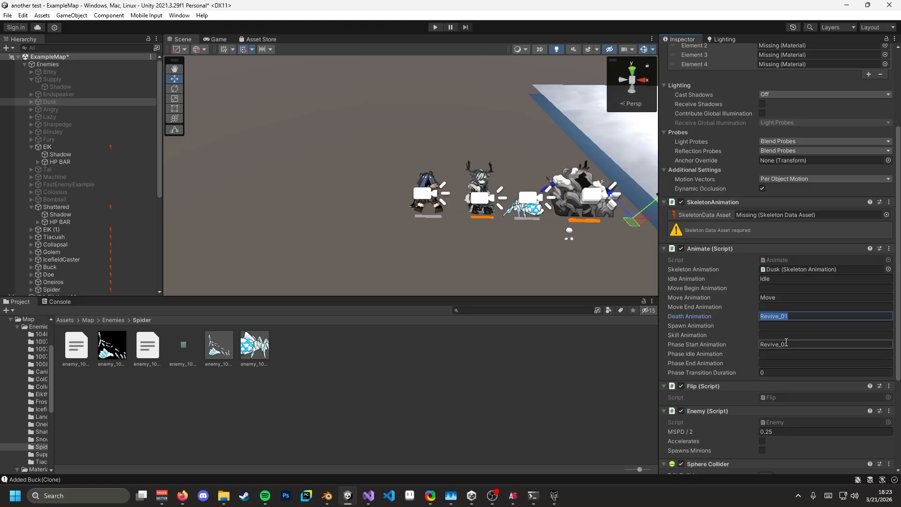
right_click_drag(523, 265, 500, 257)
key("d")
key("s")
key("d")
key("d")
key("s")
key("w")
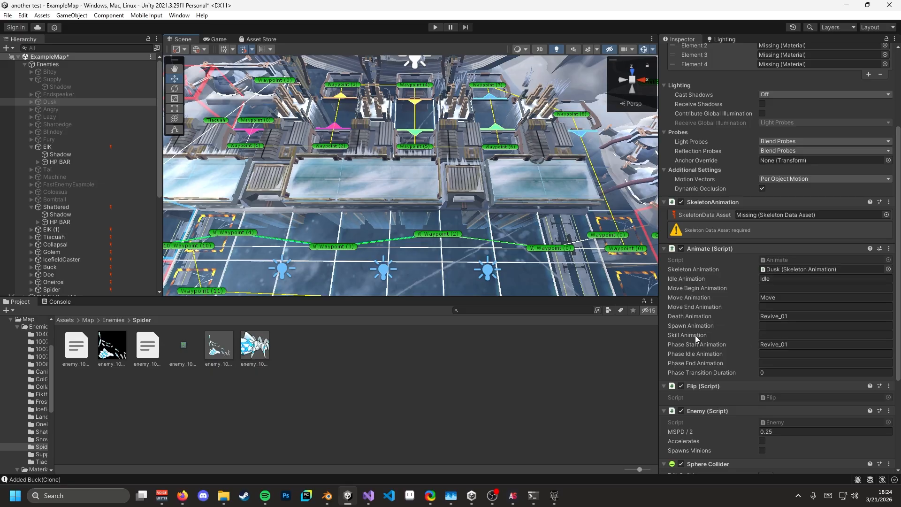
right_click_drag(593, 288, 485, 253)
key("s")
key("a")
key("w")
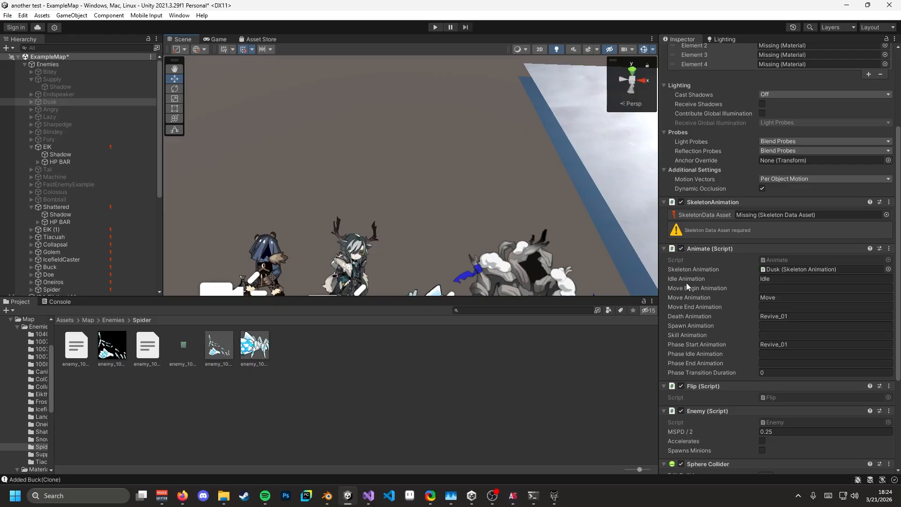
- On Shattered, toggle Accelerates off again and enable Spawns Minions with Bitey, interval 5, cooldown 3, delay 1
left_click(260, 254)
left_click(84, 207)
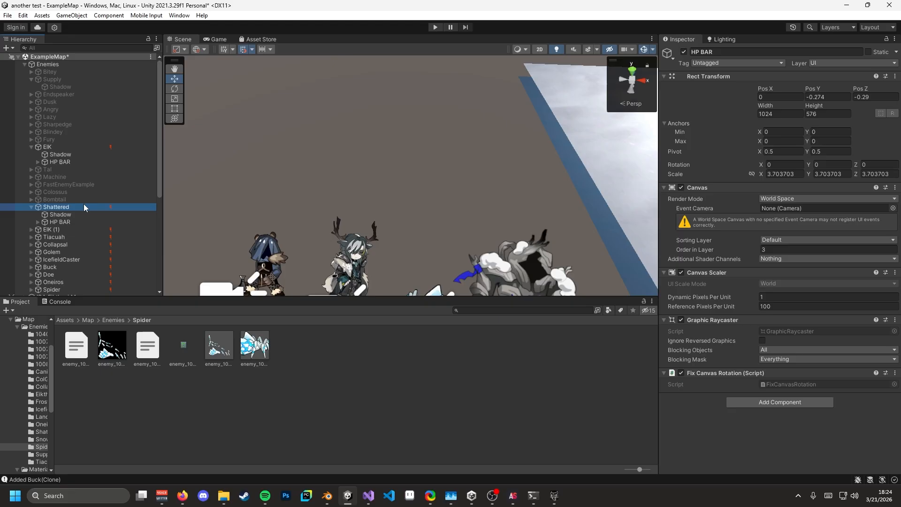
scroll(713, 320, "down", 15)
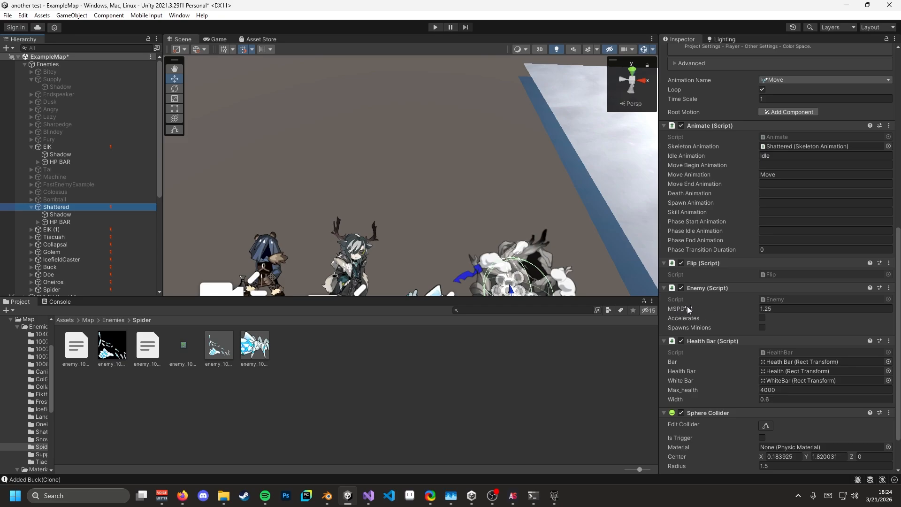
left_click(771, 308)
left_click(763, 319)
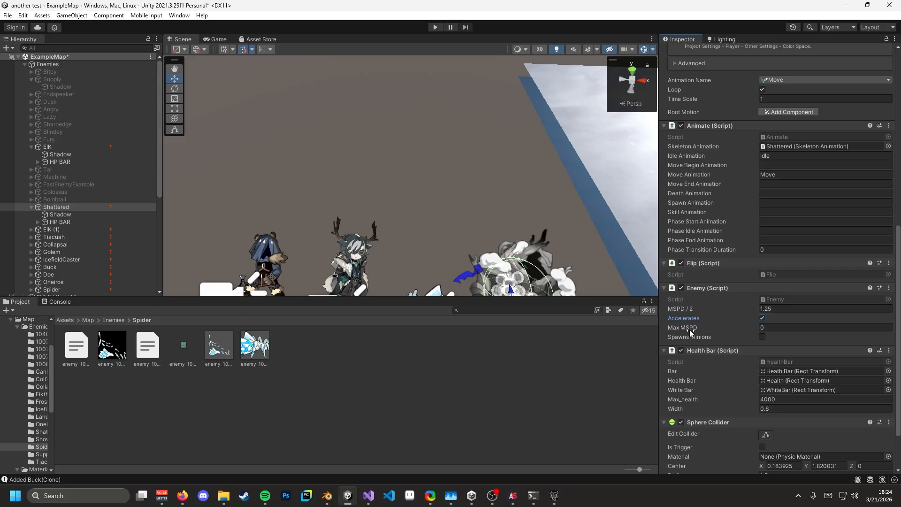
left_click(762, 319)
left_click(762, 327)
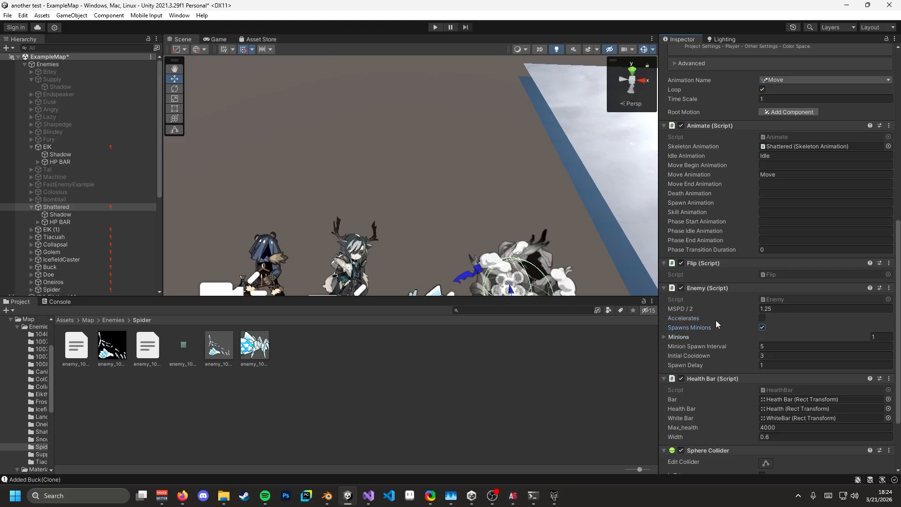
left_click(664, 337)
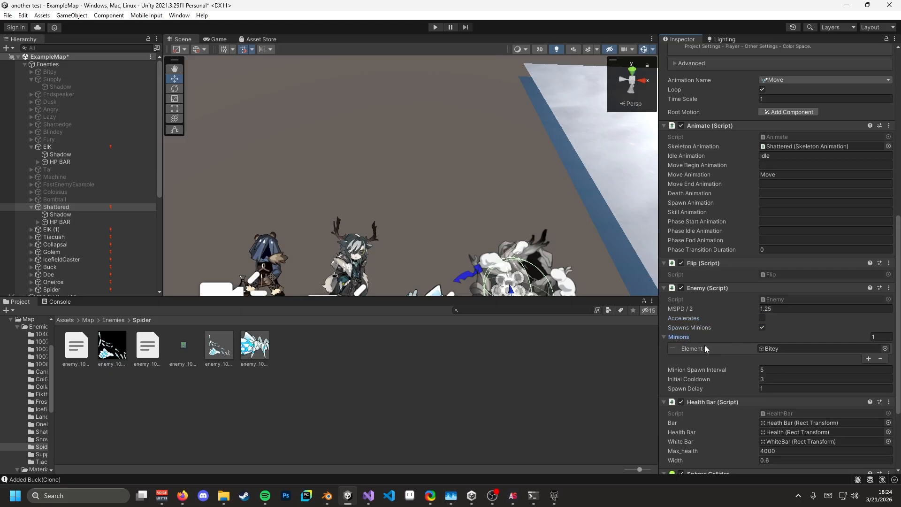
scroll(705, 338, "down", 3)
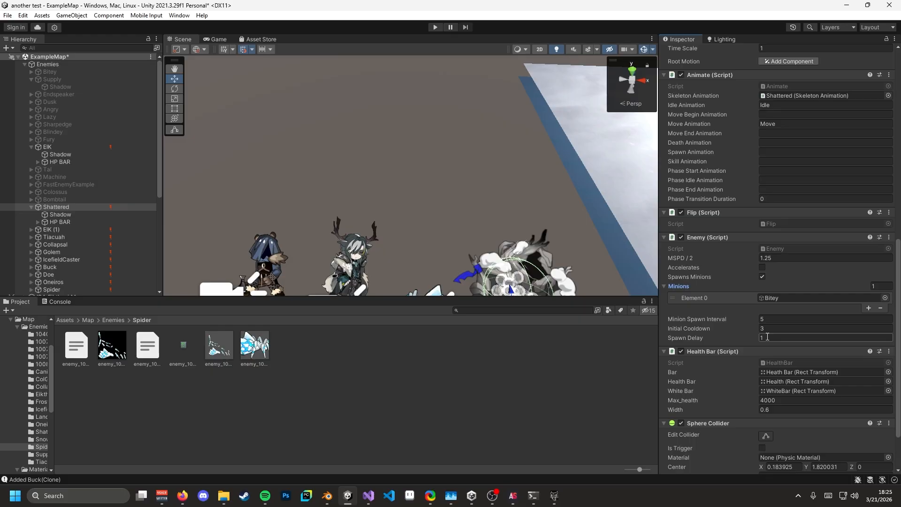
- Turn off Shattered's minion spawning and try reordering its Sphere Collider component
left_click(762, 277)
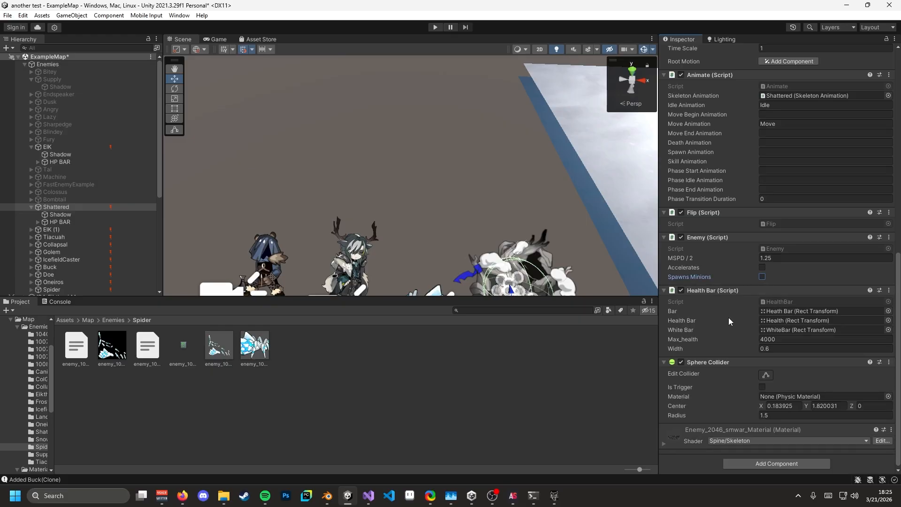
left_click_drag(728, 366, 692, 303)
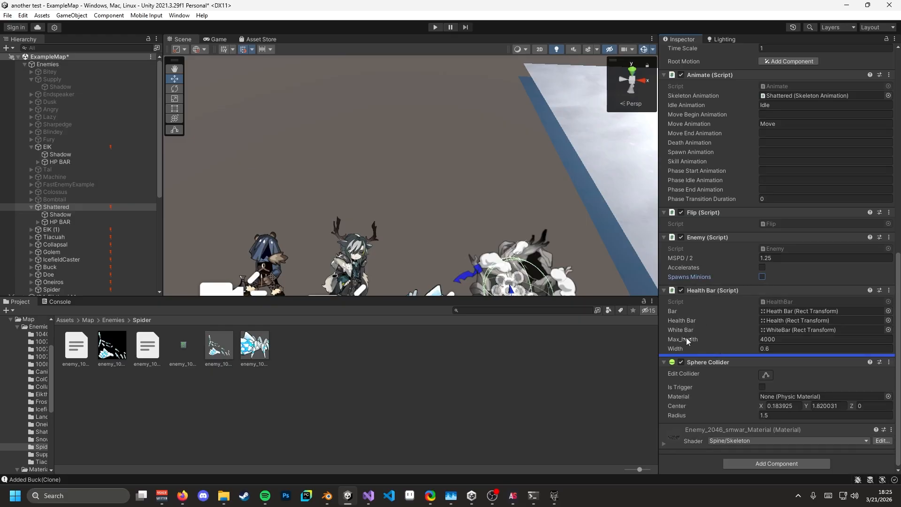
left_click_drag(686, 337, 685, 337)
left_click(766, 339)
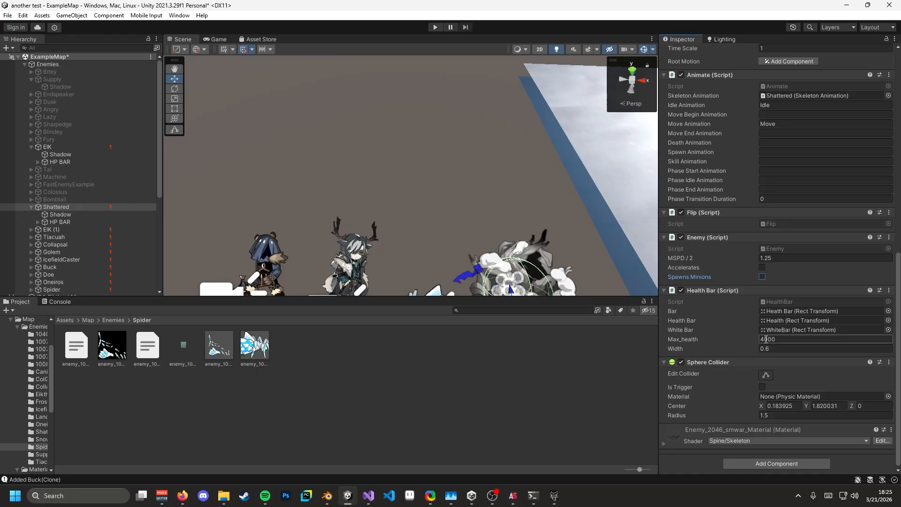
- Fly the scene camera close to Shattered and its neighbouring enemies
key("s")
right_click_drag(570, 251, 541, 241)
key("w")
key("a")
key("d")
key("a")
key("d")
key("w")
key("s")
key("w")
key("s")
key("w")
- Try a Sphere Collider radius of 10.3, revert it to 1.5, and select Shattered's Shadow child
left_click(688, 415)
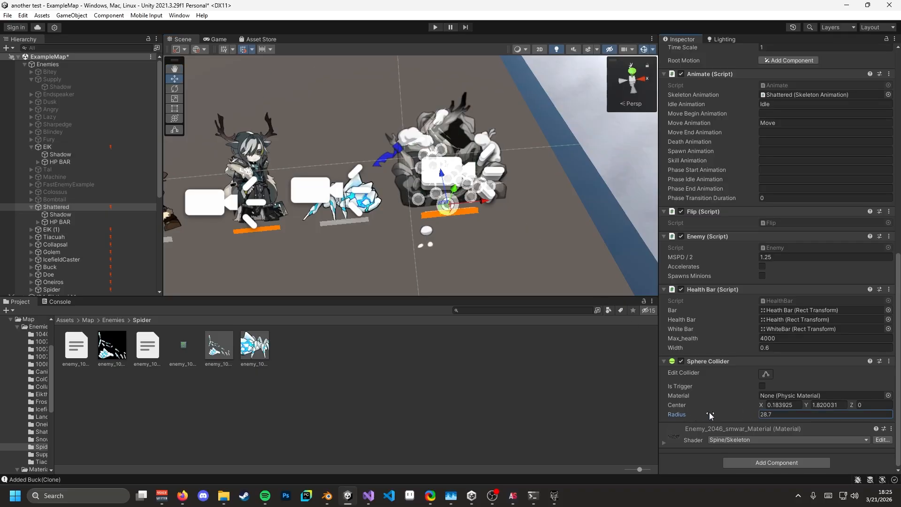
type("10.3")
left_click_drag(697, 416, 690, 415)
key("ctrl+z")
right_click_drag(531, 240, 498, 209)
left_click(83, 214)
key("d")
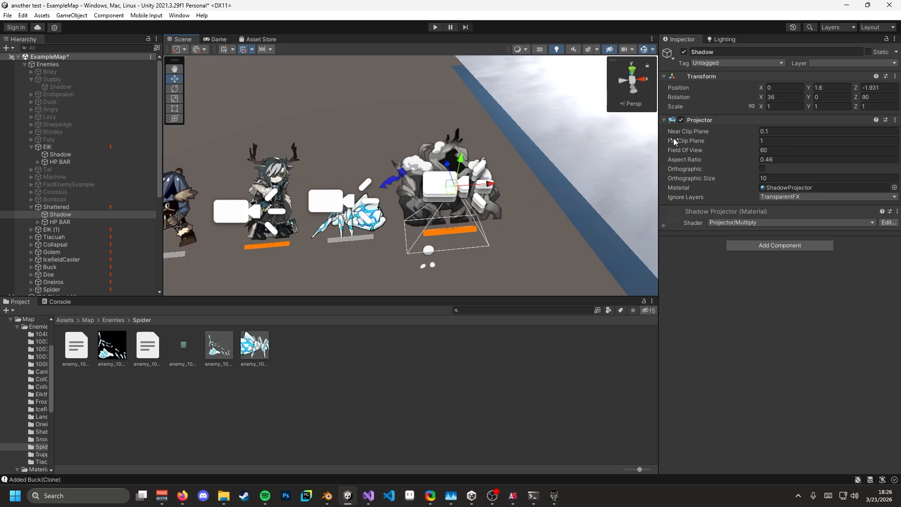
- Pick the shadow's Far Clip Plane field and fly the scene view out toward the ring over the map
left_click(776, 141)
right_click_drag(491, 223, 462, 197)
key("s")
key("d")
key("w")
key("s")
key("d")
key("w")
key("s")
key("d")
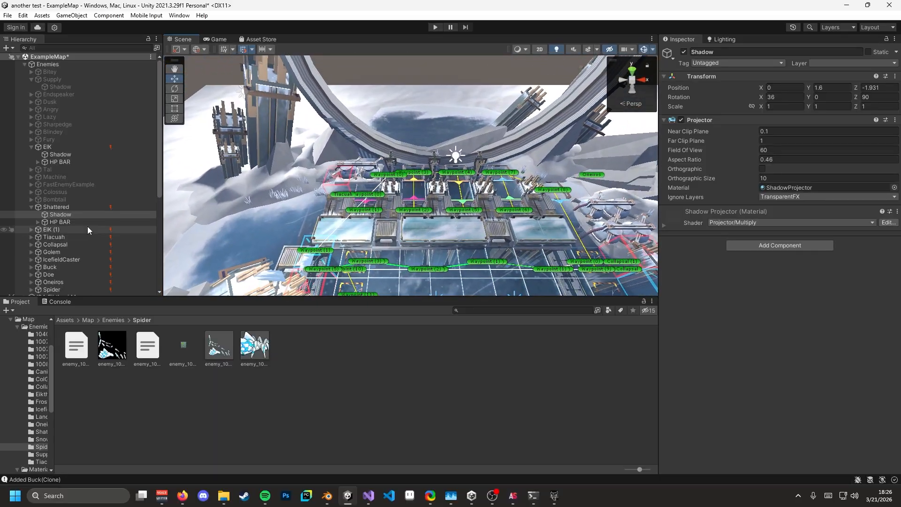
- Collapse Shattered's children and scroll the Hierarchy down to Waypoints
left_click(31, 207)
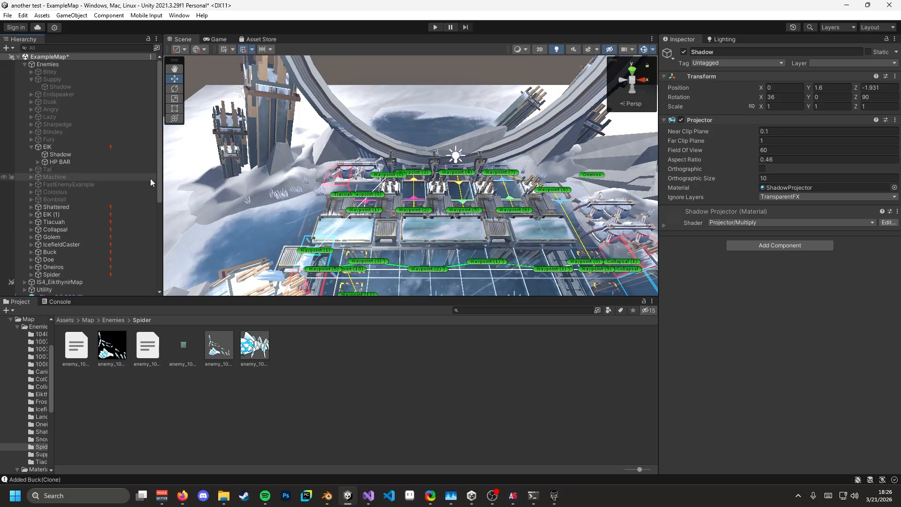
key("s")
right_click_drag(272, 191, 296, 190)
scroll(69, 222, "down", 10)
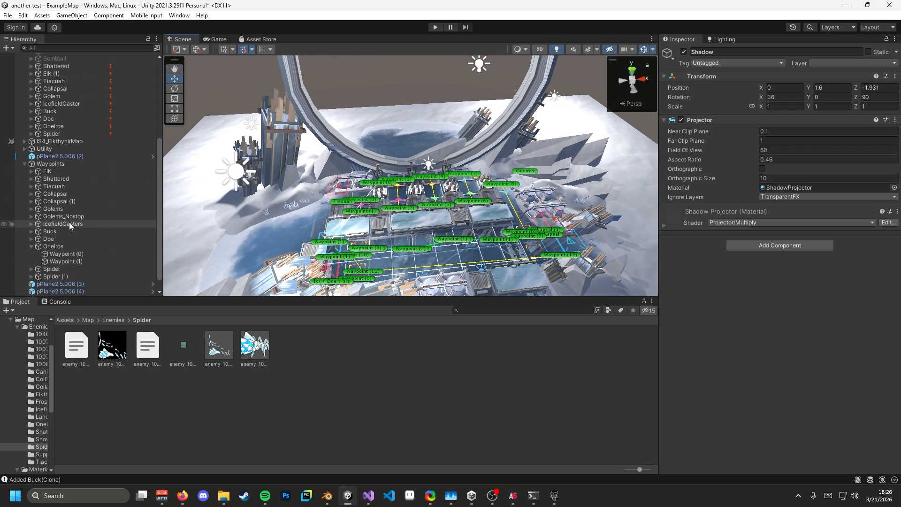
- Expand and select the Utility group to list its cameras, lights and suns
left_click(24, 148)
left_click(71, 149)
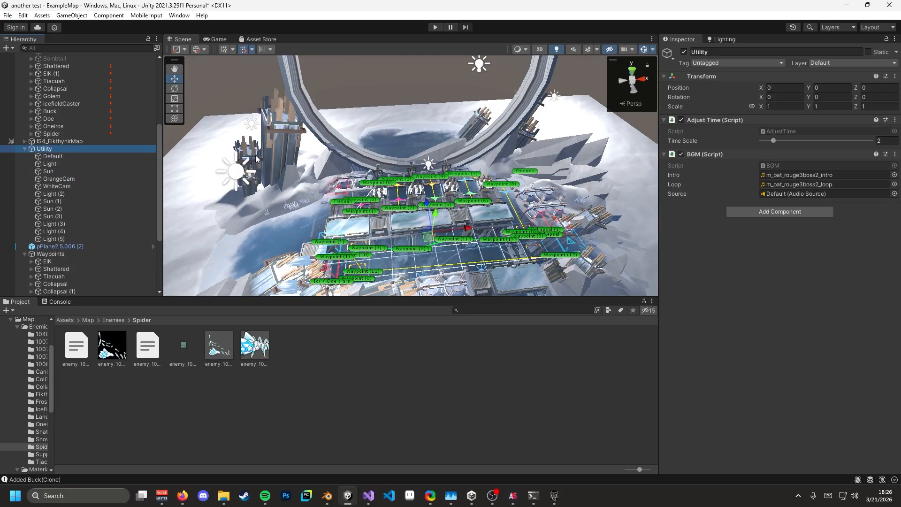
right_click_drag(371, 165, 620, 184)
key("s")
key("w")
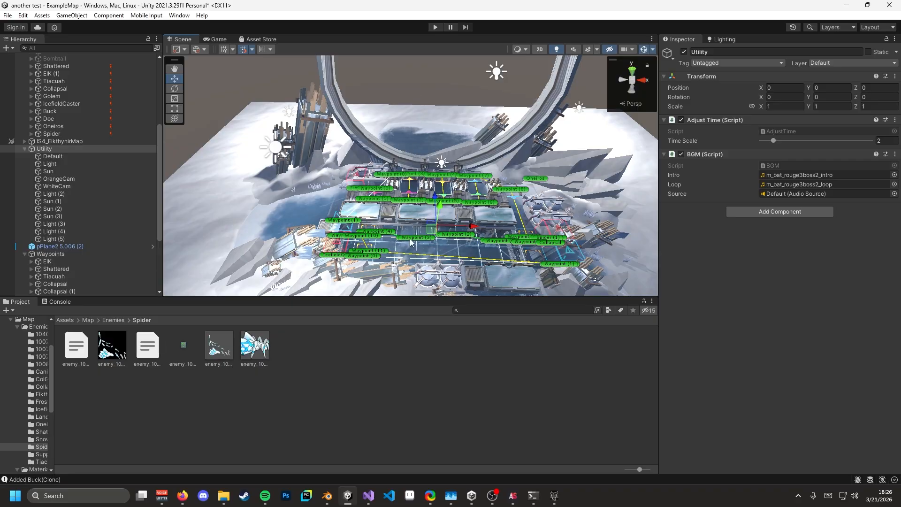
- Set Adjust Time's Time Scale to 10, slide it to 1, then enter 2
left_click(887, 141)
type("10")
left_click_drag(870, 141, 761, 137)
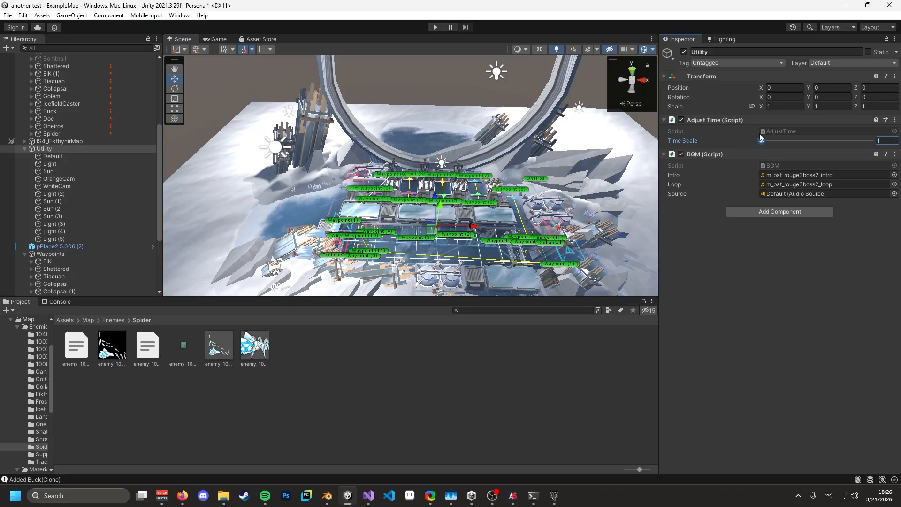
left_click(888, 140)
type("2")
- Go up to the game data's resources folder in File Explorer, then return to Unity
mouse_move(223, 496)
left_click(84, 448)
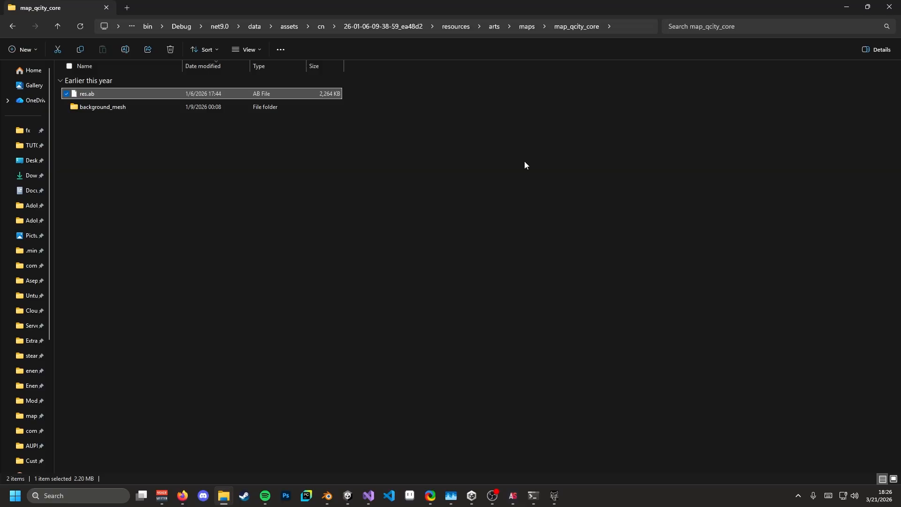
left_click(459, 28)
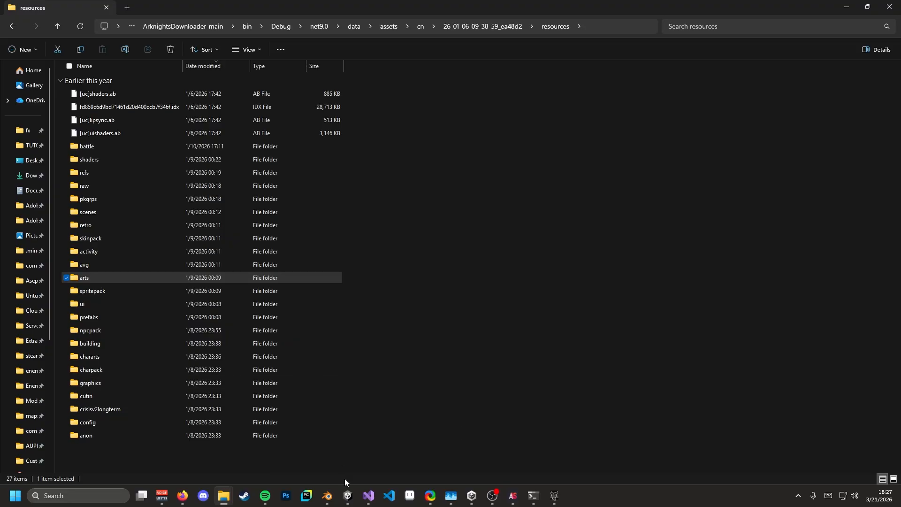
left_click(348, 496)
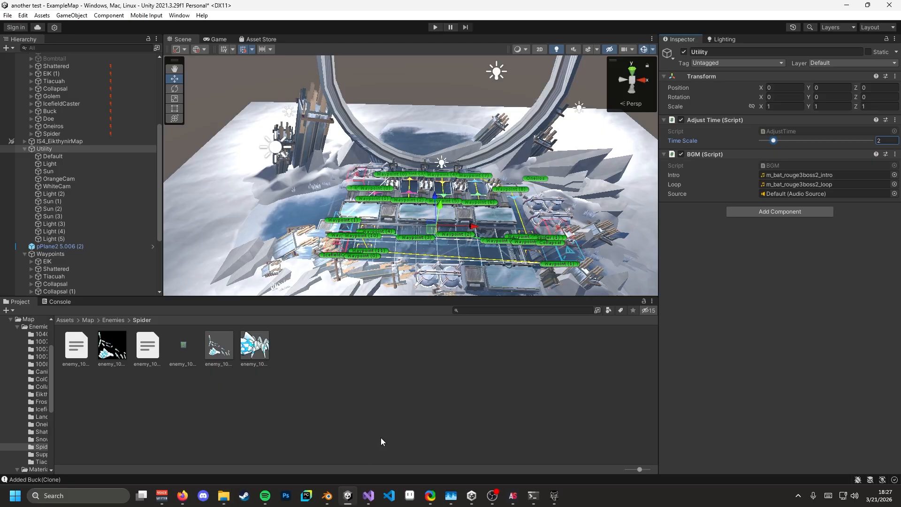
- Select Utility's Default camera, nudge and revert its Y and X position, and scroll to Post-process Volume
left_click(67, 155)
left_click_drag(451, 179, 636, 201, "alt")
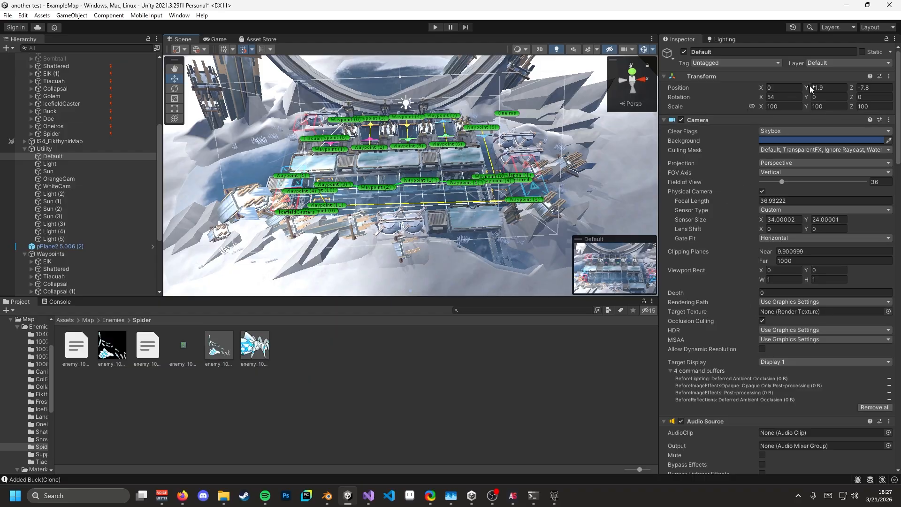
left_click_drag(806, 88, 740, 104)
key("ctrl+z")
key("ctrl+z")
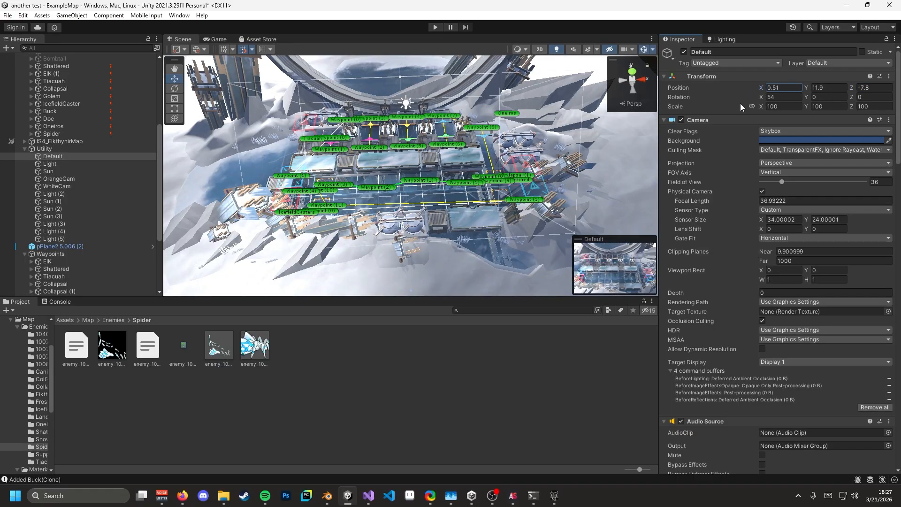
key("ctrl+z")
scroll(761, 191, "down", 15)
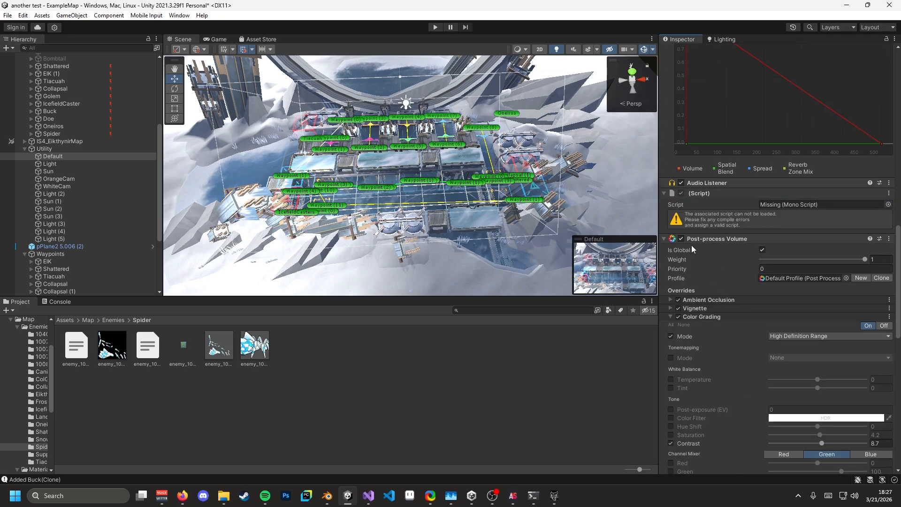
- In the Game view, toggle the post-processing volume repeatedly to compare, leaving it on
left_click(216, 39)
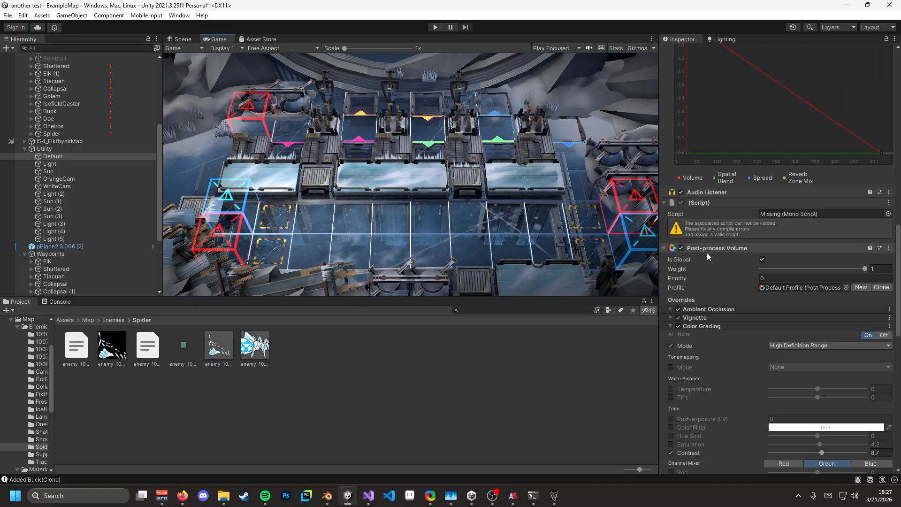
left_click(681, 248)
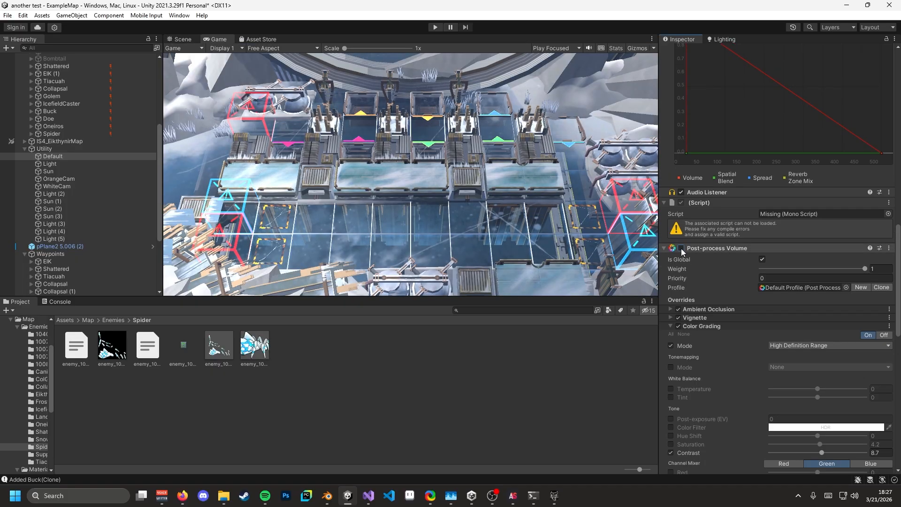
left_click(681, 248)
left_click(681, 247)
left_click(681, 248)
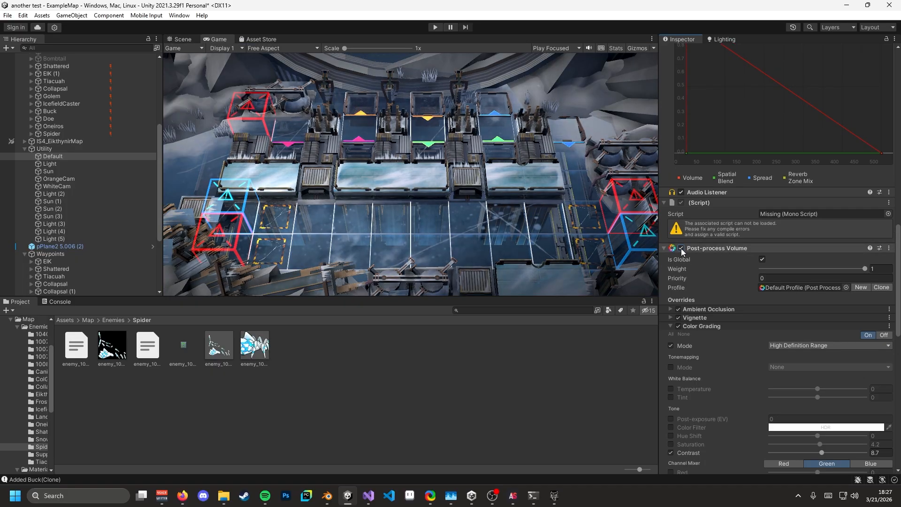
left_click(681, 247)
left_click(681, 248)
left_click(682, 248)
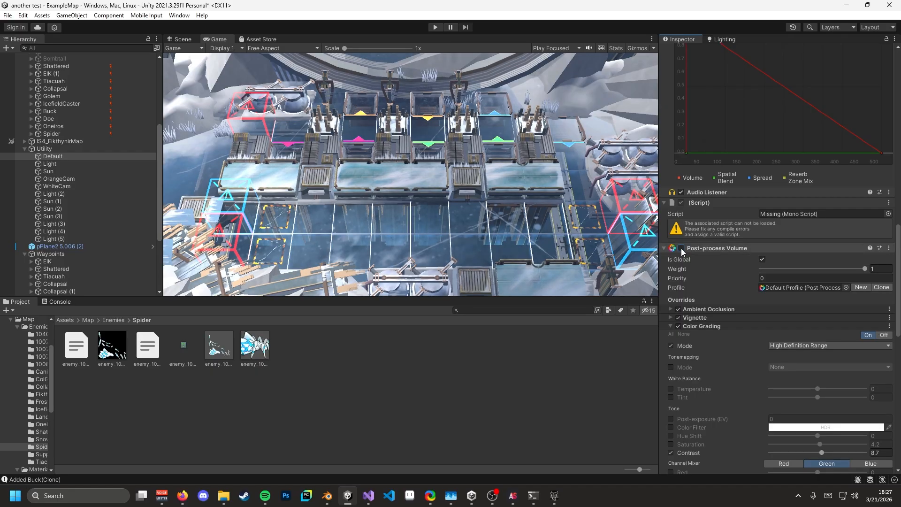
left_click(681, 248)
left_click(681, 248)
left_click(681, 248)
left_click(681, 248)
left_click(681, 248)
- Lower the Post-process Volume Weight from 1 to 0.634
left_click_drag(683, 249, 678, 310)
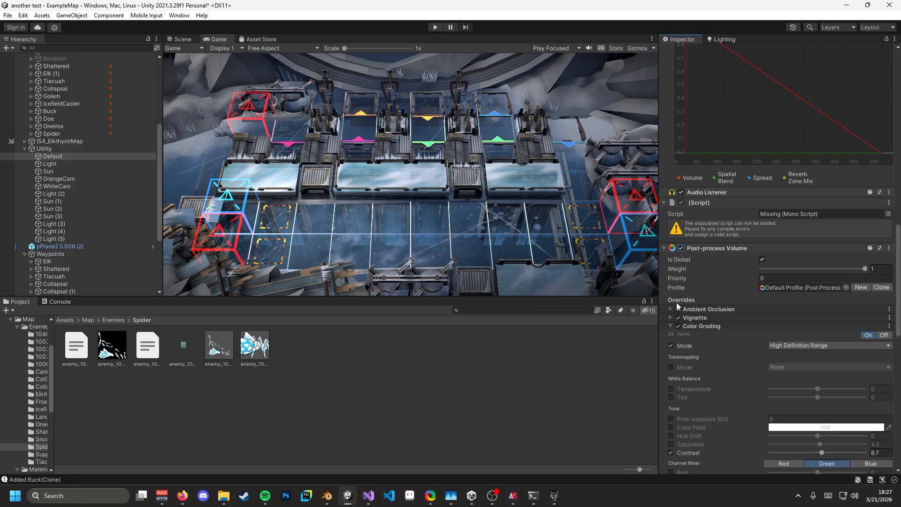
scroll(685, 269, "down", 10)
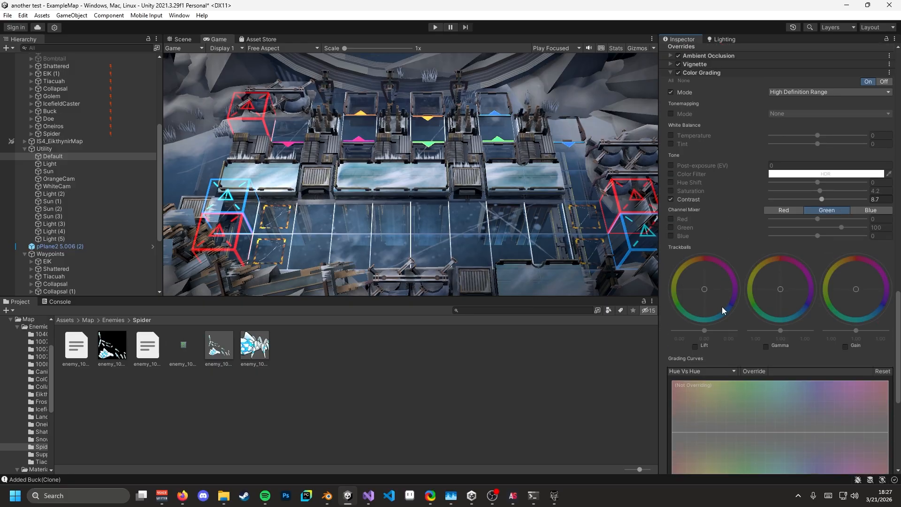
scroll(722, 310, "down", 9)
scroll(702, 310, "up", 9)
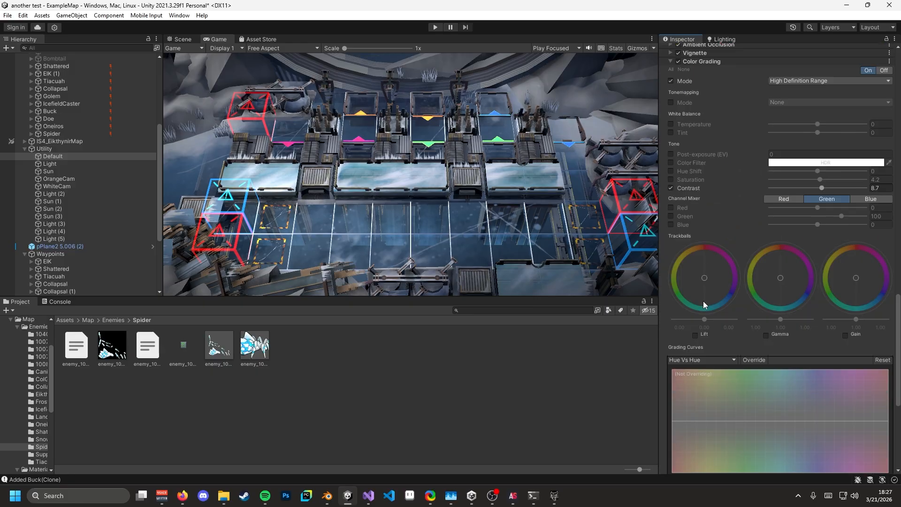
scroll(704, 304, "up", 7)
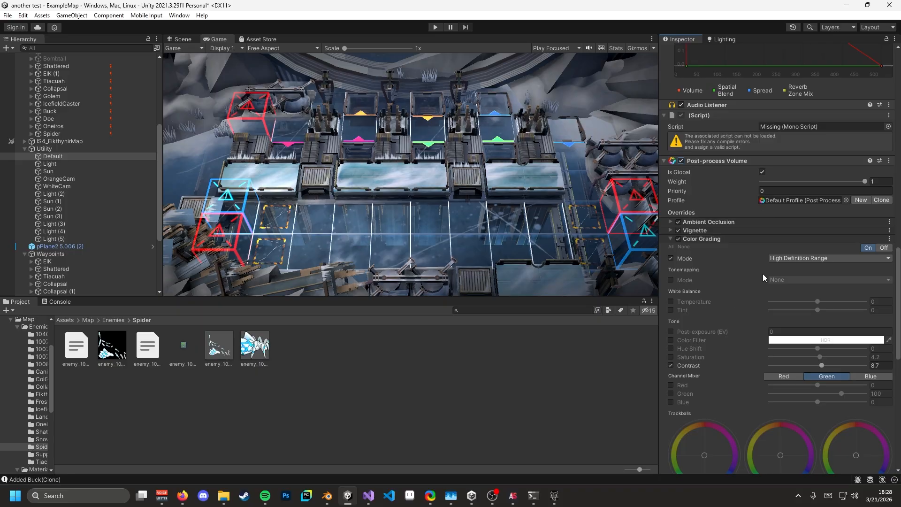
mouse_move(843, 185)
left_mouse_down()
mouse_move(813, 186)
mouse_move(828, 189)
left_mouse_up()
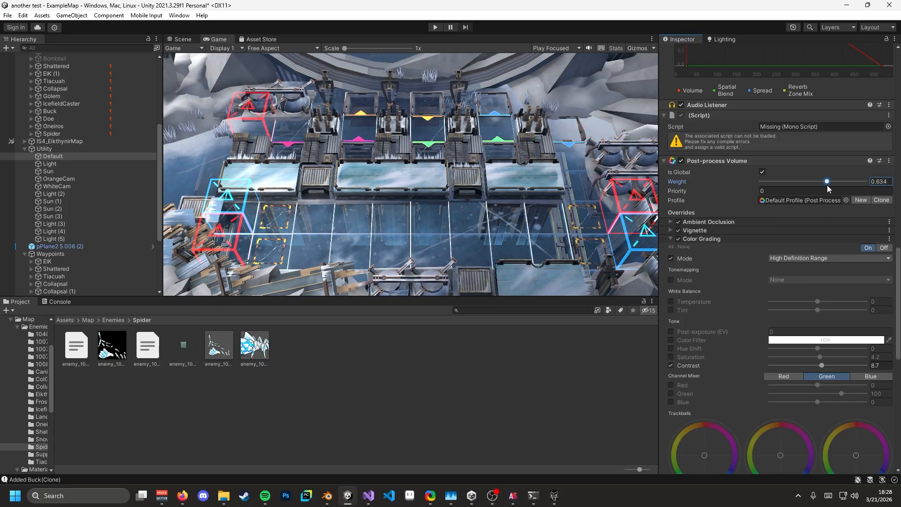
- Inspect the Sun, WhiteCam and Light settings while flying around the scene
left_click(76, 171)
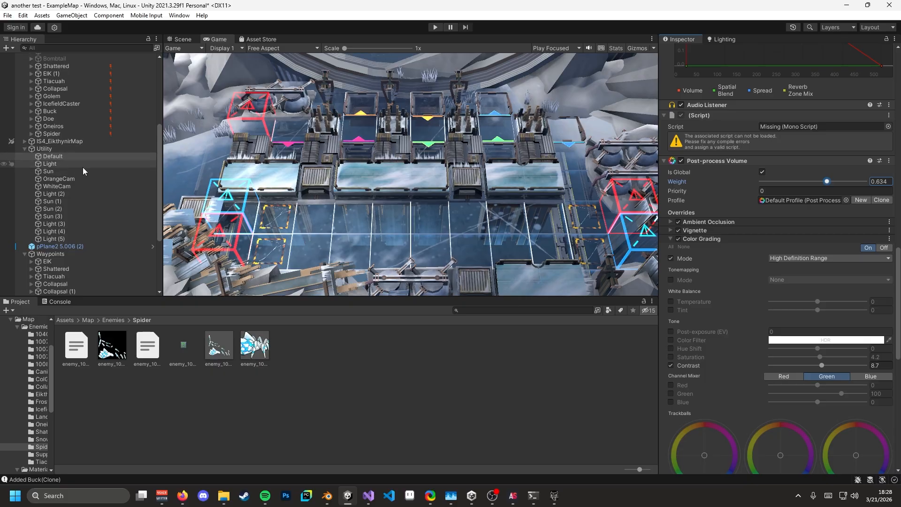
left_click(76, 186)
left_click(189, 34)
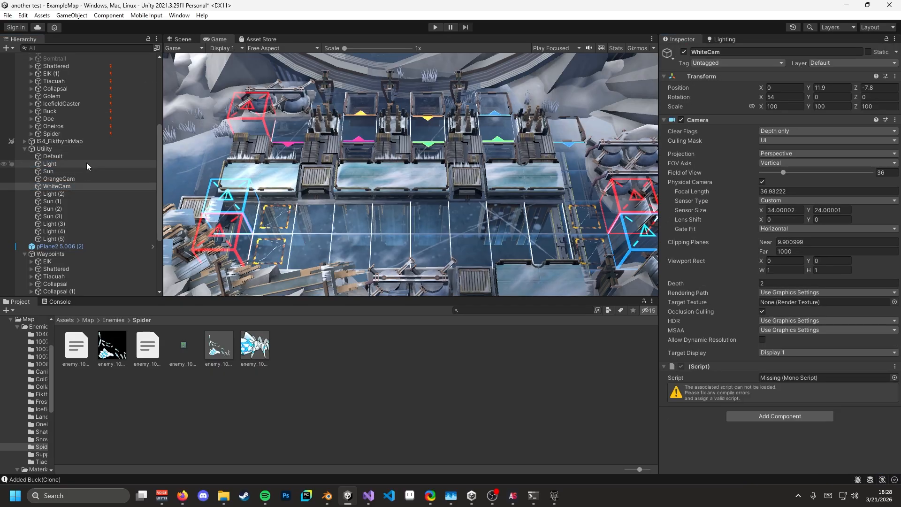
left_click(72, 172)
left_click(70, 165)
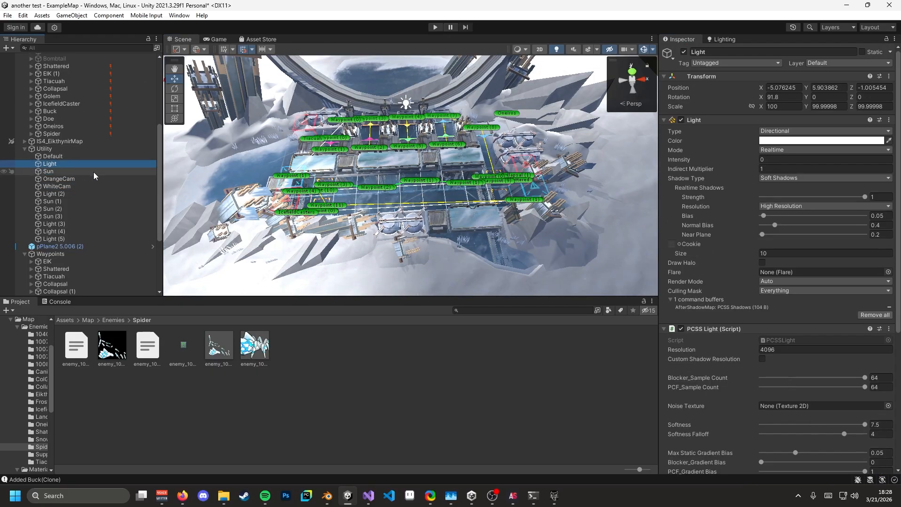
left_click(58, 171)
key("s")
right_click_drag(301, 177, 363, 158)
key("w")
key("a")
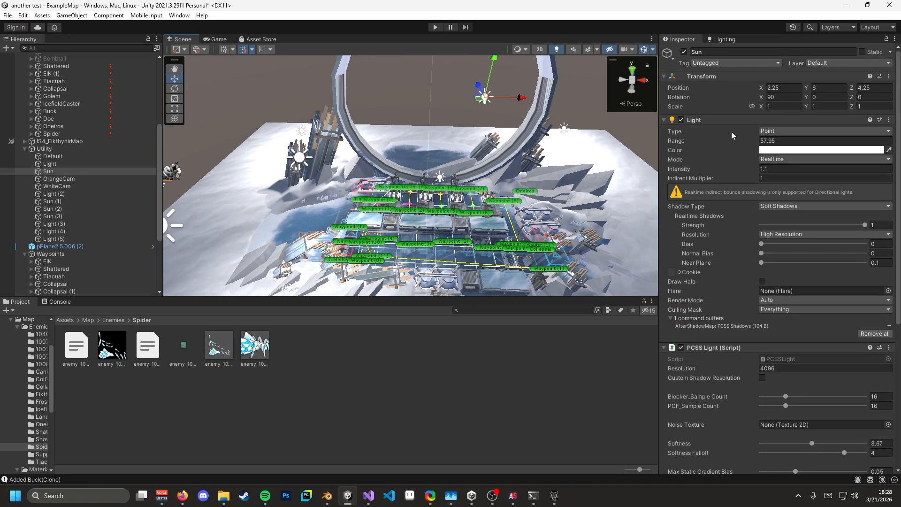
middle_click_drag(531, 157, 476, 145)
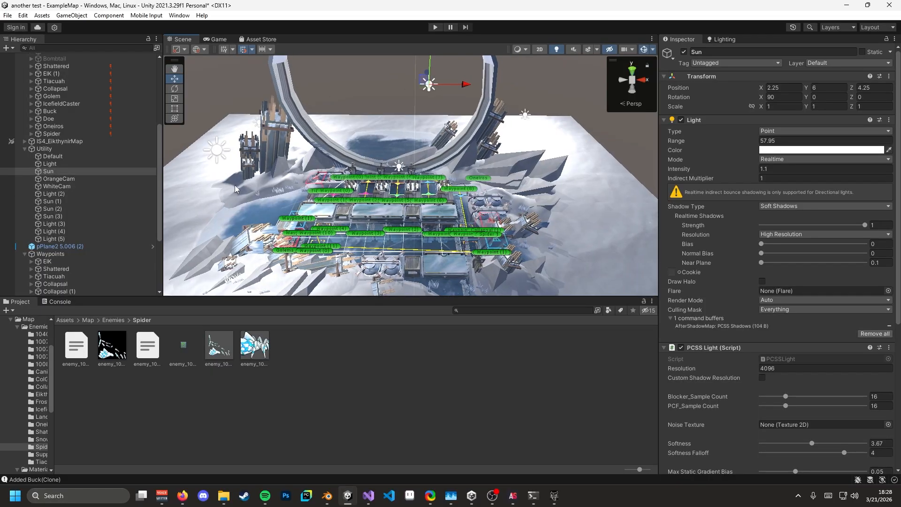
- Rotate the Light with the Rotate tool twice, undoing each rotation
left_click(64, 163)
key("d")
right_click_drag(538, 151, 333, 155)
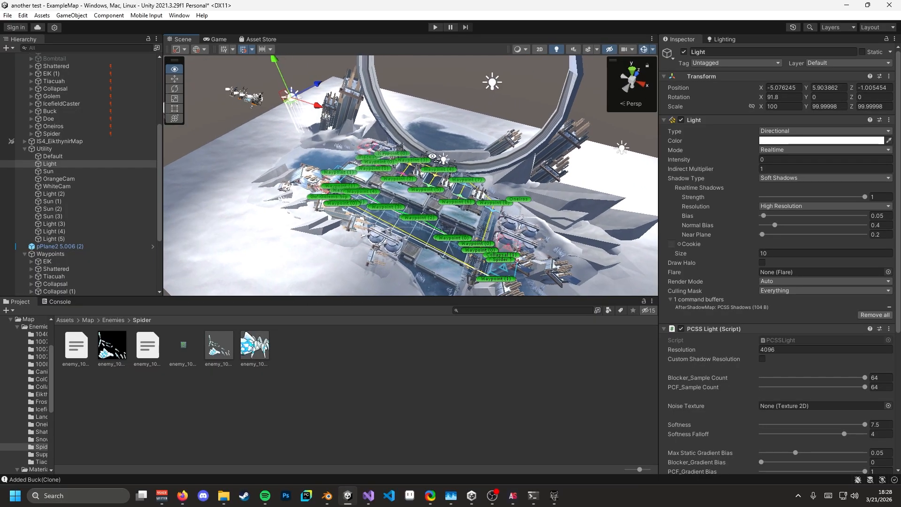
left_click(180, 91)
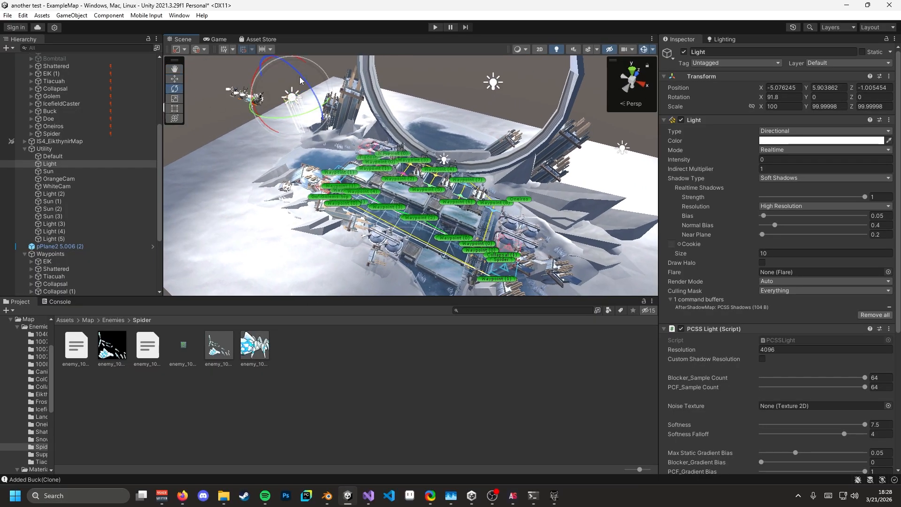
left_click_drag(314, 92, 371, 163)
key("ctrl+z")
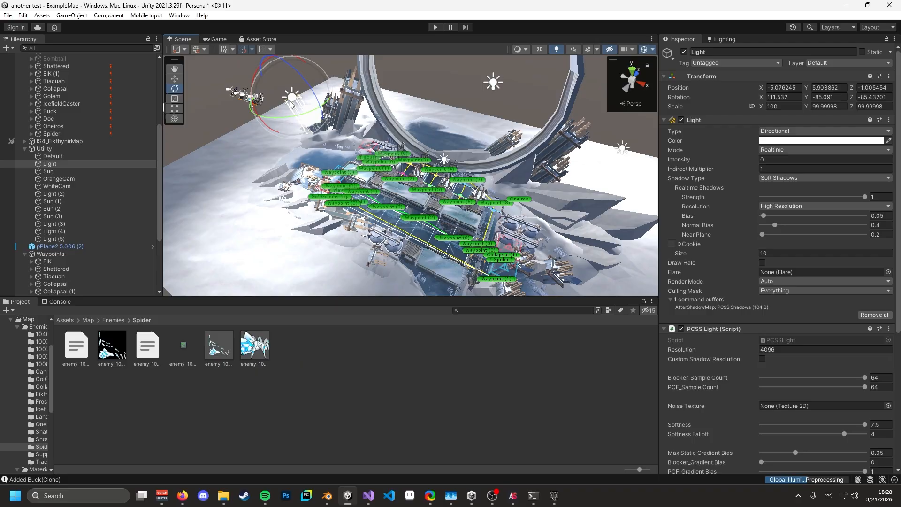
left_click_drag(282, 105, 352, 457)
key("ctrl+z")
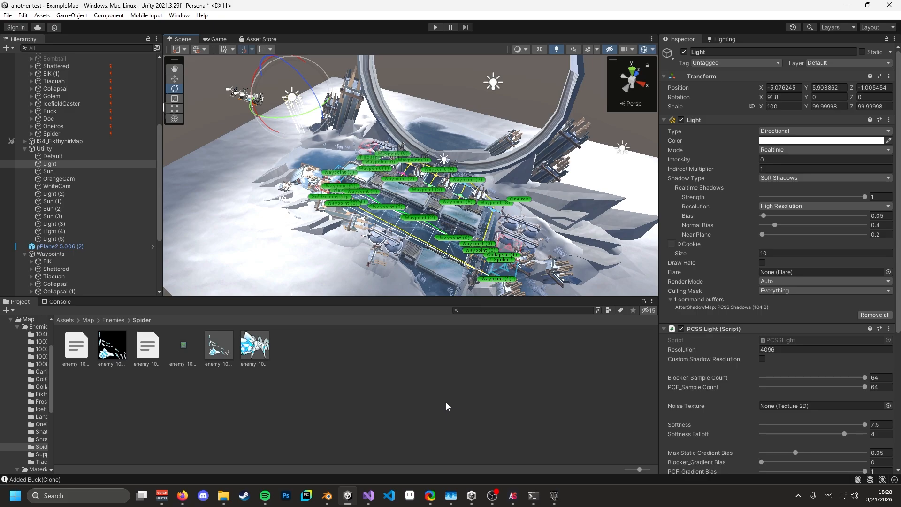
- Select the Sun point light and review its range, intensity and PCSS shadow settings
left_click(97, 171)
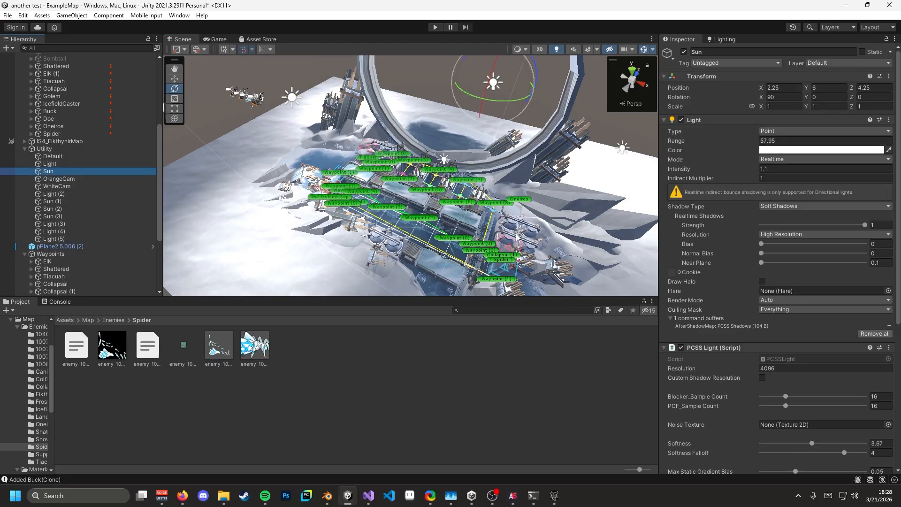
right_click_drag(518, 237, 536, 231)
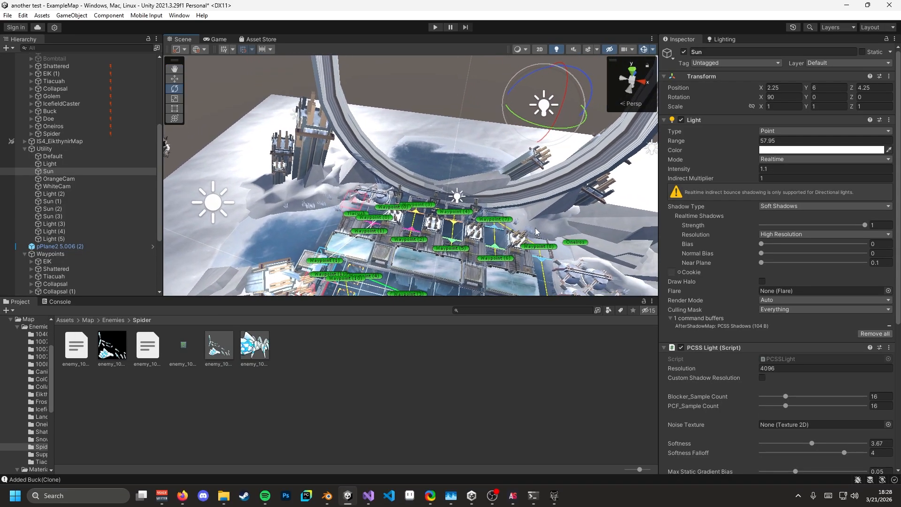
scroll(723, 272, "down", 8)
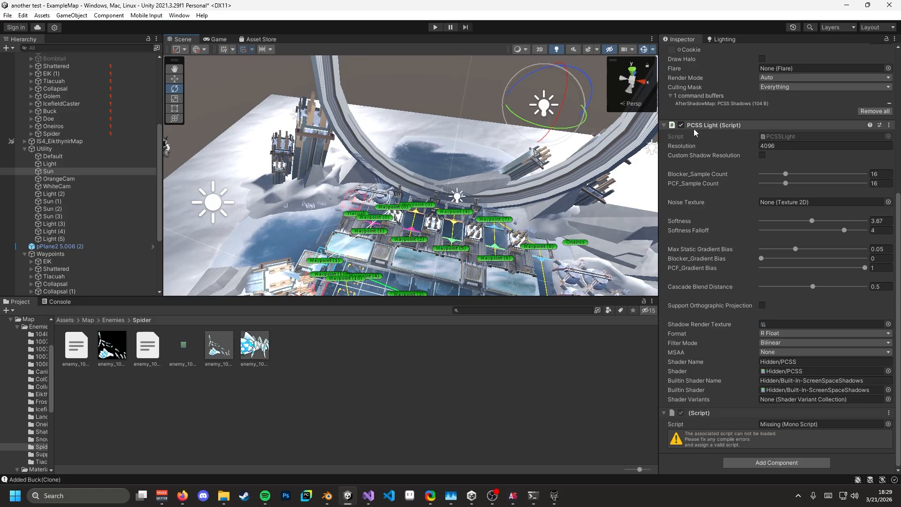
right_click_drag(470, 179, 513, 213)
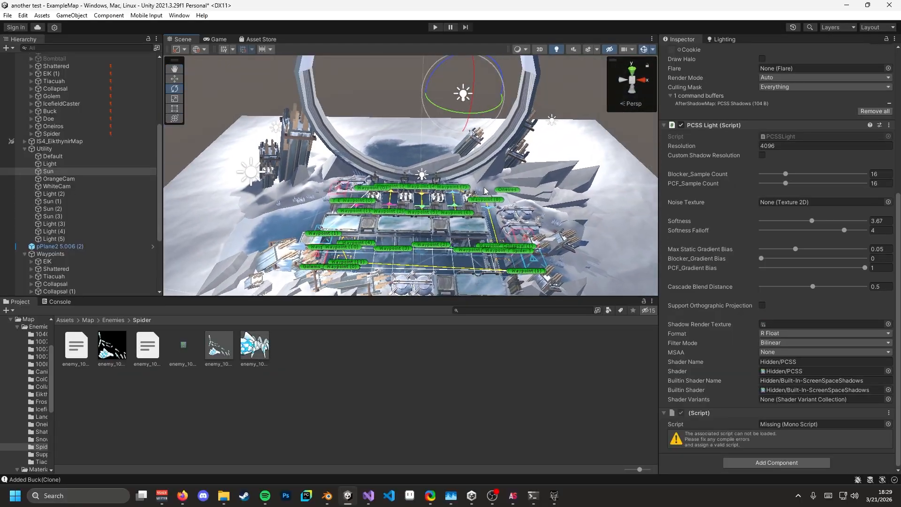
scroll(775, 265, "up", 5)
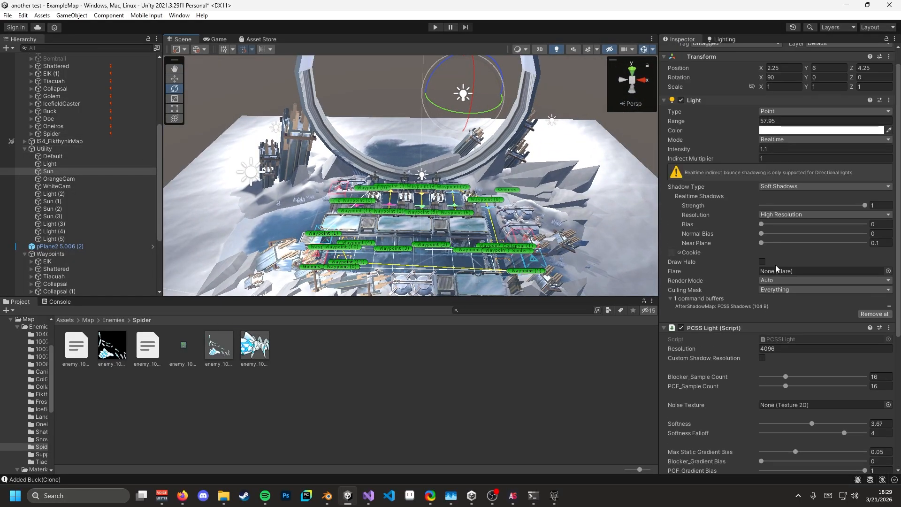
scroll(688, 277, "down", 5)
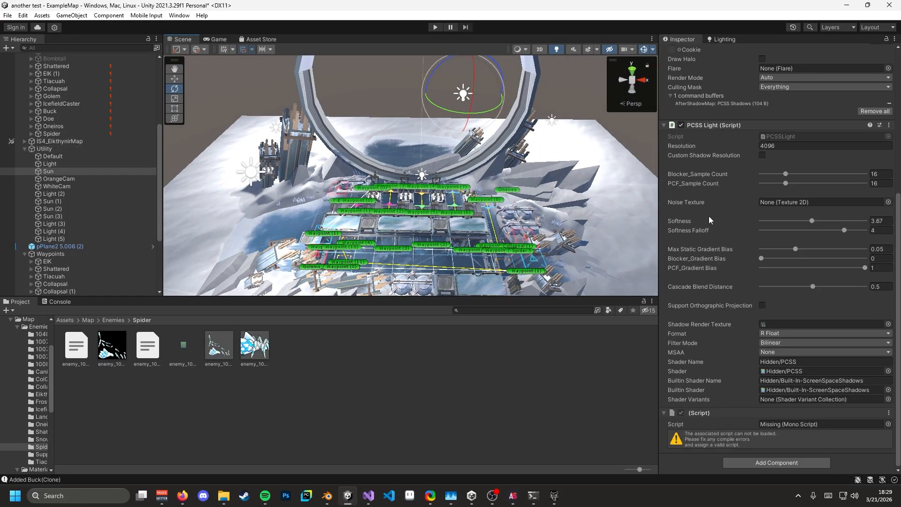
scroll(703, 263, "up", 5)
scroll(699, 291, "up", 1)
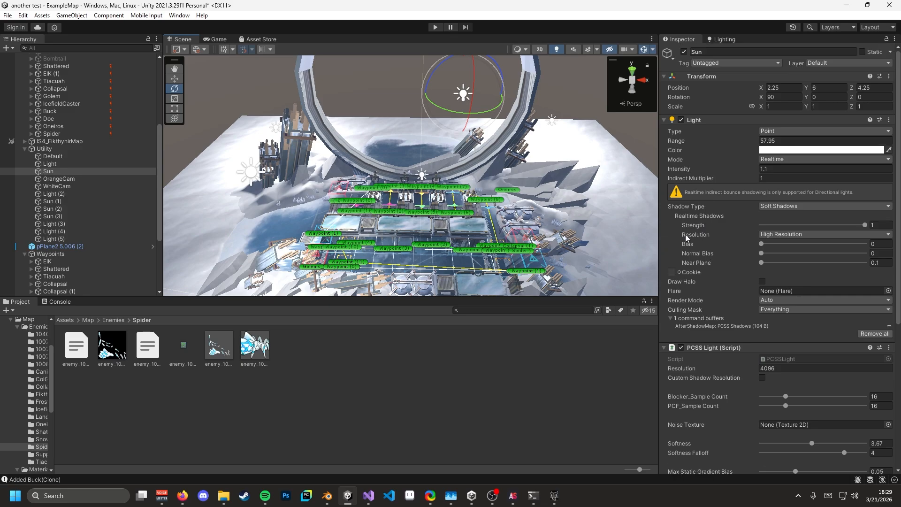
- Collapse the Utility group and browse the Project window up to the Map folder
left_click(24, 149)
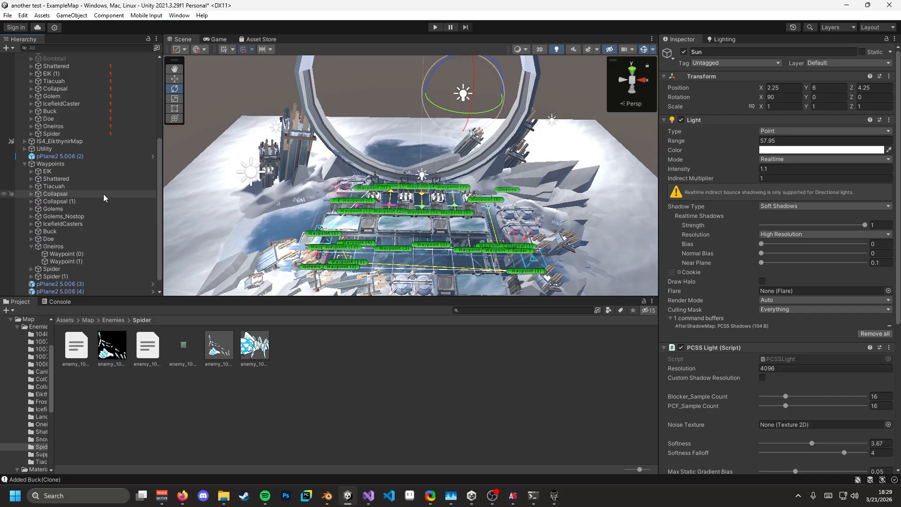
left_click(113, 320)
left_click(88, 321)
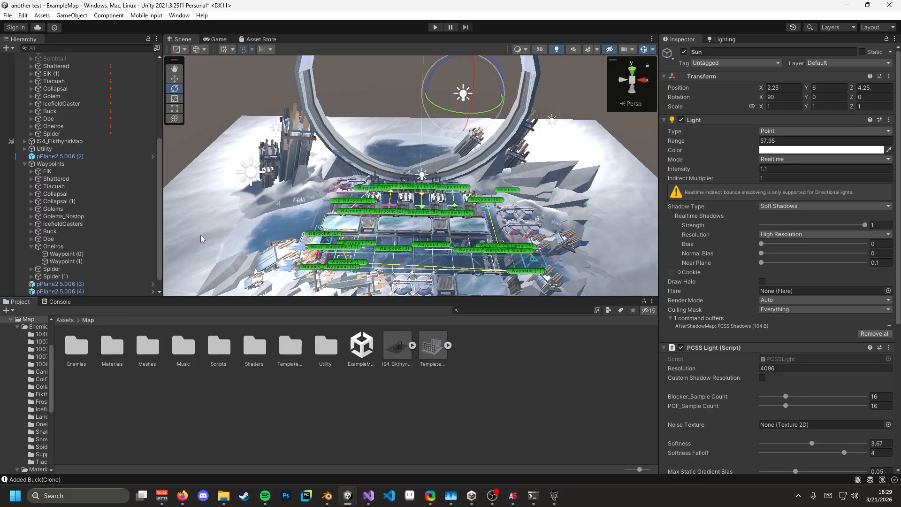
key("s")
right_click_drag(313, 181, 309, 221)
key("a")
key("w")
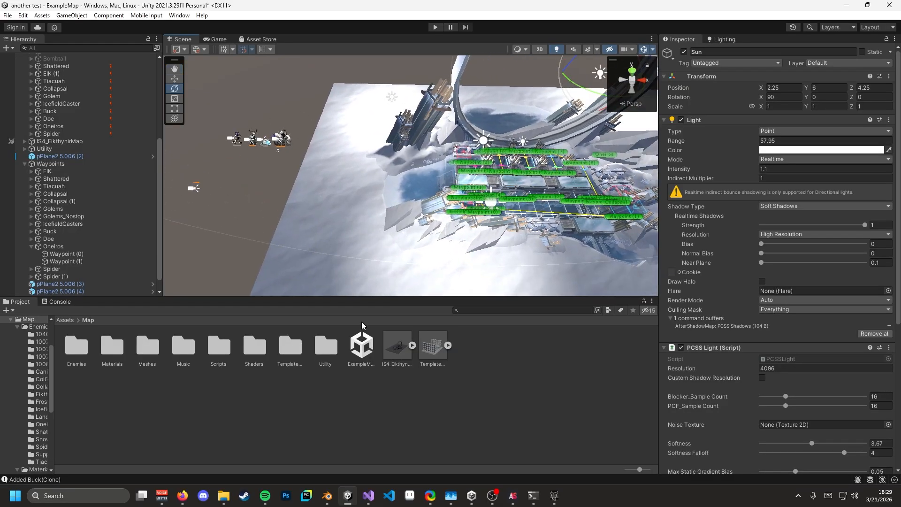
- Drag a copy of the IS4_EikthynirMap model into the scene, then undo it
left_click(362, 352)
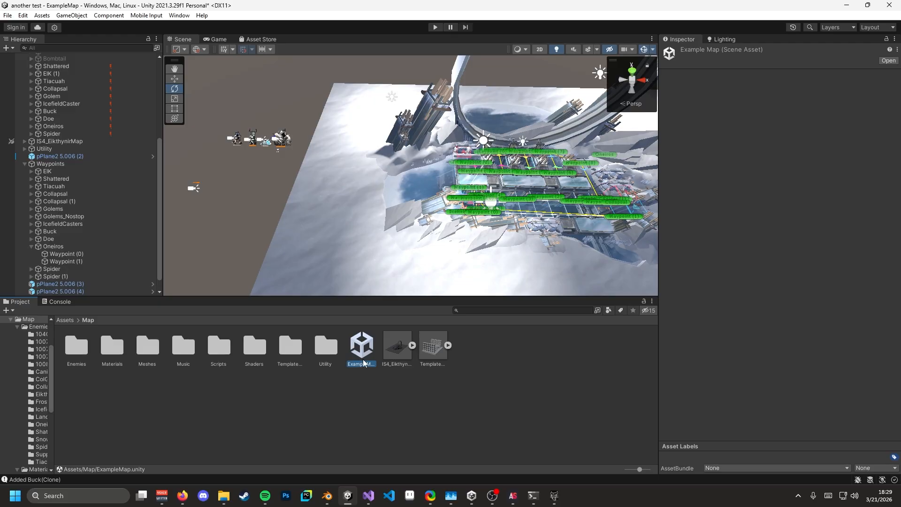
left_click_drag(401, 351, 424, 371)
key("s")
right_click_drag(348, 249, 424, 258)
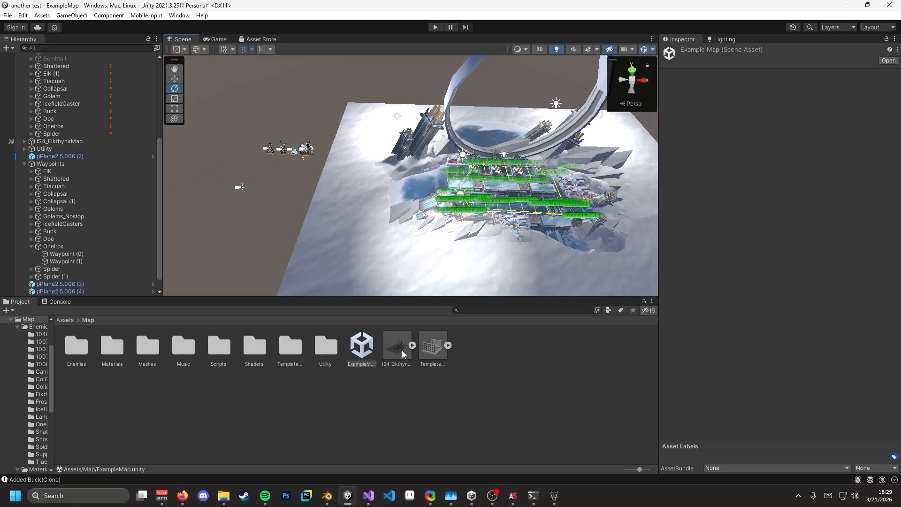
left_click_drag(403, 355, 412, 263)
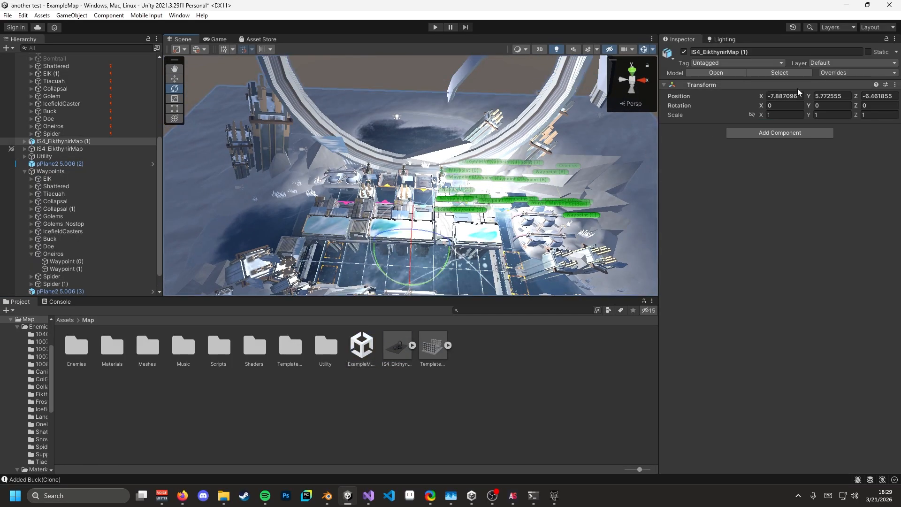
key("ctrl+z")
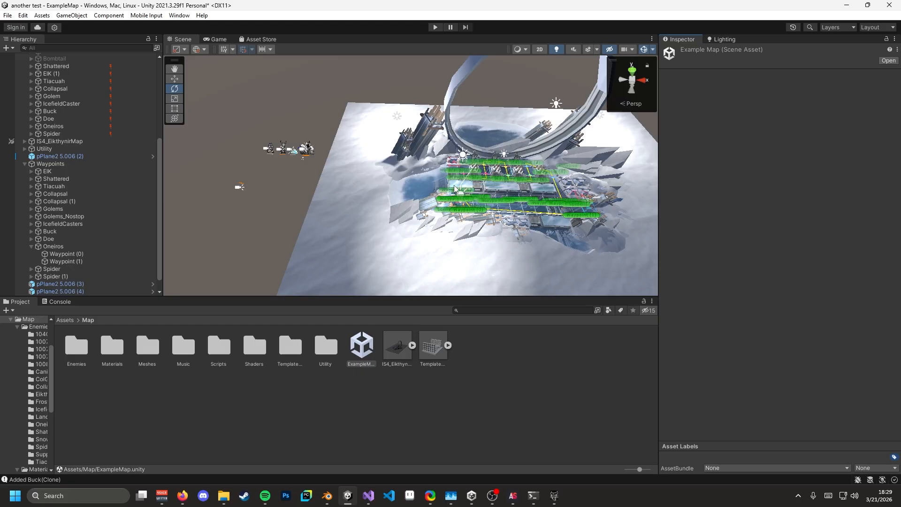
mouse_move(465, 172)
right_mouse_down()
mouse_move(584, 185)
mouse_move(555, 149)
mouse_move(489, 184)
mouse_move(471, 181)
right_mouse_up()
key("w")
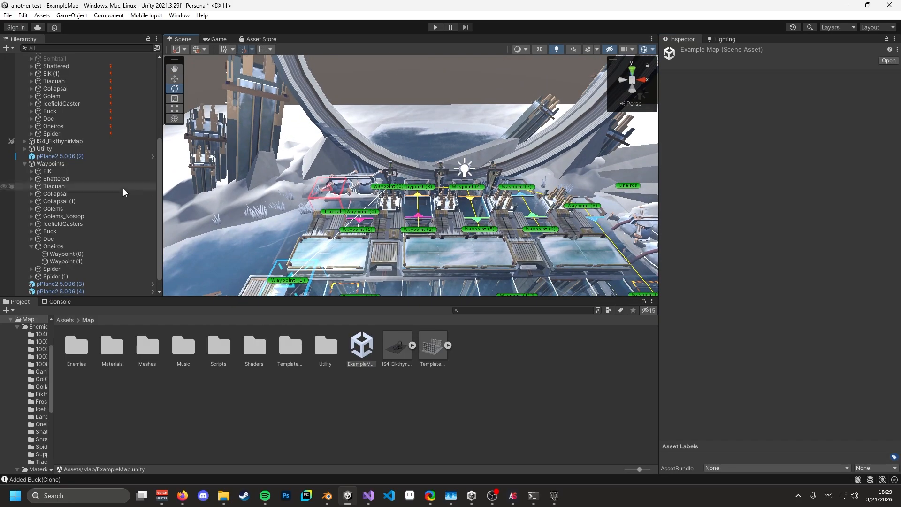
scroll(77, 198, "down", 1)
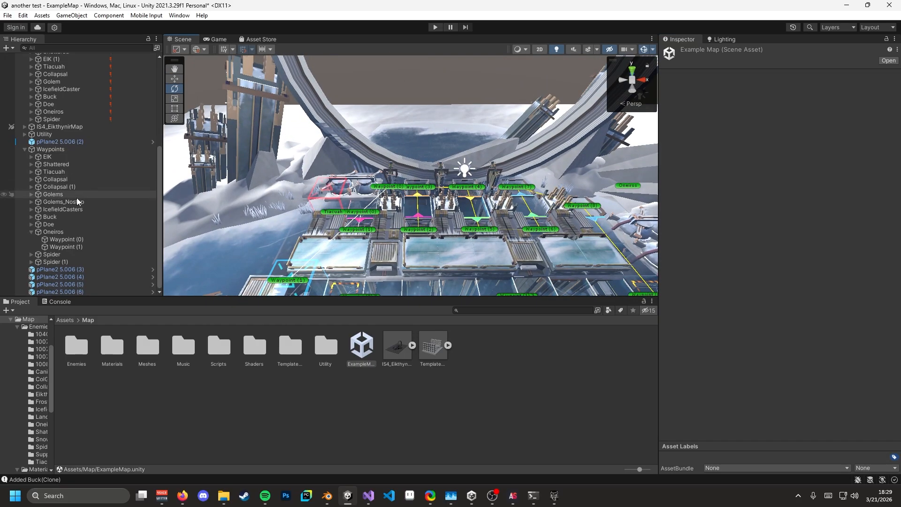
- Select and expand EIK, locate its assigned enemy and select its spawn time 42
left_click(53, 157)
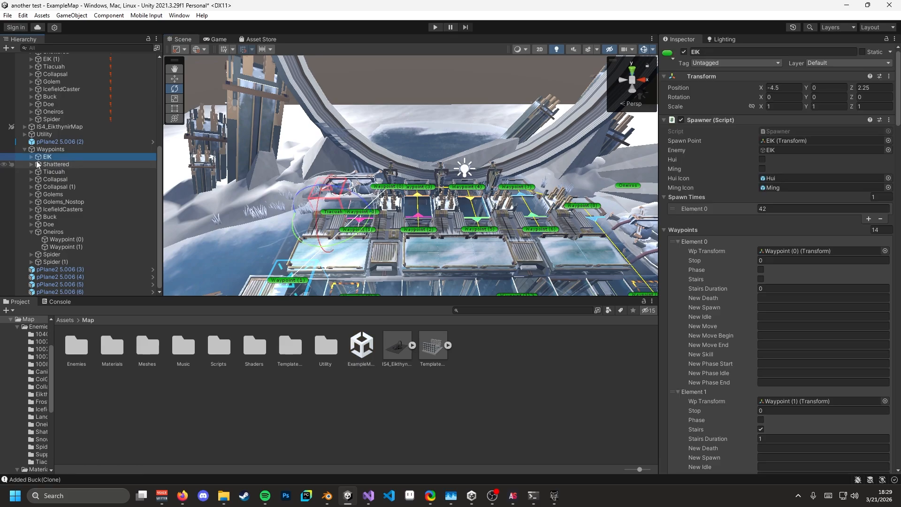
left_click(32, 158)
right_click_drag(434, 185, 440, 167)
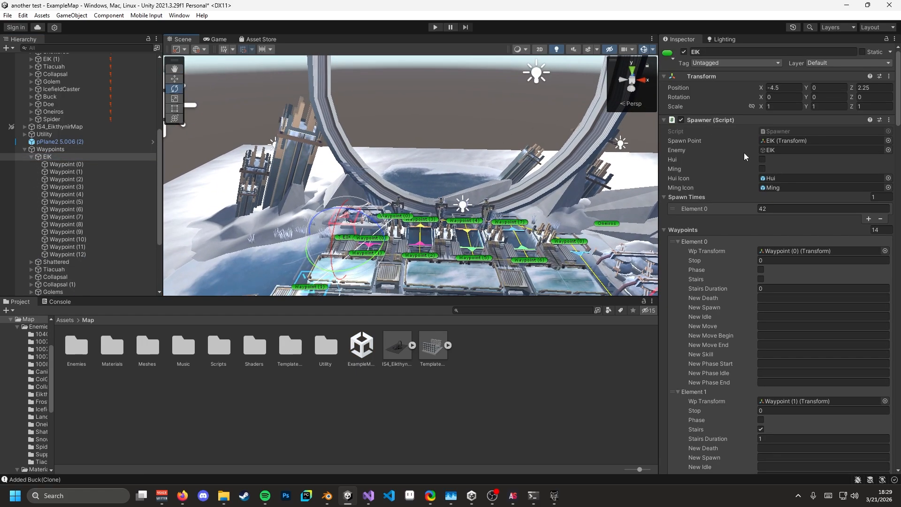
left_click(780, 149)
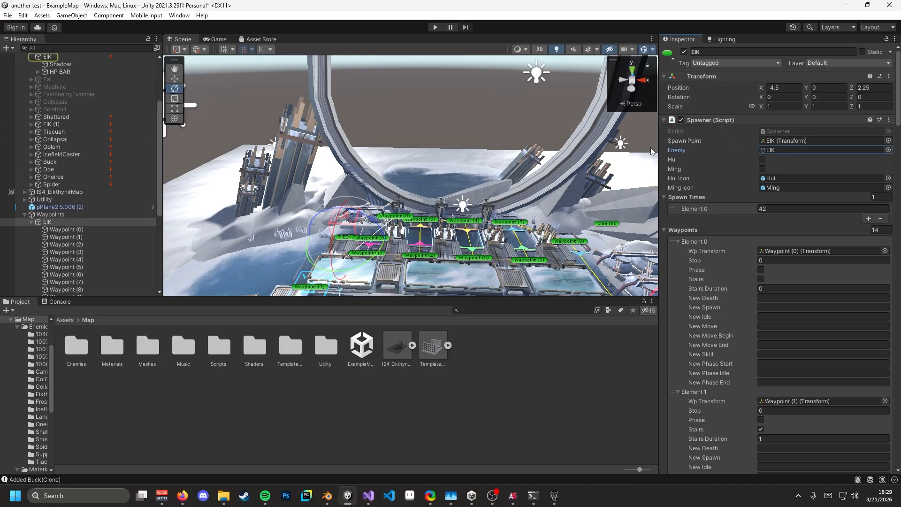
scroll(67, 80, "up", 3)
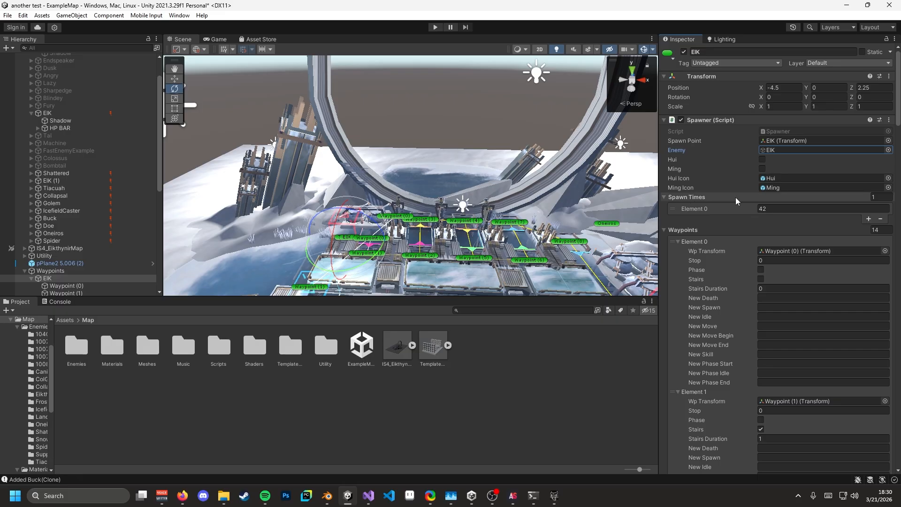
left_click(767, 208)
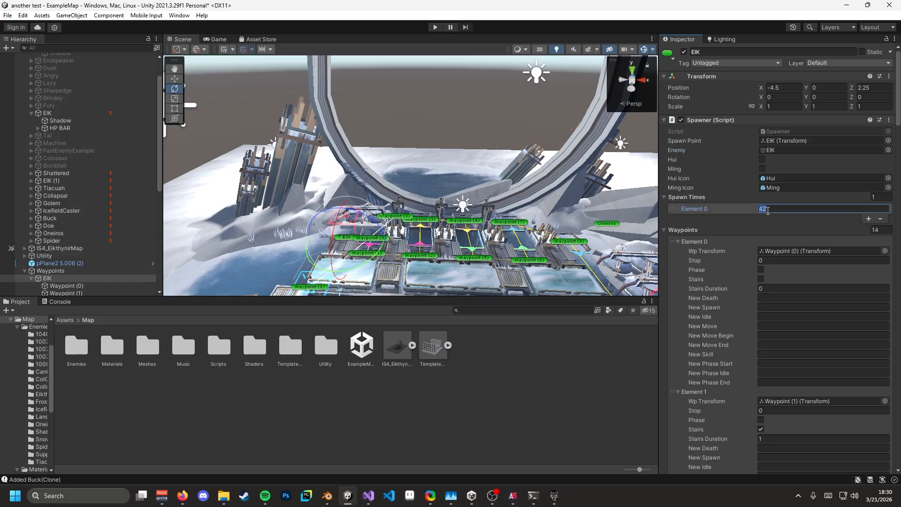
left_click(768, 209)
double_click(764, 211)
- Scroll through EIK's waypoint list and select Waypoint (0) at position 1, 0, 0
right_click_drag(432, 190, 427, 226)
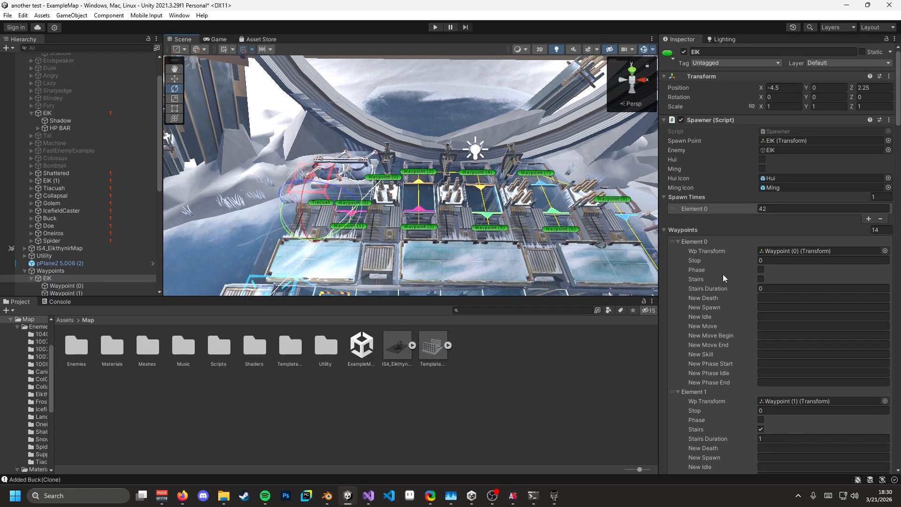
scroll(723, 277, "down", 20)
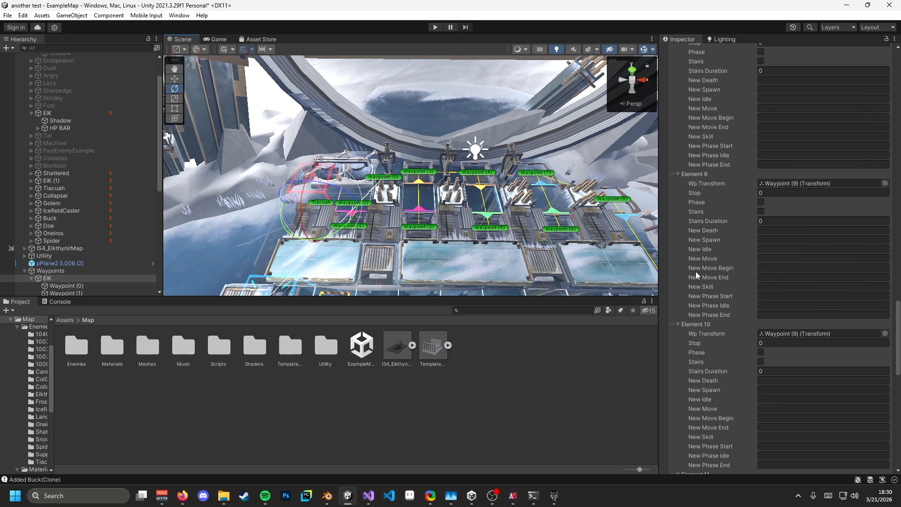
scroll(696, 271, "down", 15)
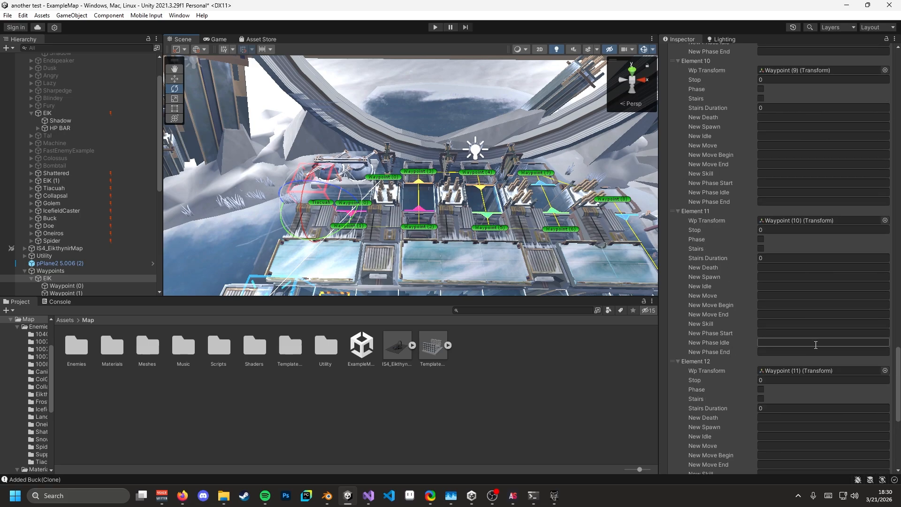
scroll(816, 345, "up", 20)
right_click_drag(509, 230, 392, 210)
key("s")
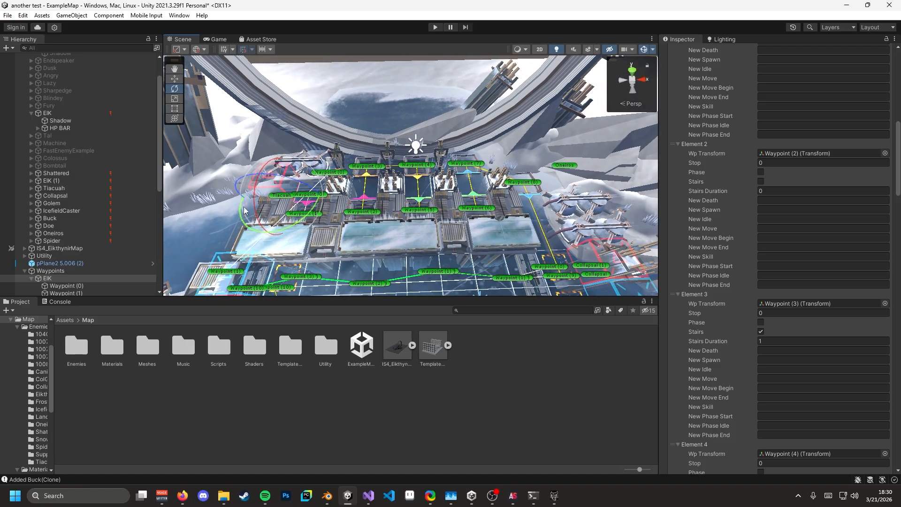
scroll(77, 178, "down", 10)
left_click(66, 88)
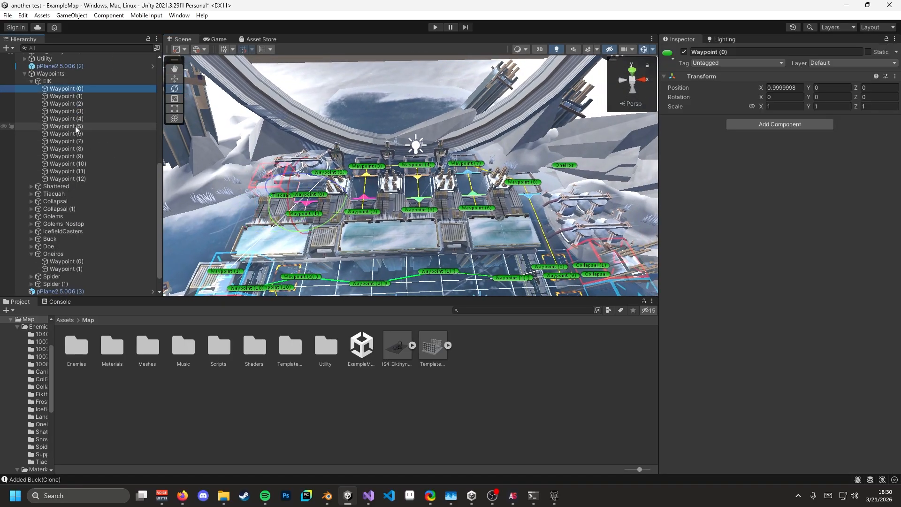
- Select EIK's Waypoint (11) and fly the scene view across the map toward Oneiros
left_click(75, 171)
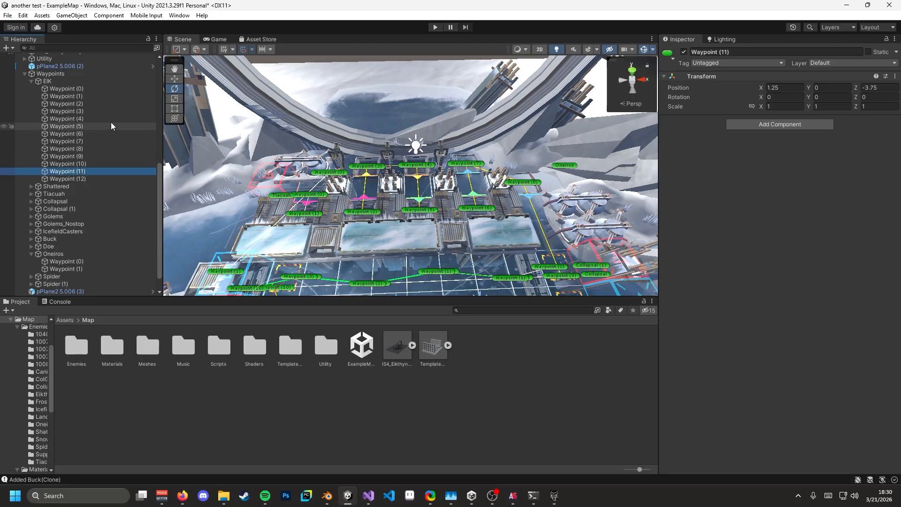
right_click_drag(268, 123, 378, 196)
key("w")
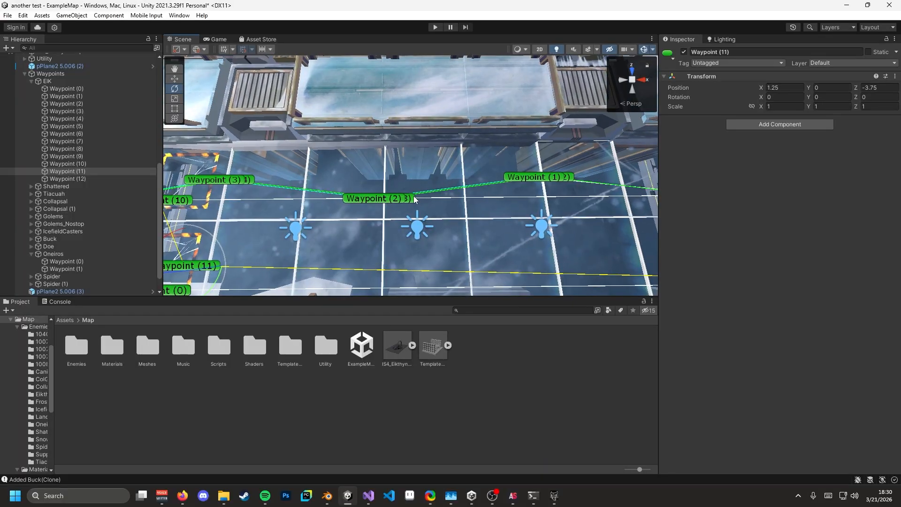
right_click_drag(428, 193, 467, 89)
key("w")
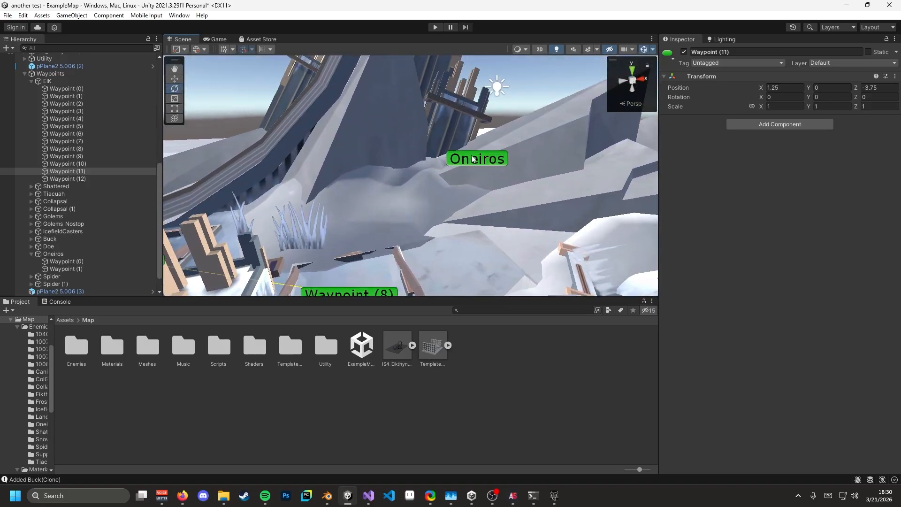
- Check the Oneiros spawner's six spawn times (50 to 305), then reselect EIK
left_click(471, 159)
right_click_drag(499, 173, 518, 164)
key("s")
key("w")
key("s")
key("w")
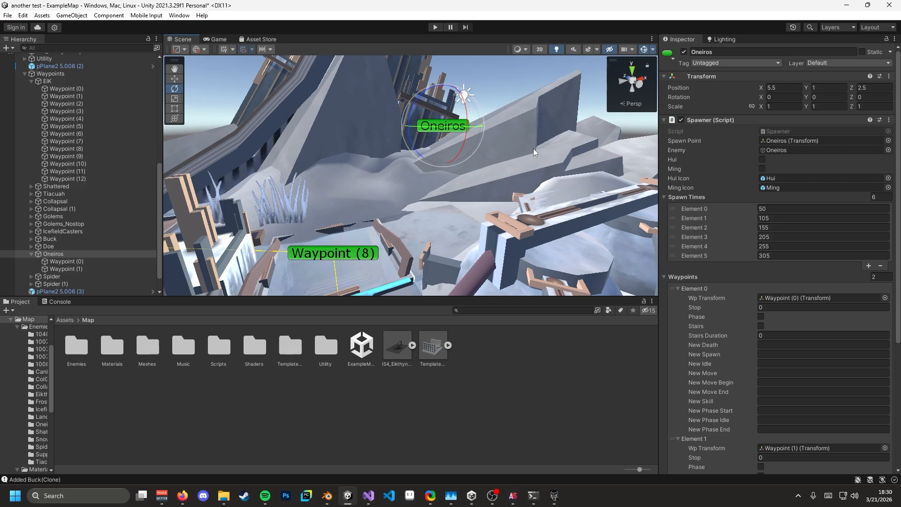
key("w")
right_click_drag(490, 172, 474, 187)
key("s")
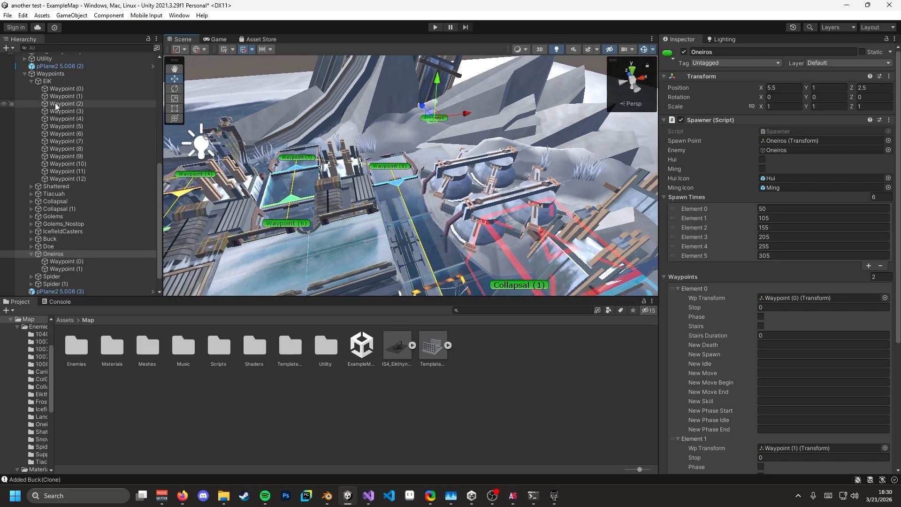
left_click(60, 83)
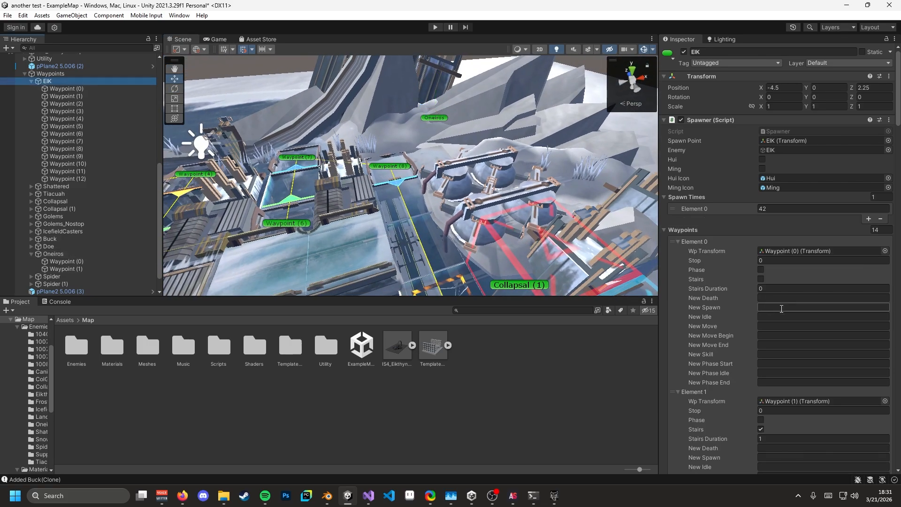
- Edit EIK's first waypoint entry, changing its Stop value and toggling its Phase option
scroll(780, 303, "down", 5)
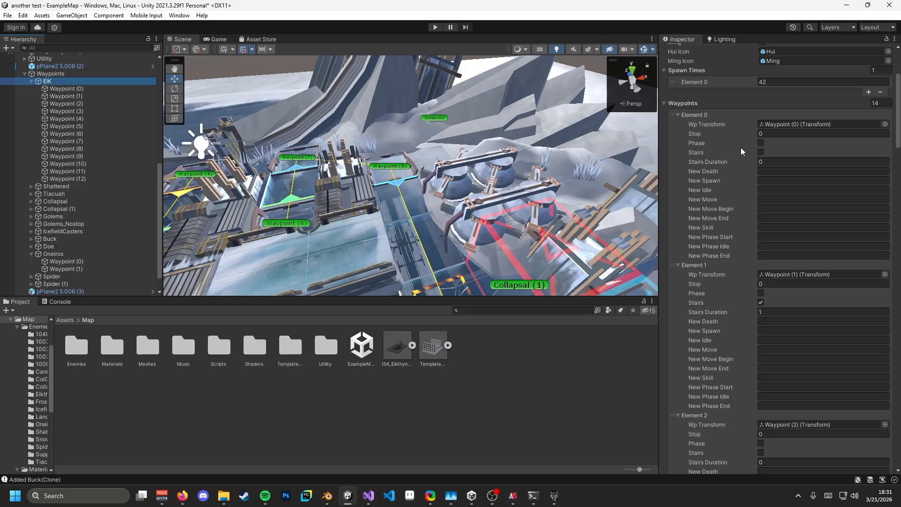
left_click(766, 134)
left_click(762, 143)
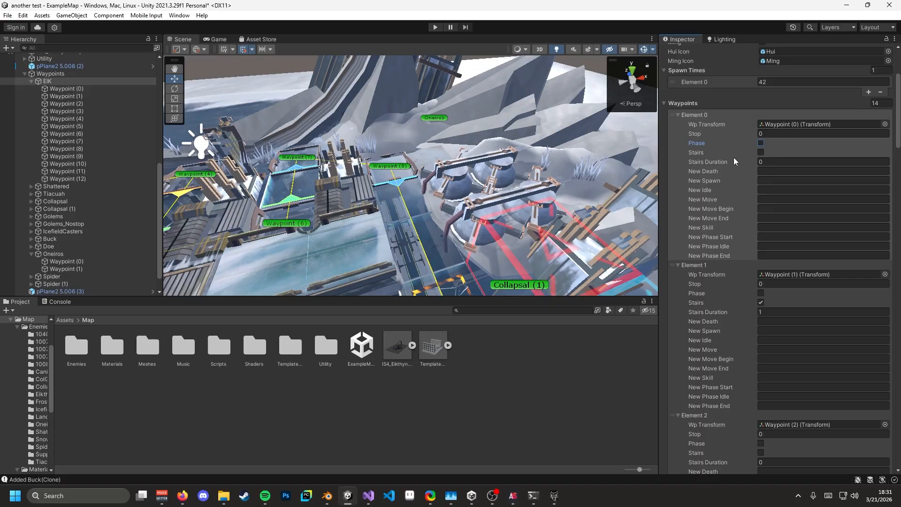
- Fly over to Tiacuah's waypoints and select Waypoint (1) and Waypoint (2) in the Scene
key("s")
right_click_drag(525, 157, 487, 216)
key("w")
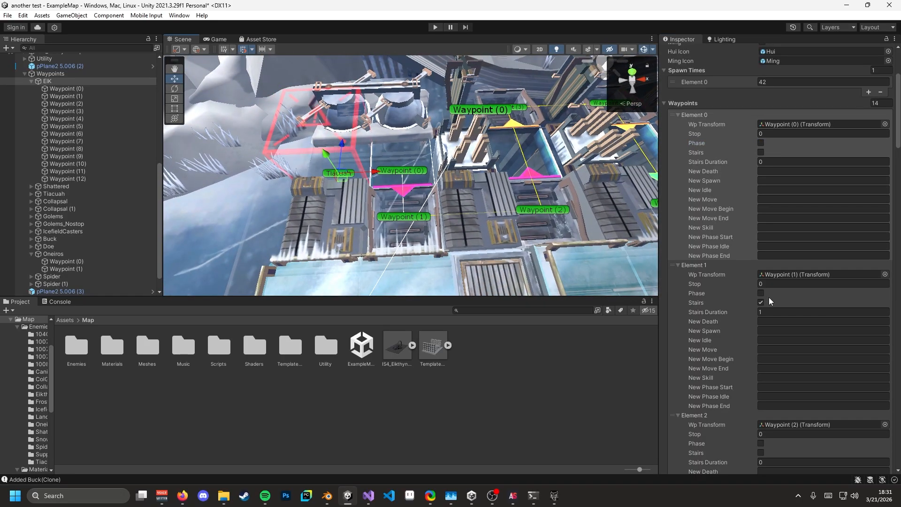
left_click(429, 216)
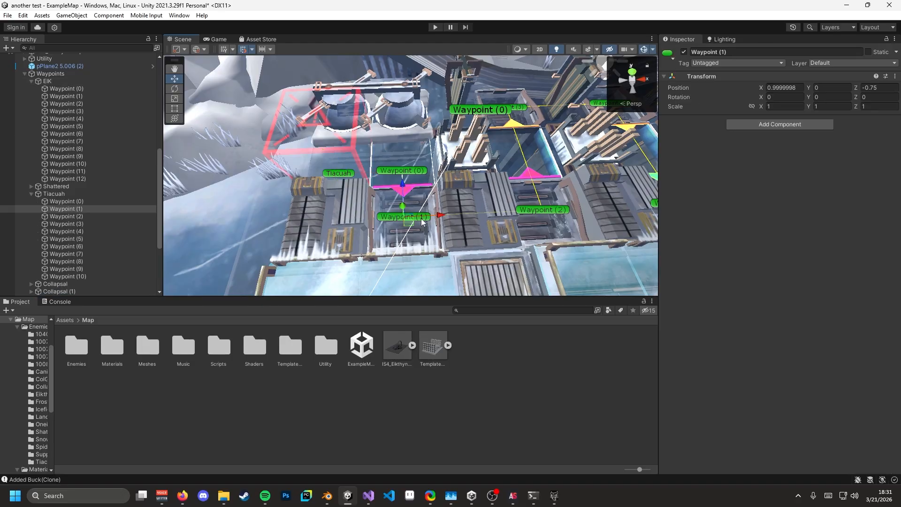
left_click(556, 217)
left_click(558, 214)
- Reselect the EIK spawner and review its waypoint list down to Element 13, Waypoint (12)
left_click(69, 156)
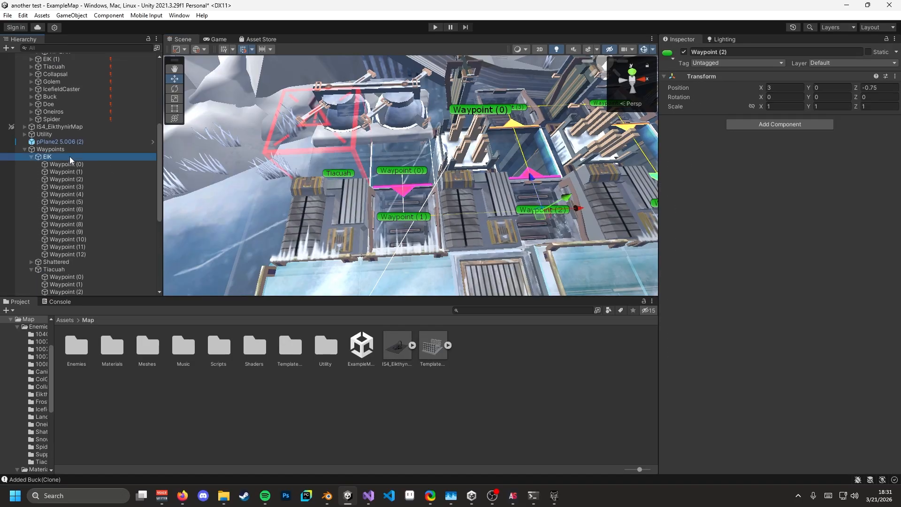
scroll(717, 265, "down", 4)
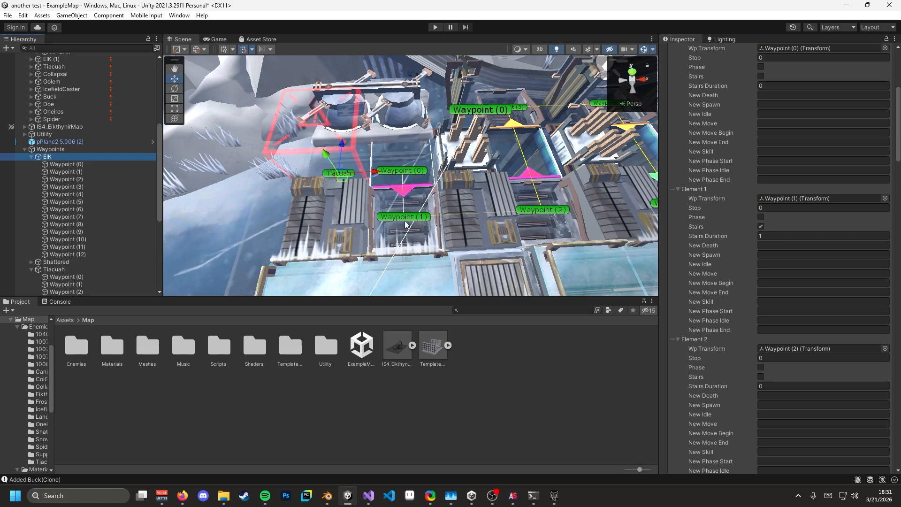
right_click_drag(571, 207, 603, 215)
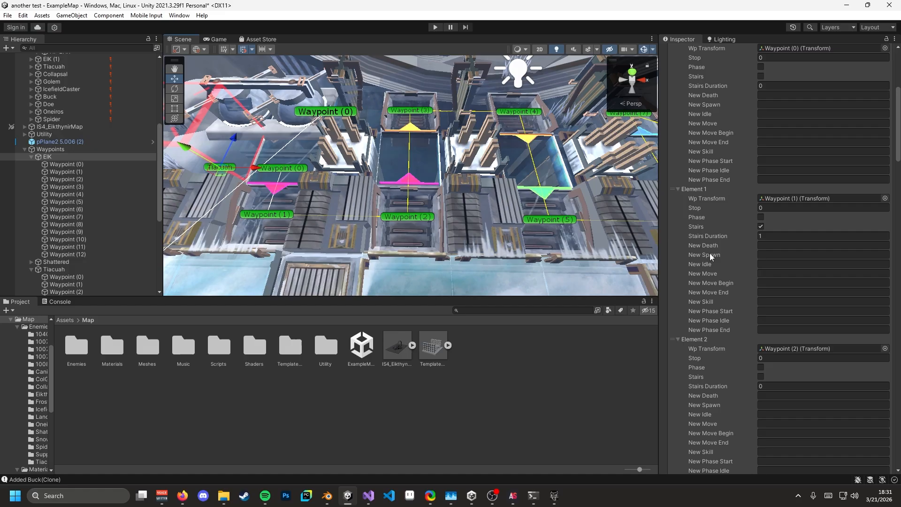
scroll(736, 328, "down", 20)
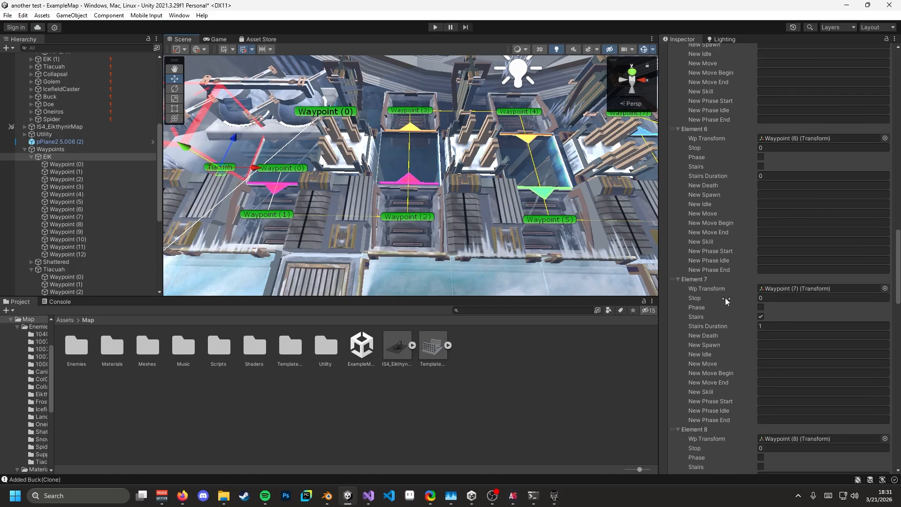
scroll(724, 298, "down", 15)
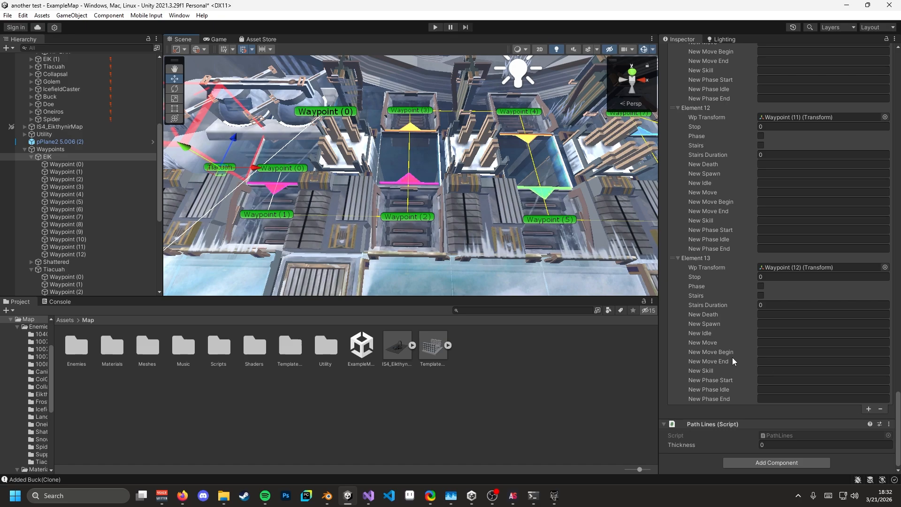
right_click_drag(343, 192, 397, 112)
scroll(46, 222, "down", 7)
key("s")
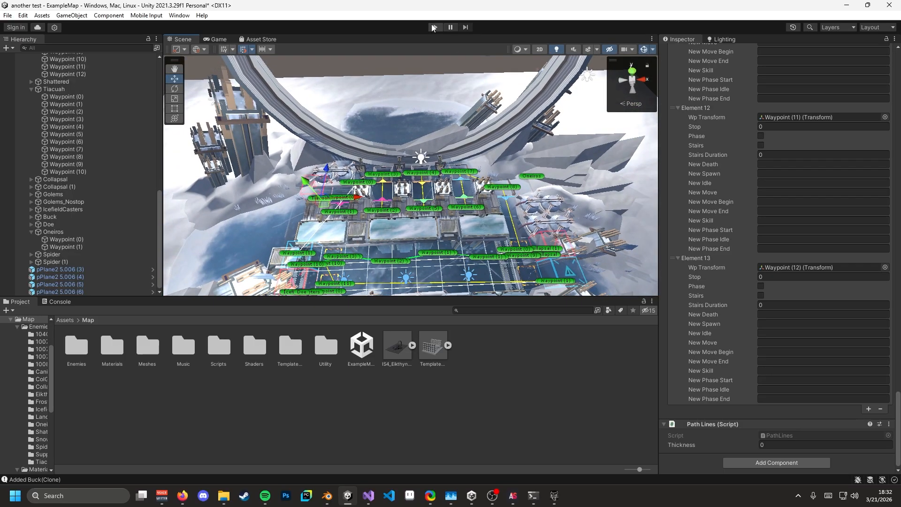
left_click(432, 28)
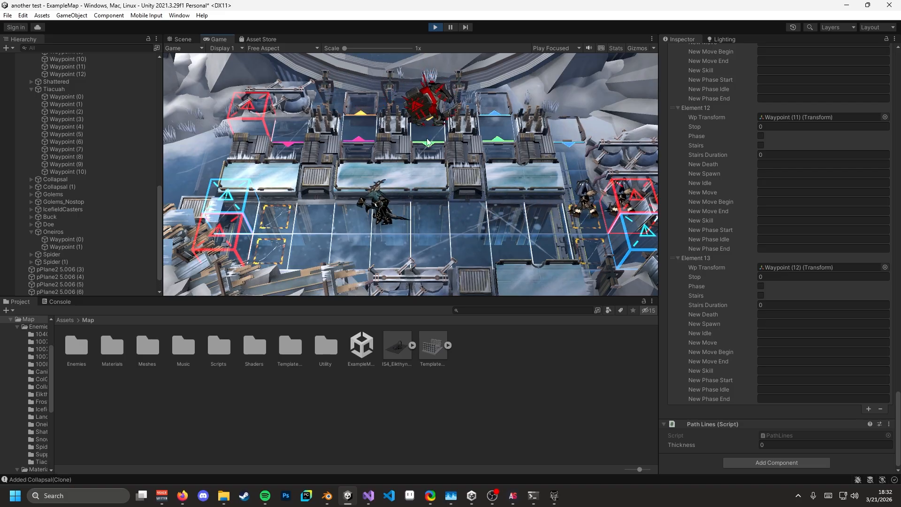
left_click(435, 28)
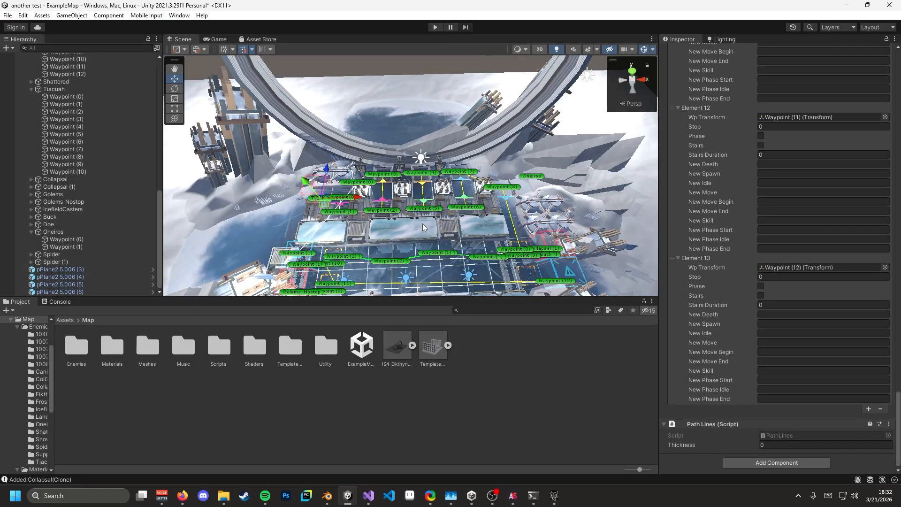
- Open the Assets/Map/Utility folder and undo an accidental change in the Scene
right_click_drag(420, 223, 418, 231)
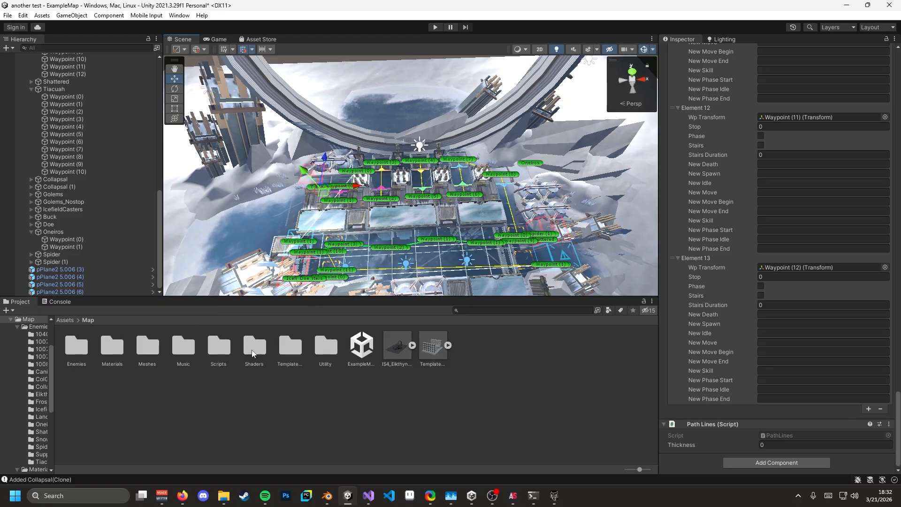
double_click(325, 350)
right_click_drag(373, 214, 396, 155)
key("w")
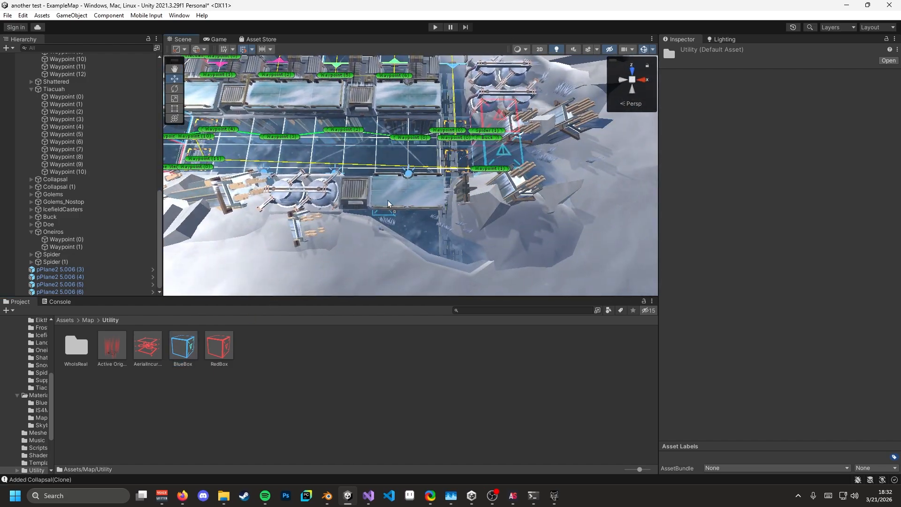
left_click(396, 155)
key("ctrl+z")
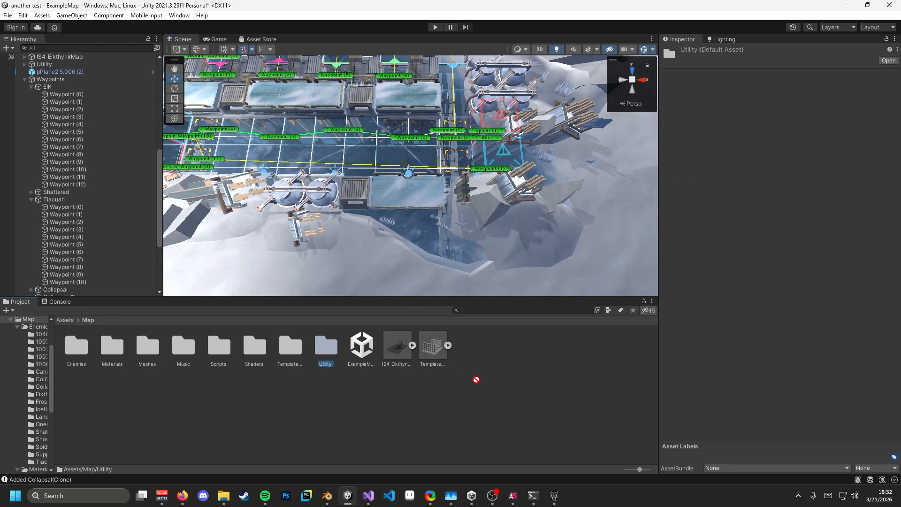
- Trial-place a RedBox and another Utility prefab in the map, undoing each placement
double_click(325, 349)
left_click_drag(219, 346, 406, 158)
key("ctrl+z")
double_click(324, 350)
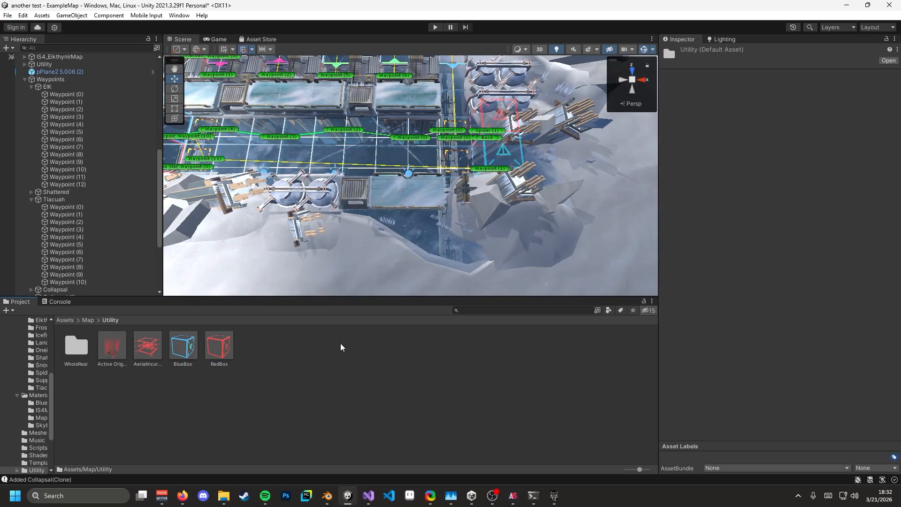
left_click_drag(310, 240, 366, 178)
key("ctrl+z")
- Drag AerialIncursionPoint into the map, undo it completely, and return to the Map folder
double_click(325, 349)
left_click_drag(147, 345, 516, 169)
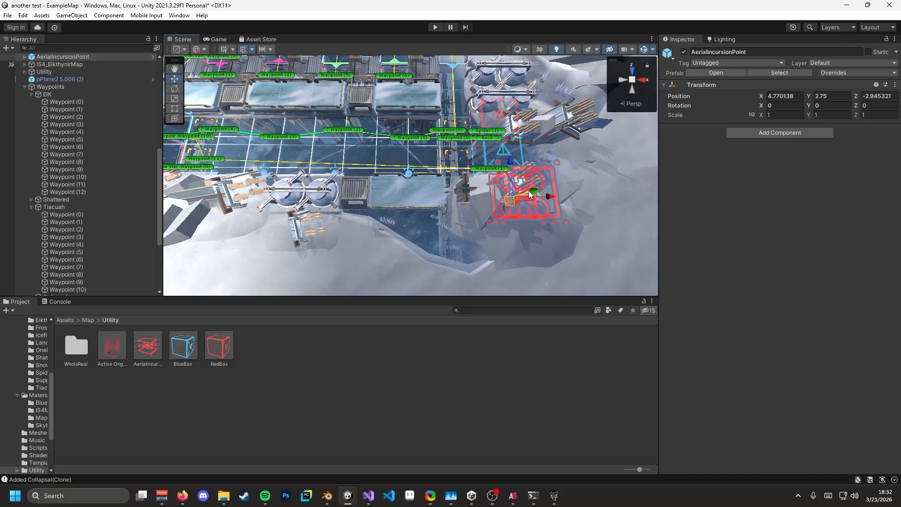
key("ctrl+z")
right_click_drag(458, 237, 524, 192)
key("ctrl+z")
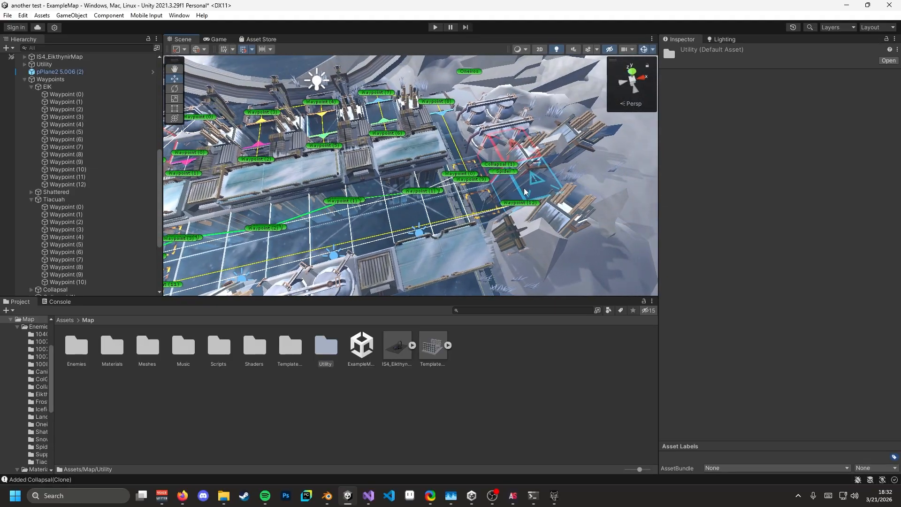
key("ctrl+z")
scroll(66, 130, "up", 5)
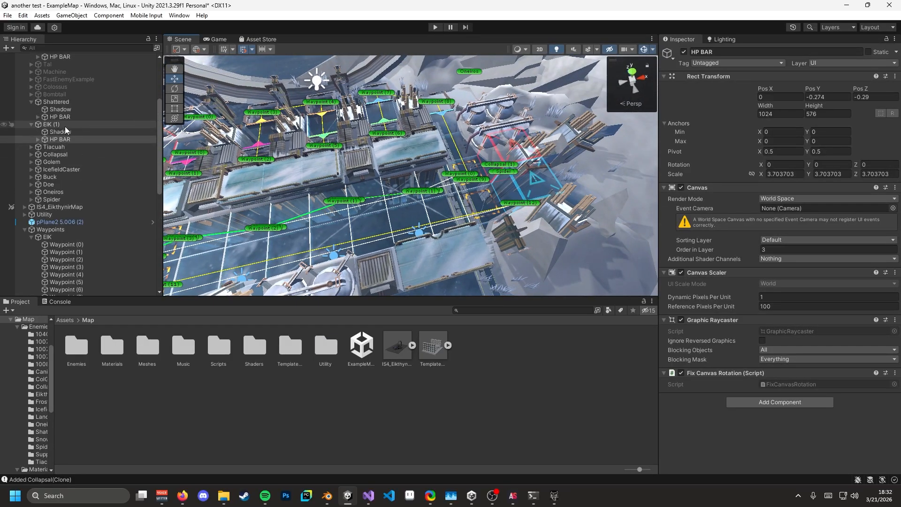
- Fly around the waypoint grid to check the Collapsal and Spider labels, then reopen the Utility prefab folder
right_click_drag(453, 237, 596, 211)
key("w")
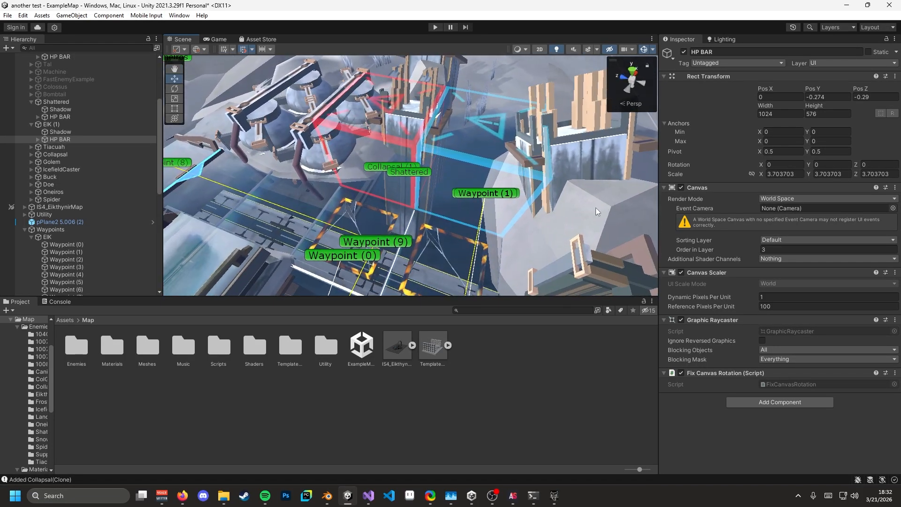
right_click_drag(507, 229, 286, 211)
key("w")
key("s")
key("w")
key("s")
key("w")
key("s")
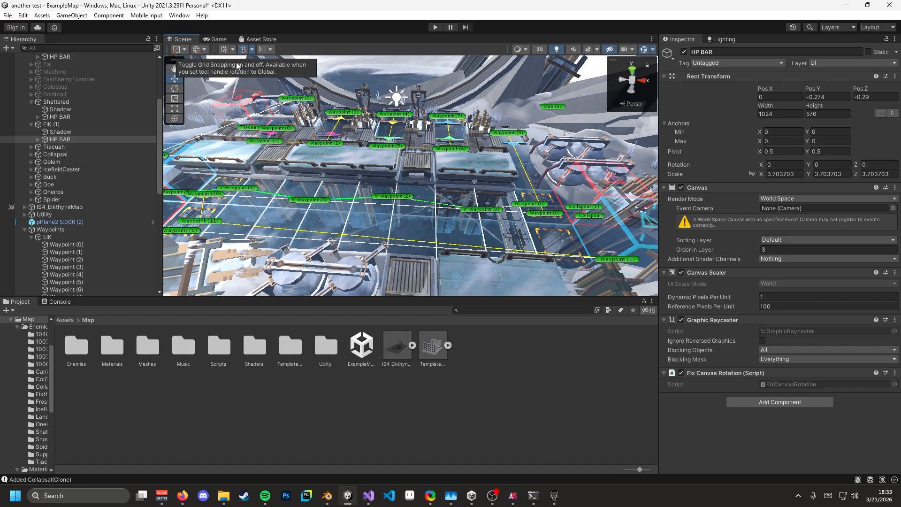
double_click(327, 346)
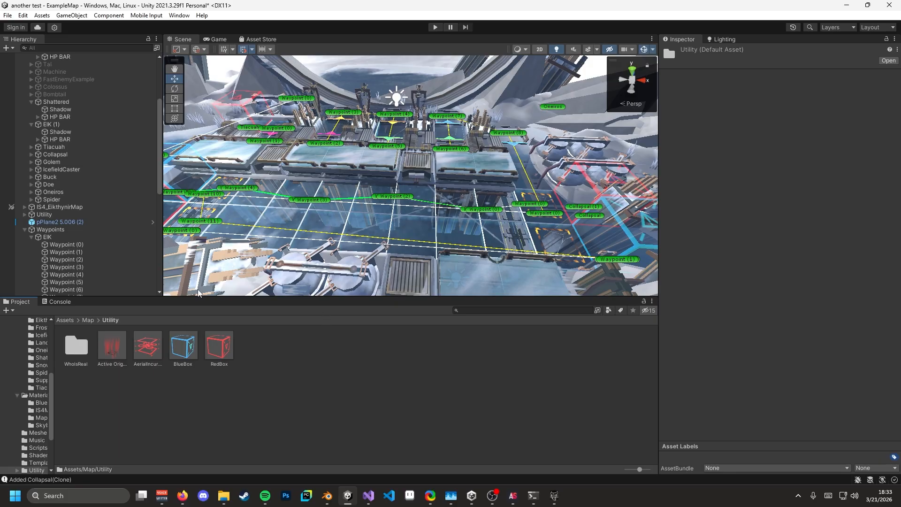
scroll(195, 289, "down", 5)
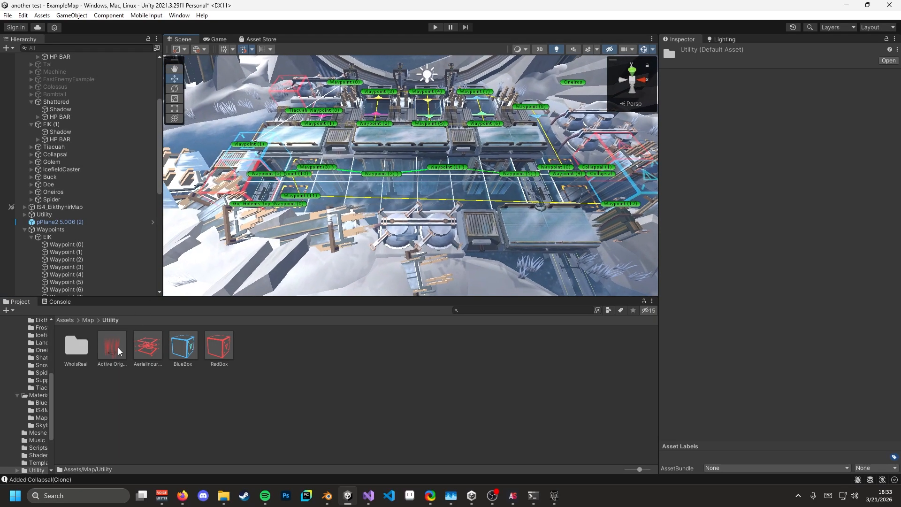
left_click_drag(119, 351, 358, 143)
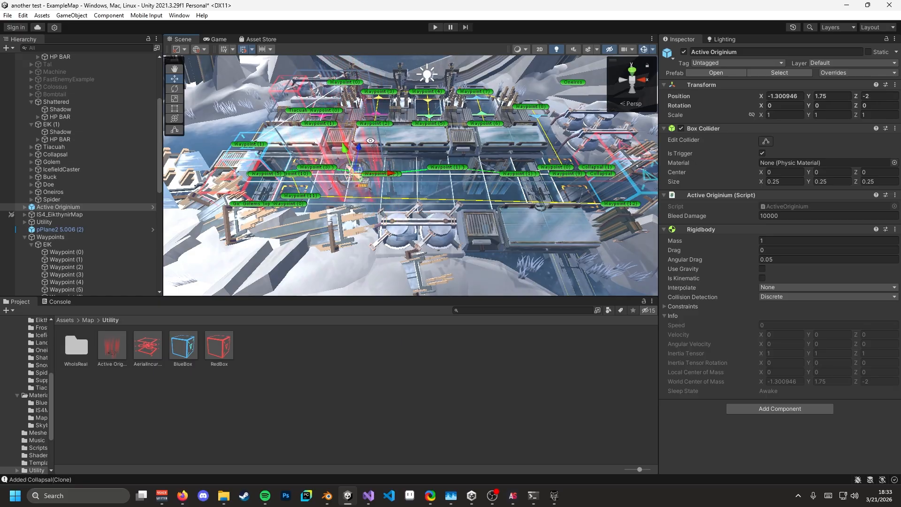
right_click_drag(367, 138, 393, 142)
left_click_drag(438, 150, 422, 173)
mouse_move(446, 193)
right_mouse_down()
mouse_move(580, 206)
mouse_move(461, 199)
right_mouse_up()
left_click_drag(428, 151, 424, 172)
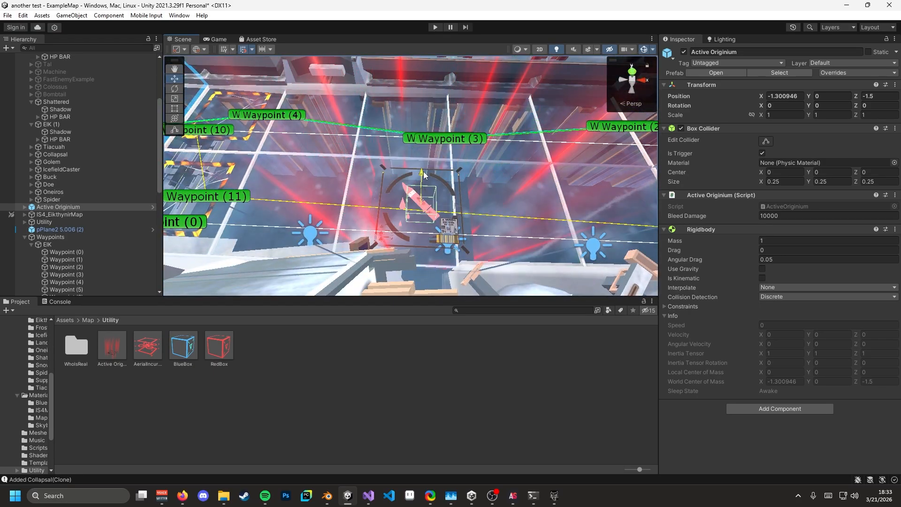
left_click_drag(459, 210, 442, 210)
right_click_drag(443, 202, 456, 217)
key("s")
key("d")
key("a")
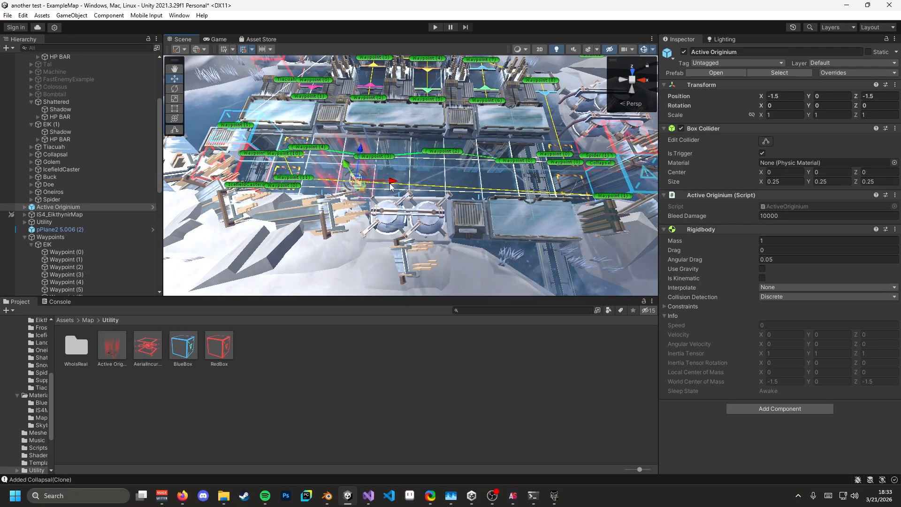
left_click_drag(391, 183, 561, 189)
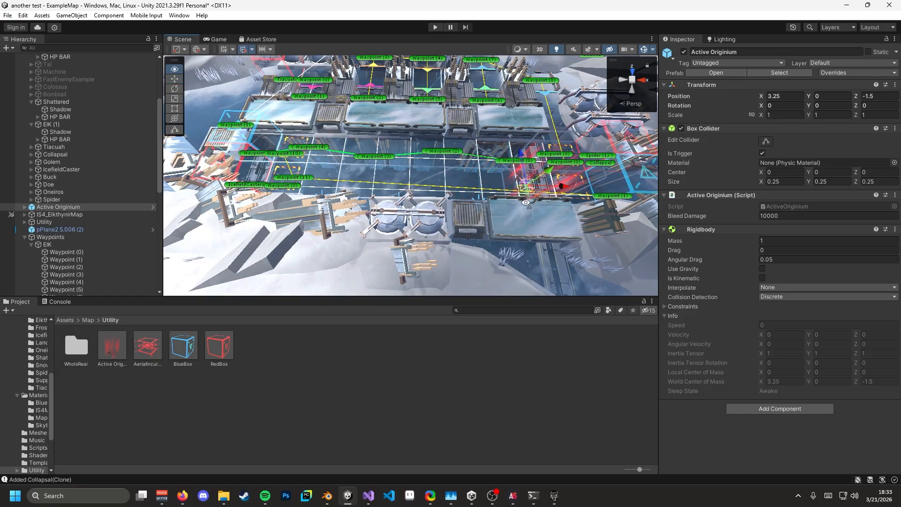
right_click_drag(525, 200, 529, 199)
key("d")
- Delete the Active Originium, collapse the Waypoints group and expand the Utility group
key("Delete")
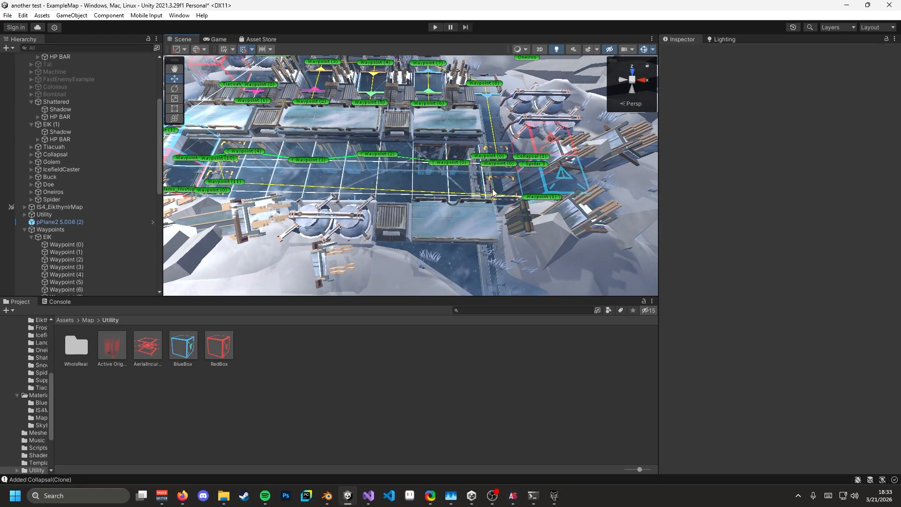
scroll(70, 228, "down", 5)
scroll(72, 229, "up", 9)
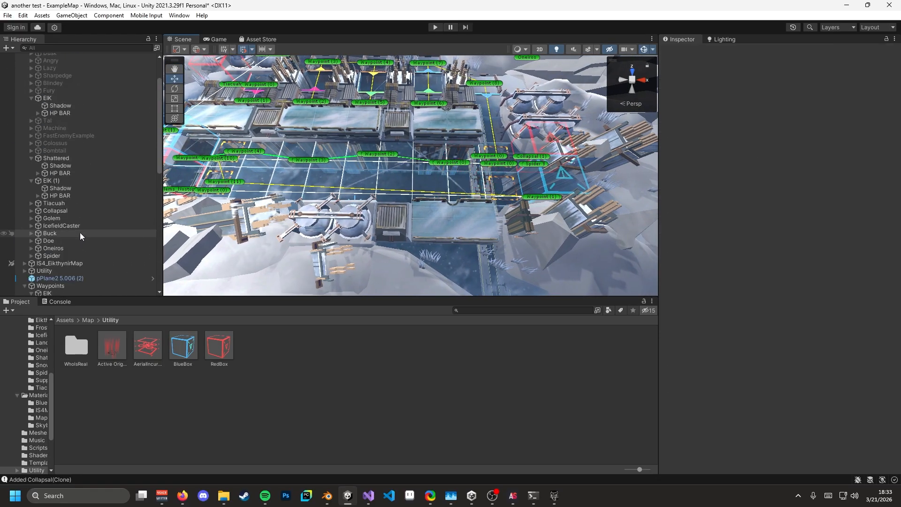
scroll(62, 213, "down", 1)
scroll(59, 212, "down", 5)
scroll(82, 251, "down", 4)
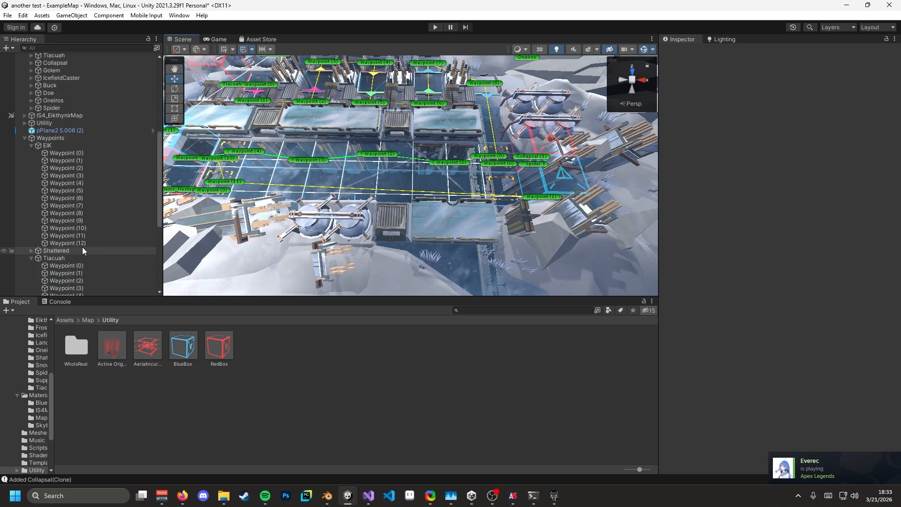
scroll(82, 247, "up", 3)
left_click(25, 193)
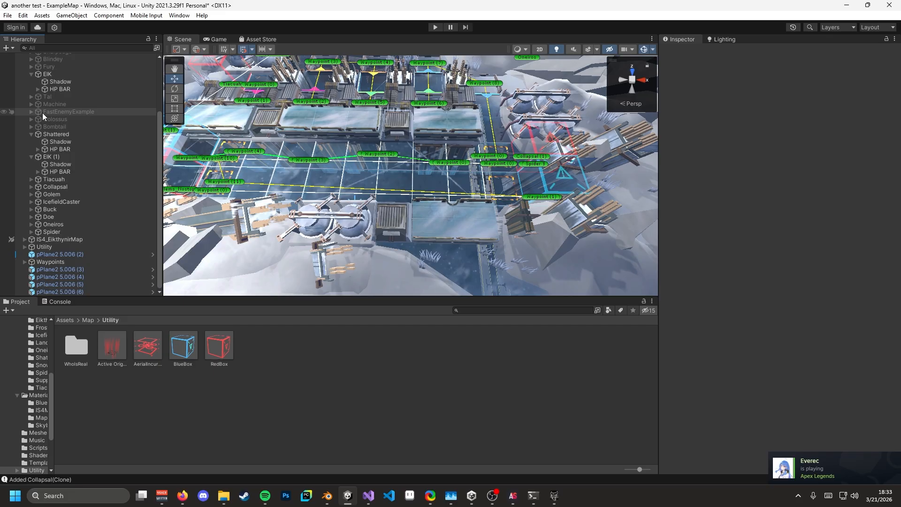
left_click(25, 247)
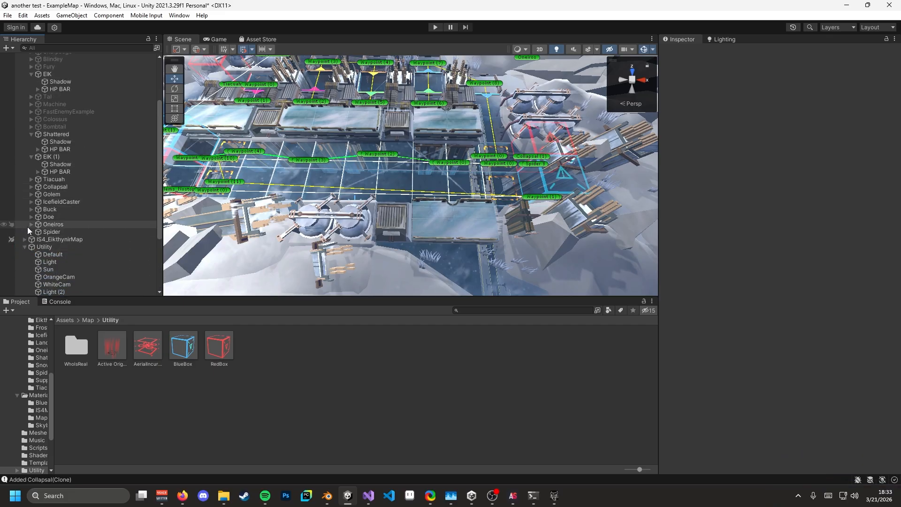
- Inspect the OrangeCam, WhiteCam and Default cameras; Default sits at 0, 11.9, -7.8 with 36° FOV
left_click(66, 187)
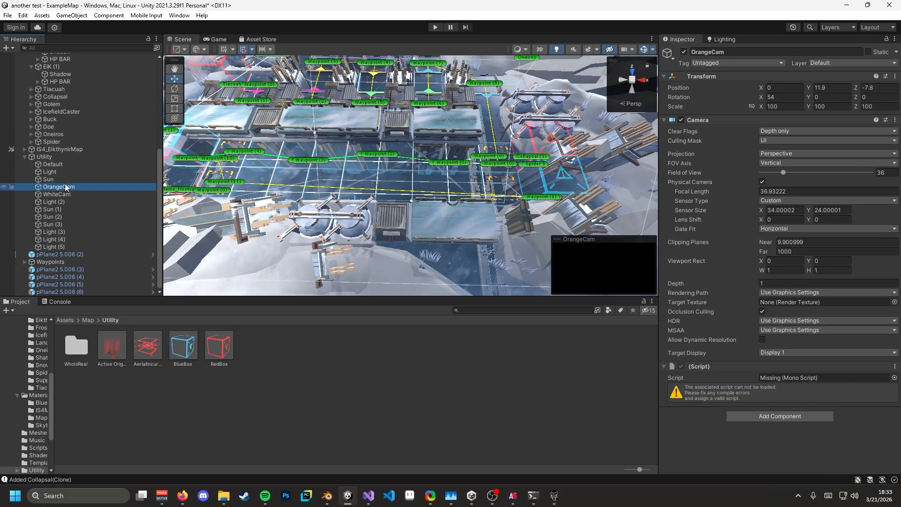
left_click(69, 196)
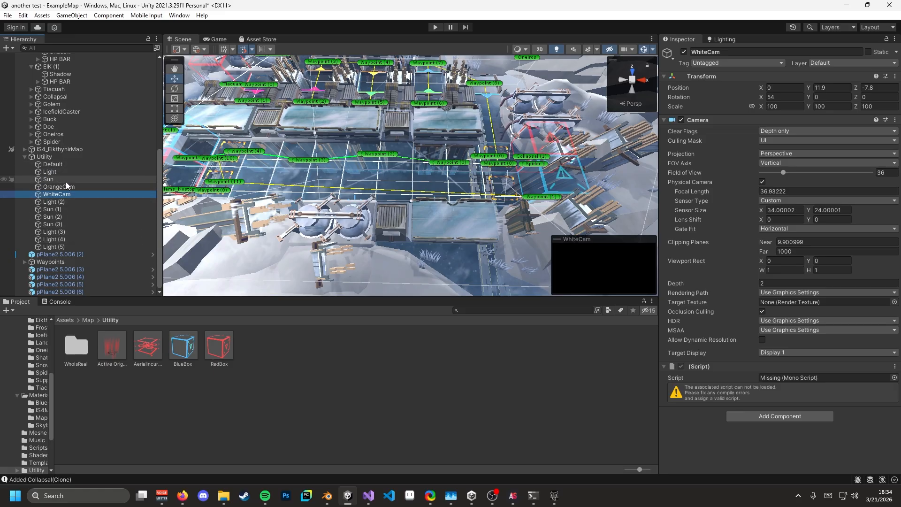
left_click(65, 164)
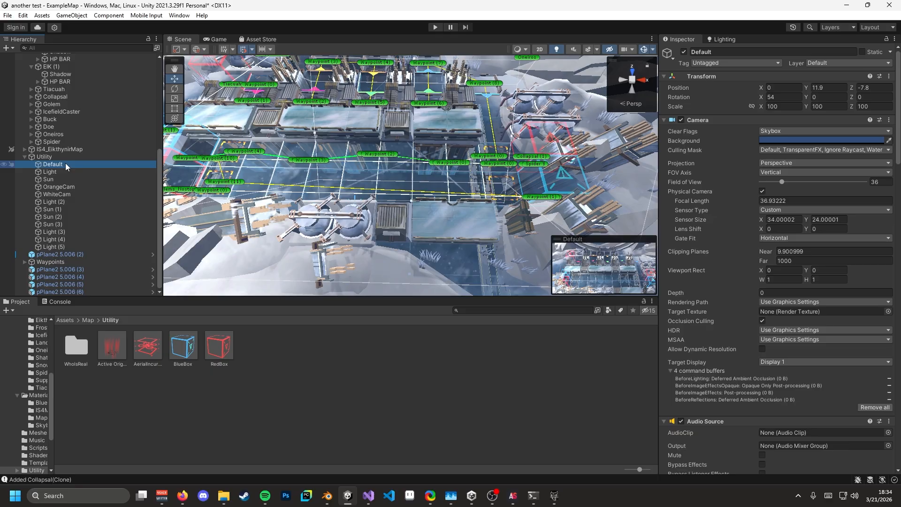
key("s")
right_click_drag(314, 231, 165, 203)
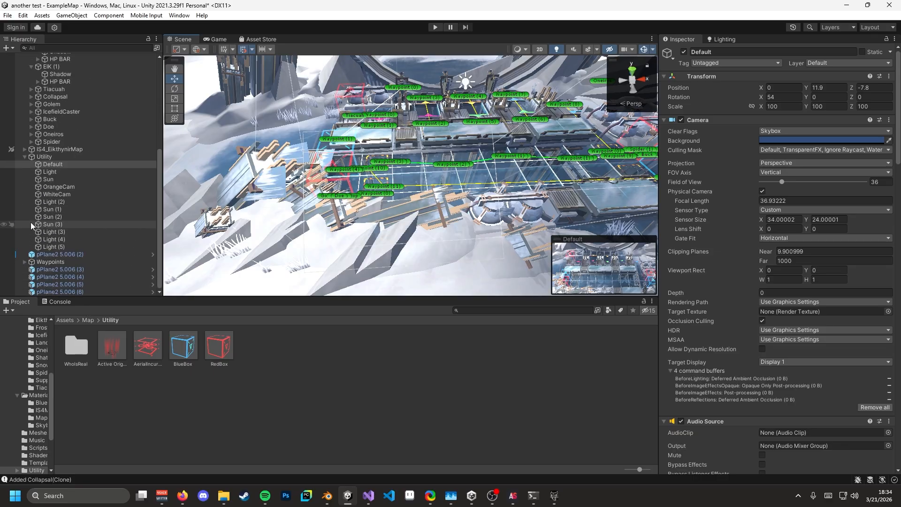
- Browse Assets/Map/Materials/IS4MAP, inspecting TX_ThermalGround_D, the ice textures and the IS4 NORMAL and SPECIAL materials
left_click(86, 321)
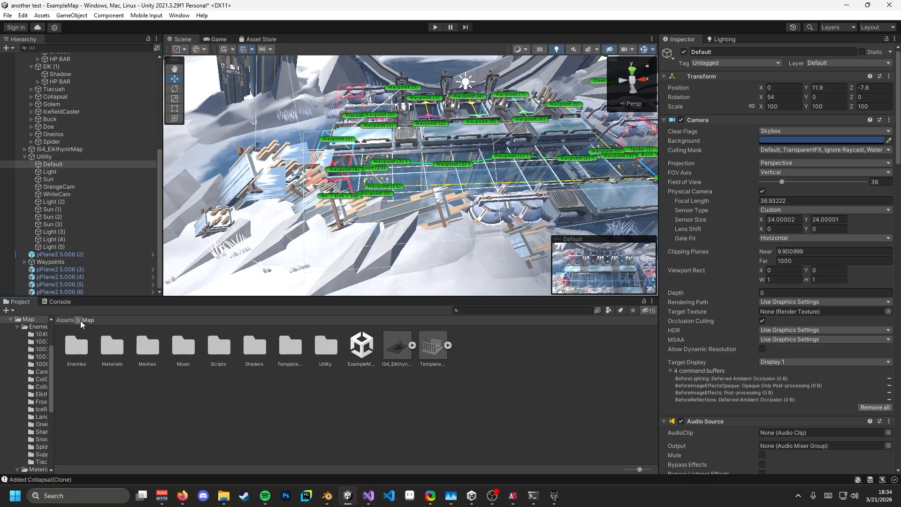
double_click(121, 349)
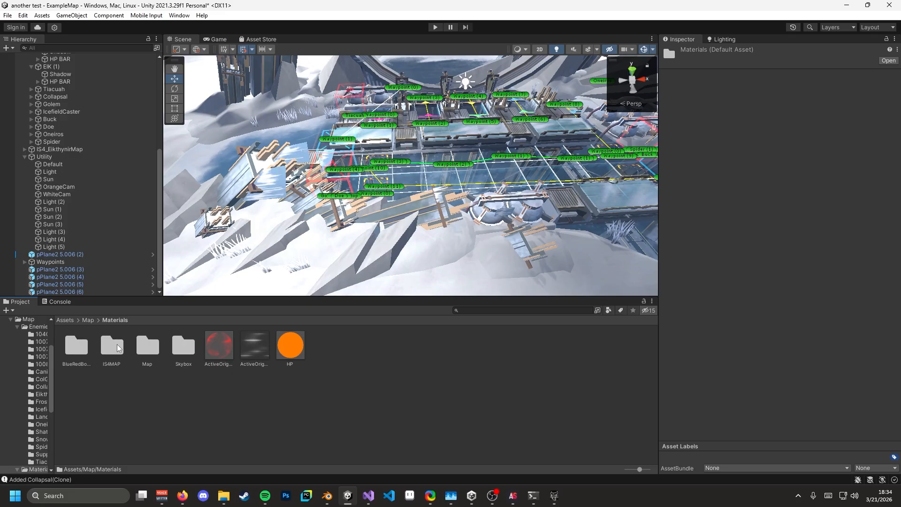
double_click(119, 349)
left_click(505, 347)
left_click(553, 350)
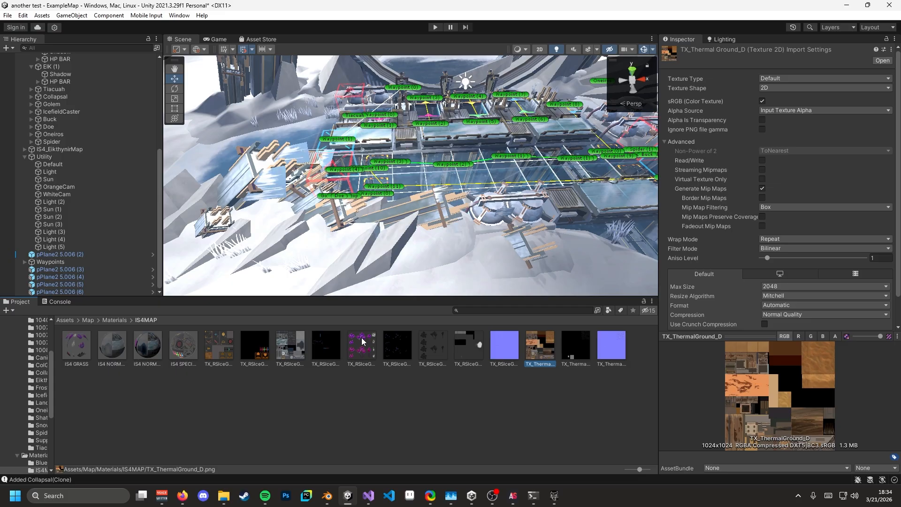
left_click(232, 350)
left_click(146, 346)
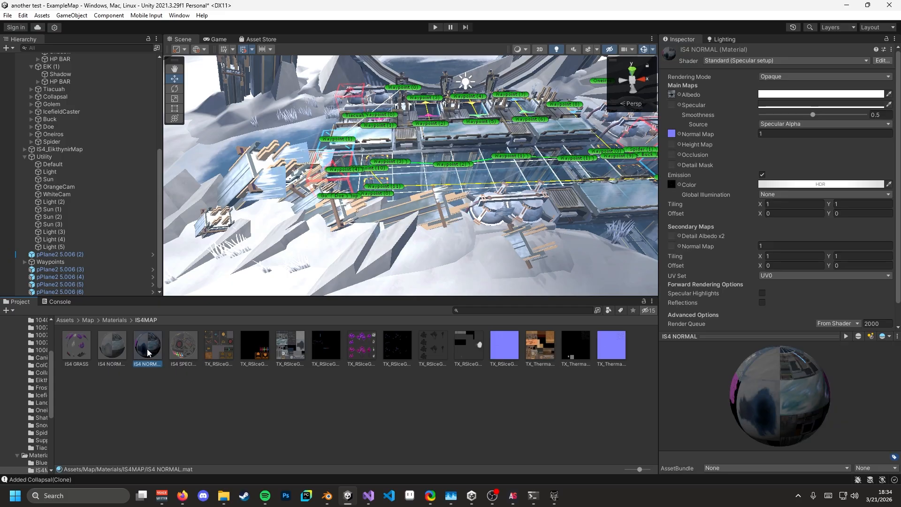
left_click(187, 352)
left_click_drag(147, 351, 291, 360)
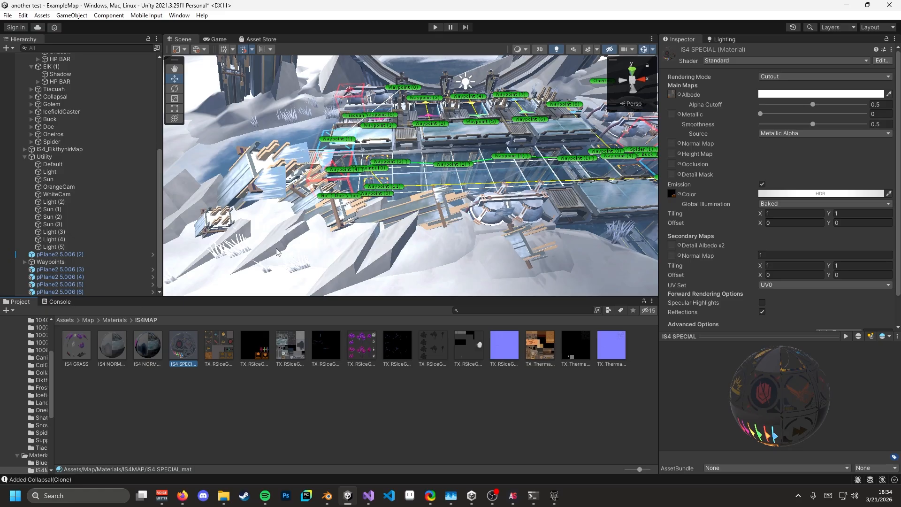
- Pull the Scene view back and tilt it to show the whole map, ring and waypoints
key("s")
right_click_drag(276, 252, 156, 202)
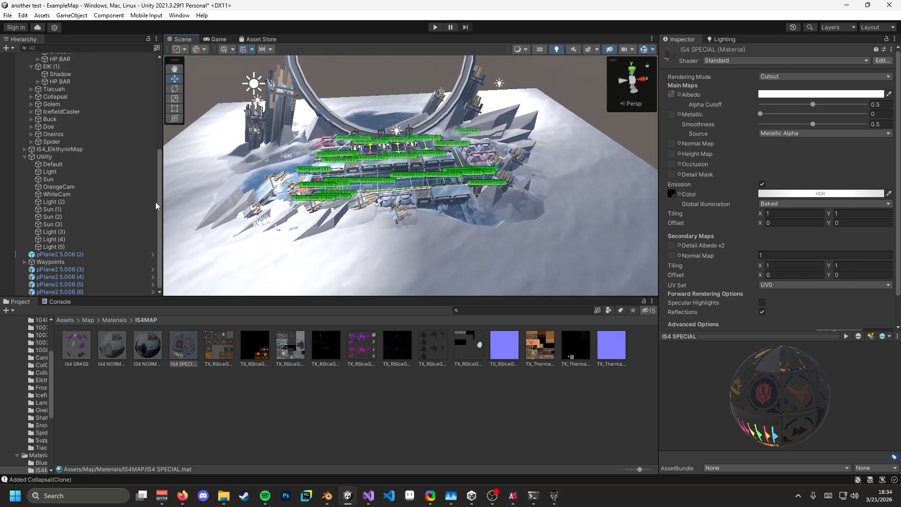
scroll(106, 176, "up", 3)
scroll(104, 170, "up", 4)
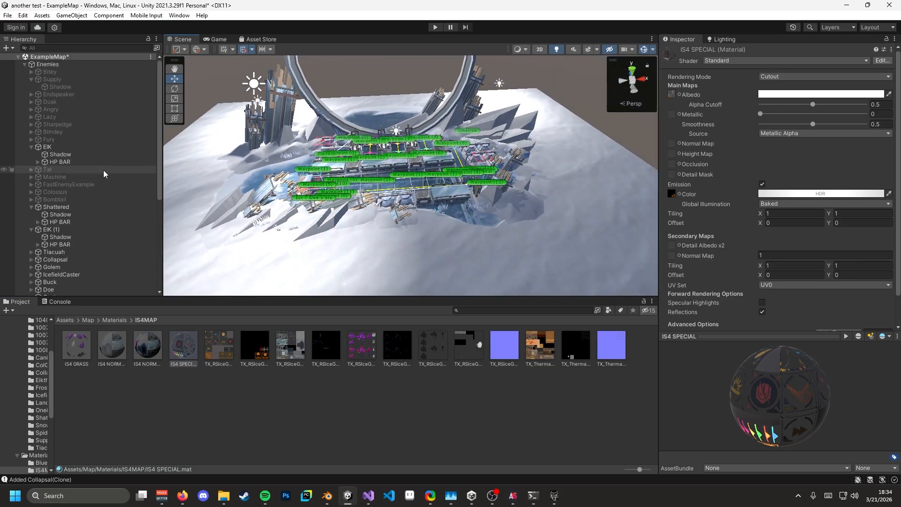
scroll(72, 198, "down", 4)
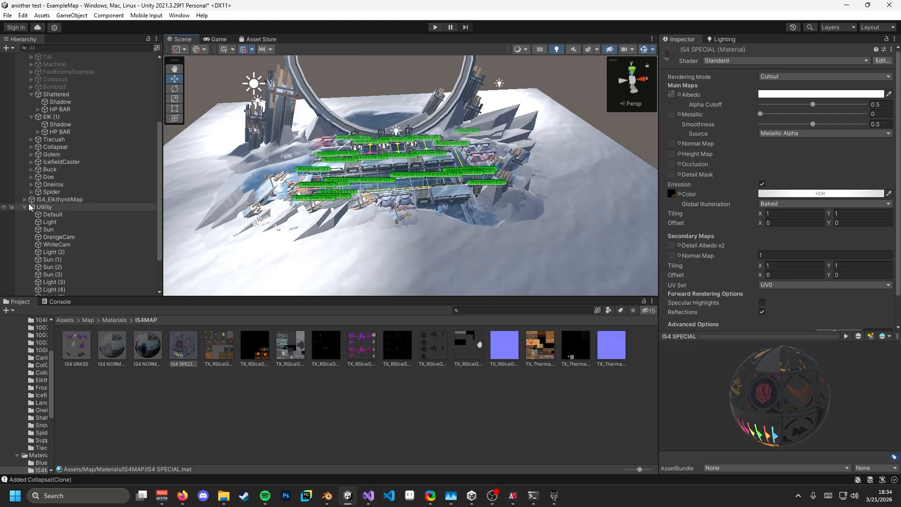
scroll(35, 202, "down", 2)
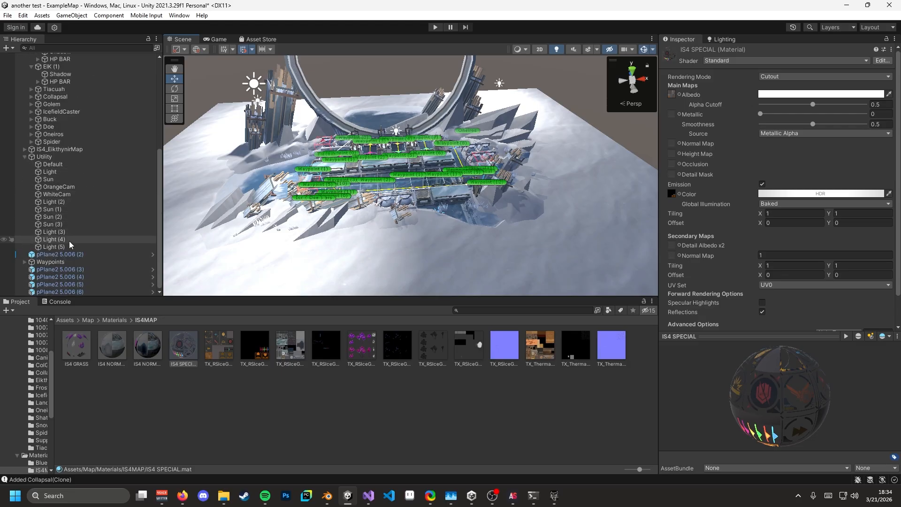
right_click_drag(376, 178, 373, 164)
key("w")
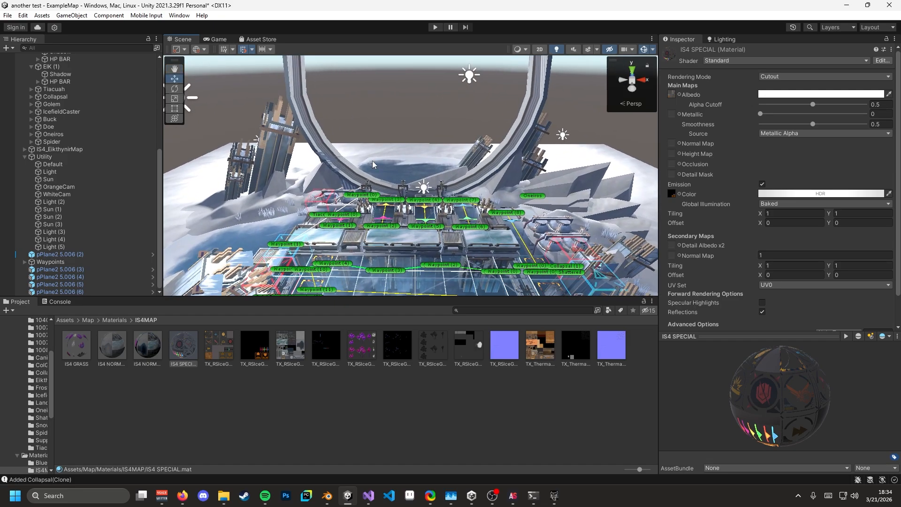